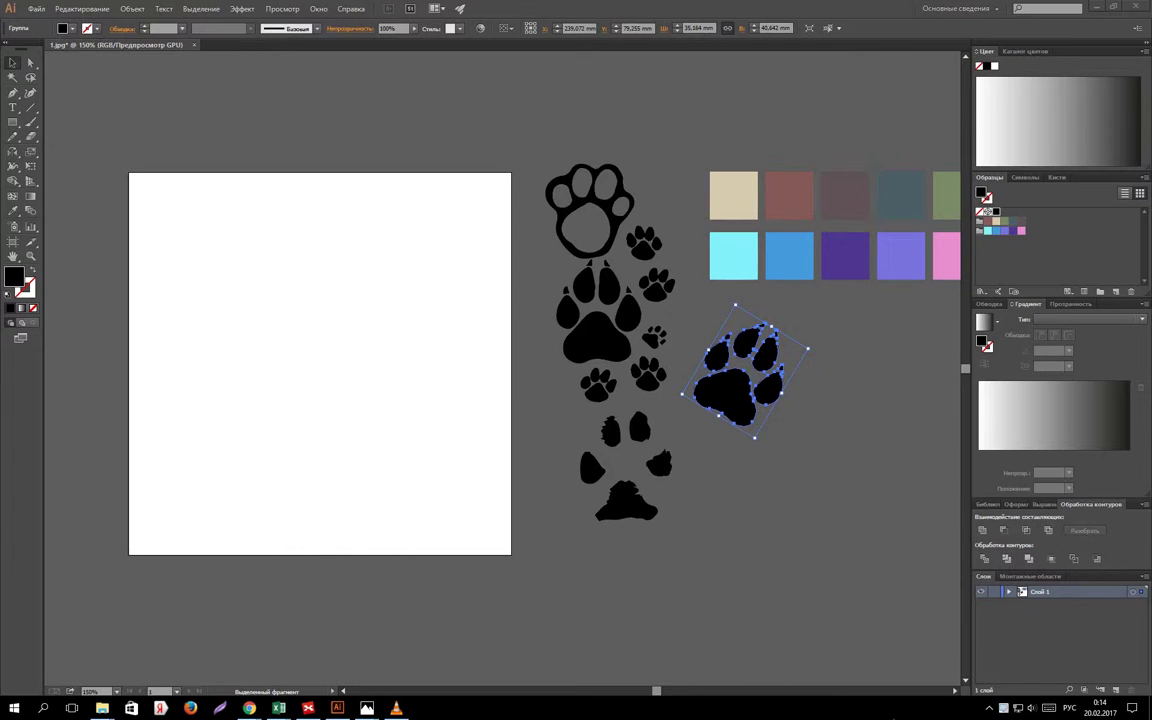
Pan the canvas right to reveal more of the colour swatches.
click(954, 691)
click(954, 691)
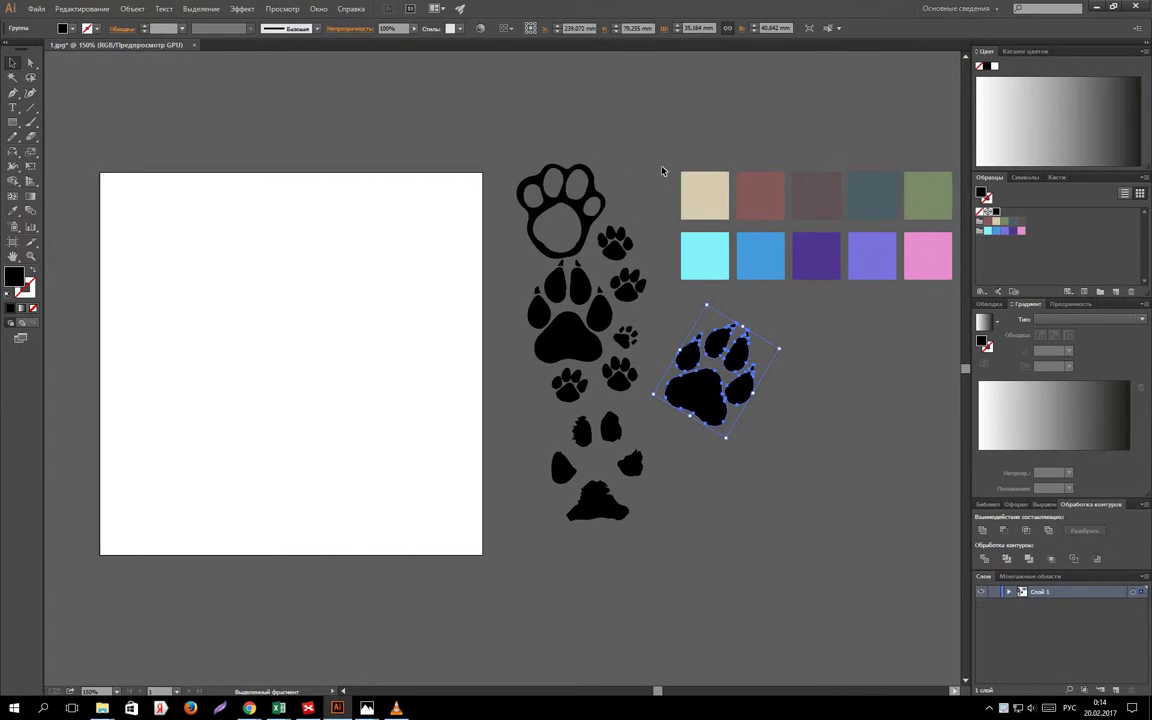
Move the two rows of colour squares above the artboard and deselect them.
drag(941, 278, 476, 147)
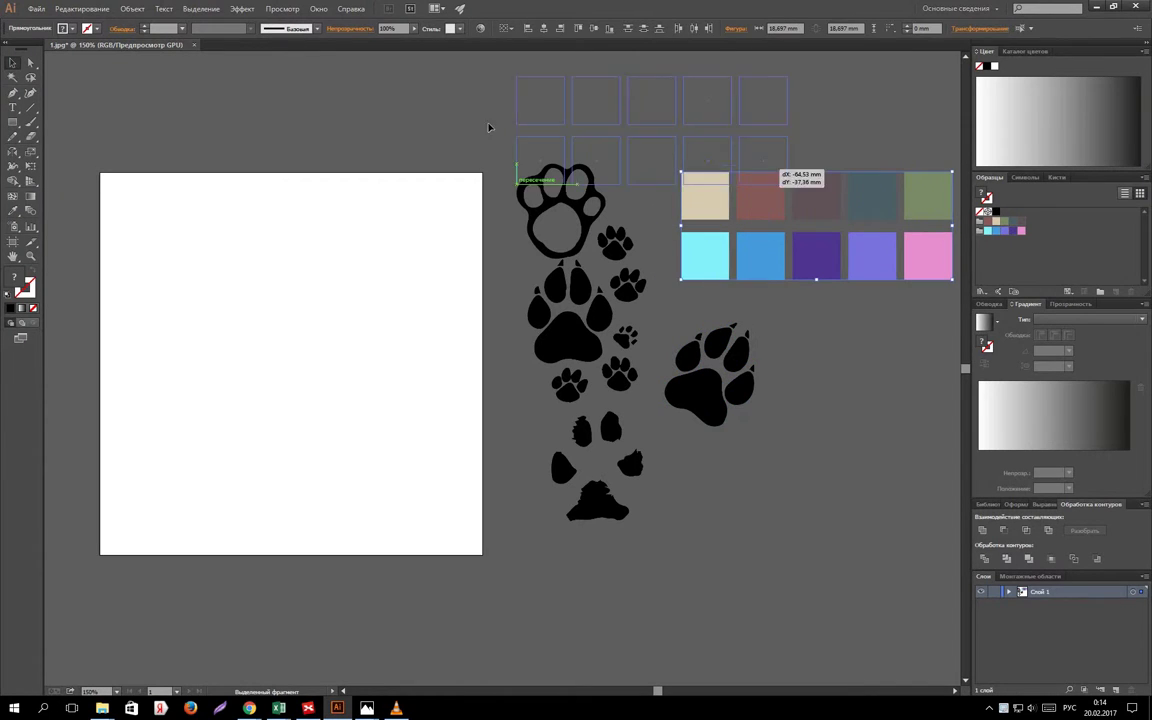
scroll(746, 249, up, 2)
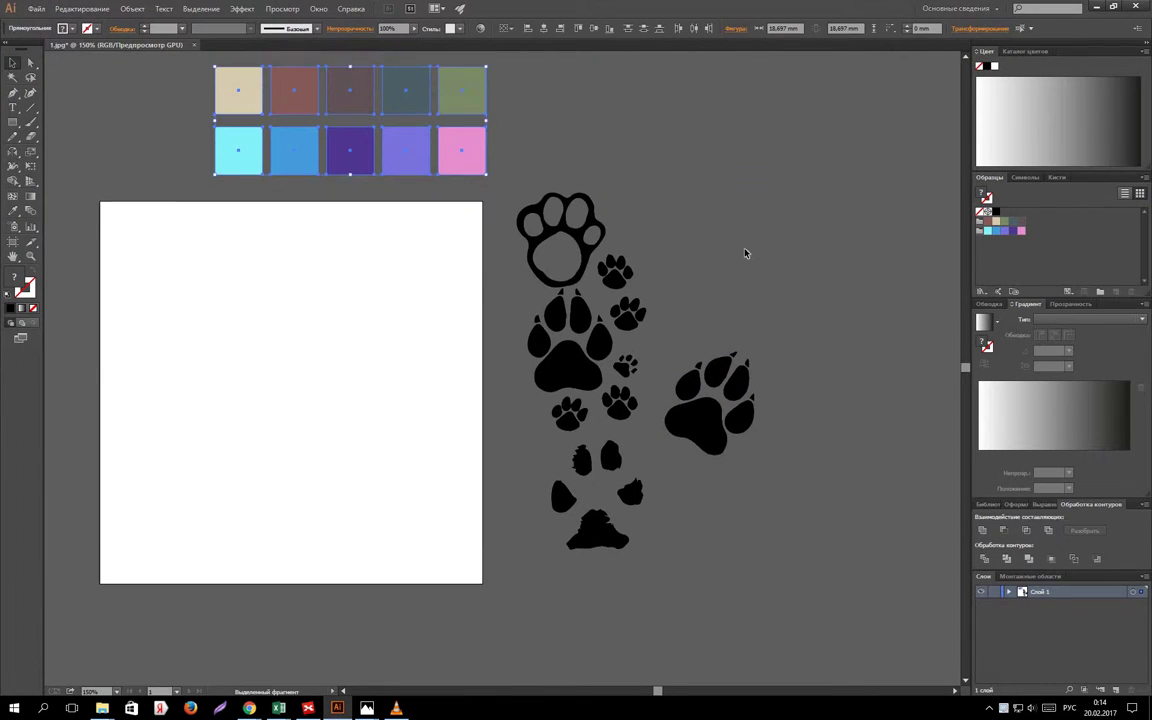
click(746, 249)
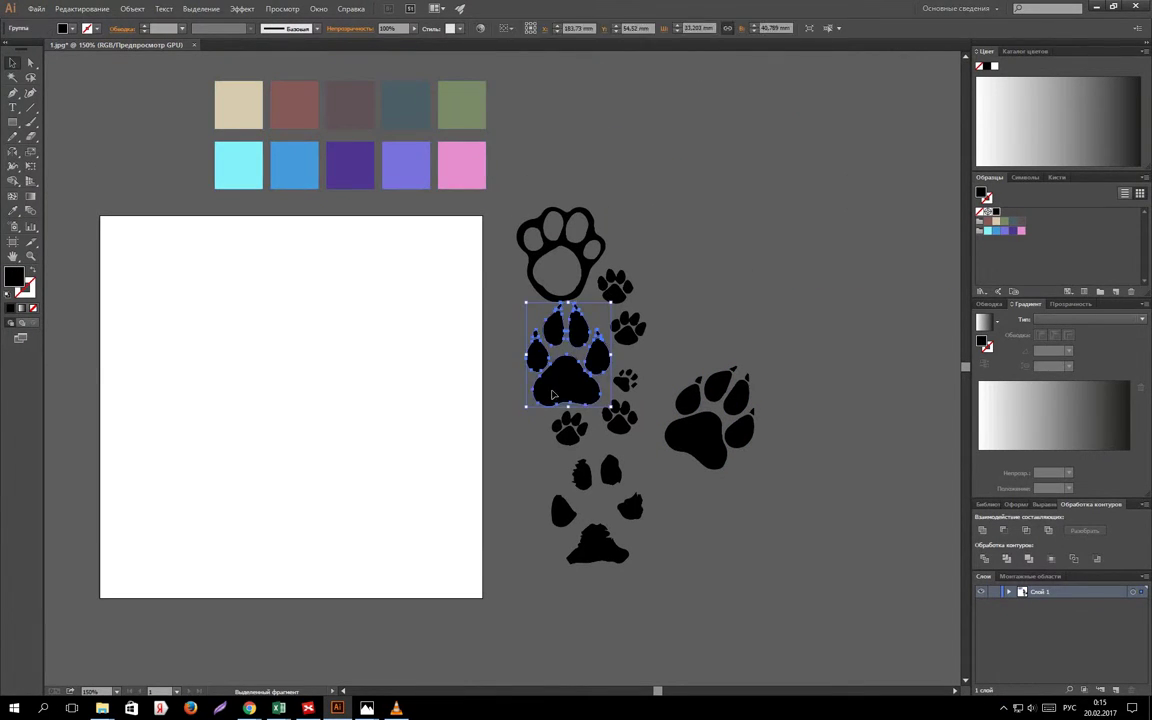
Nudge the large middle black paw slightly left, then deselect it.
mouse_move(575, 392)
mouse_down()
mouse_move(546, 392)
mouse_move(571, 433)
mouse_up()
click(576, 463)
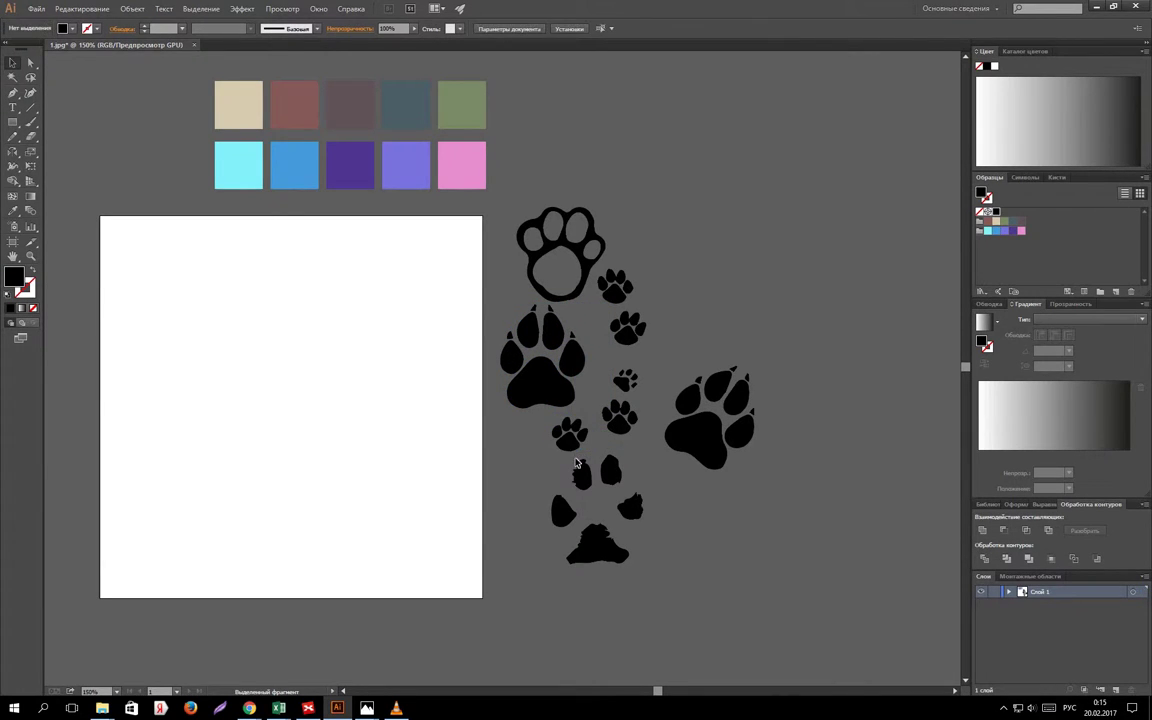
scroll(576, 463, up, 1)
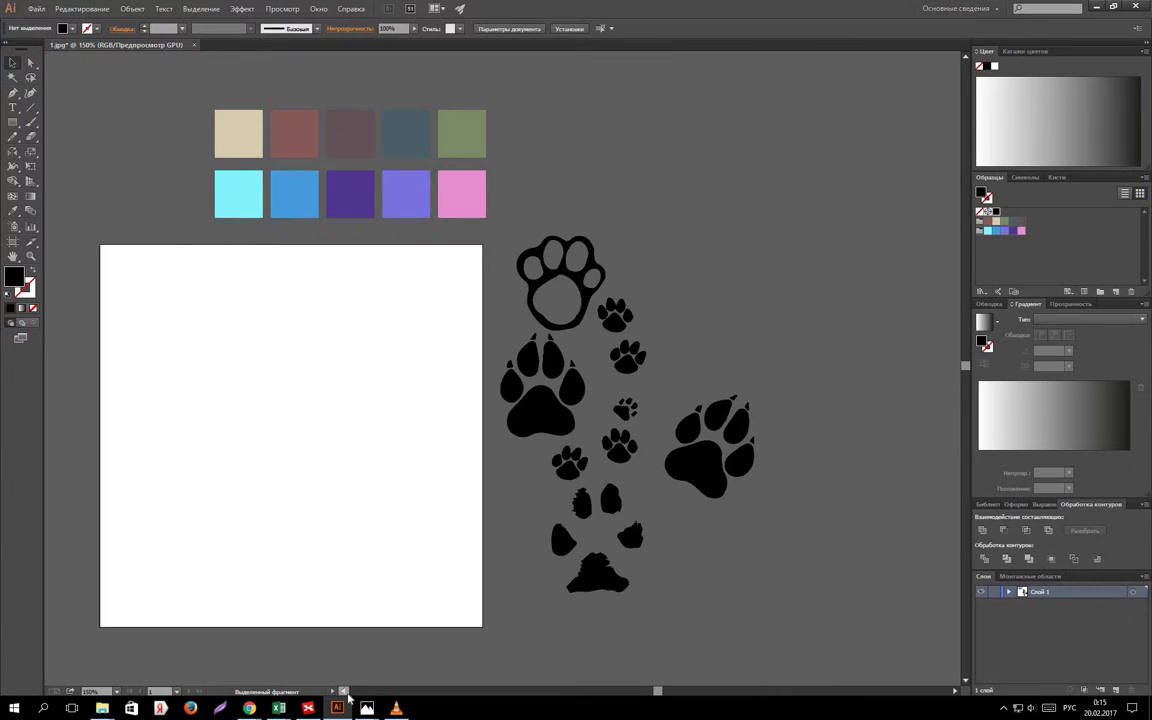
scroll(398, 624, left, 3)
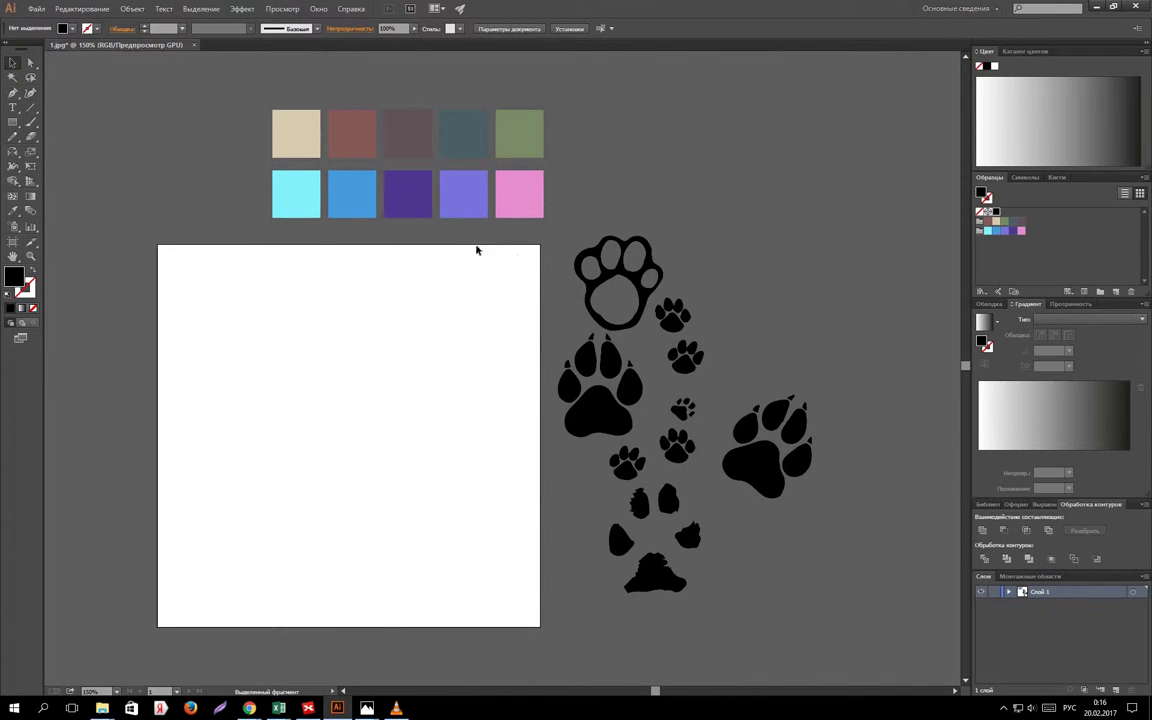
Check in Artboard Options that Artboard 1 measures 150 × 150 mm.
click(1030, 577)
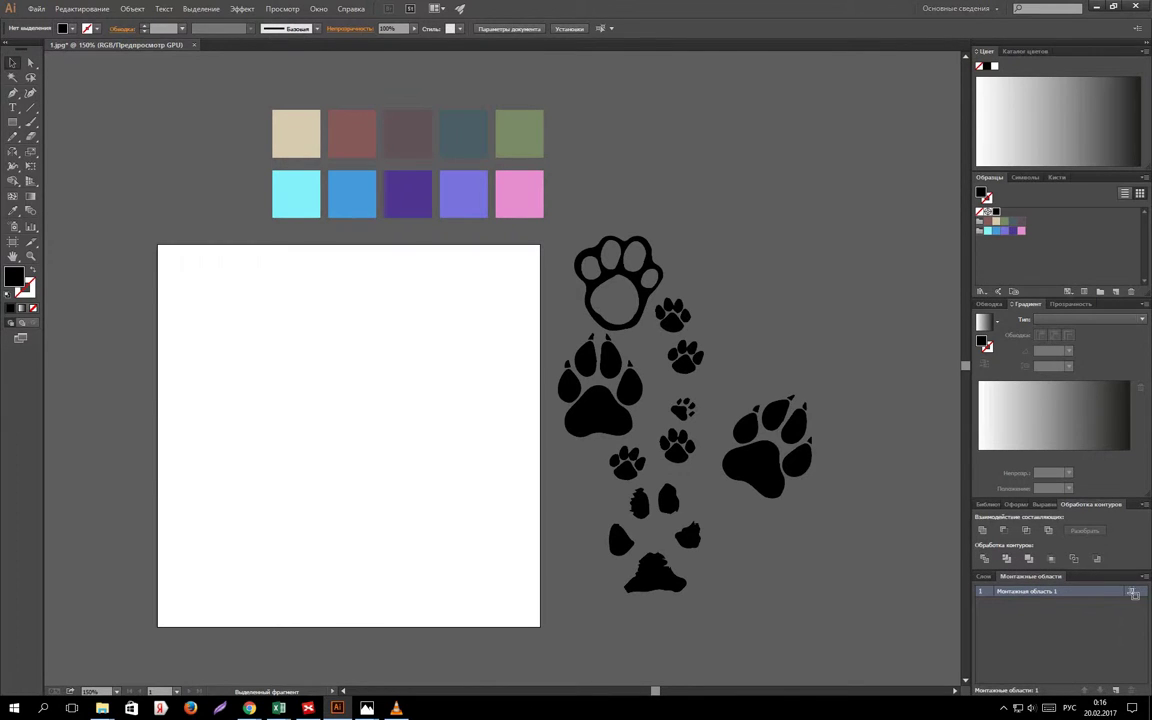
click(1133, 593)
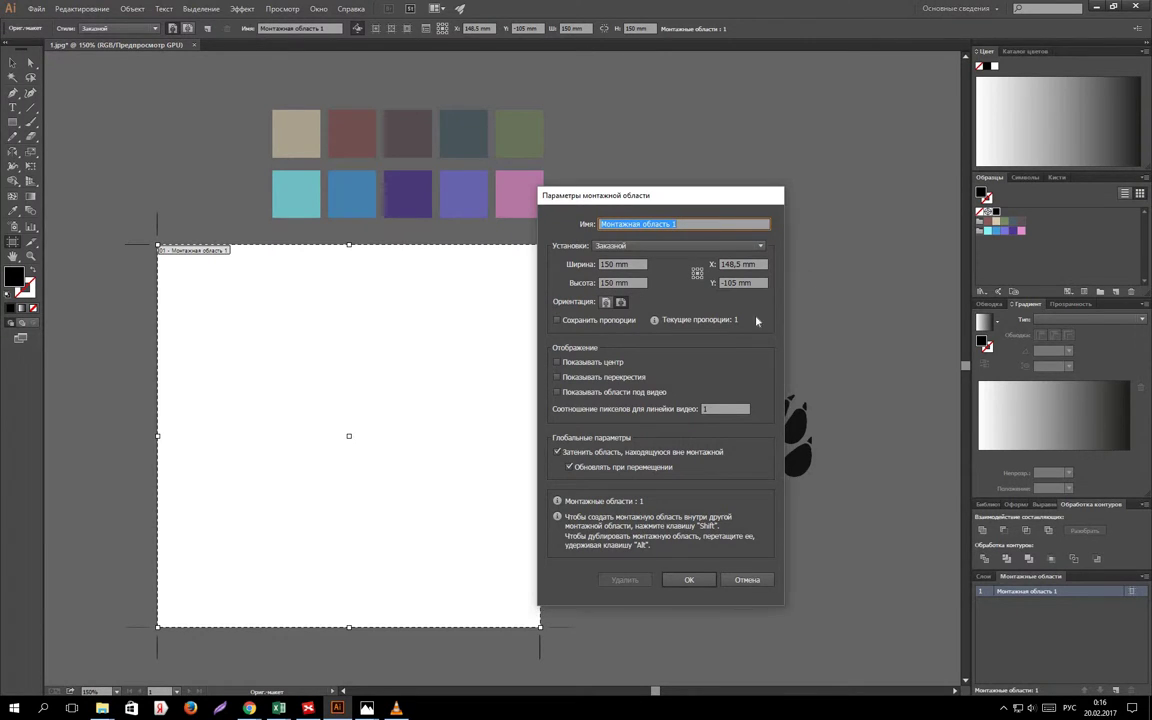
click(687, 579)
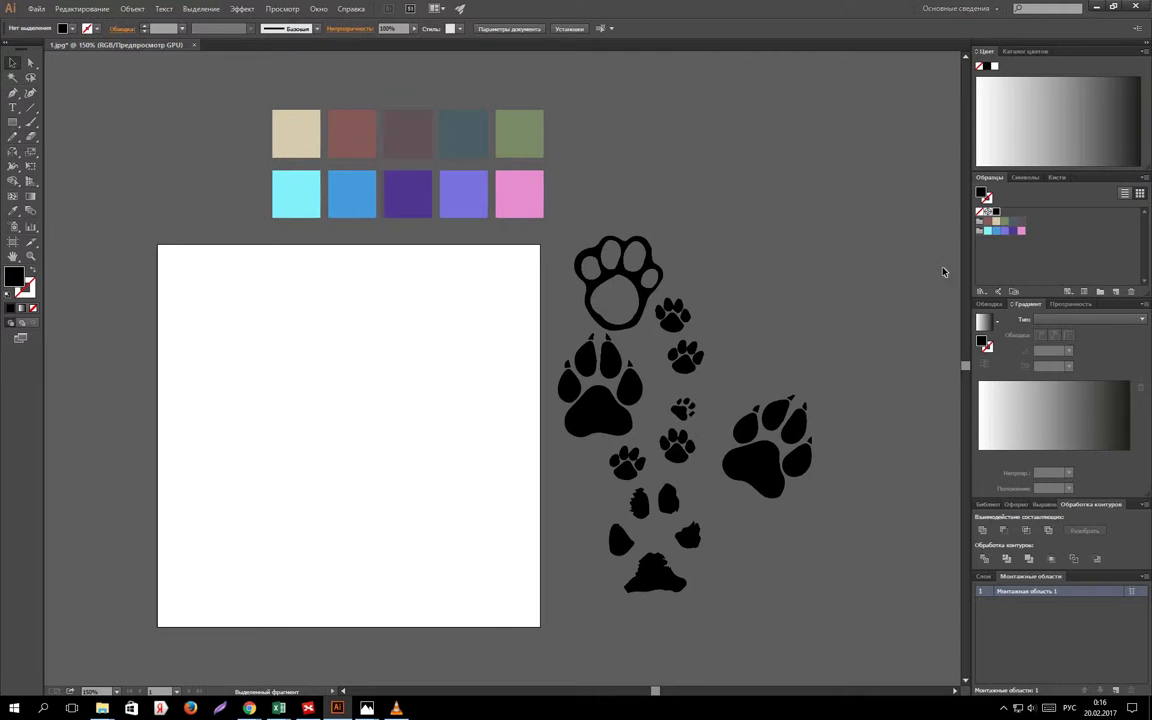
Copy the large paw to the artboard's top-left, enlarge it, and fill it beige.
key(ctrl+a)
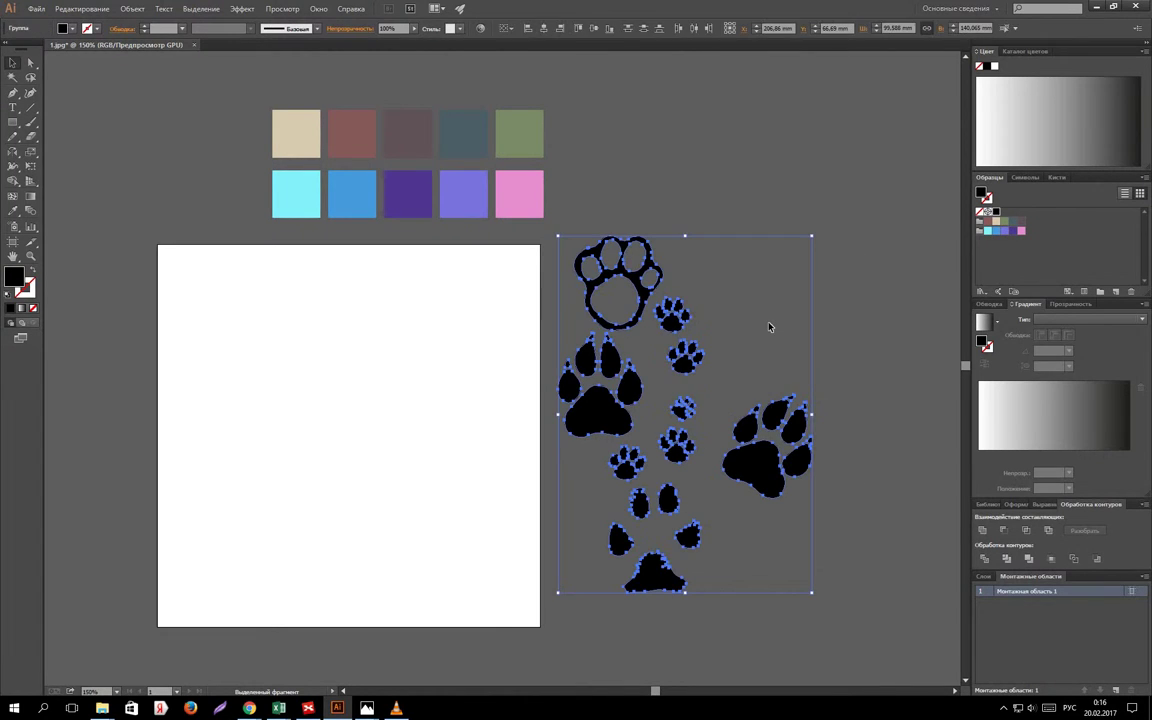
click(769, 327)
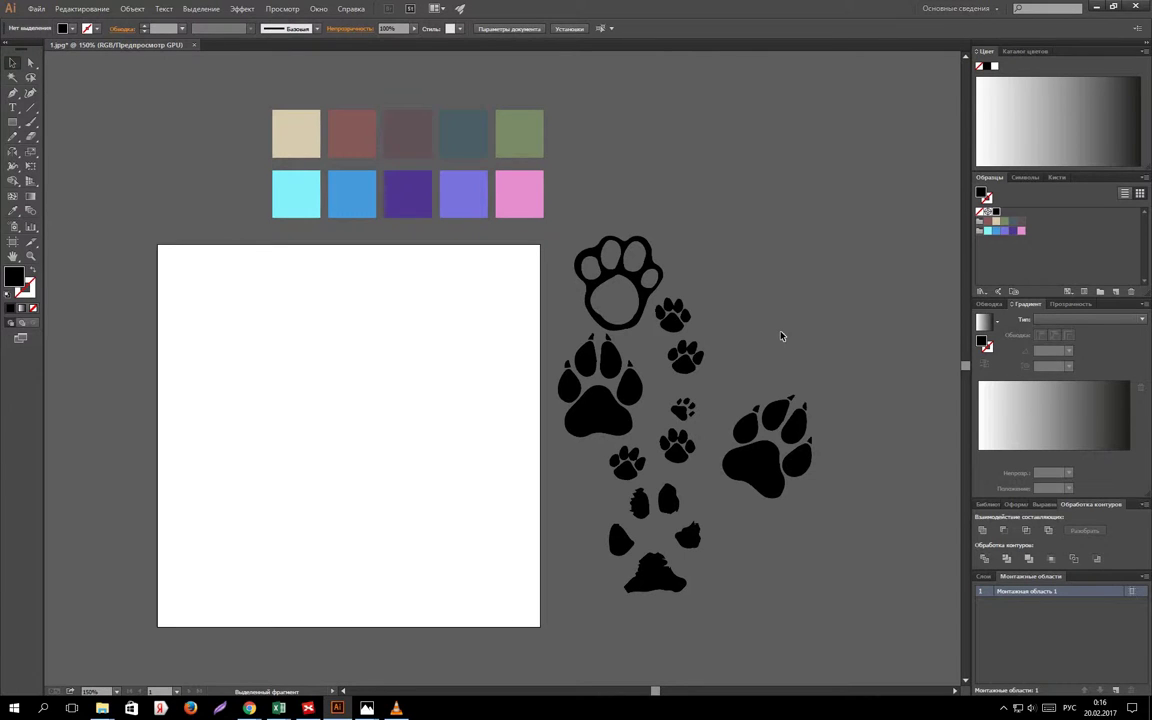
click(766, 447)
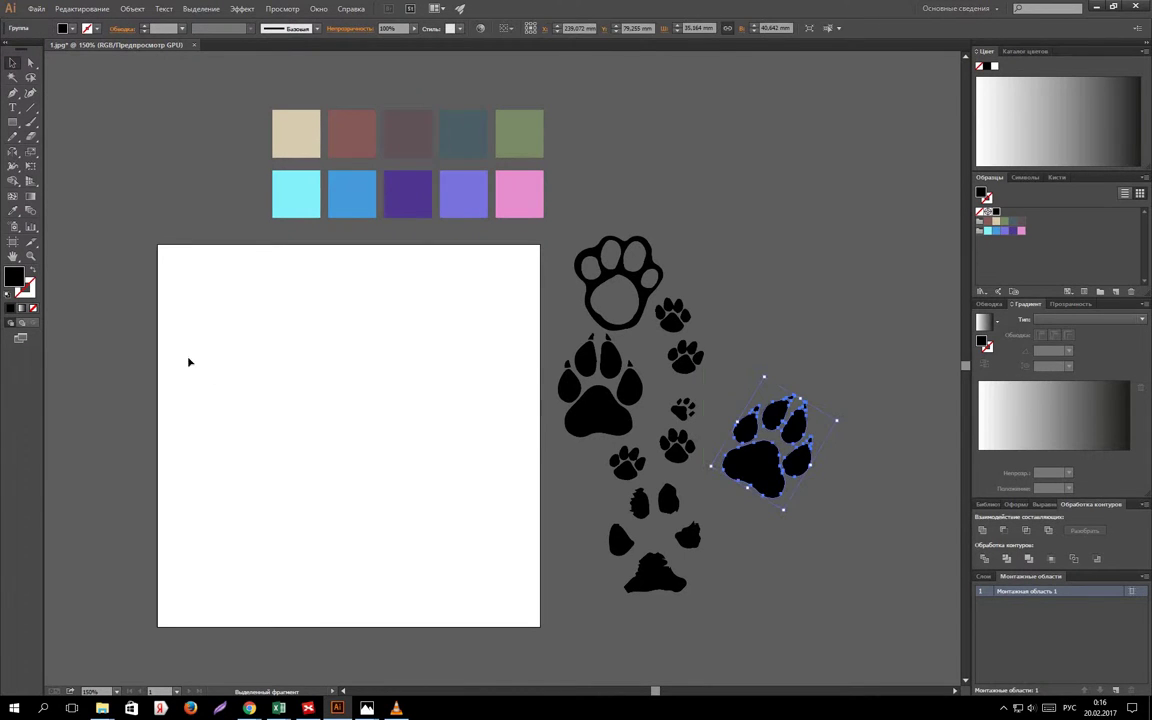
drag(189, 362, 231, 357)
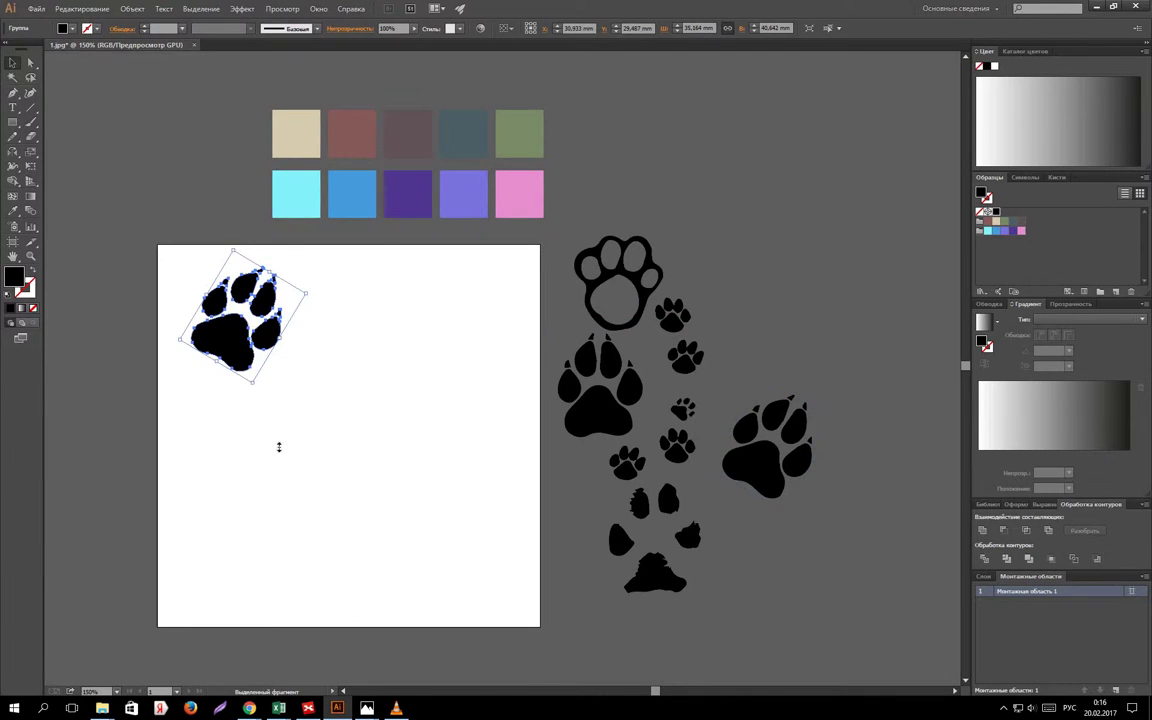
drag(279, 447, 329, 383)
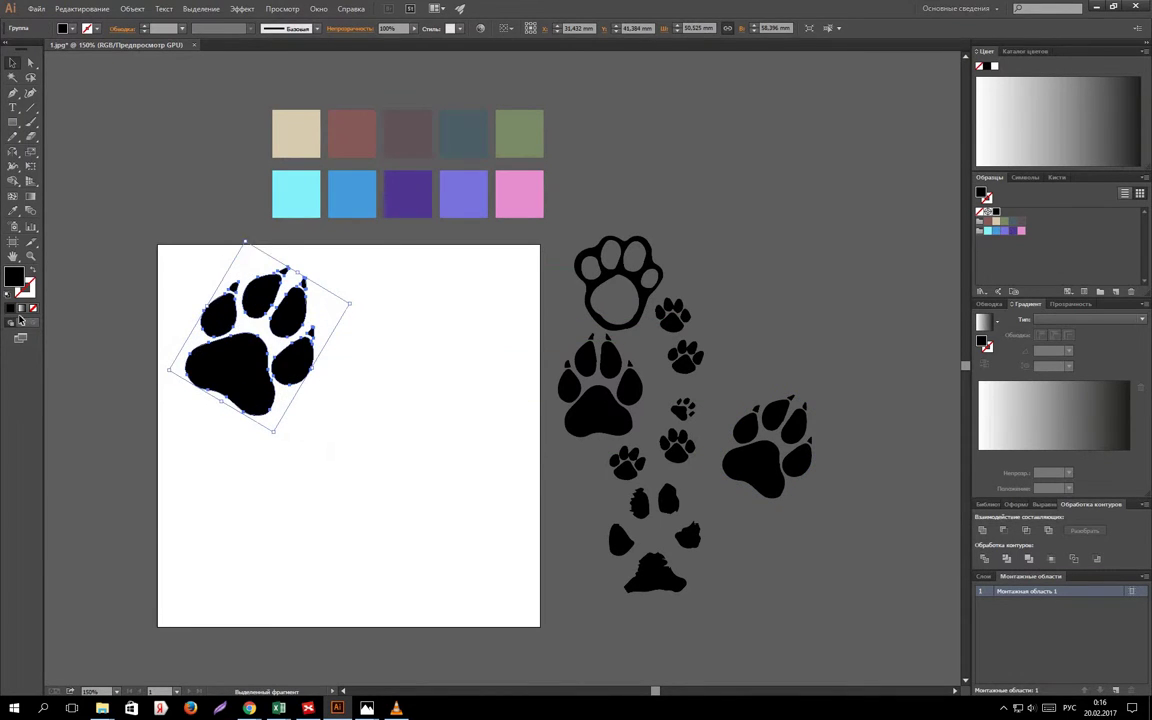
click(993, 223)
click(377, 419)
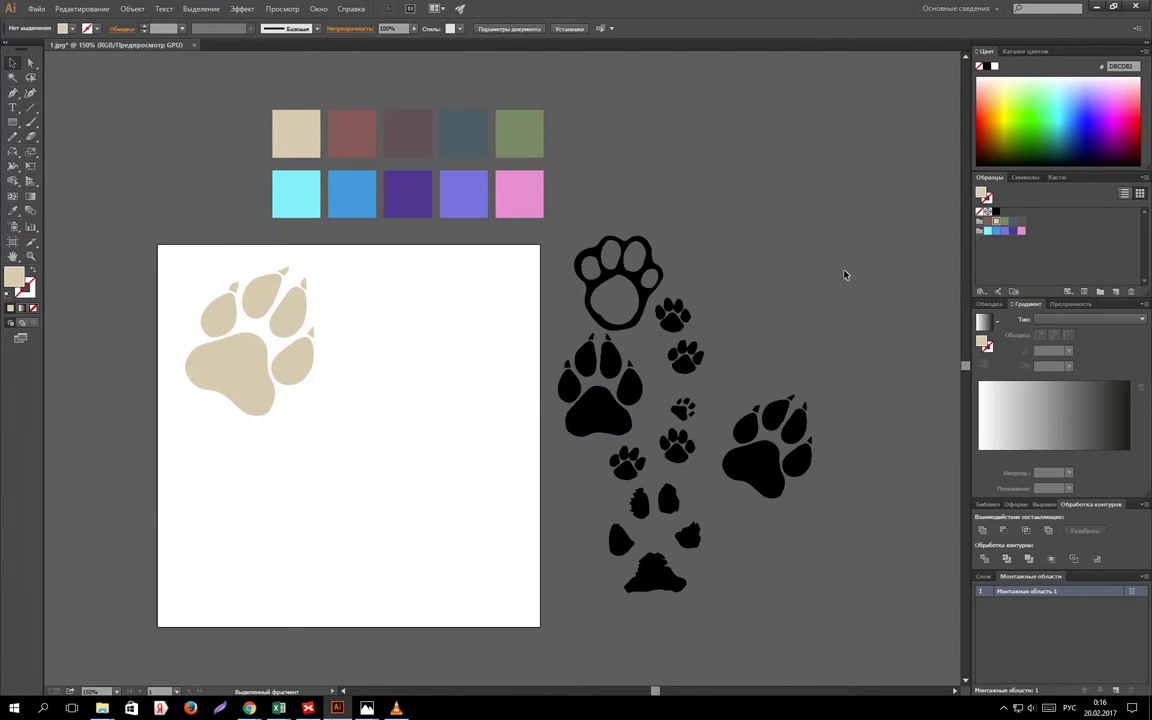
Shift all the black paws further right and copy the bottom paw onto the artboard.
drag(846, 271, 641, 530)
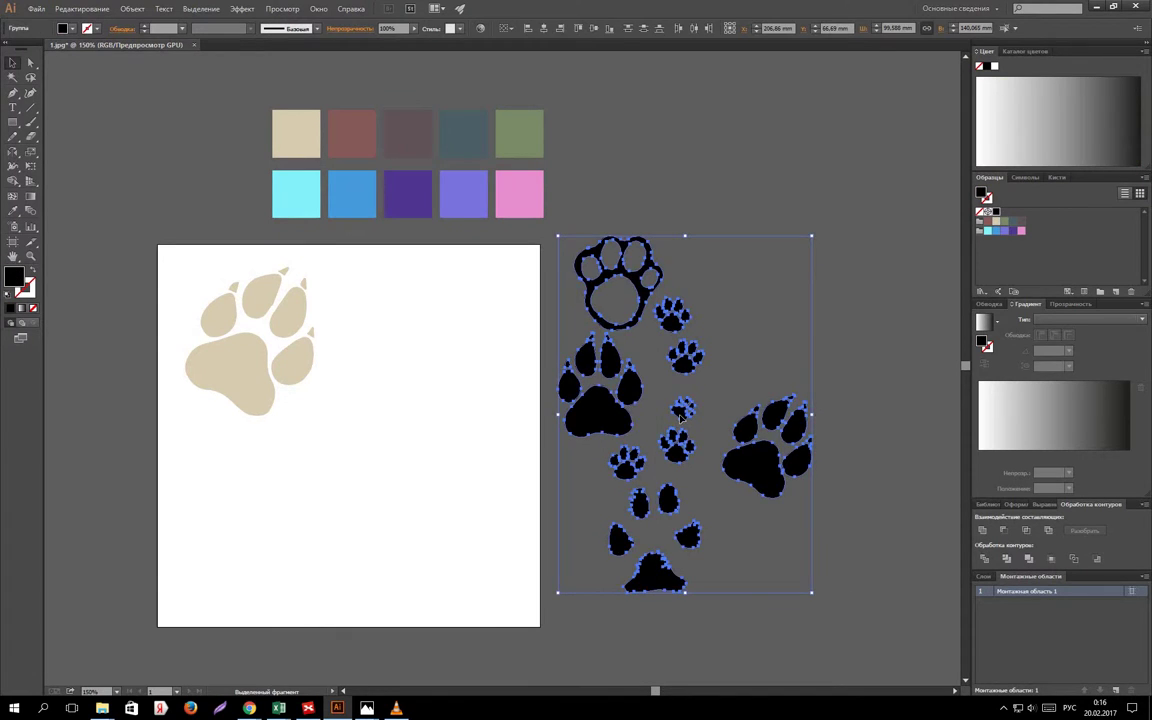
drag(600, 395, 670, 398)
click(773, 236)
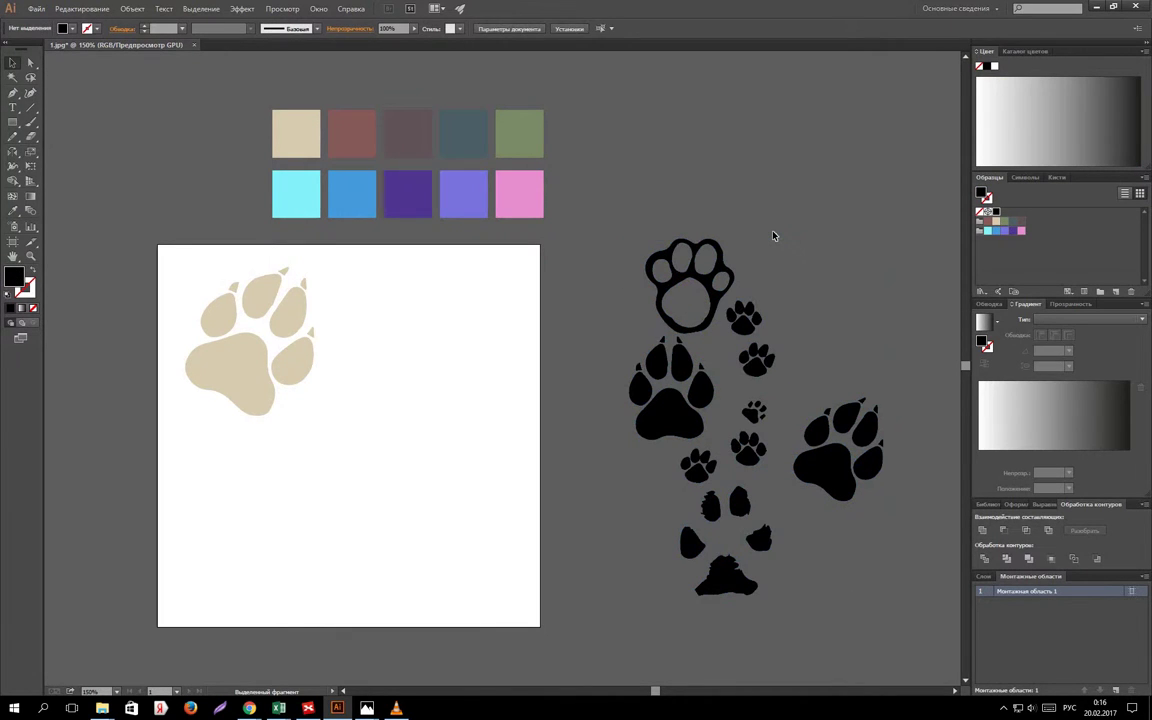
mouse_move(738, 568)
mouse_down()
mouse_move(438, 462)
mouse_move(446, 454)
mouse_move(335, 550)
mouse_up()
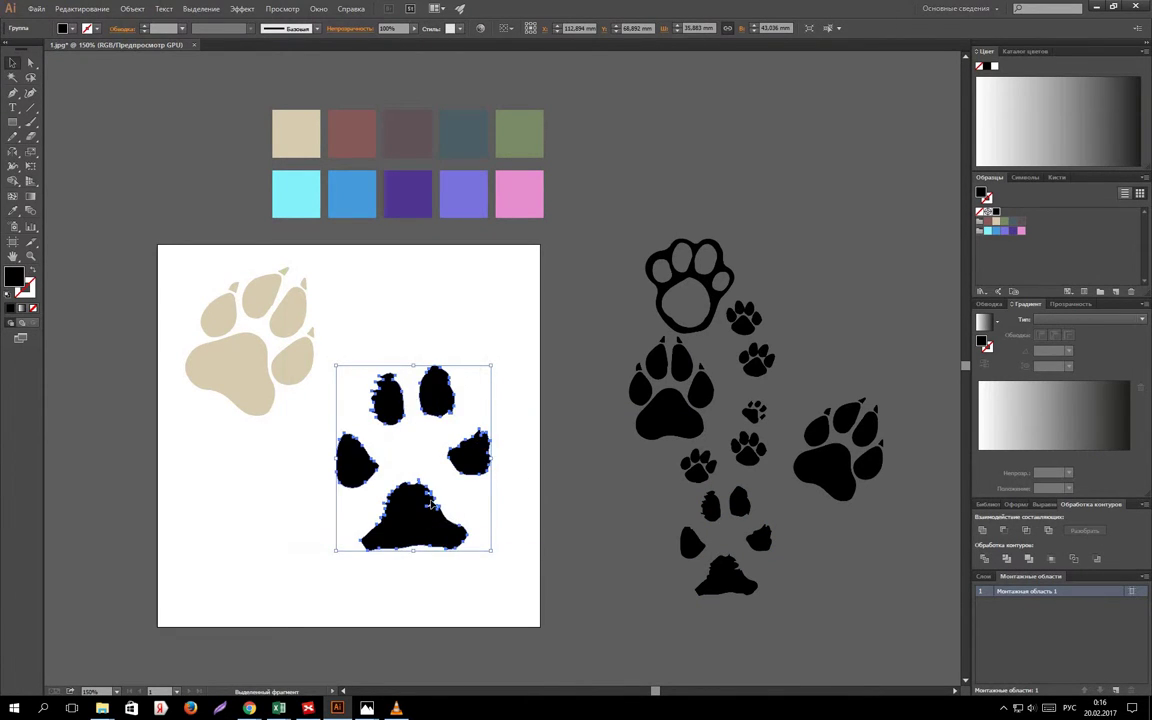
Tilt the black paw copy about 35 degrees and colour it dark slate blue.
drag(429, 504, 454, 474)
key(ctrl+z)
drag(495, 555, 580, 455)
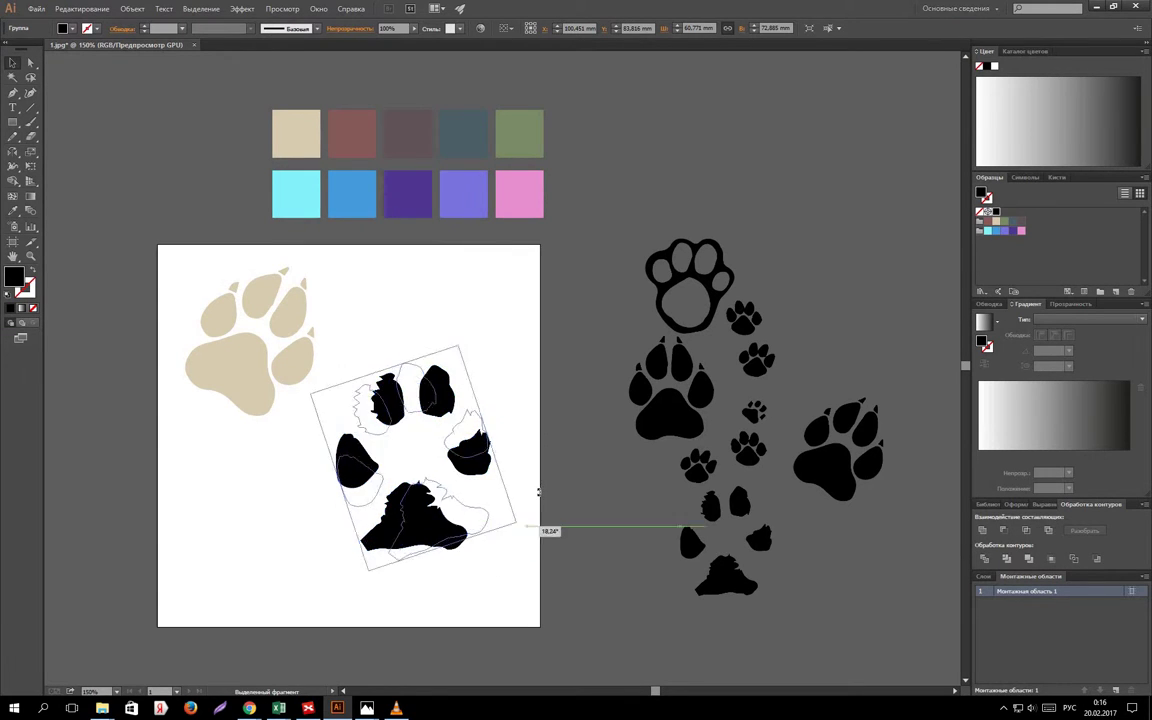
click(1013, 221)
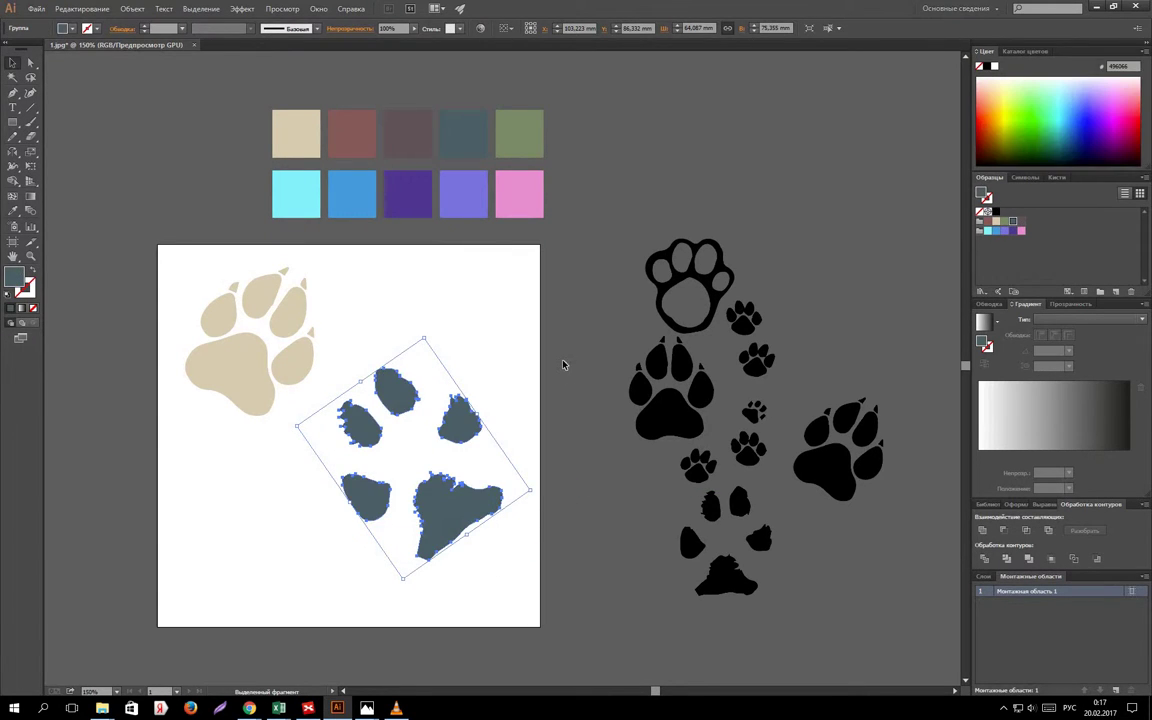
click(587, 462)
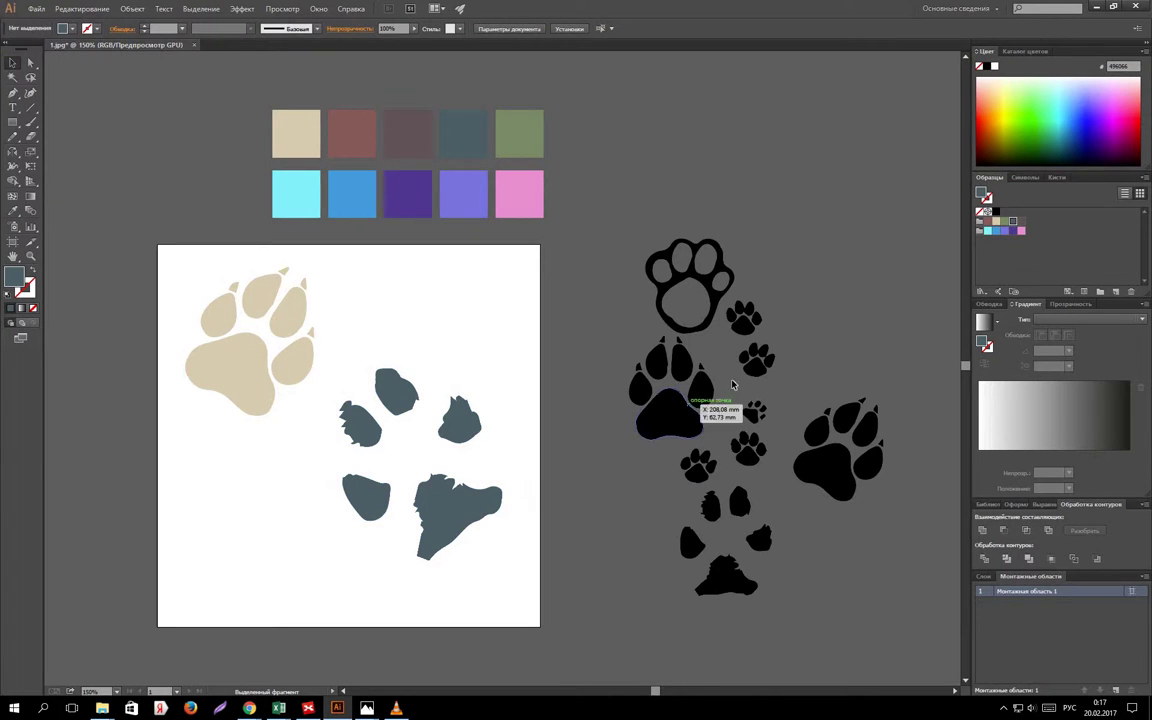
Add an enlarged green copy of a small black paw to the artboard.
drag(756, 364, 459, 352)
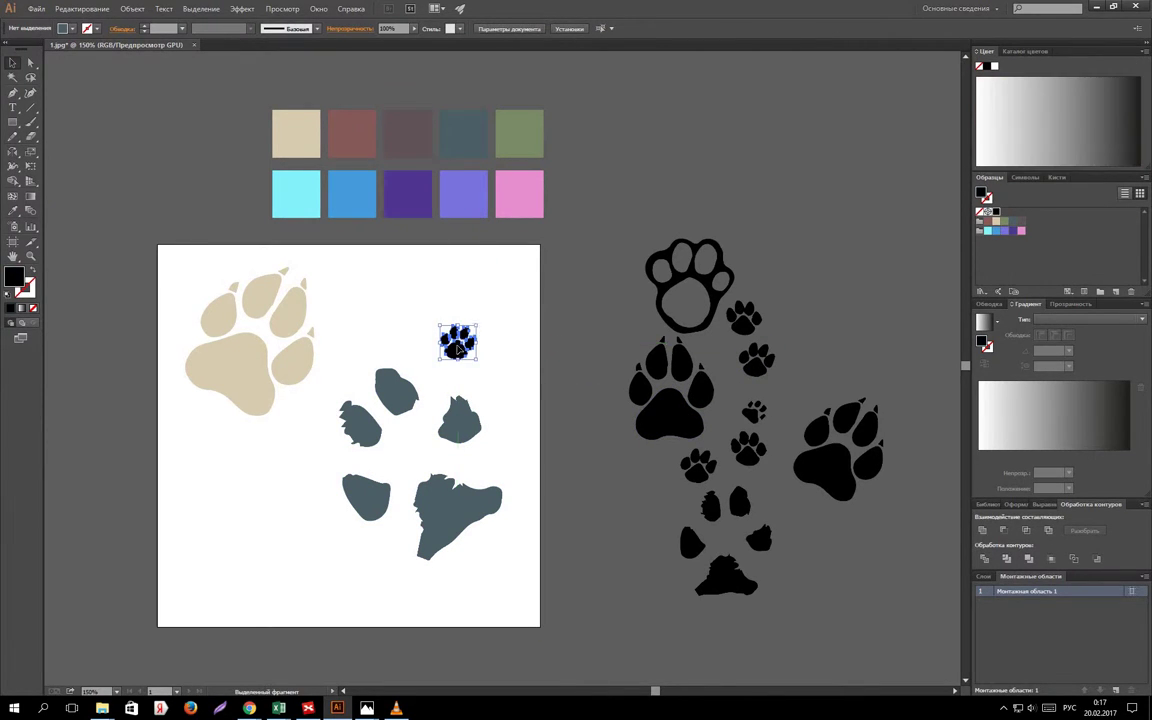
click(1012, 221)
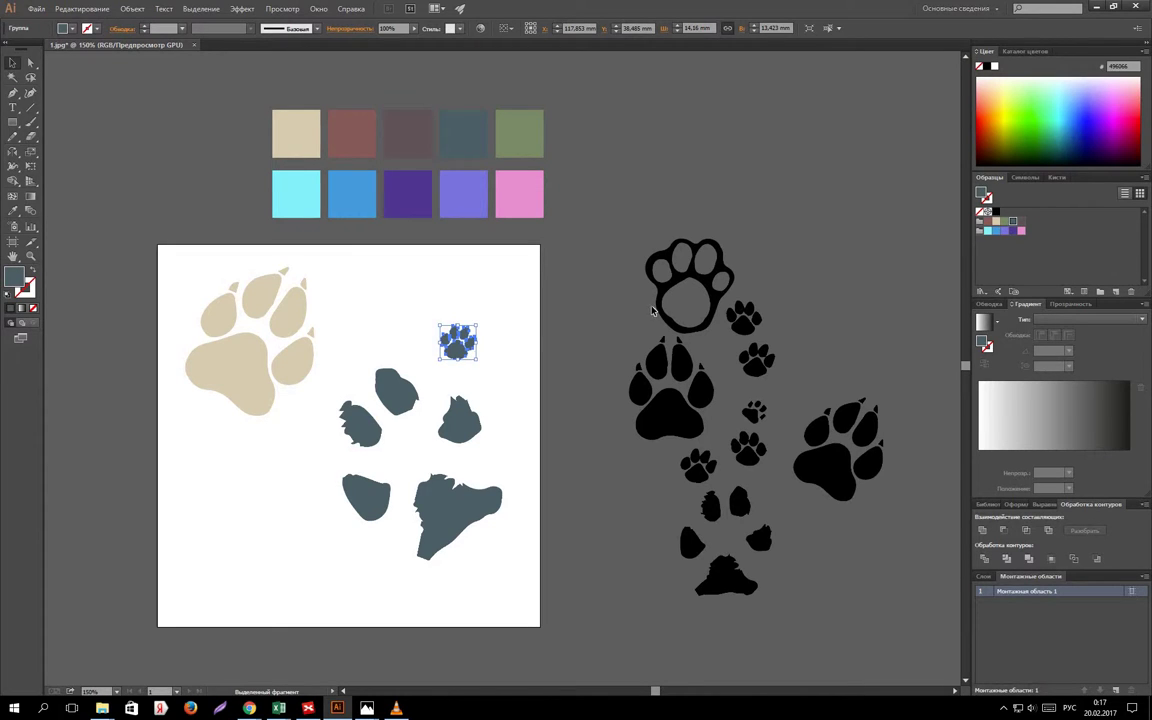
click(1006, 222)
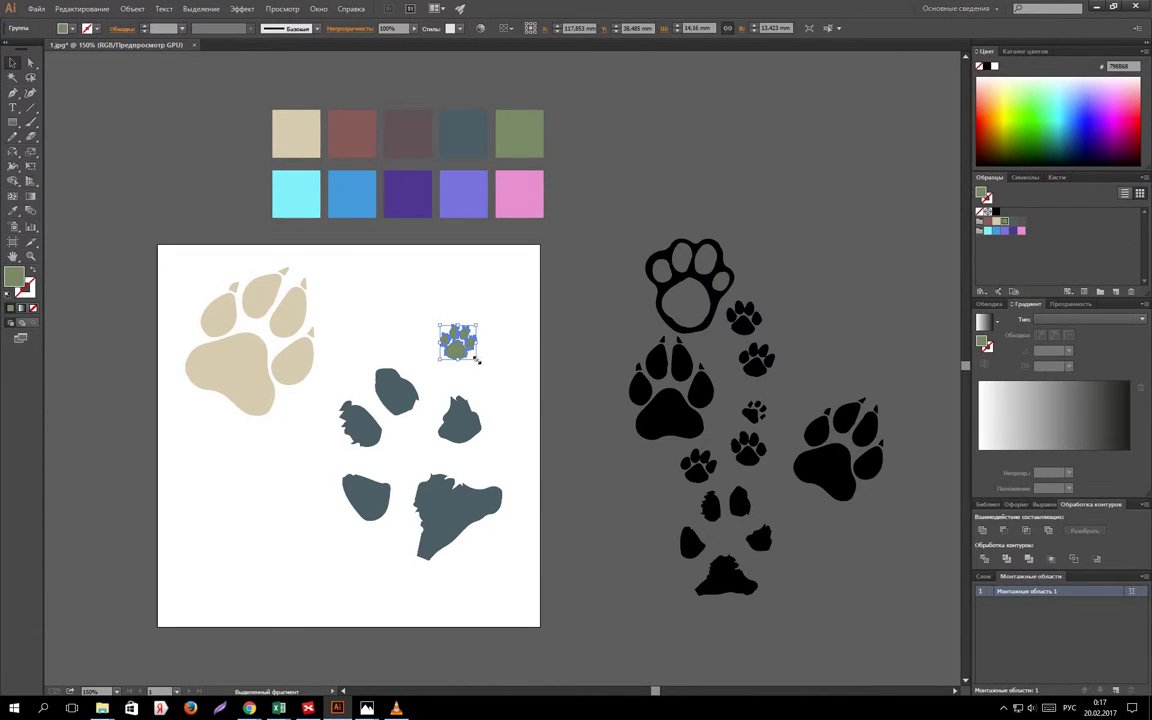
drag(477, 358, 499, 381)
click(569, 314)
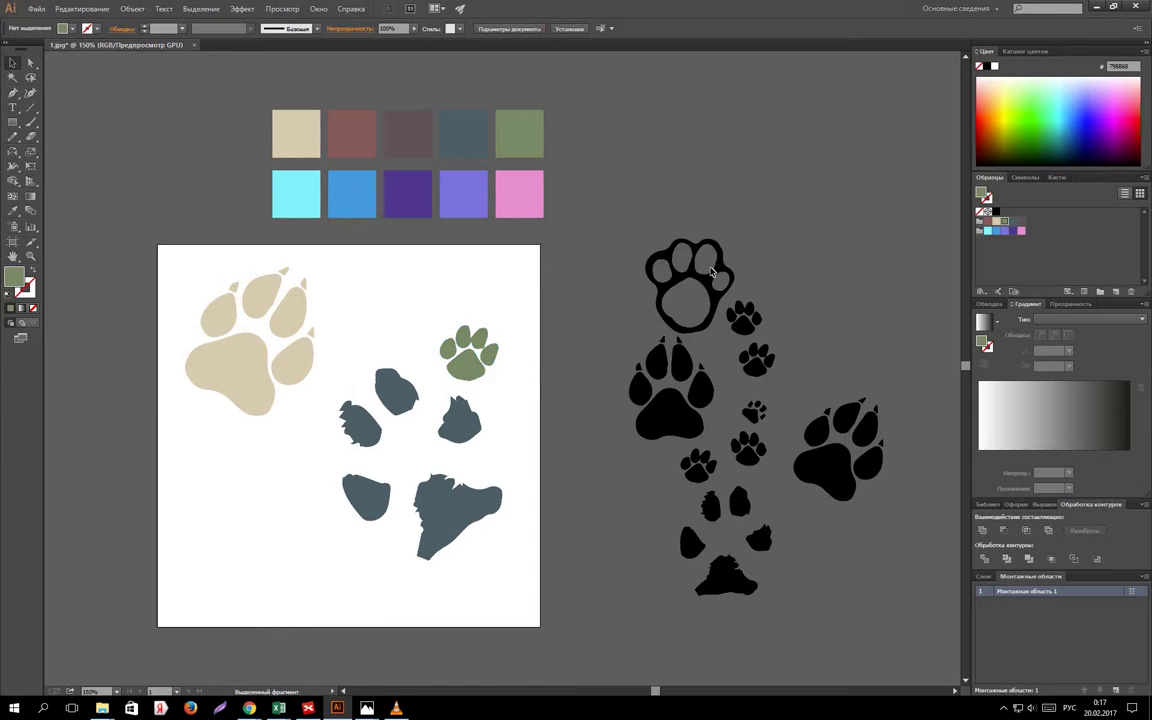
Add a tilted dark mauve outline paw and a beige paw copy on the bottom edge.
mouse_move(719, 284)
mouse_down()
mouse_move(284, 501)
mouse_move(276, 494)
mouse_up()
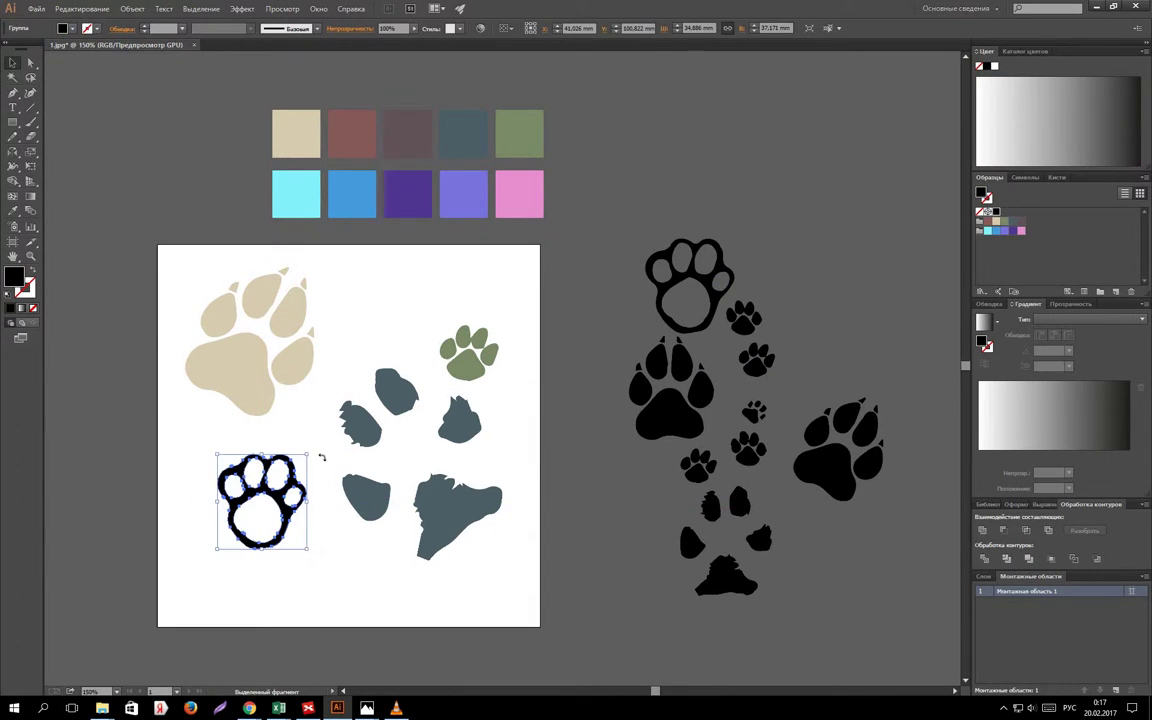
drag(316, 435, 316, 432)
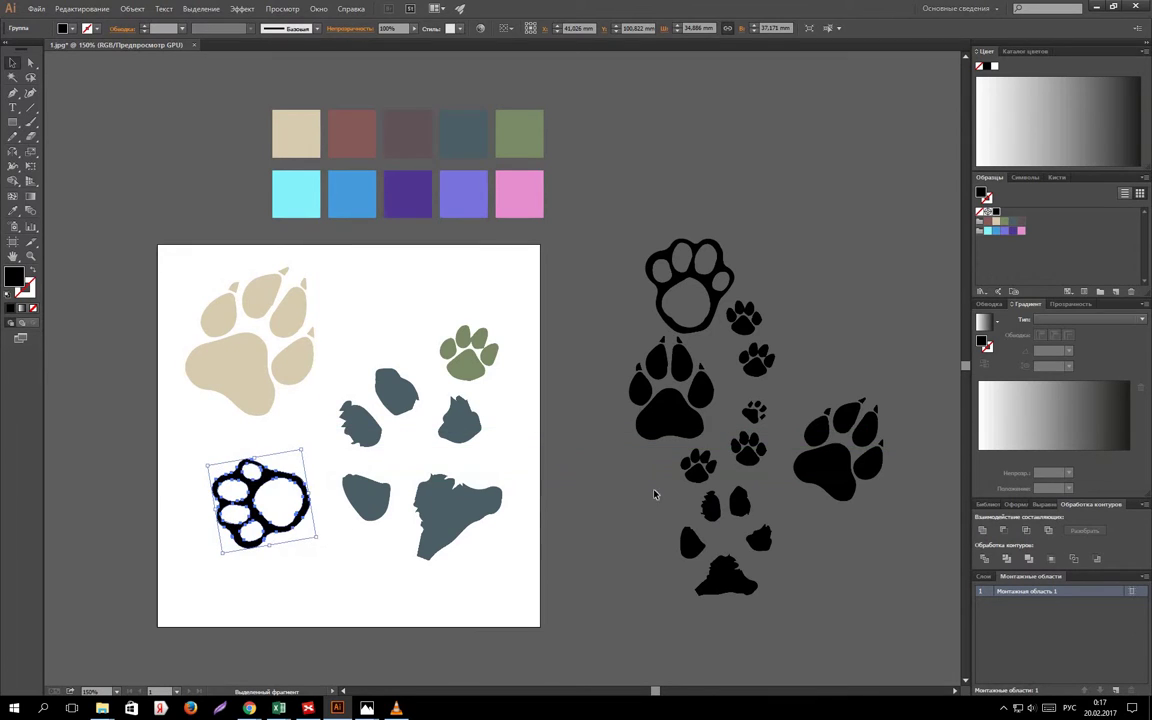
click(1020, 221)
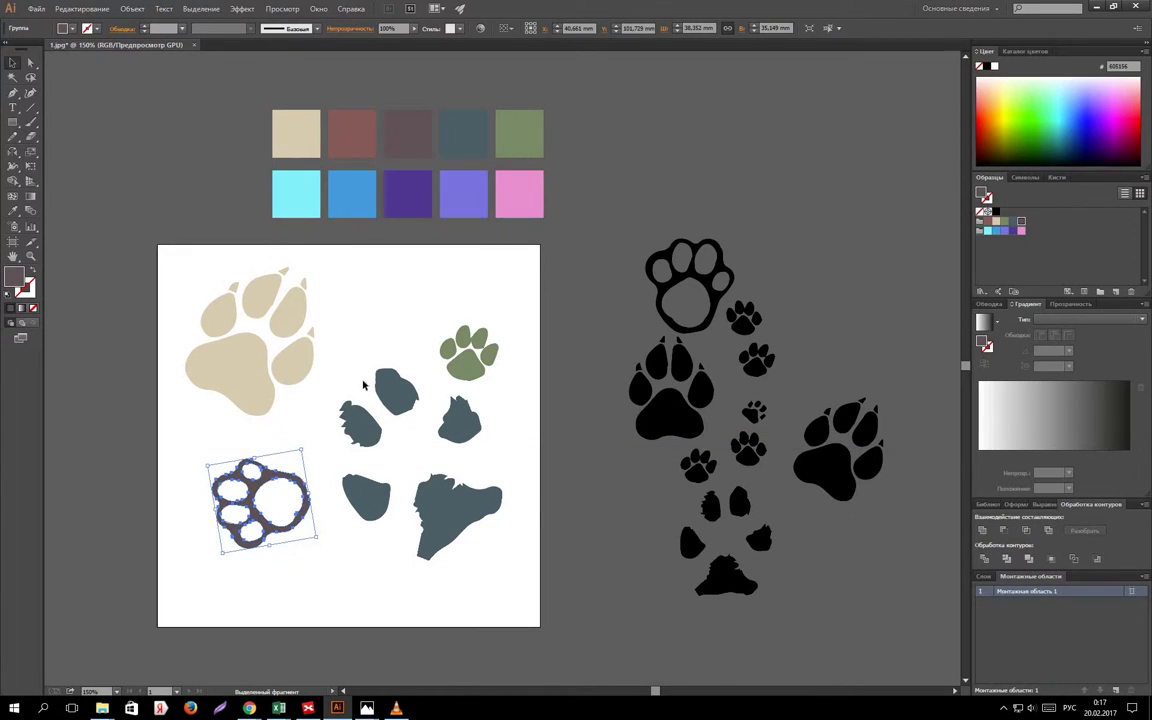
click(330, 347)
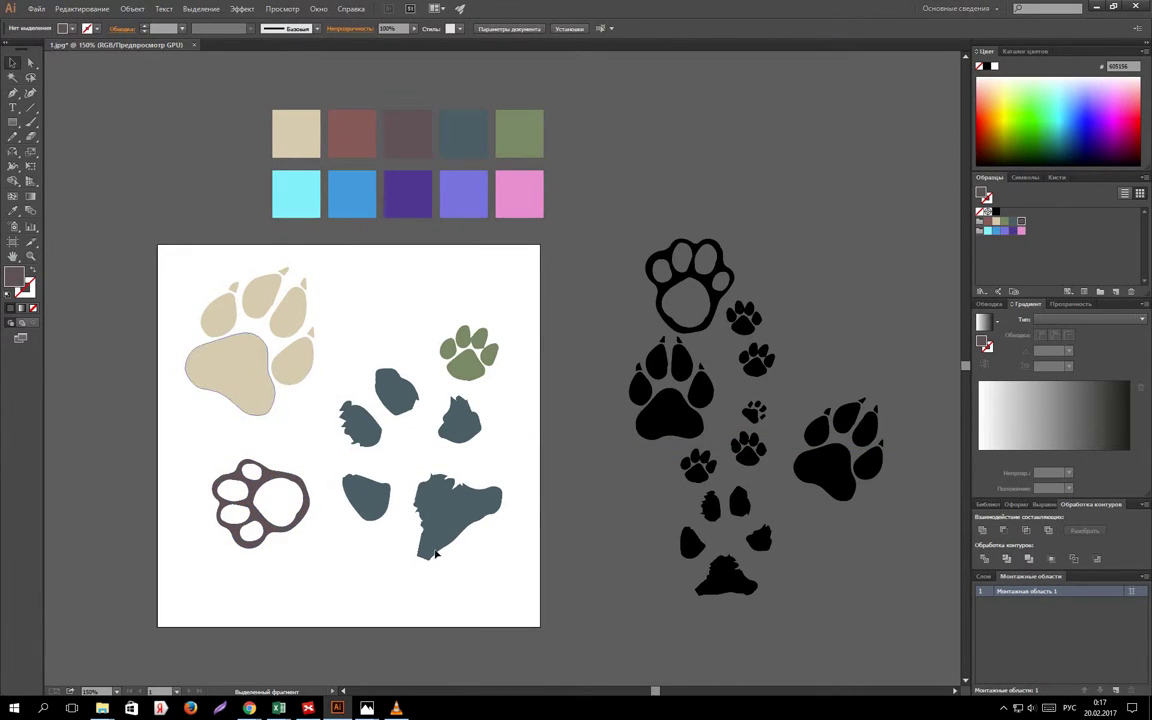
mouse_move(183, 384)
mouse_down()
mouse_move(365, 572)
mouse_move(344, 637)
mouse_up()
Rotate the lower beige paw counter-clockwise and reposition it in the lower centre.
click(421, 657)
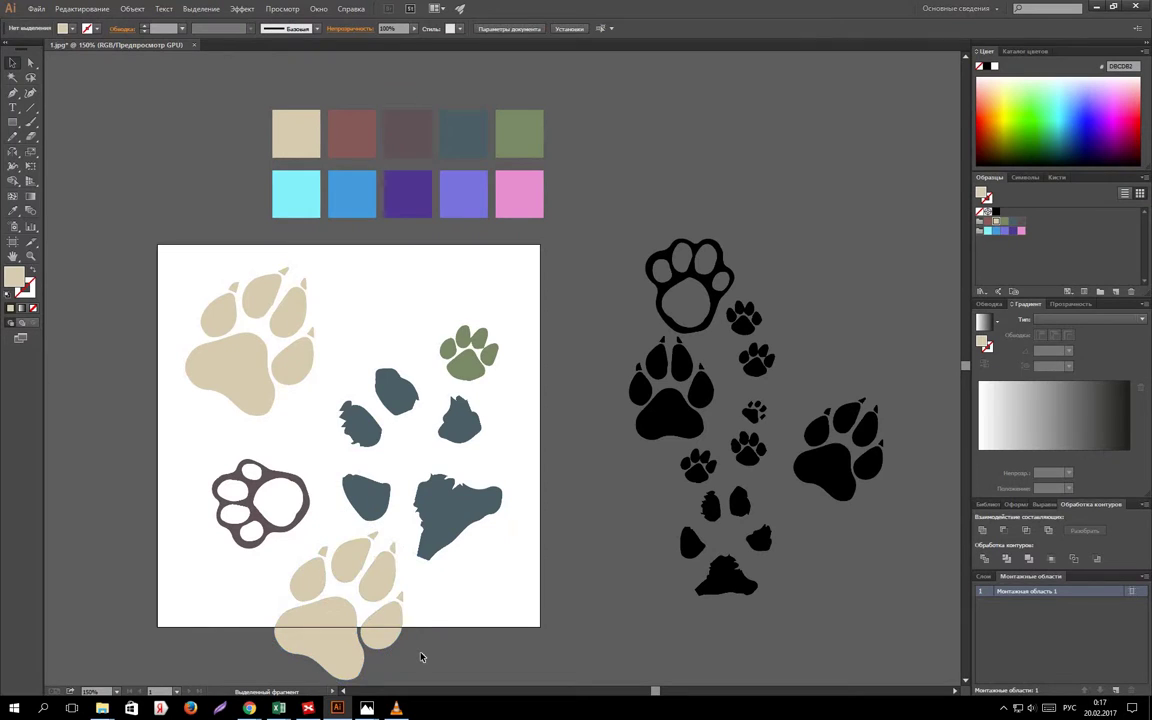
scroll(421, 657, down, 1)
scroll(421, 657, down, 1)
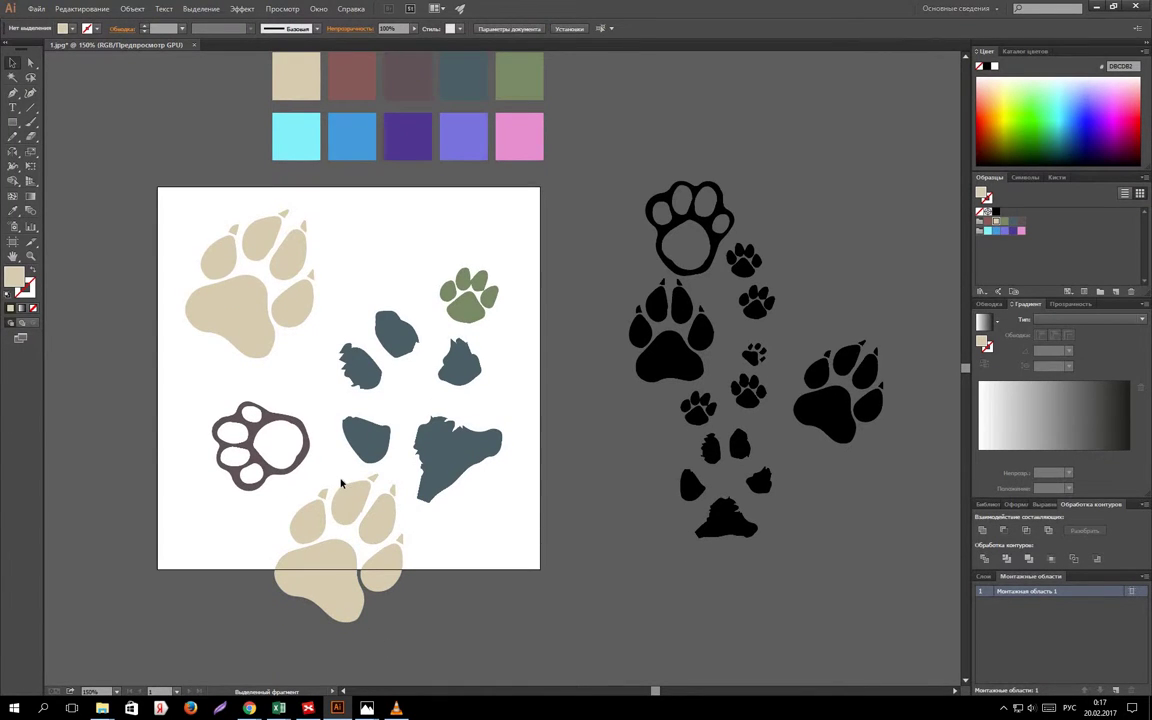
click(329, 546)
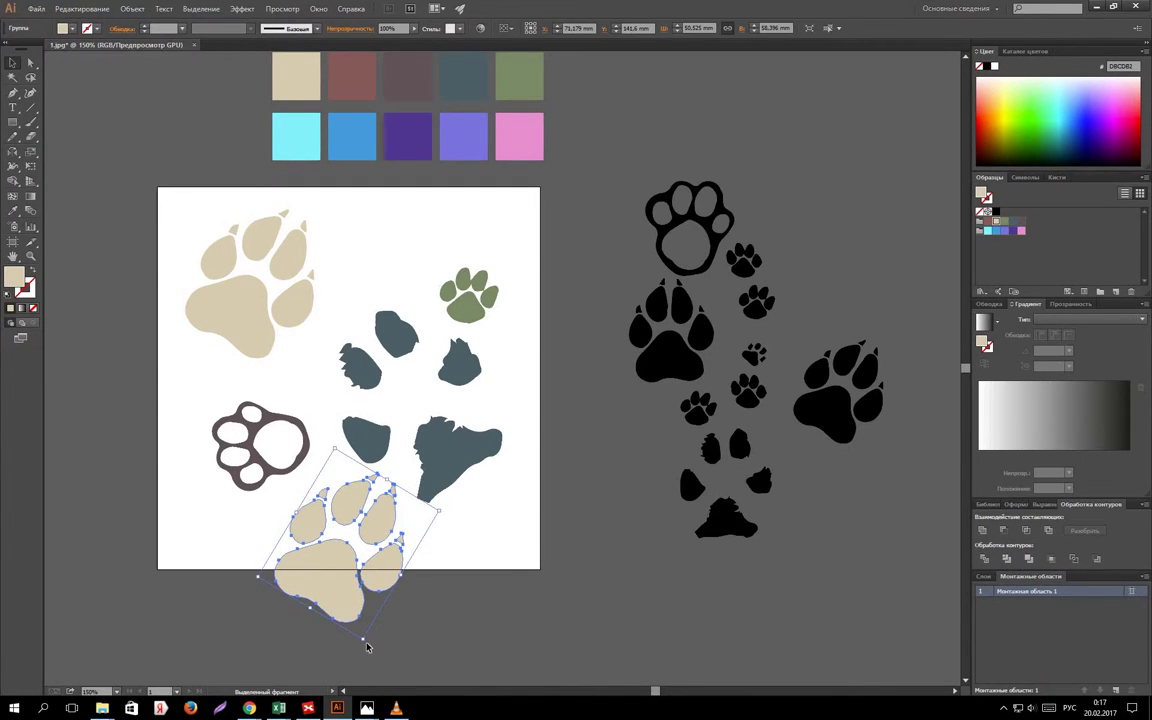
drag(378, 647, 451, 593)
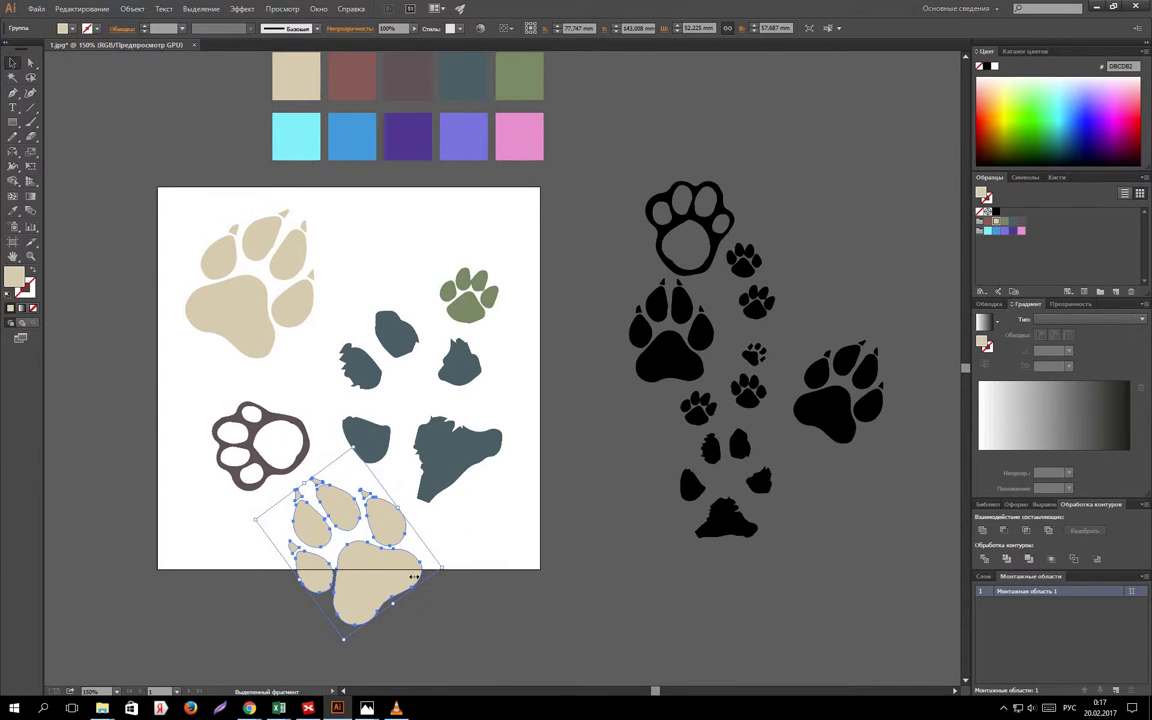
drag(369, 581, 536, 580)
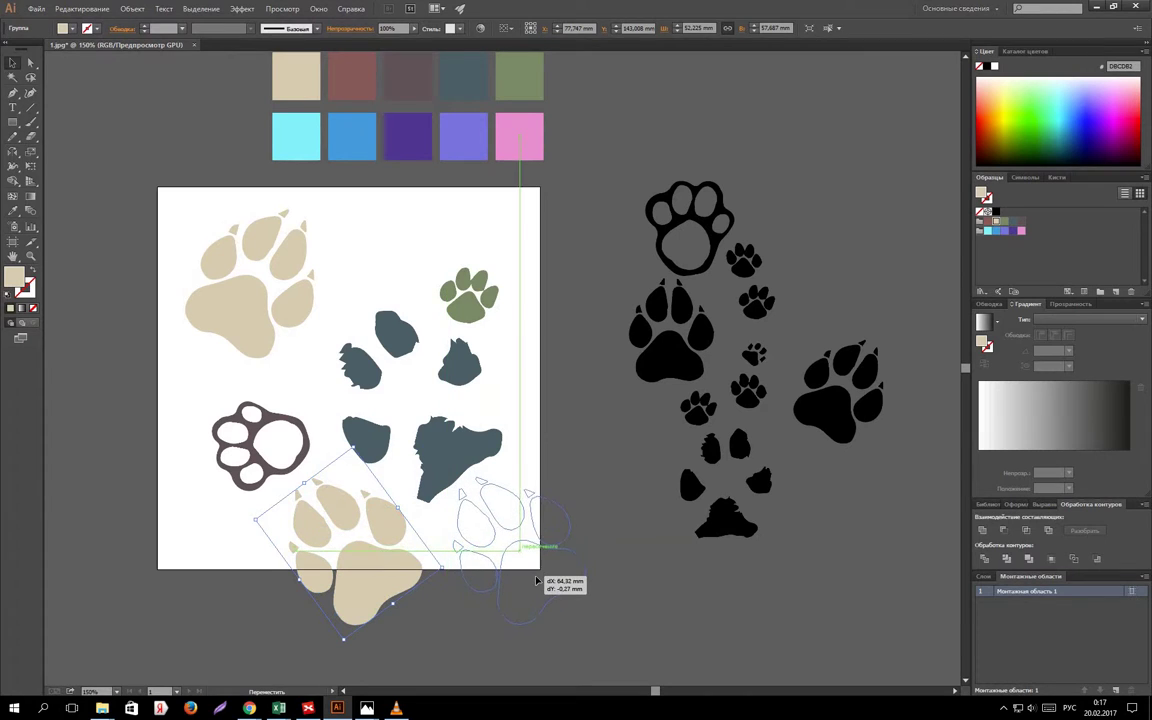
mouse_move(536, 580)
mouse_down()
mouse_move(578, 423)
mouse_move(571, 429)
mouse_up()
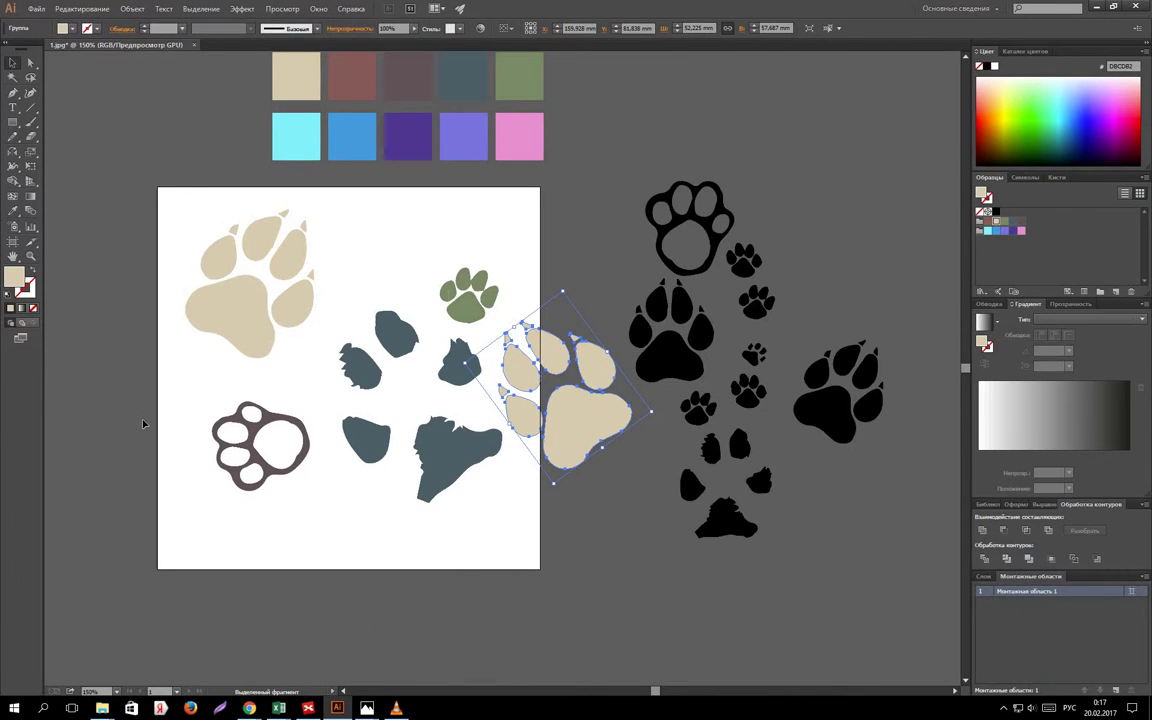
mouse_move(143, 424)
mouse_down()
mouse_move(402, 502)
mouse_move(388, 522)
mouse_up()
click(537, 494)
Shift the grey paw group up-left, add a dark mauve outline paw lower right, raise the green paw.
drag(466, 441, 453, 376)
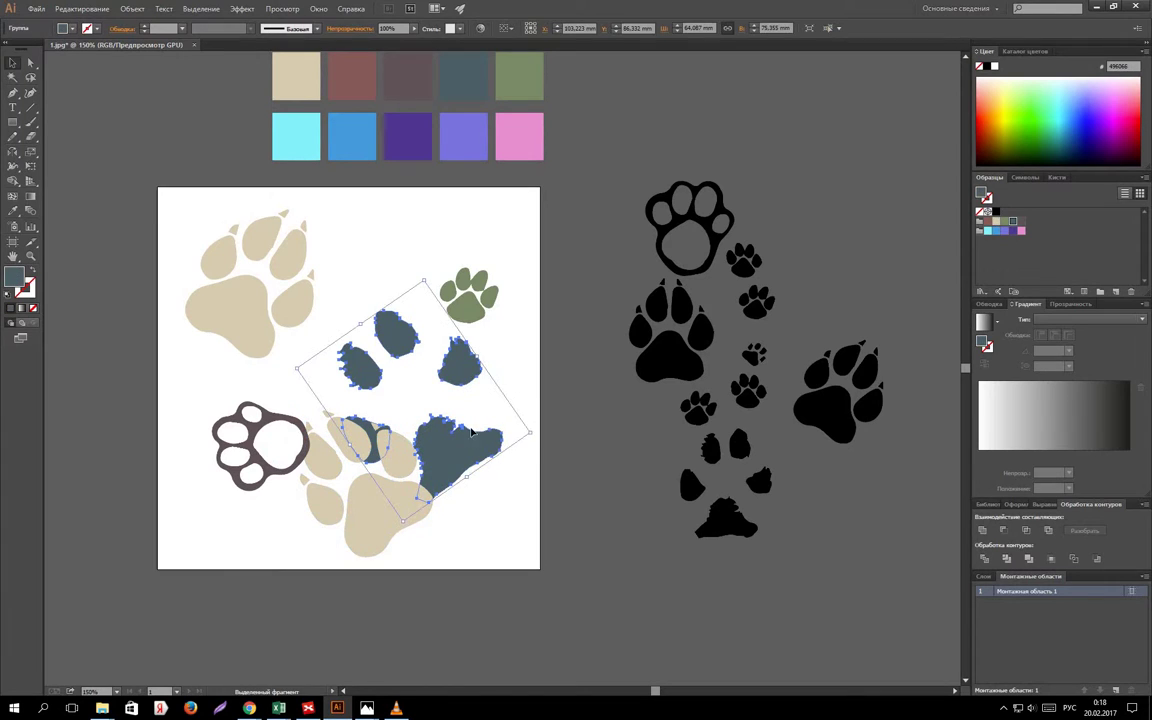
click(633, 425)
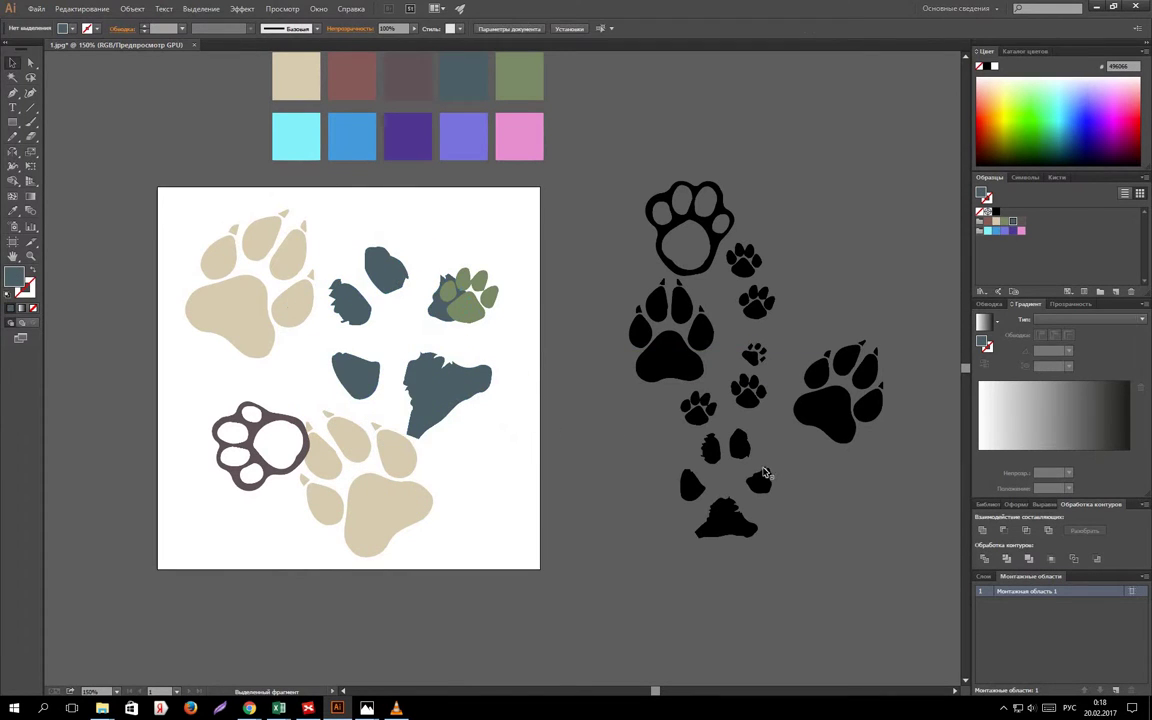
drag(721, 237, 517, 488)
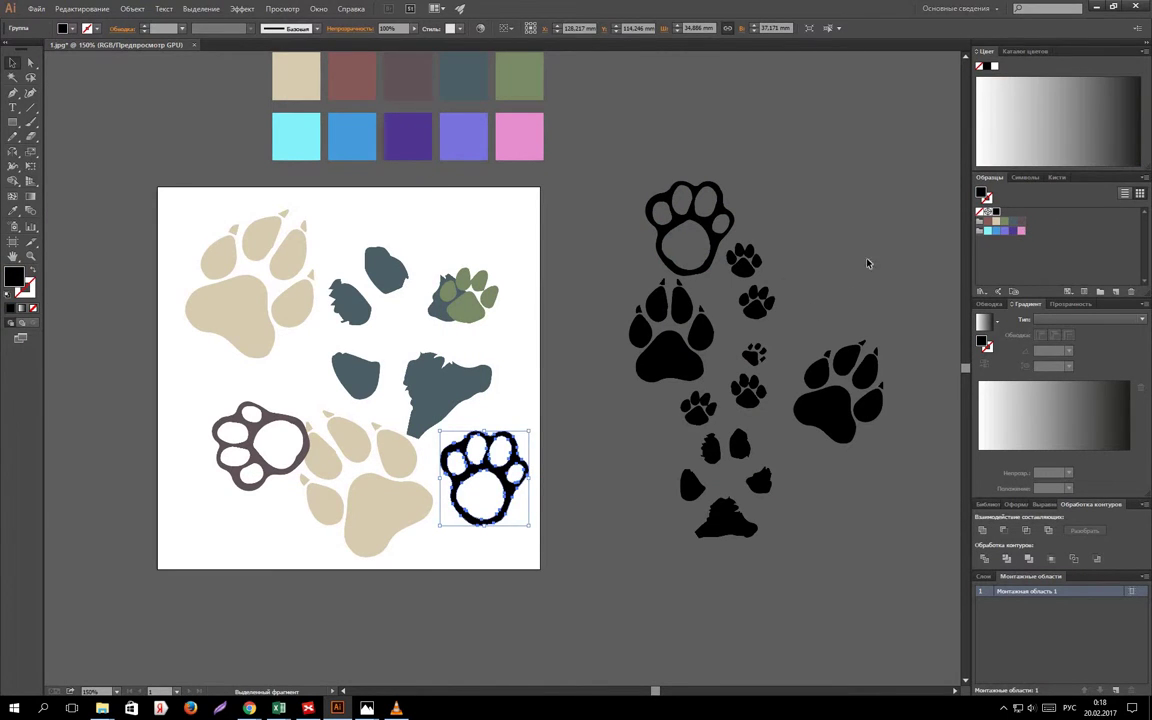
click(1021, 221)
drag(495, 277, 529, 236)
Copy a black paw, colour it green, and place it straddling the artboard's top edge.
drag(772, 347, 392, 369)
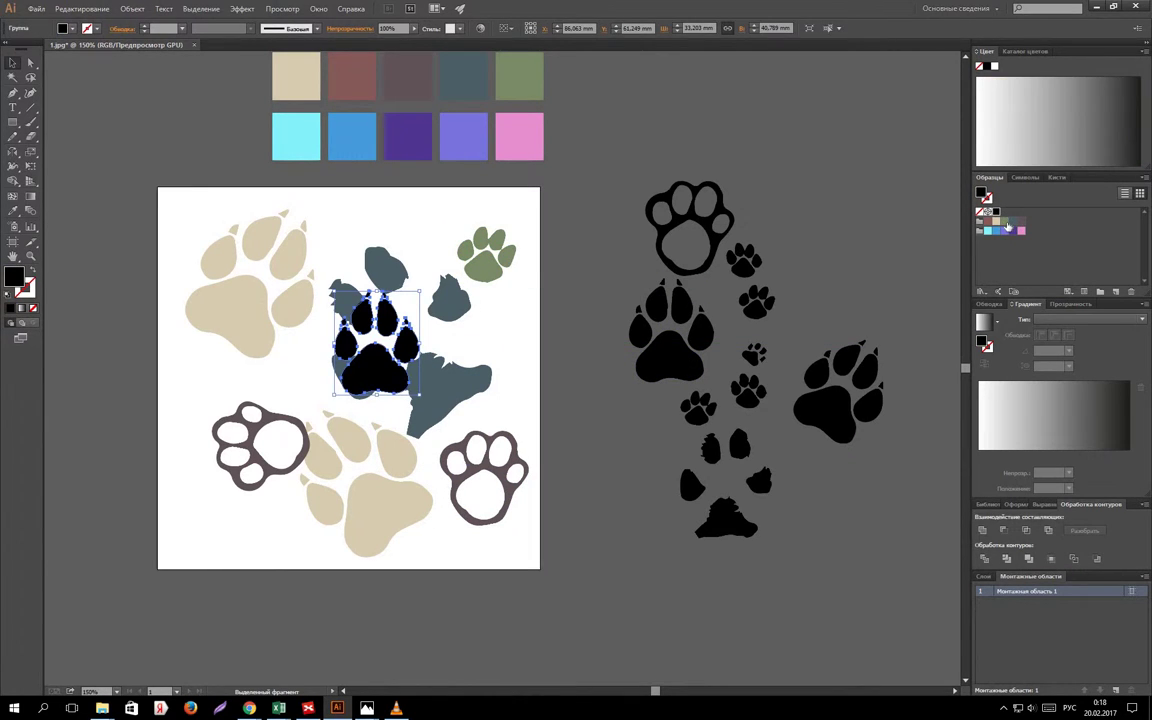
click(1005, 221)
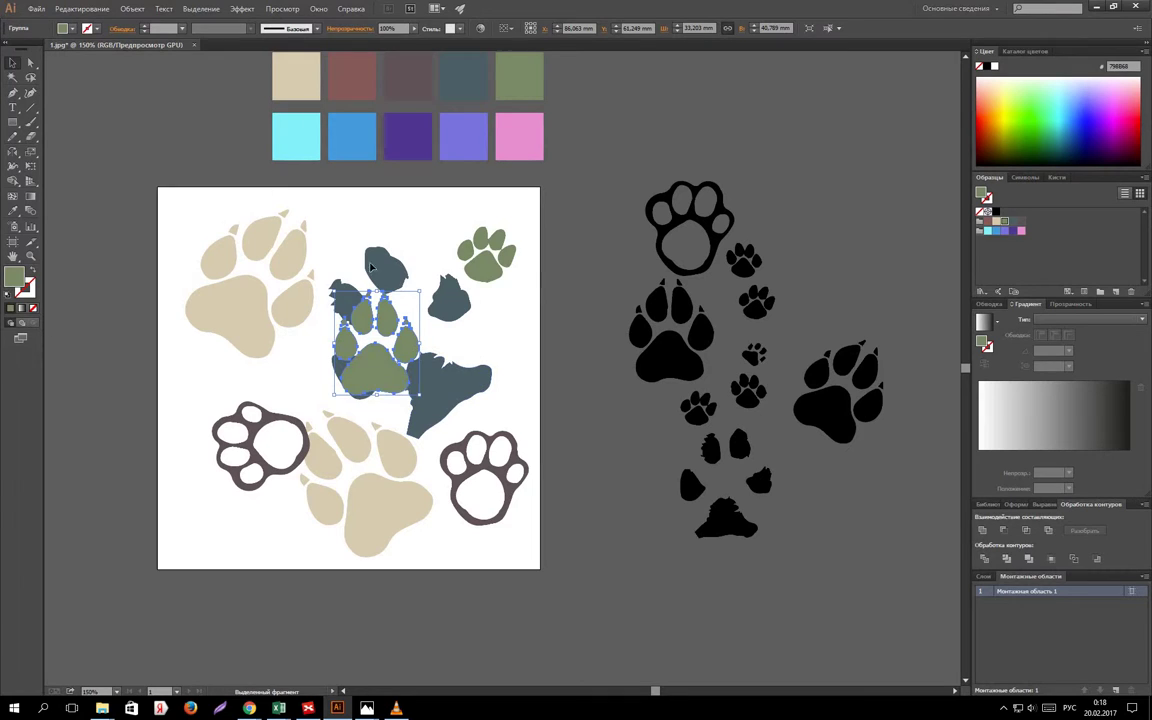
drag(370, 300, 343, 170)
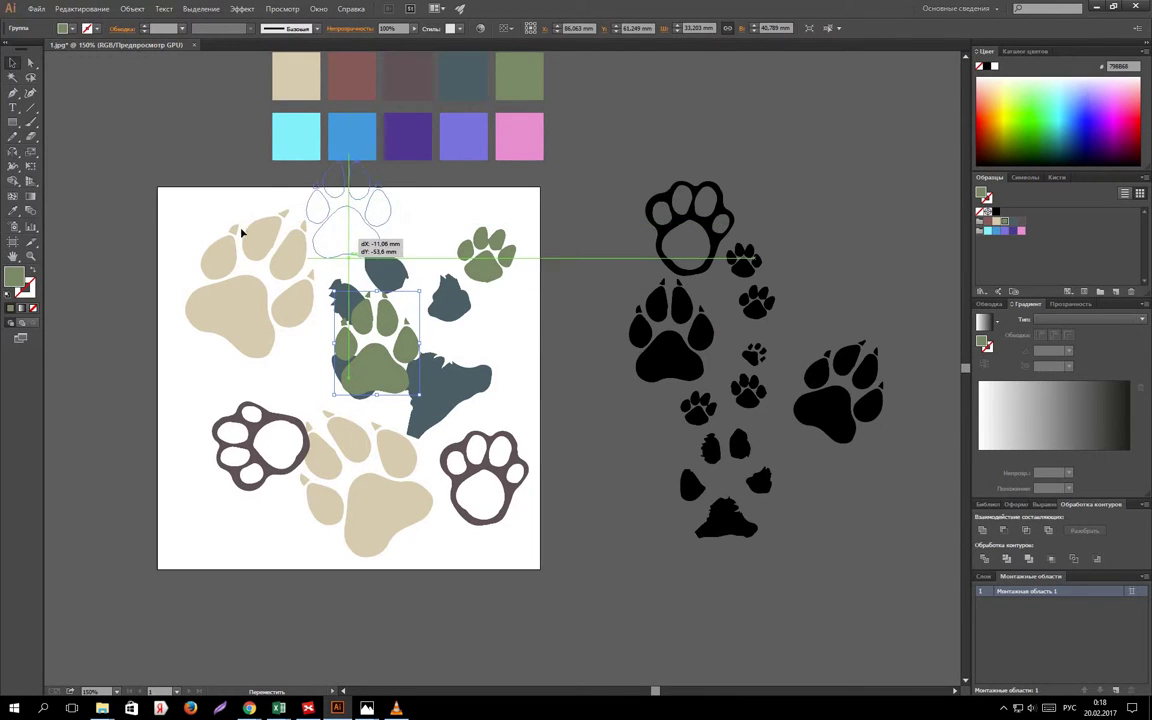
mouse_move(241, 232)
mouse_down()
mouse_move(341, 245)
mouse_move(318, 241)
mouse_up()
drag(432, 238, 432, 242)
click(432, 242)
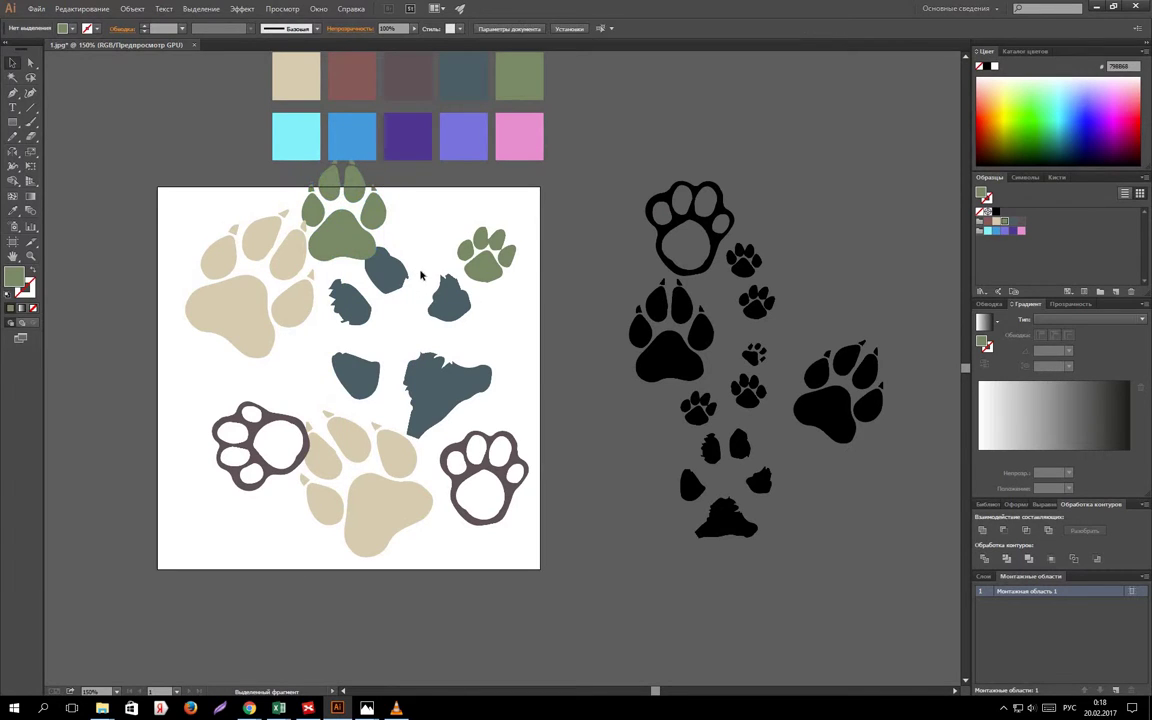
scroll(351, 296, up, 2)
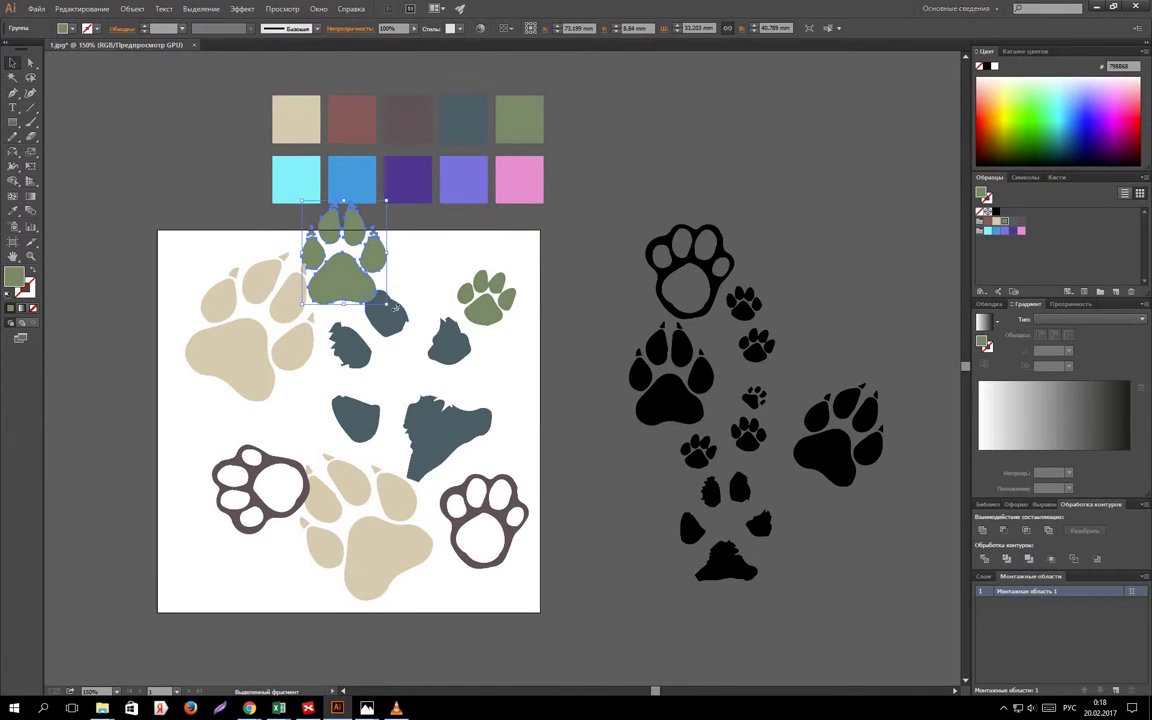
Rotate the green paw on the top edge upright.
click(351, 296)
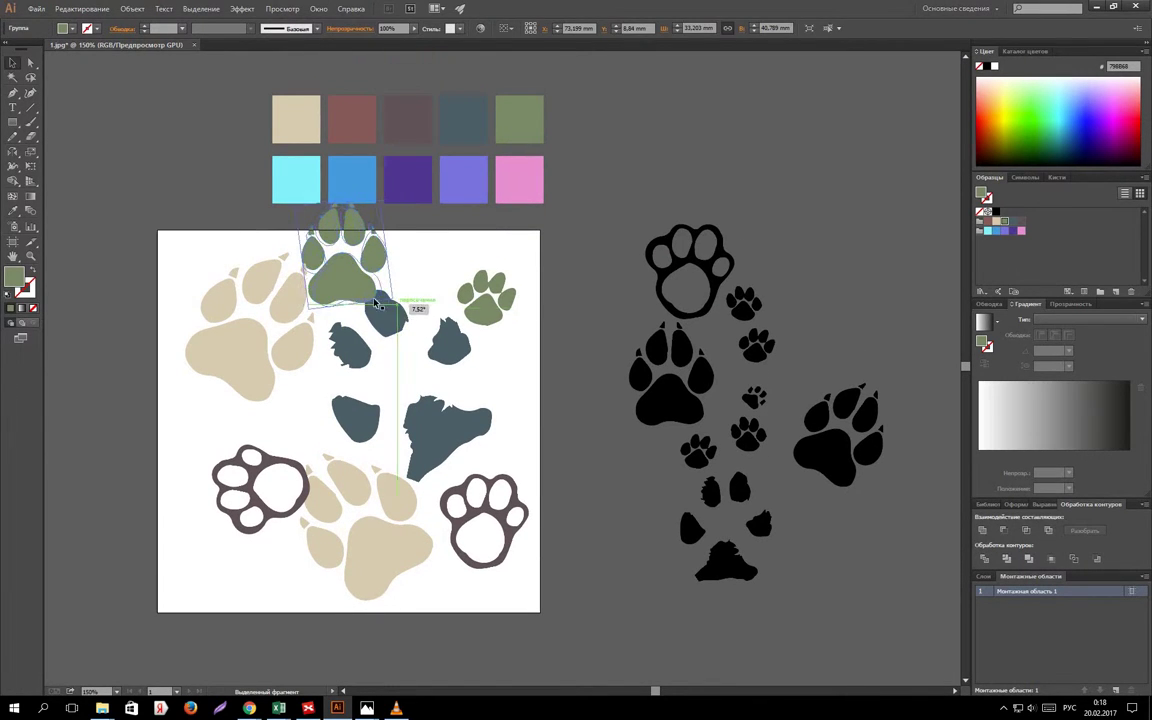
drag(398, 283, 424, 262)
click(424, 257)
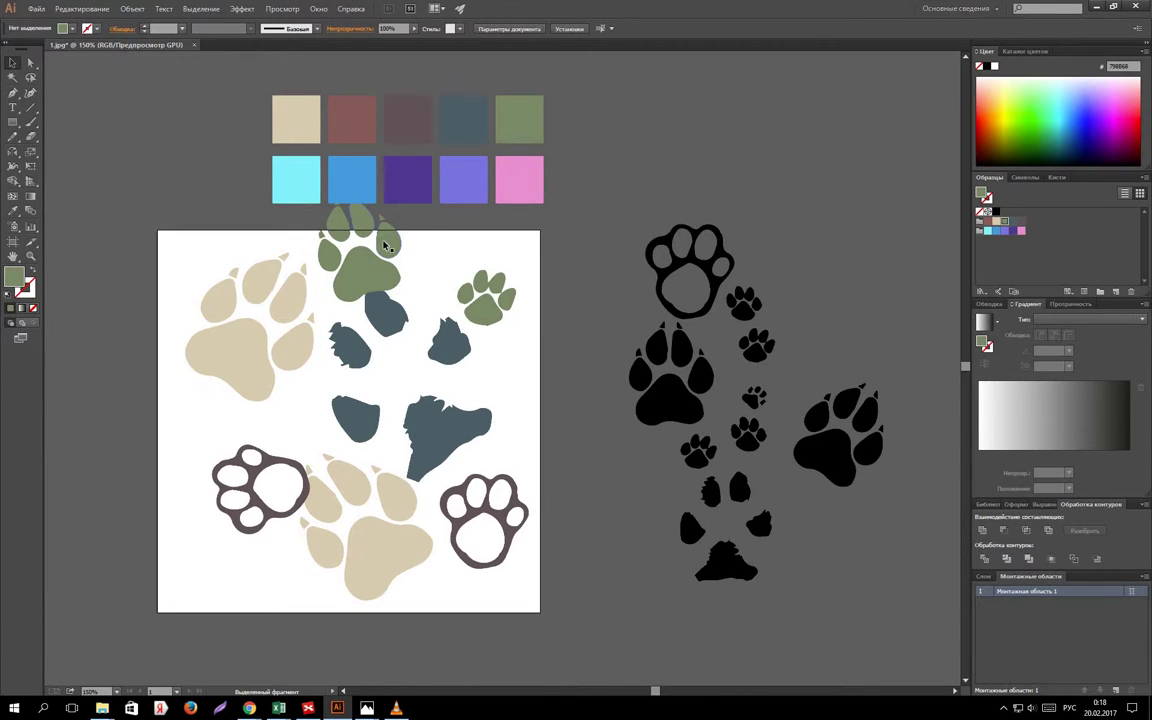
Duplicate the green paw 150 mm lower via the Y field, across the bottom edge.
click(352, 278)
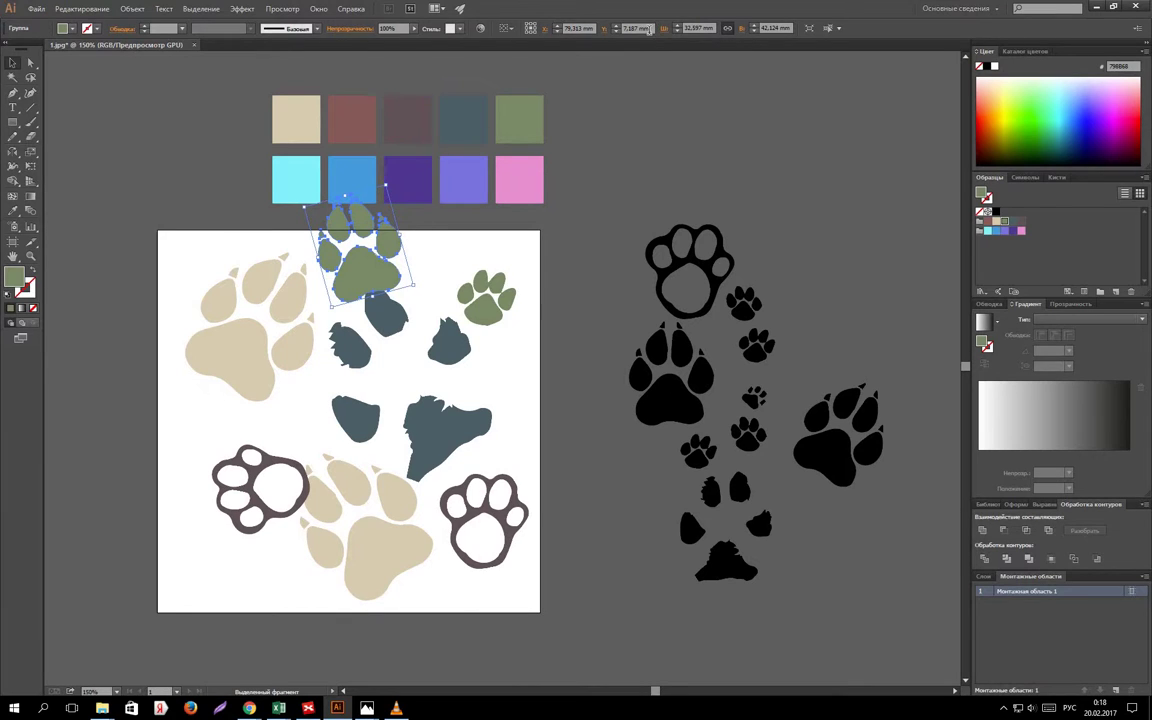
click(650, 27)
text(+ 150)
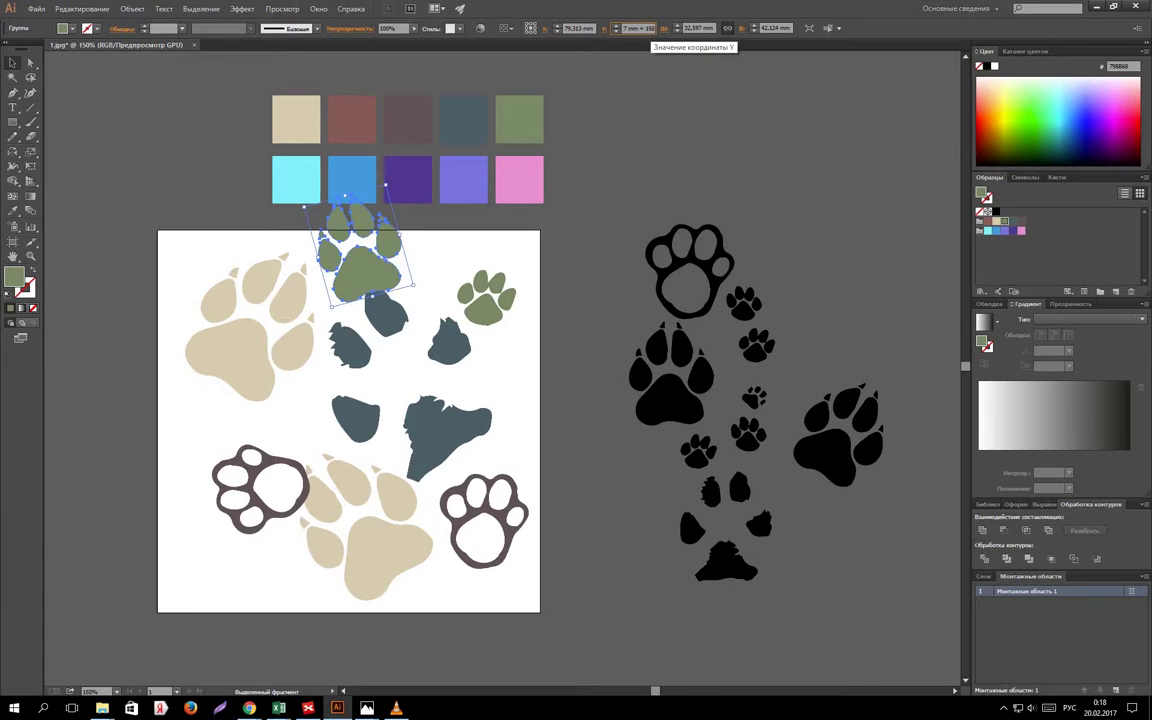
key(Return)
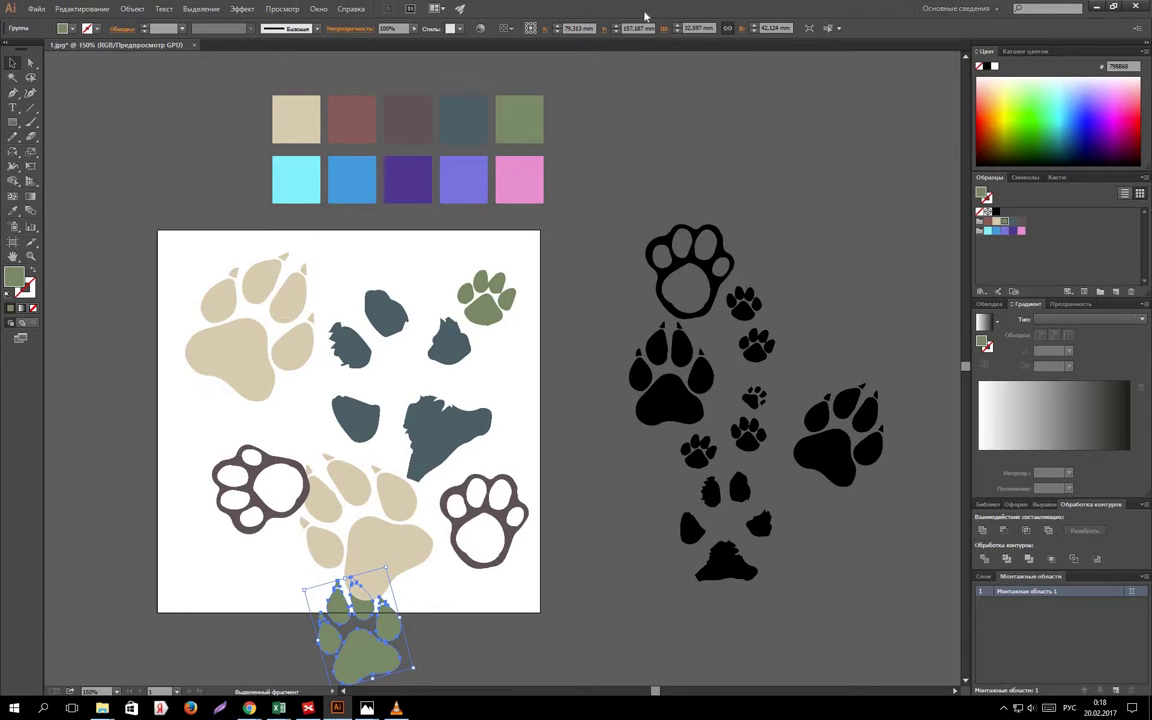
key(ctrl+z)
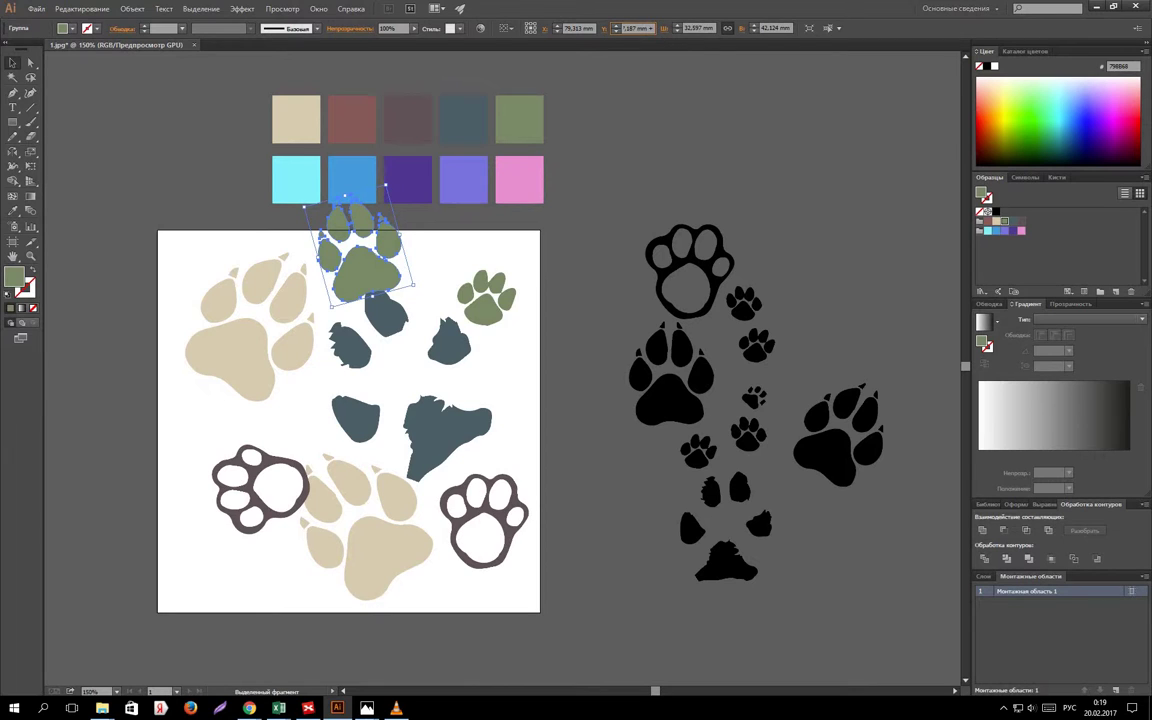
text(+150)
key(alt+Return)
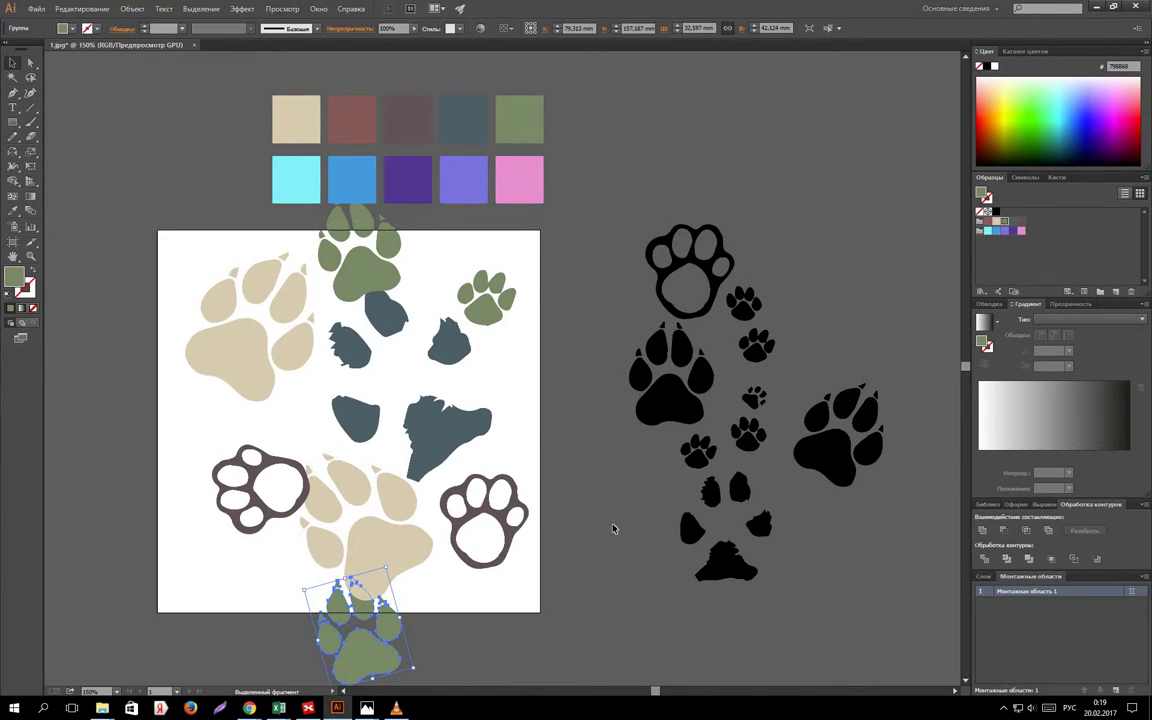
click(300, 612)
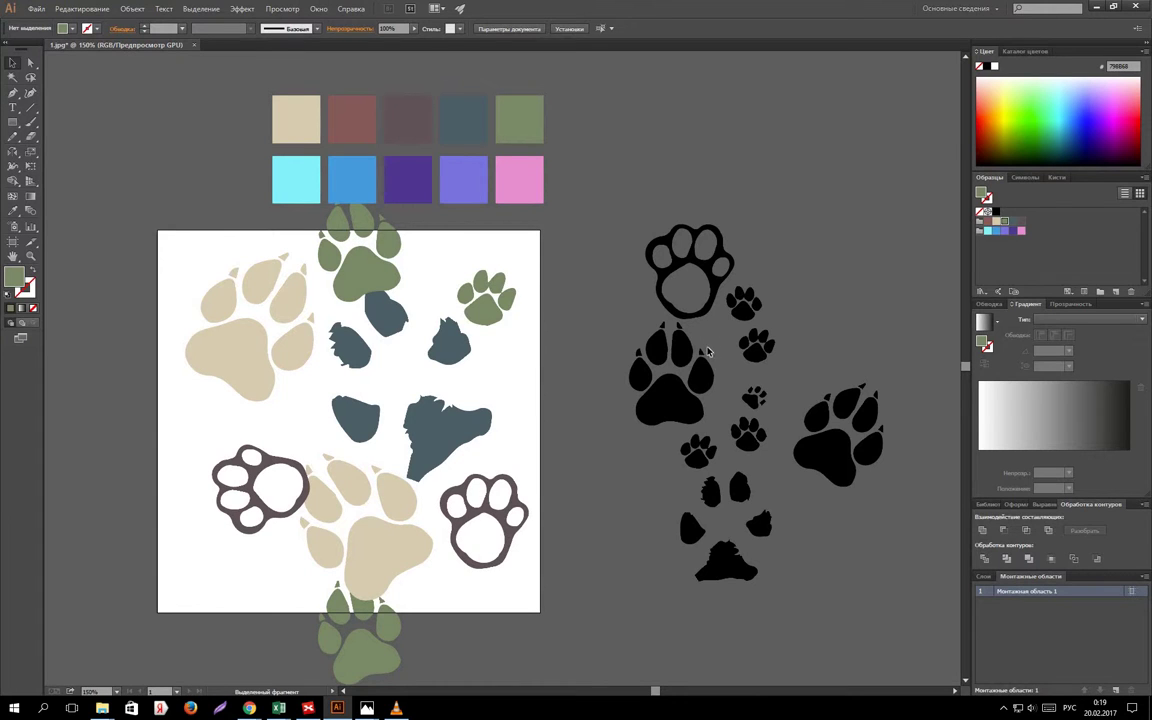
Add a small mauve paw copy to the artboard's left area.
mouse_move(752, 396)
mouse_down()
mouse_move(328, 384)
mouse_move(330, 346)
mouse_up()
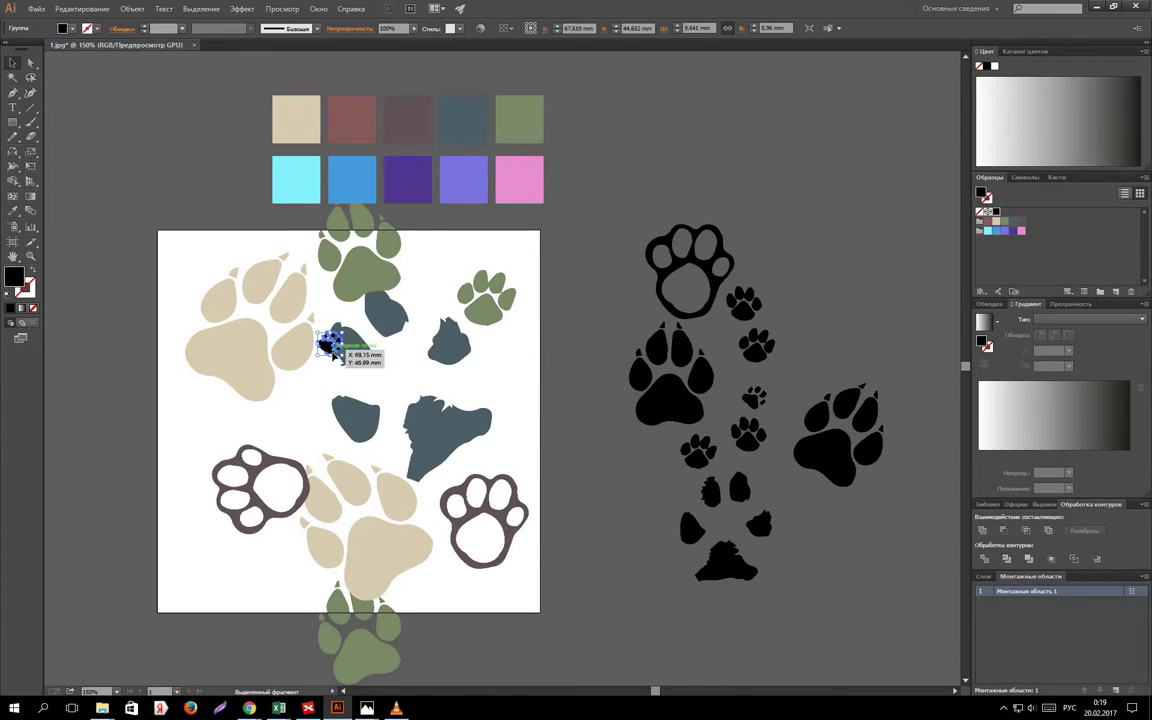
click(988, 224)
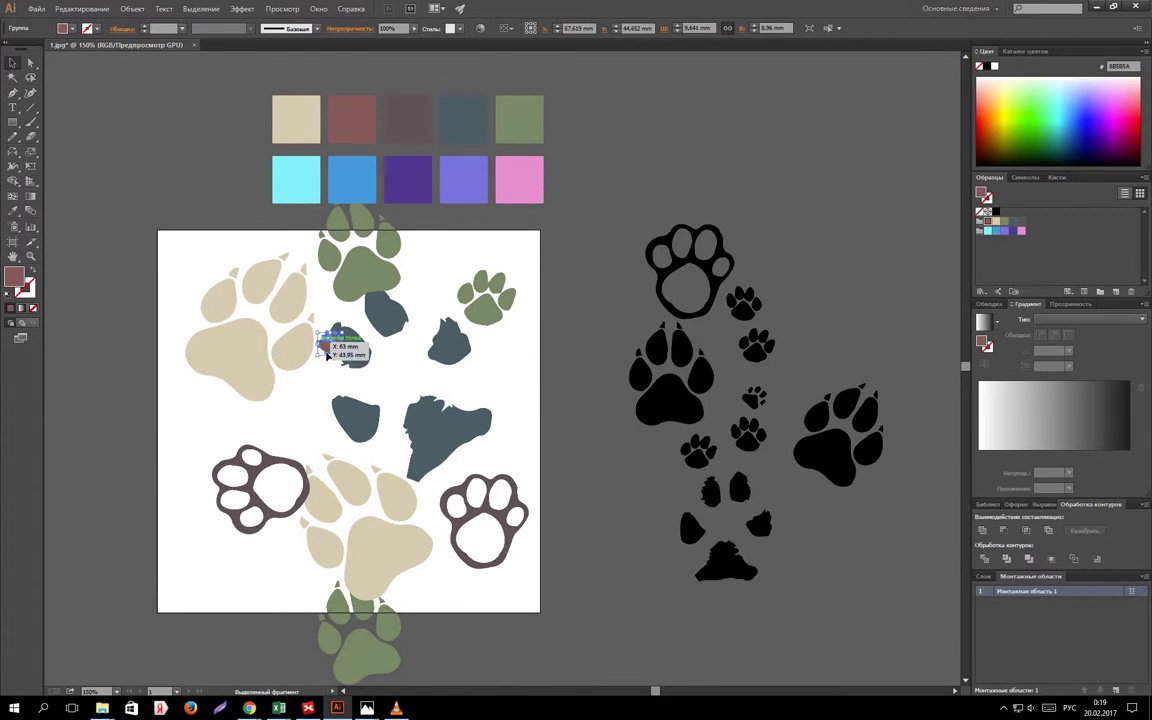
drag(327, 390, 319, 390)
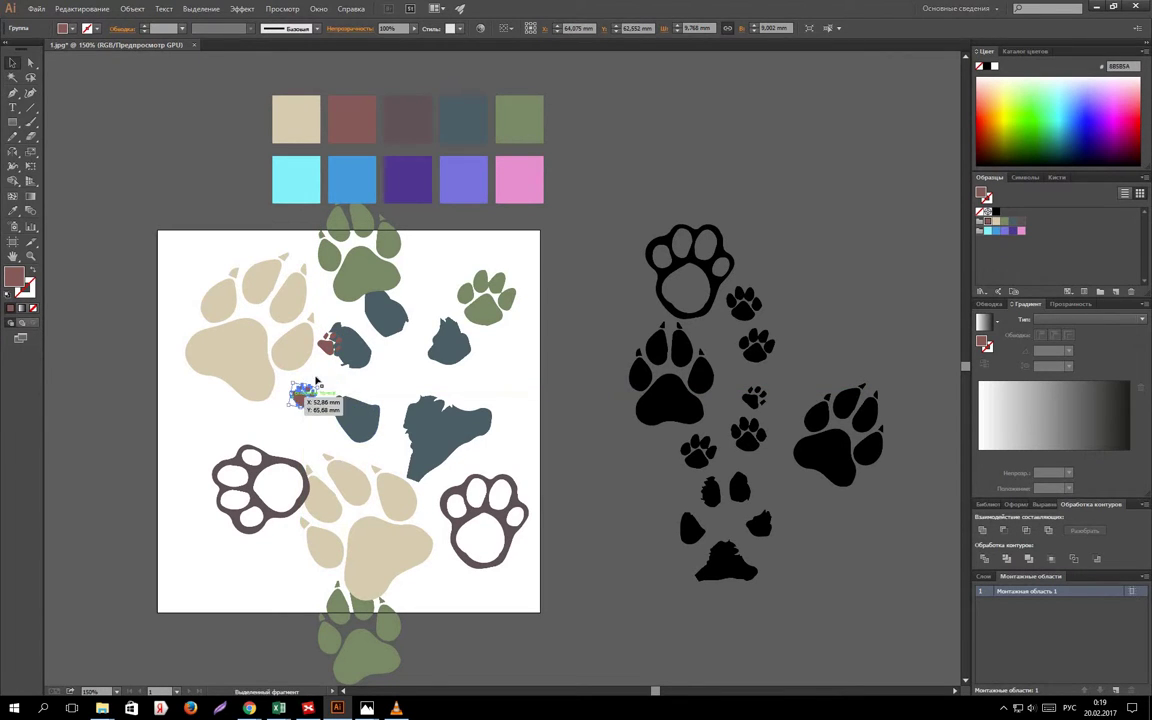
Put a front-most copy of the small paws on the tile's left edge, then copy two black paws over.
shift+click(327, 345)
drag(330, 345, 266, 391)
right_click(265, 390)
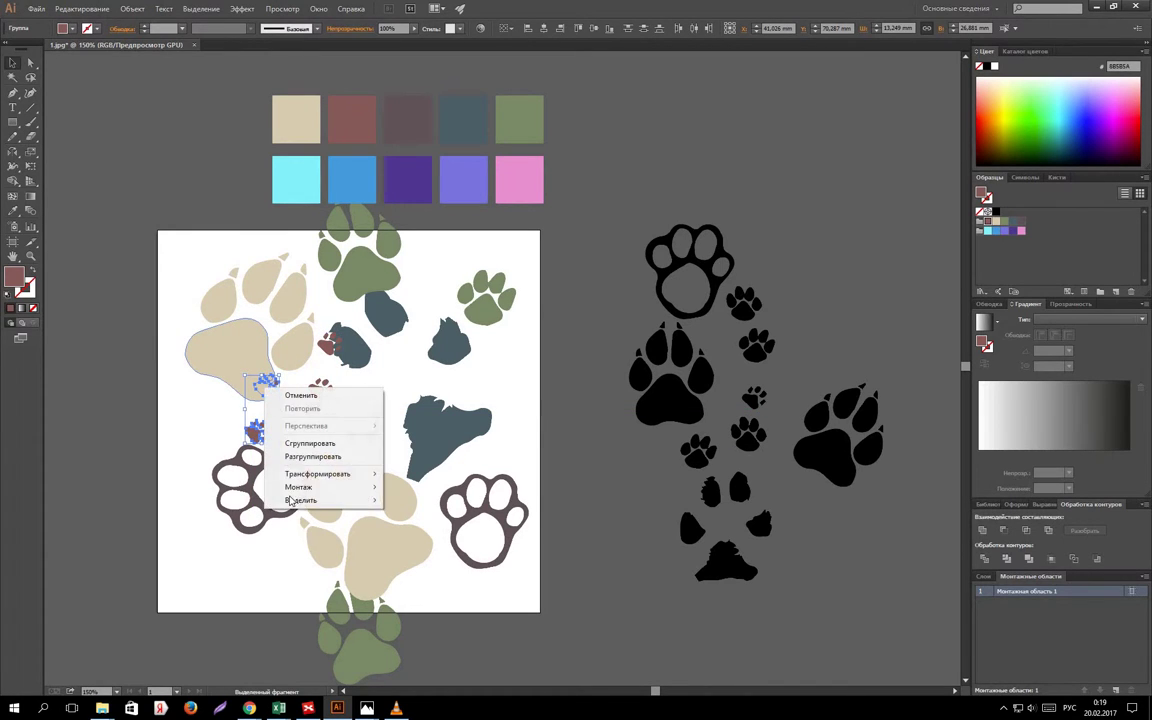
click(430, 487)
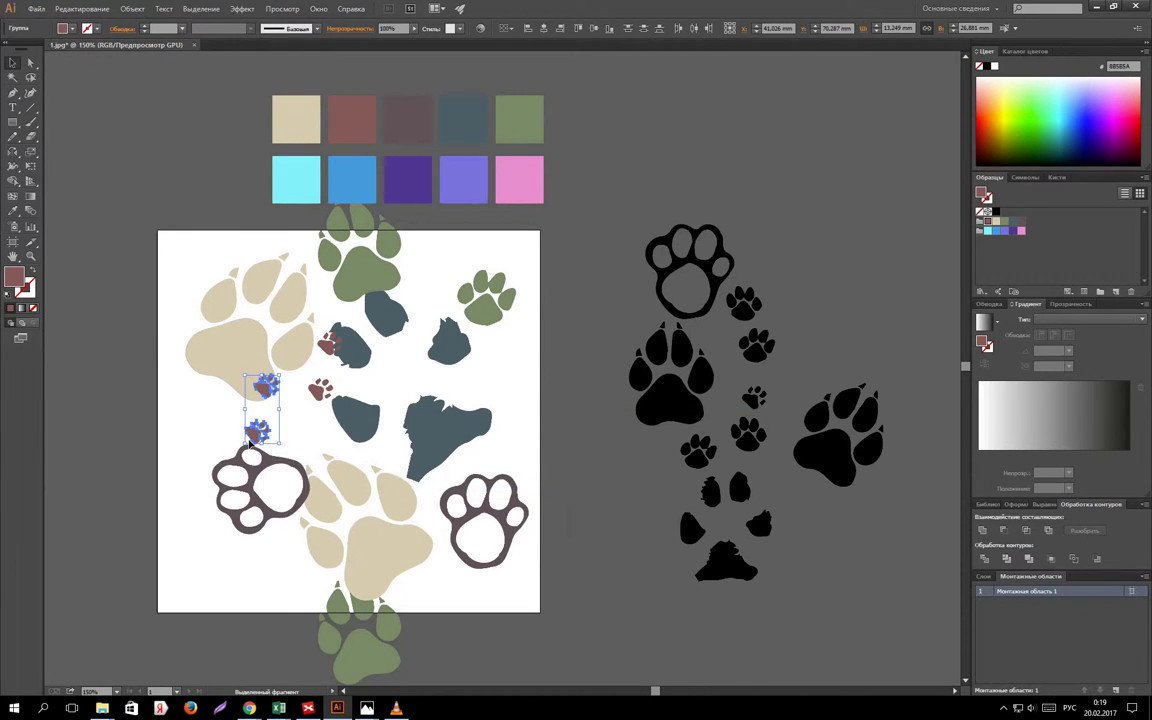
drag(252, 442, 182, 477)
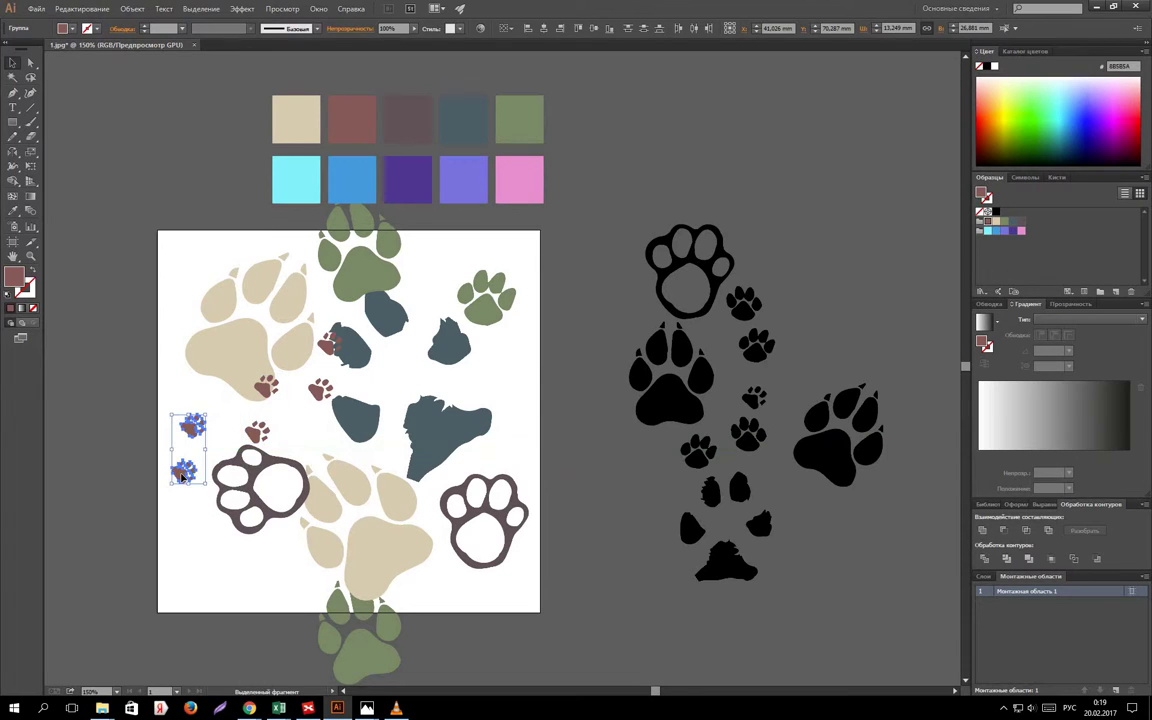
click(110, 450)
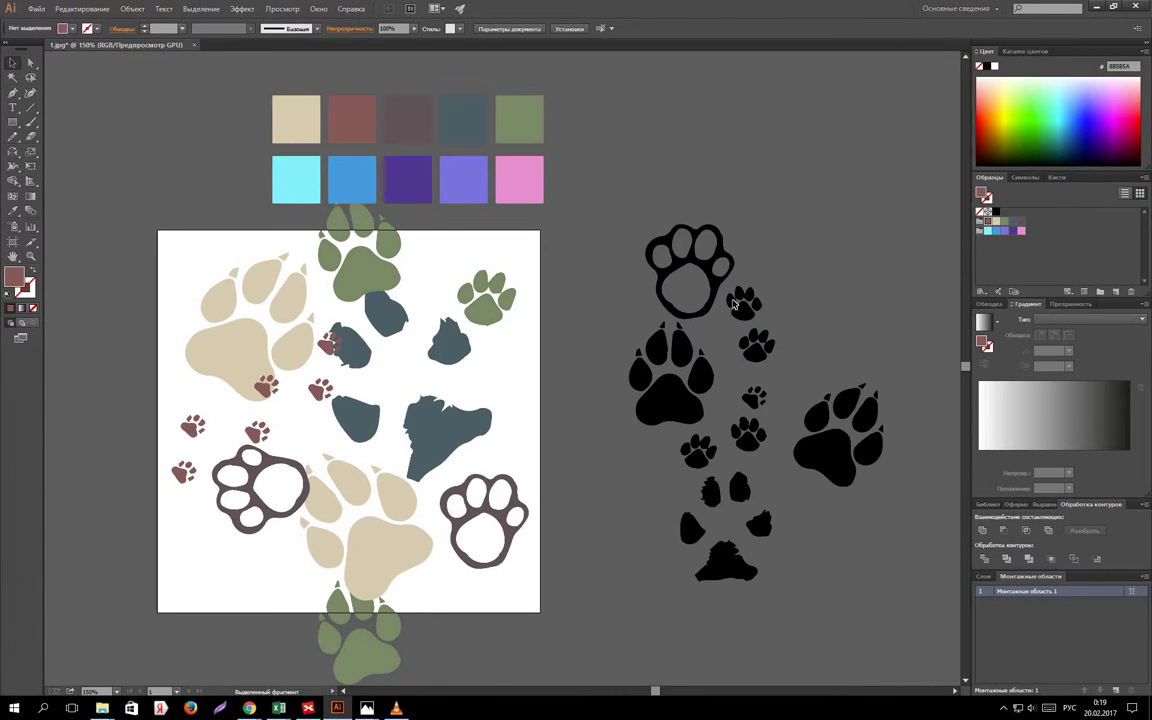
drag(733, 302, 454, 352)
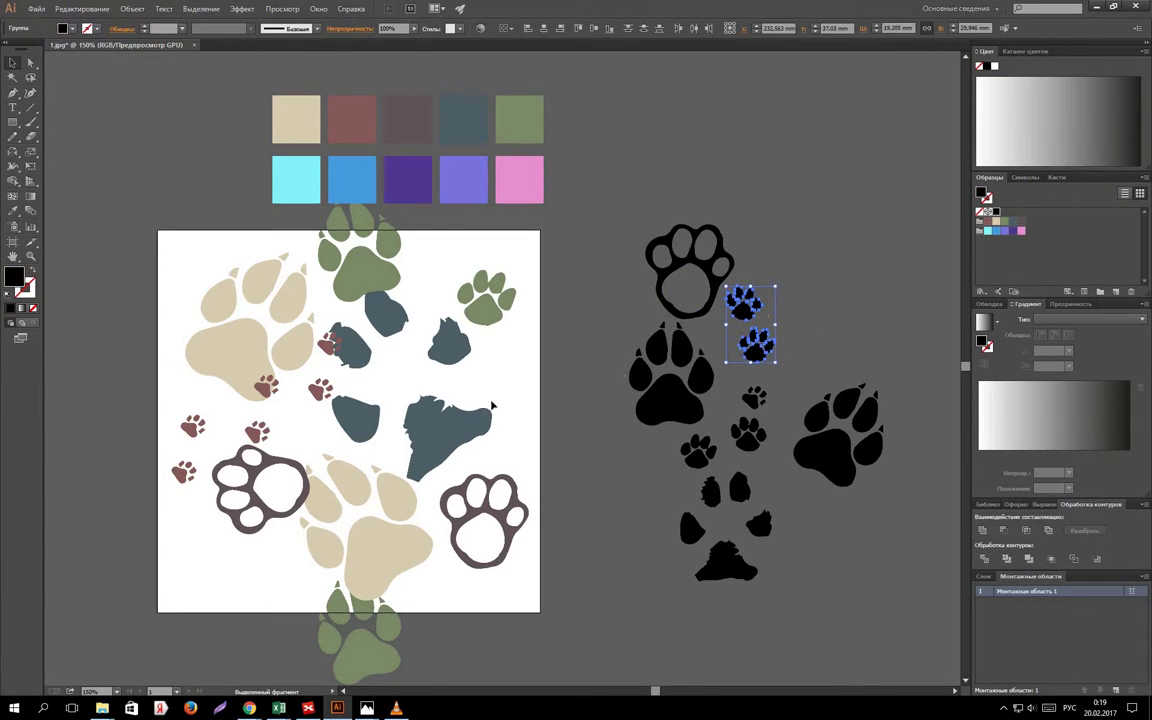
Bring the two copied paws to front, enlarge and tilt them, place lower-left, colour dark blue-grey.
drag(196, 349, 218, 360)
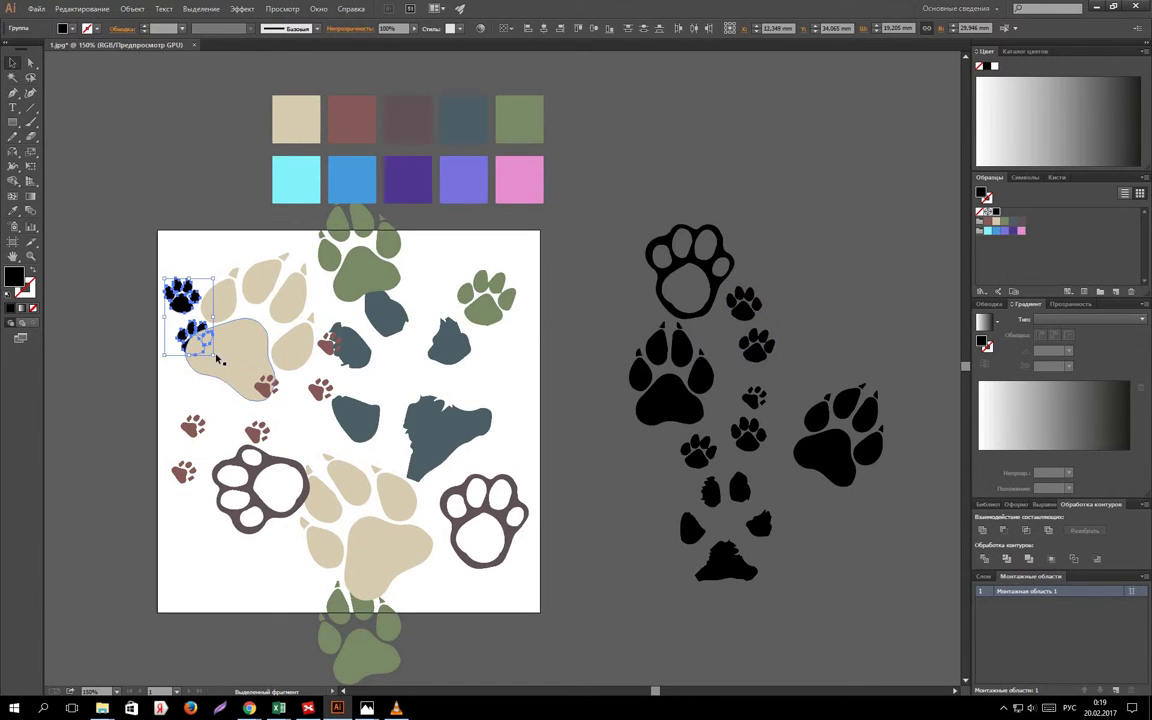
right_click(202, 346)
mouse_move(224, 438)
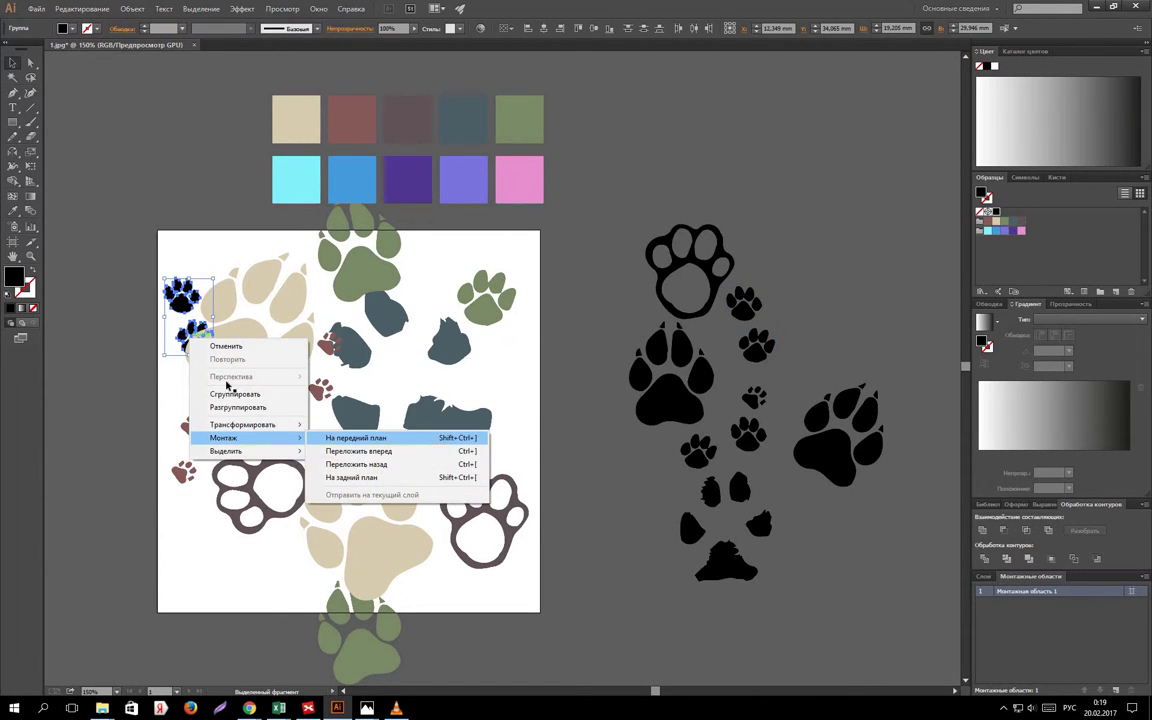
click(330, 442)
drag(241, 344, 313, 369)
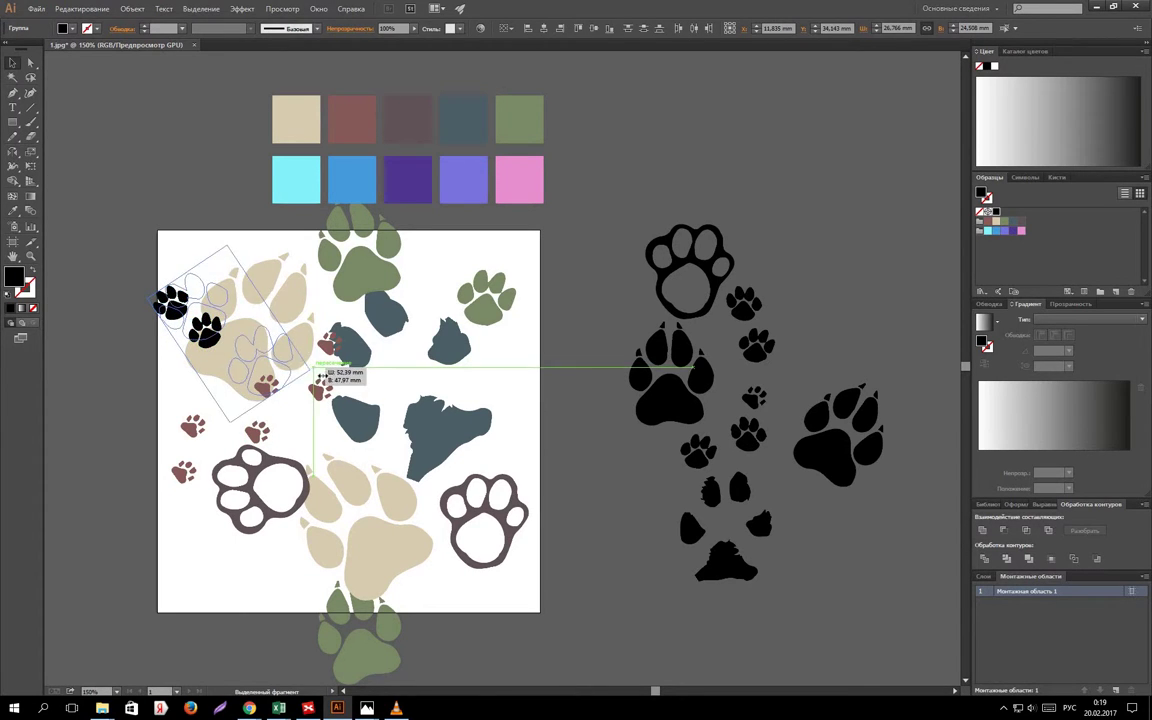
mouse_move(313, 369)
mouse_down()
mouse_move(222, 324)
mouse_move(231, 580)
mouse_up()
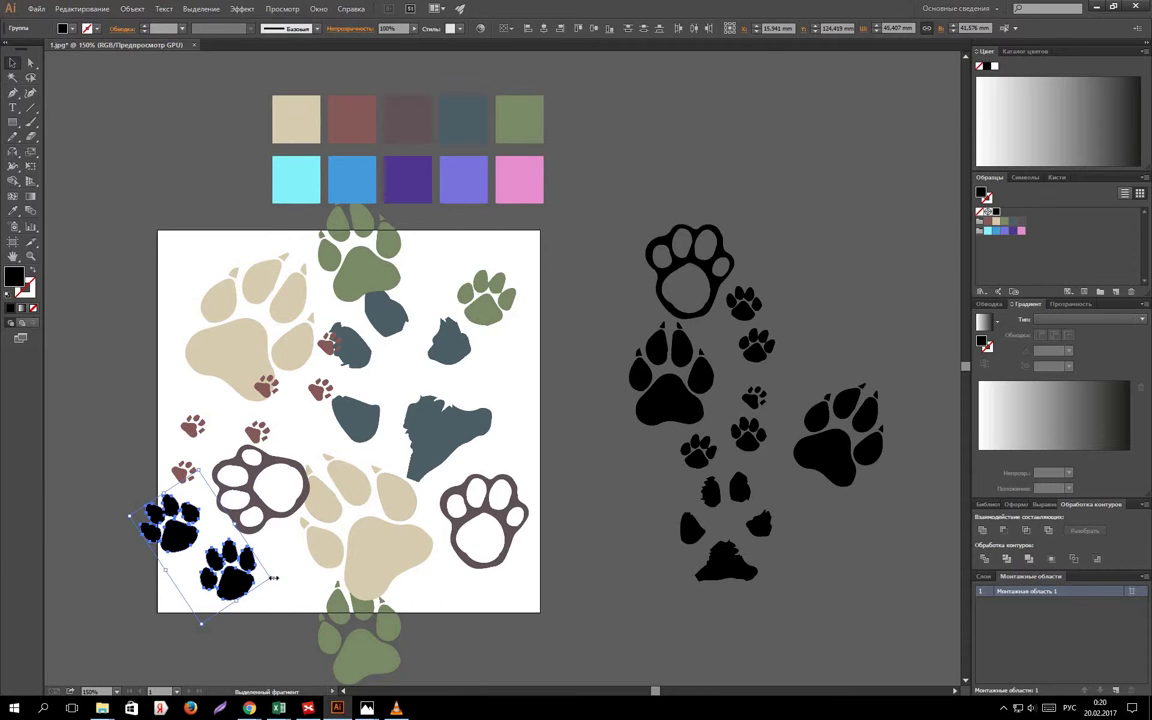
mouse_move(298, 586)
mouse_down()
mouse_move(265, 573)
mouse_move(262, 605)
mouse_up()
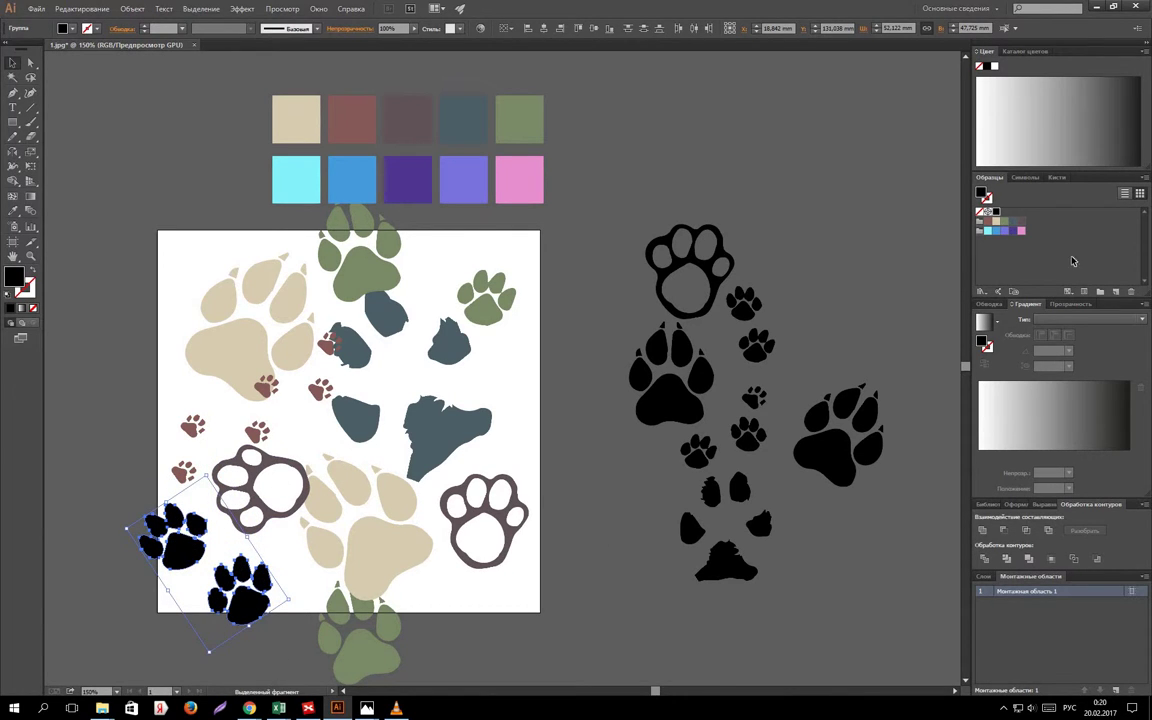
click(1013, 221)
Copy the blue-grey left-edge paw pair 150 mm right, across the right edge.
click(166, 495)
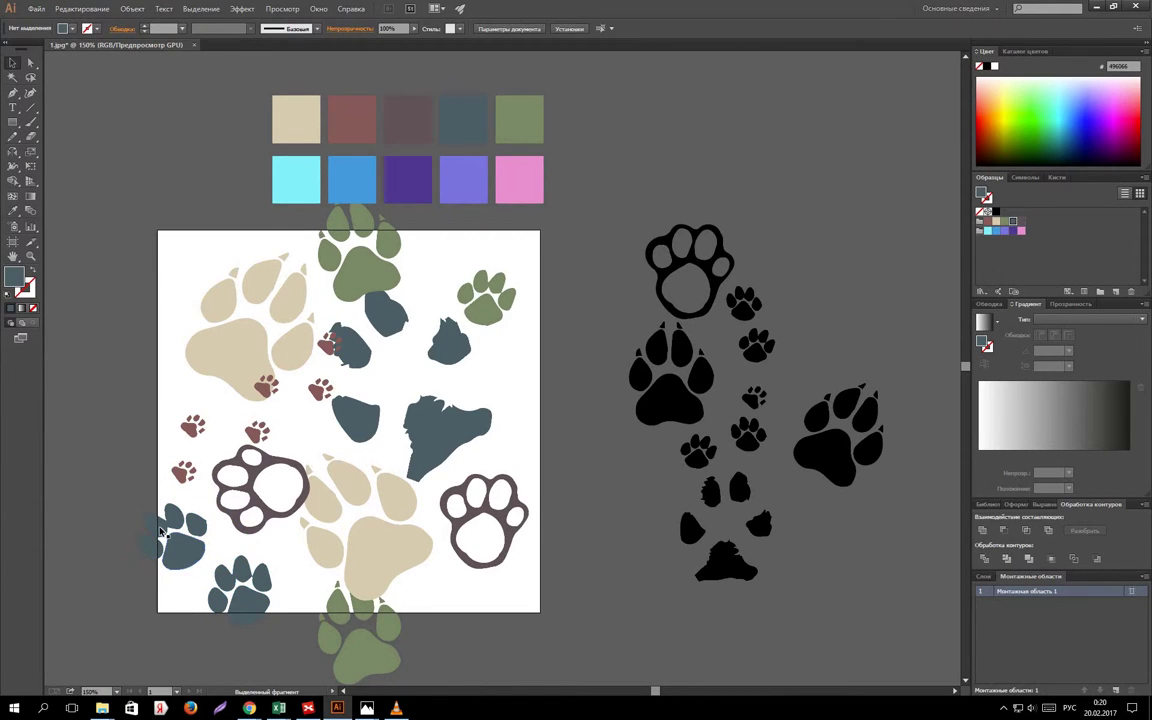
click(160, 530)
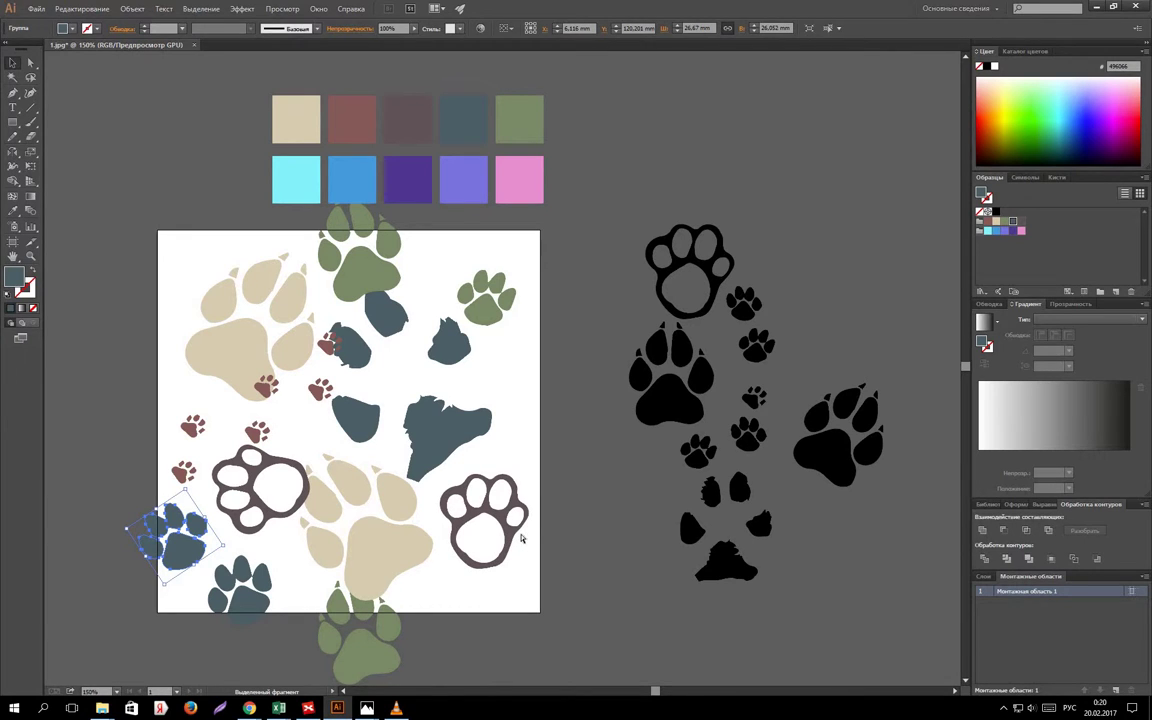
key(a)
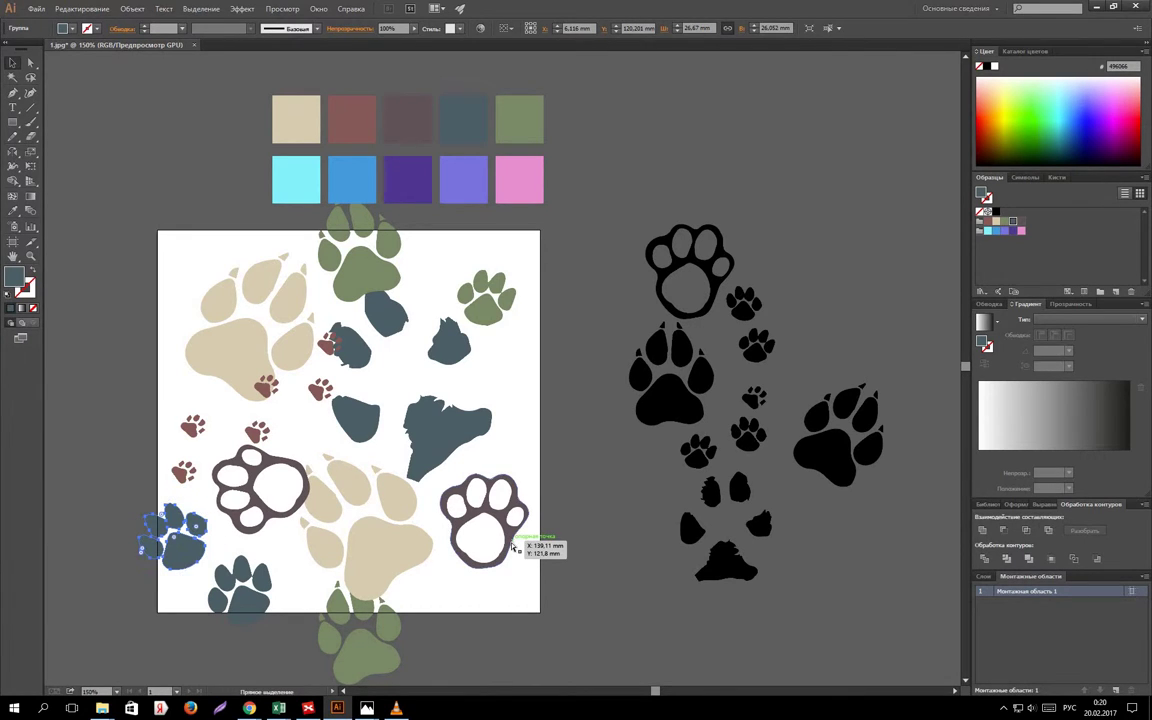
key(v)
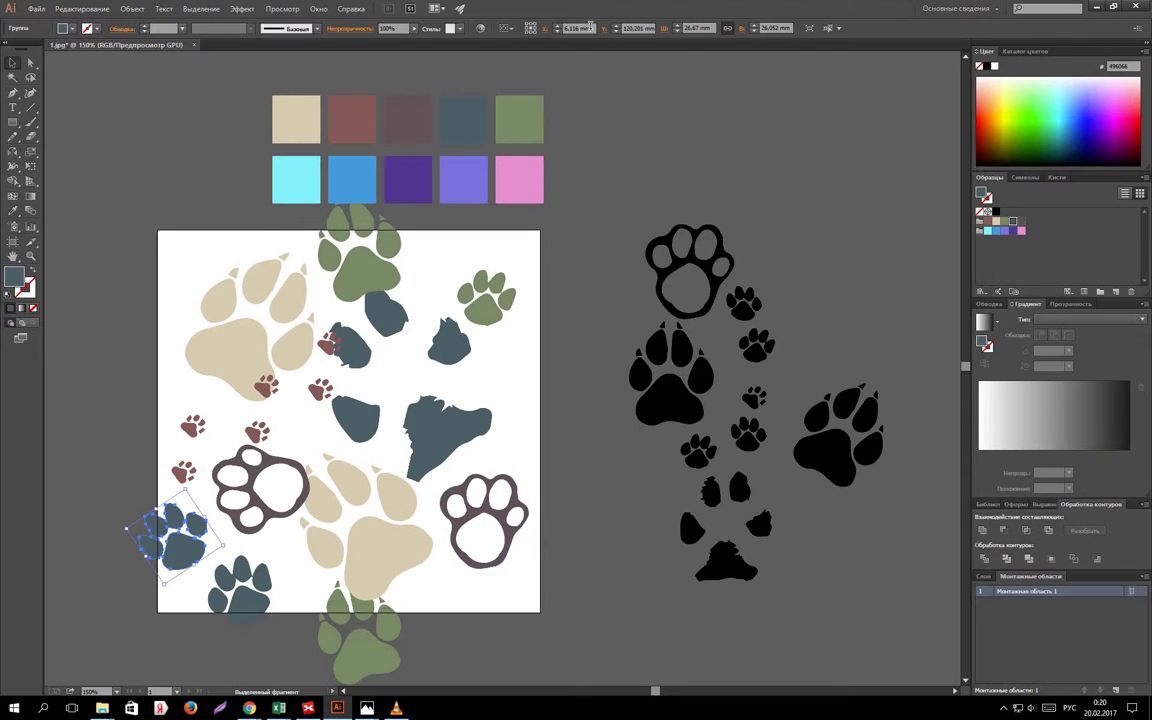
click(590, 27)
key(alt+Return)
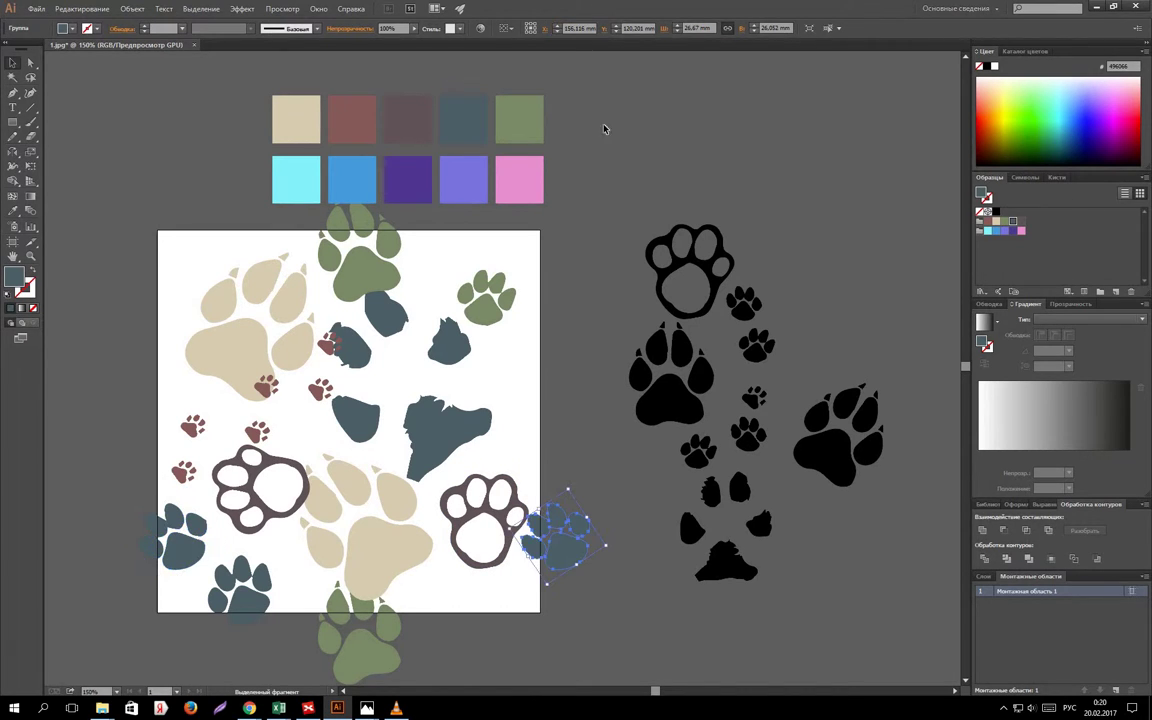
click(532, 237)
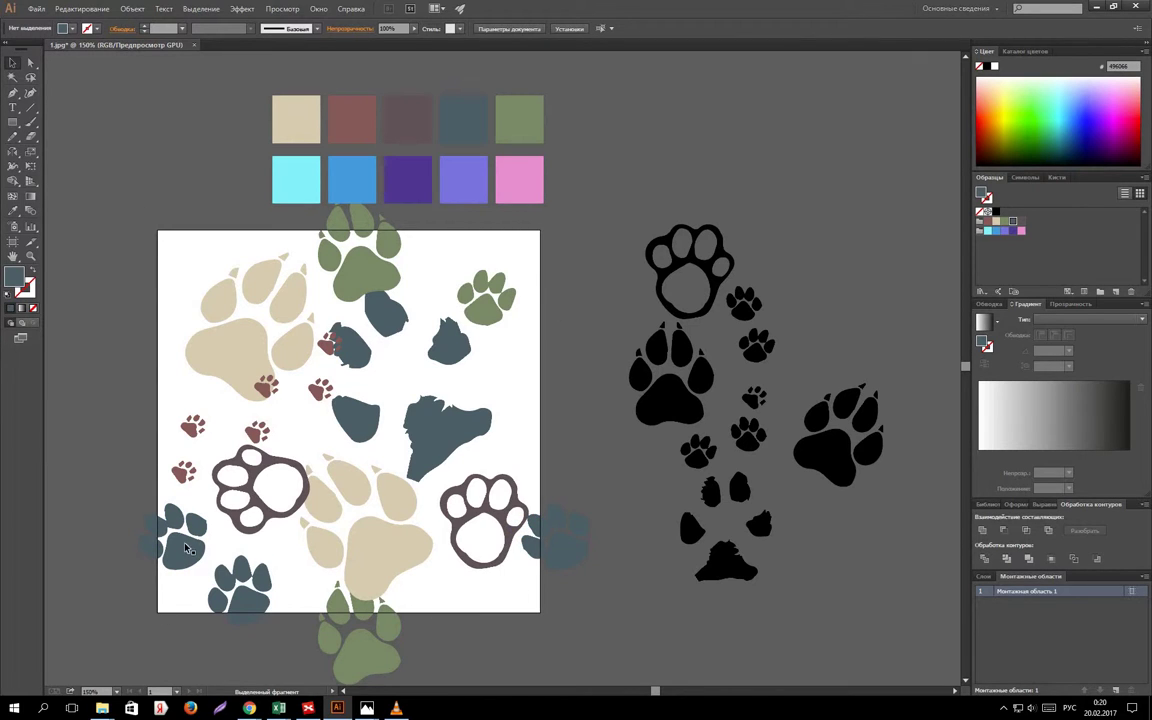
Place a copy of the bottom-edge paw group 150 mm up, across the top edge.
click(253, 609)
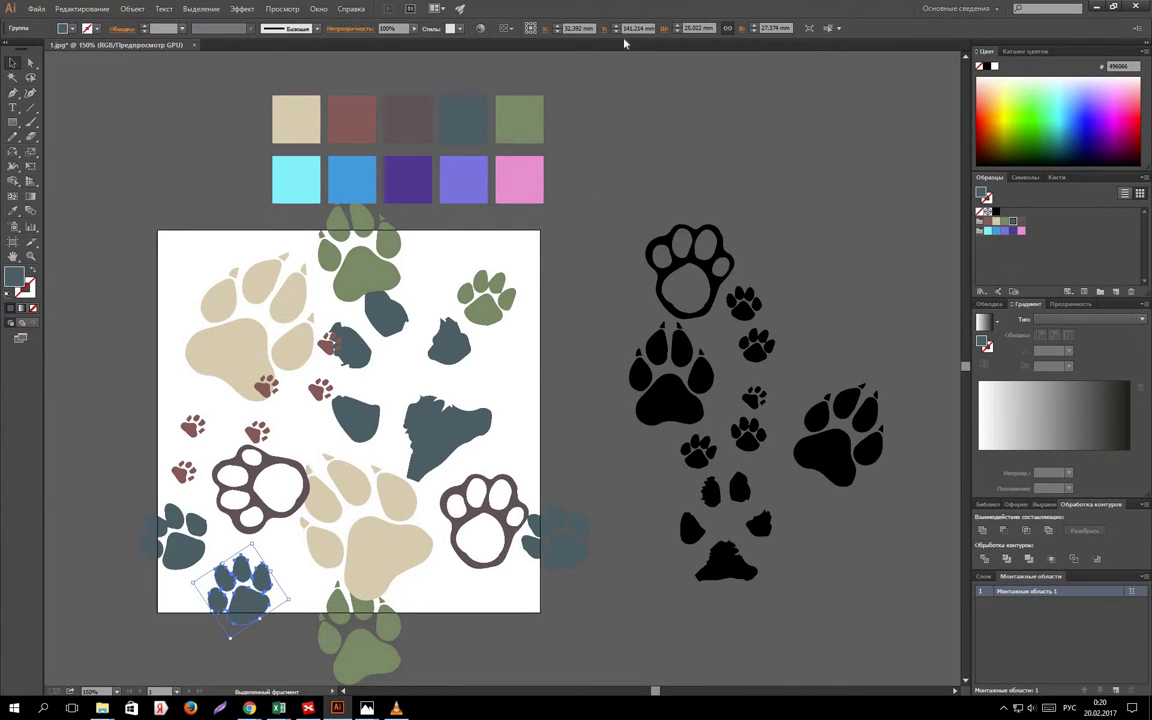
key(ctrl+v)
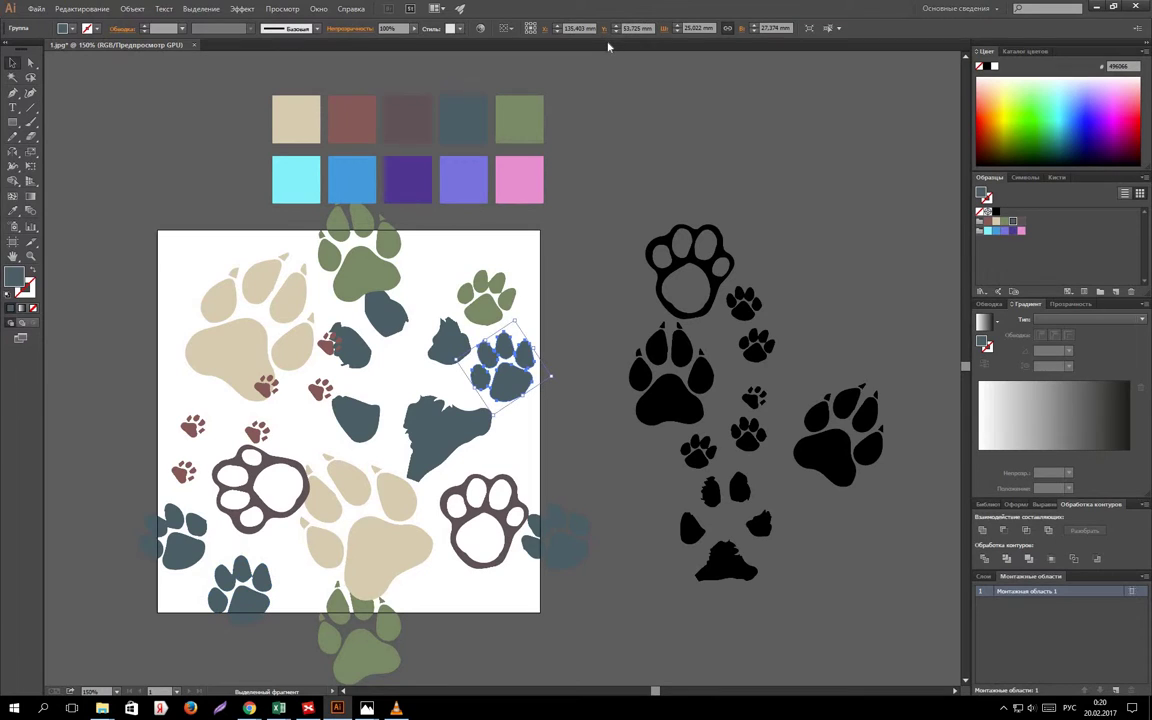
key(ctrl+z)
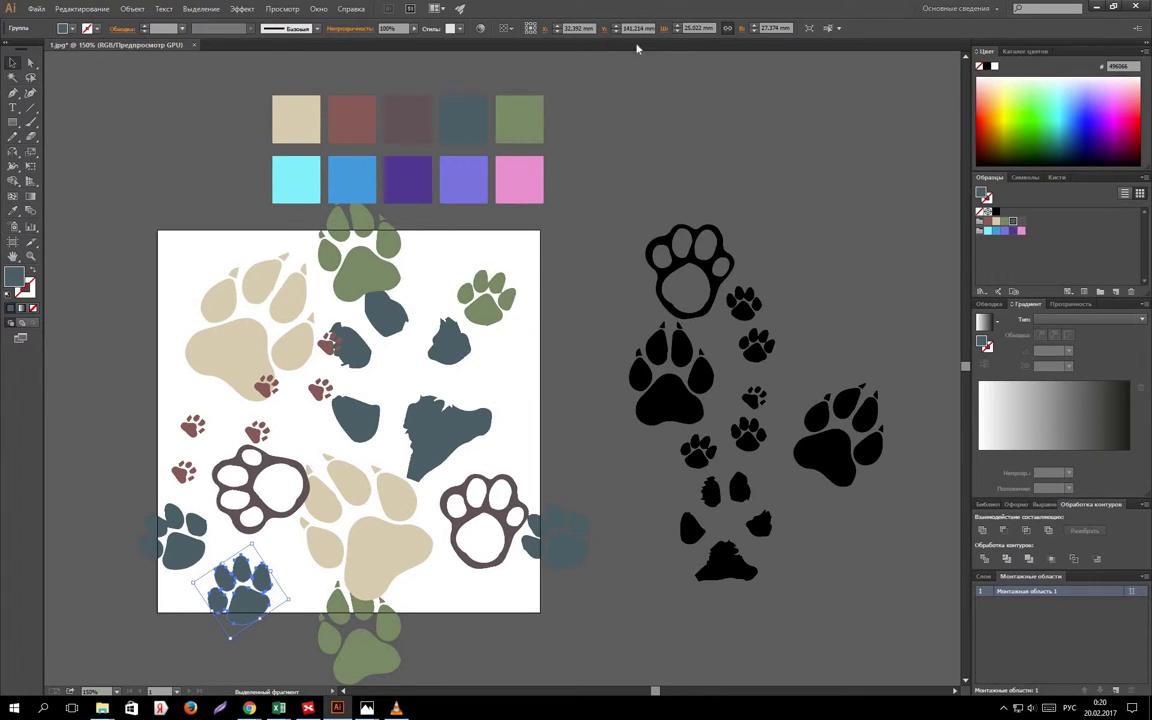
click(648, 28)
text(-8,786)
key(Return)
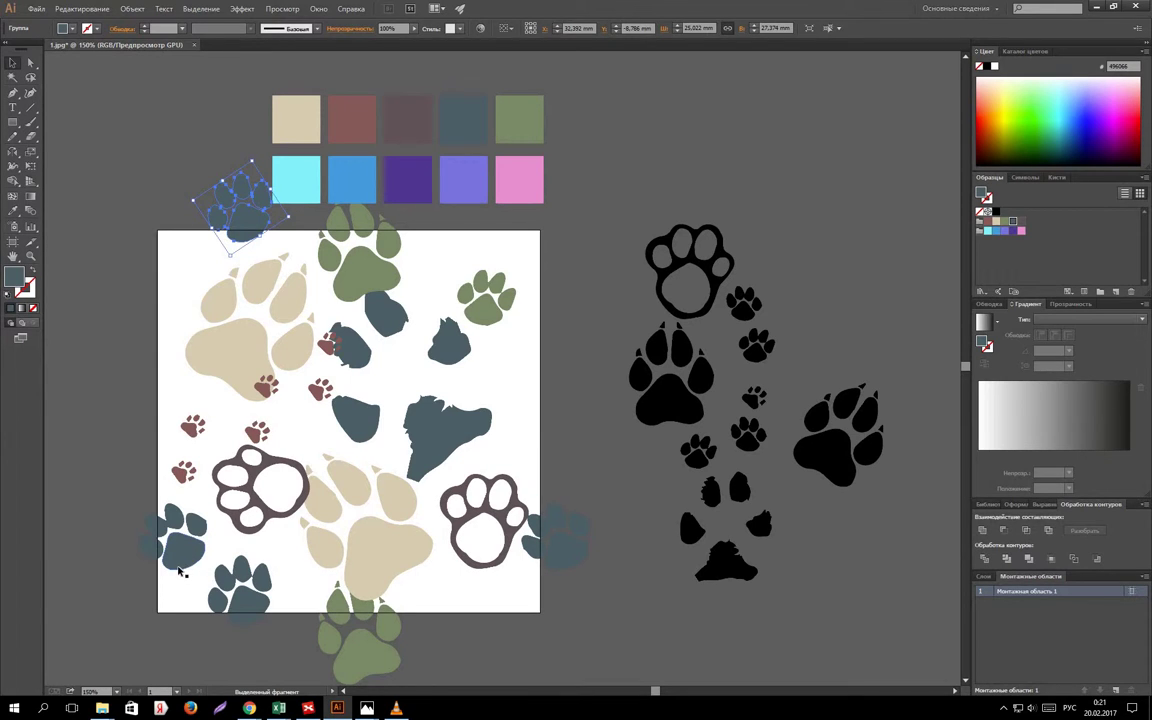
Duplicate the ragged black paw, shrink it, colour it olive green in the tile's upper-left corner.
click(556, 413)
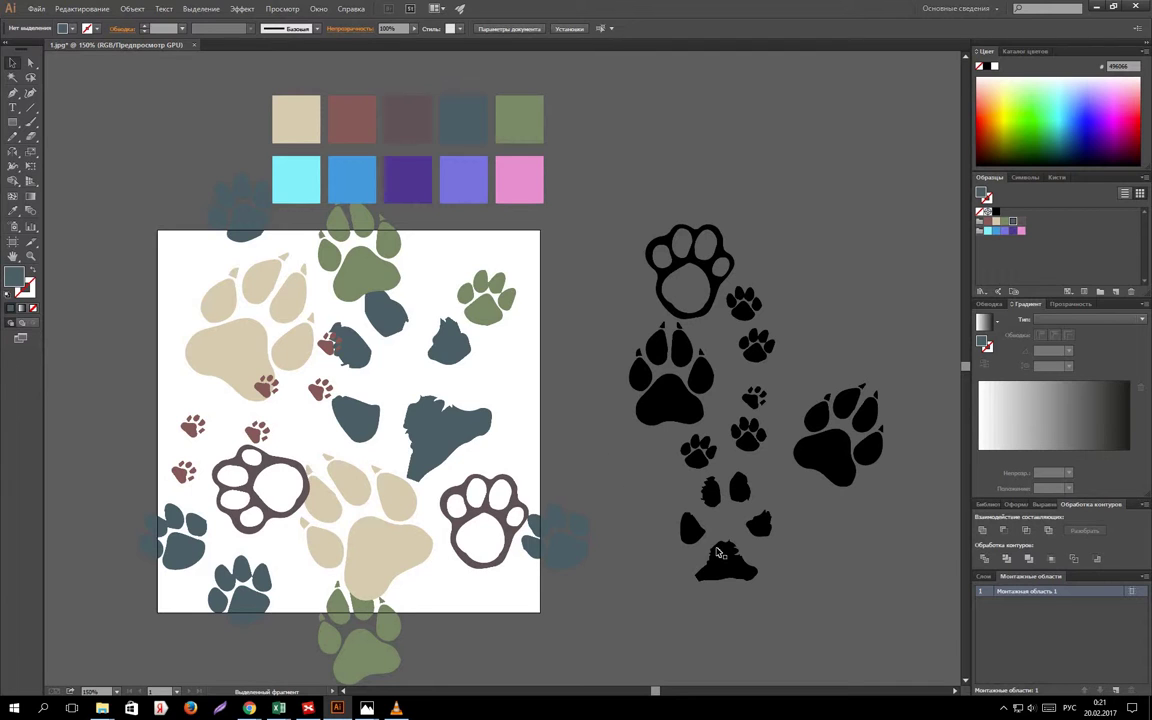
drag(614, 600, 616, 598)
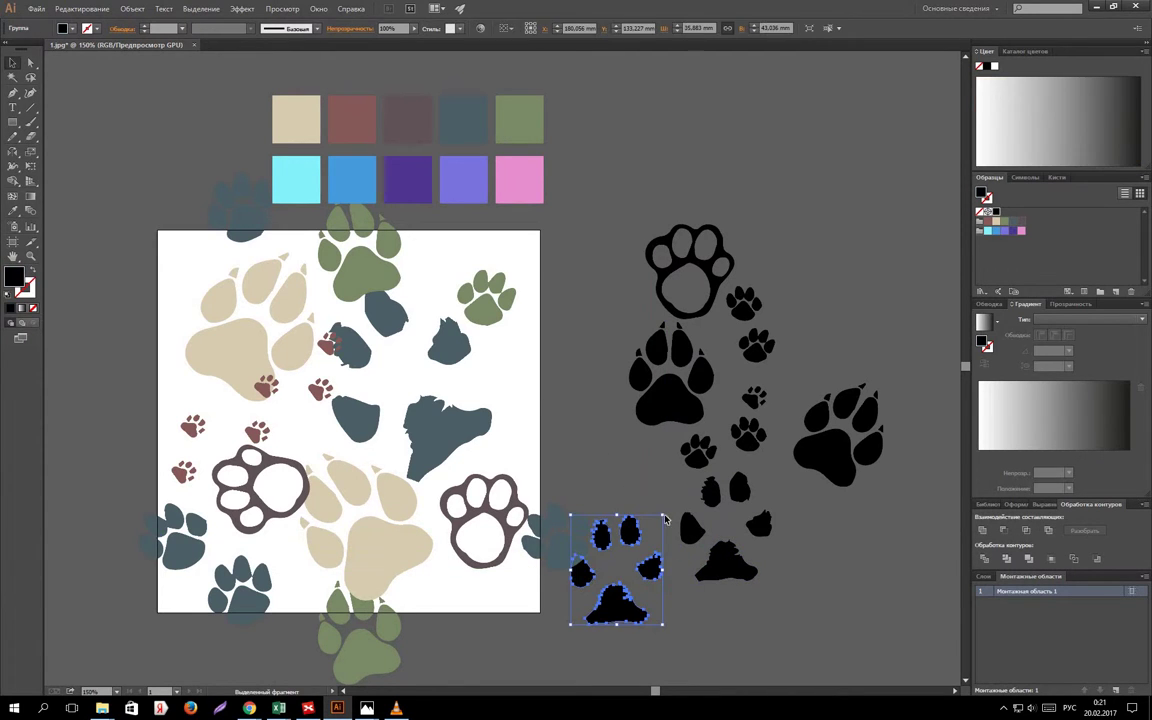
drag(647, 545, 625, 560)
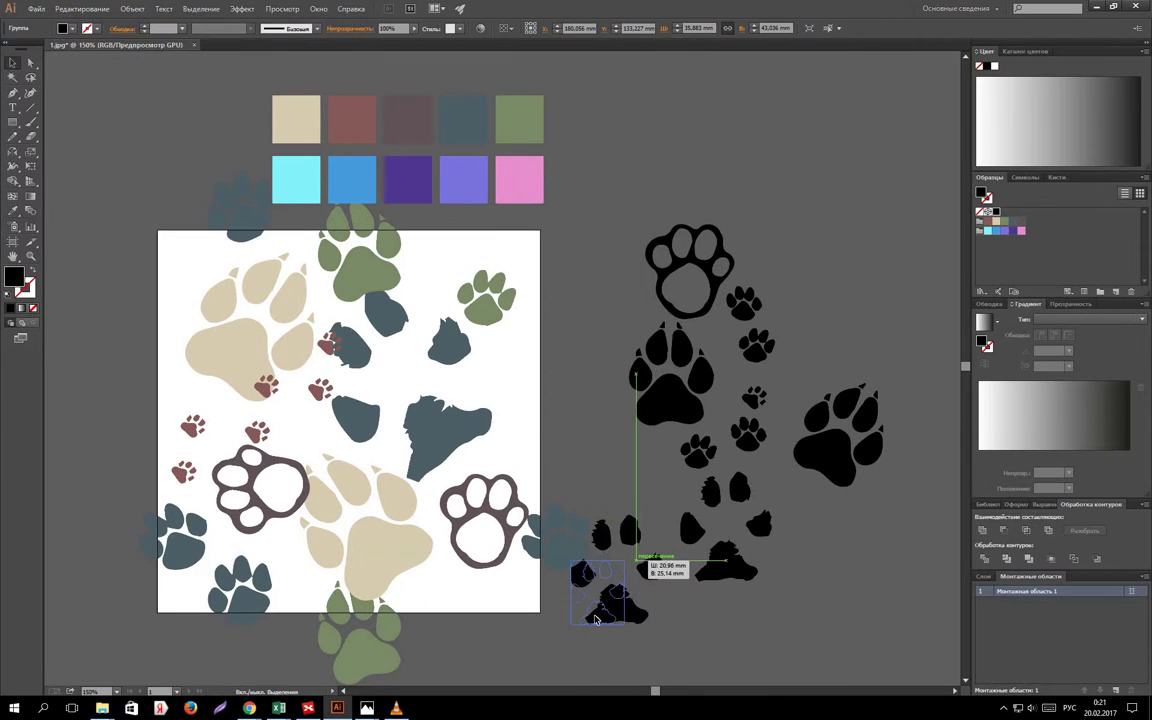
mouse_move(590, 612)
mouse_down()
mouse_move(485, 410)
mouse_move(196, 304)
mouse_move(188, 277)
mouse_up()
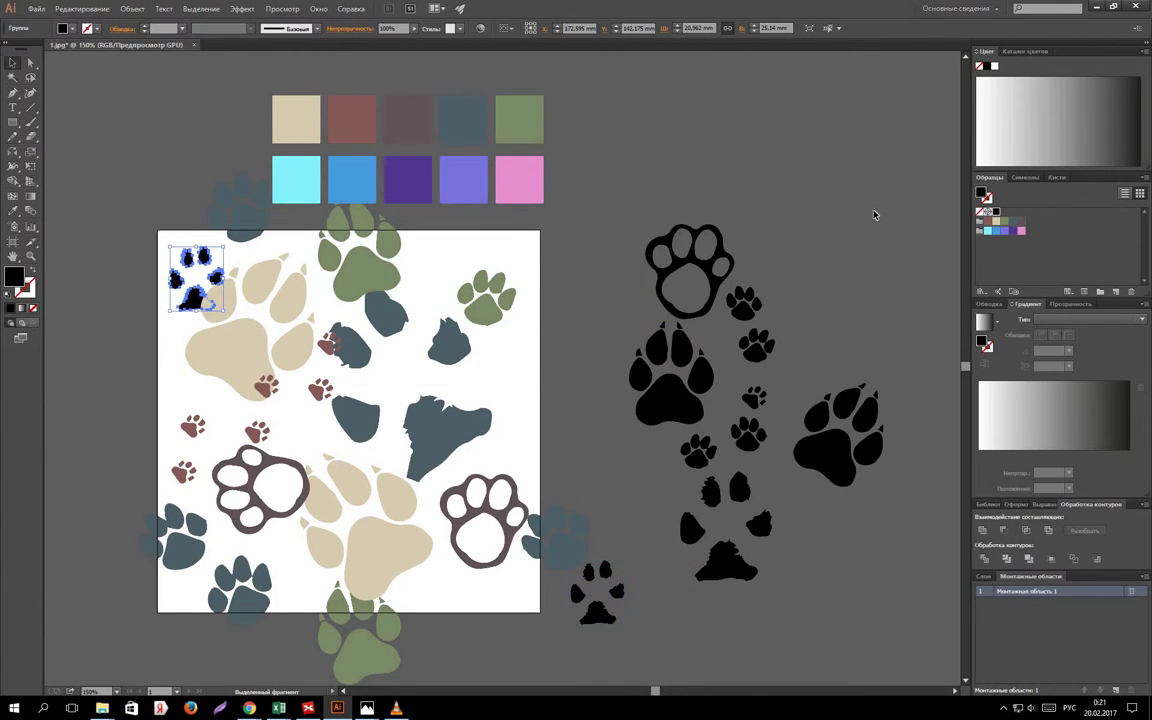
click(1008, 224)
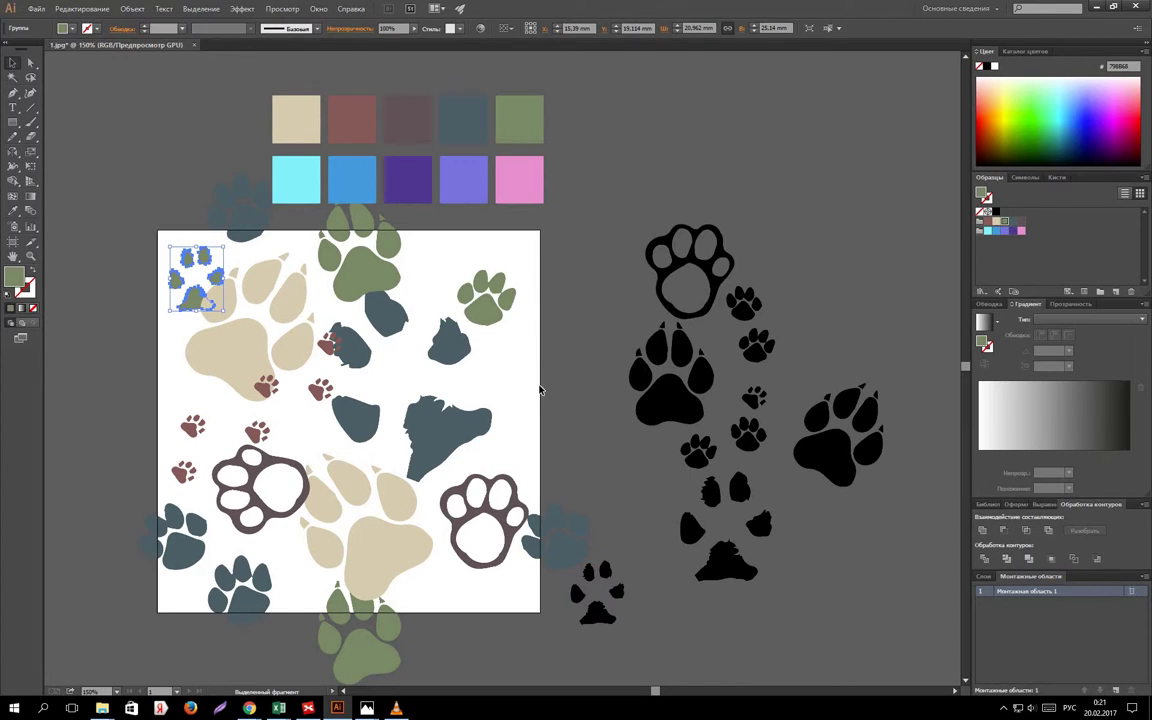
Copy a large black paw onto the tile's upper centre and enlarge it.
click(586, 380)
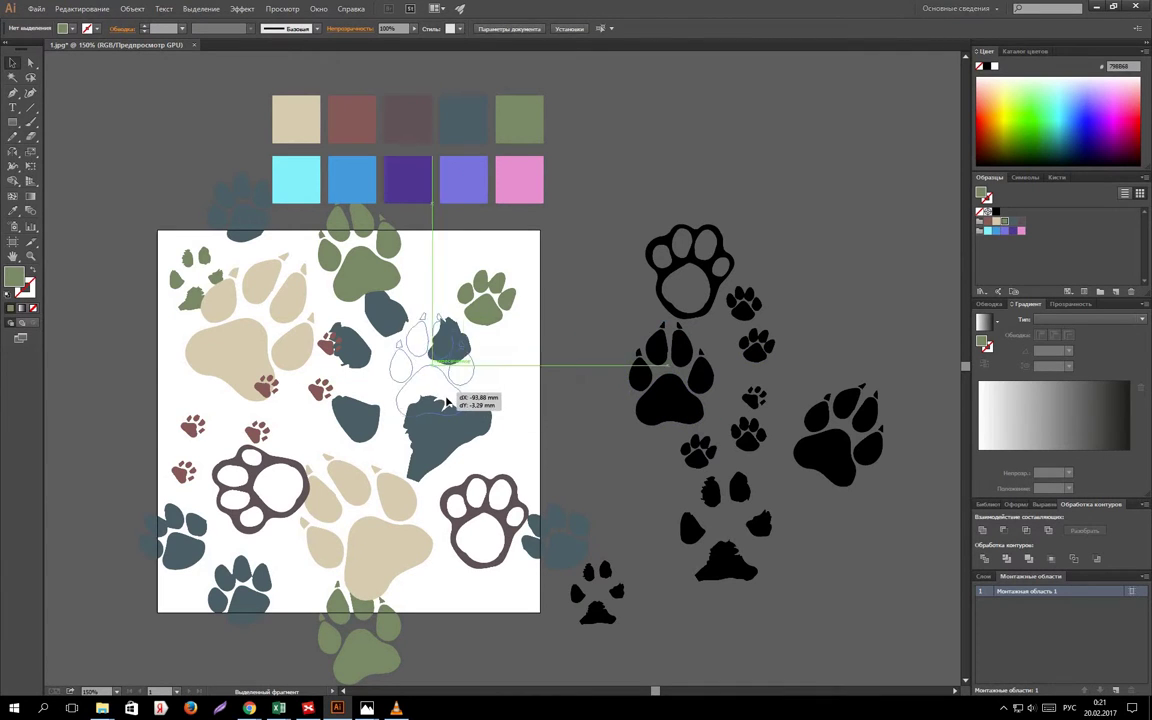
drag(635, 410, 393, 400)
mouse_move(472, 420)
mouse_down()
mouse_move(521, 492)
mouse_move(565, 483)
mouse_up()
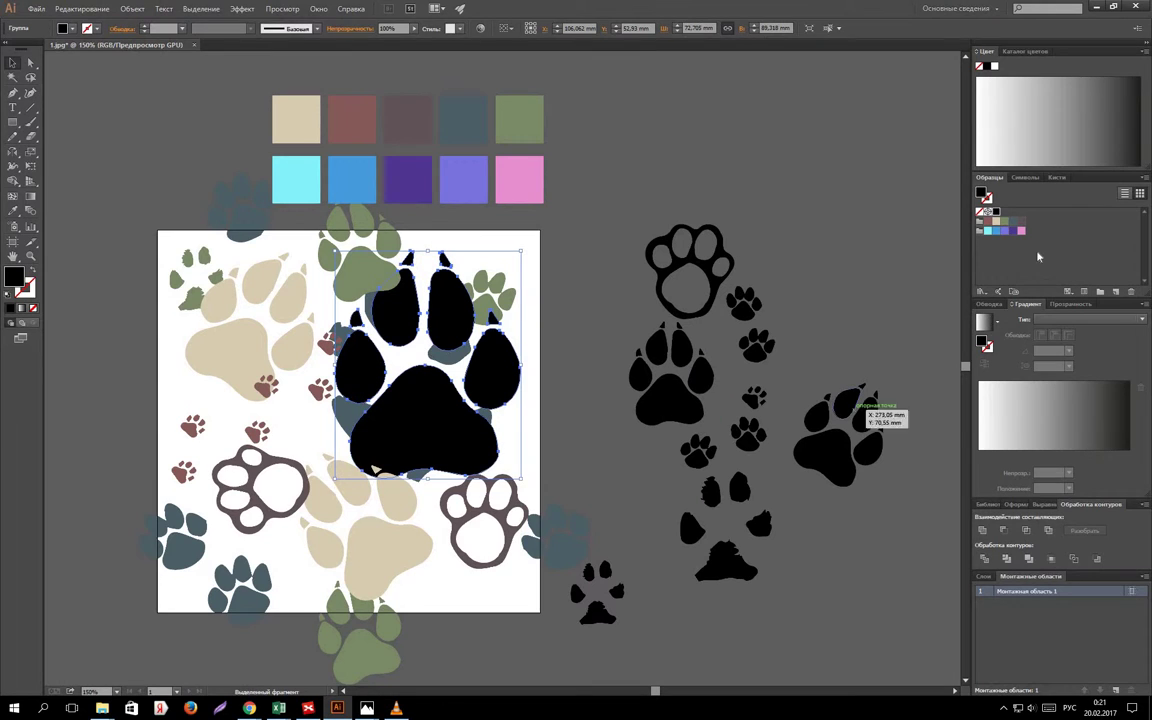
Give the large paw a dark mauve-brown fill and send it behind the other paws.
click(1014, 221)
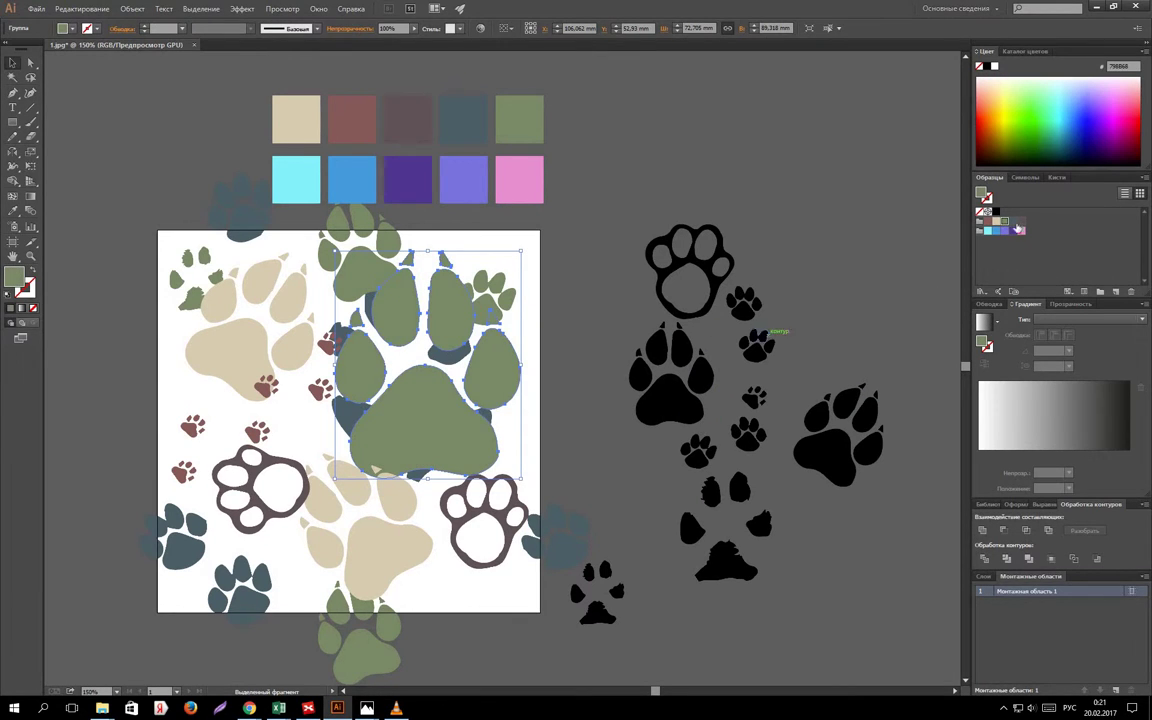
drag(1021, 220, 424, 421)
right_click(424, 416)
mouse_move(458, 517)
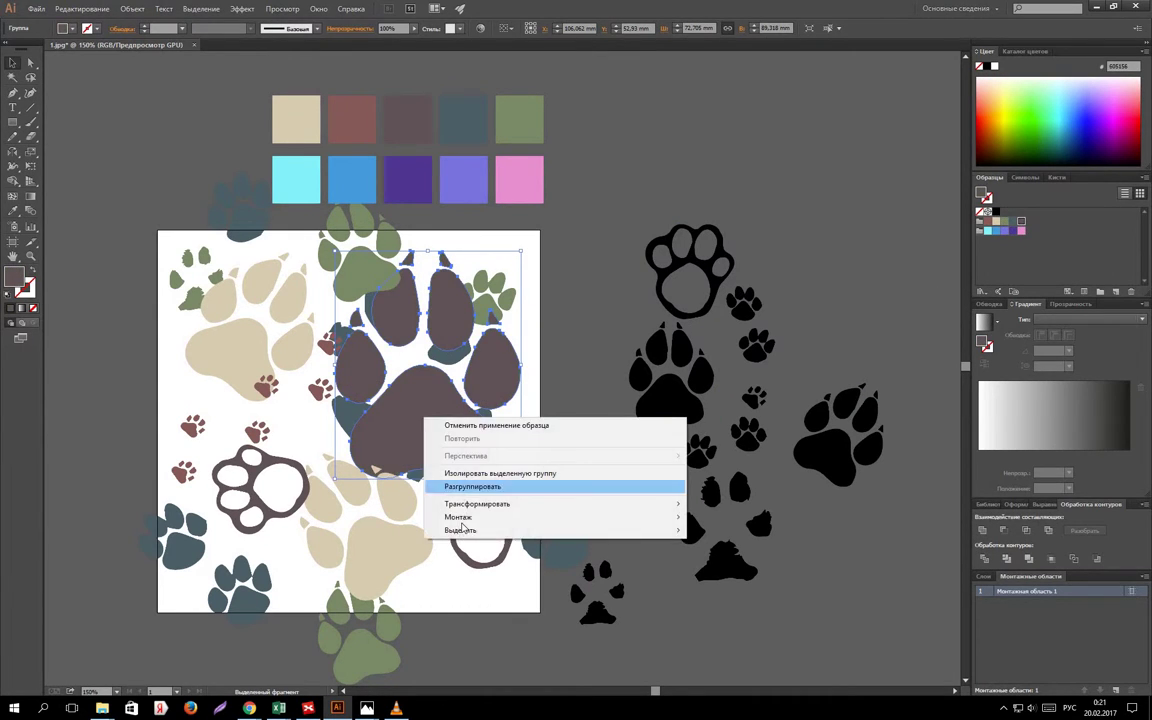
click(730, 556)
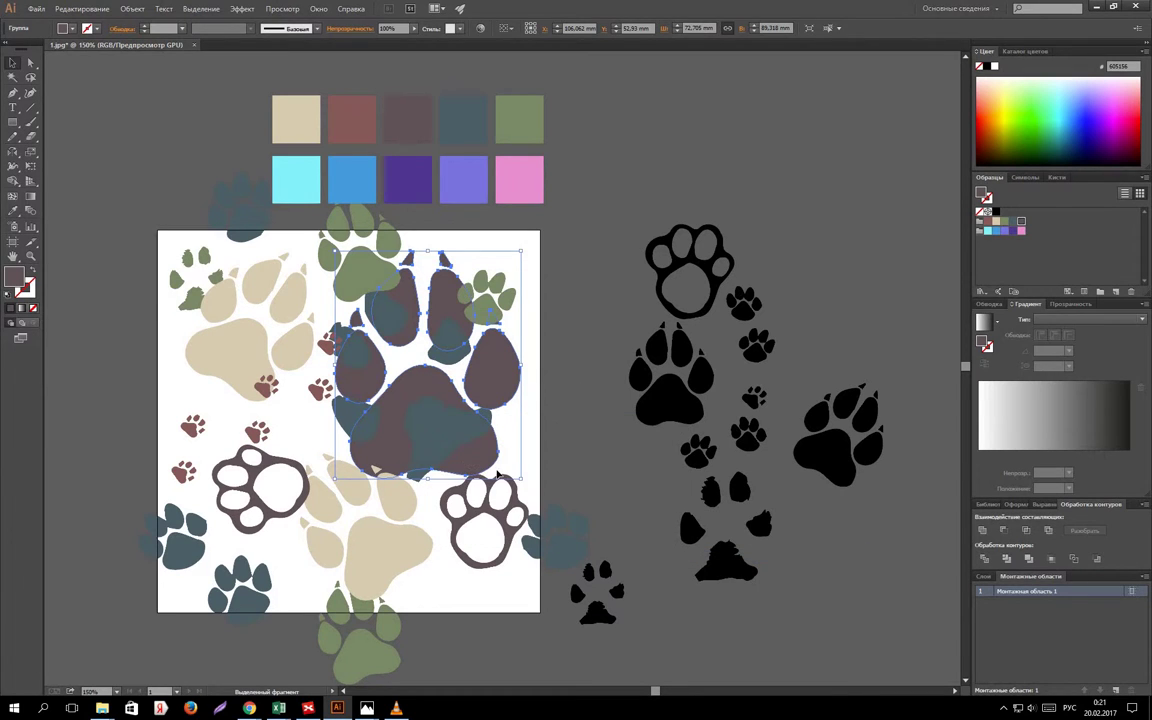
click(440, 400)
Rotate the large paw group about 11° and shift it down-right, then move a beige toe left.
click(430, 392)
drag(549, 467, 557, 464)
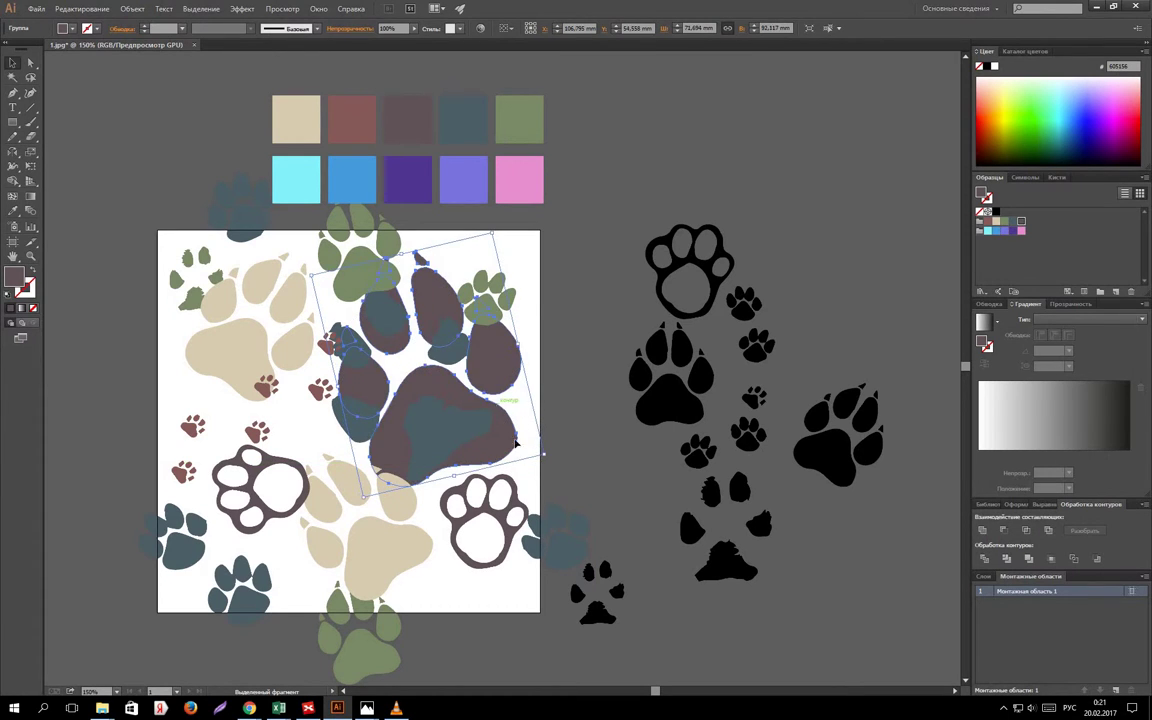
drag(501, 406, 523, 432)
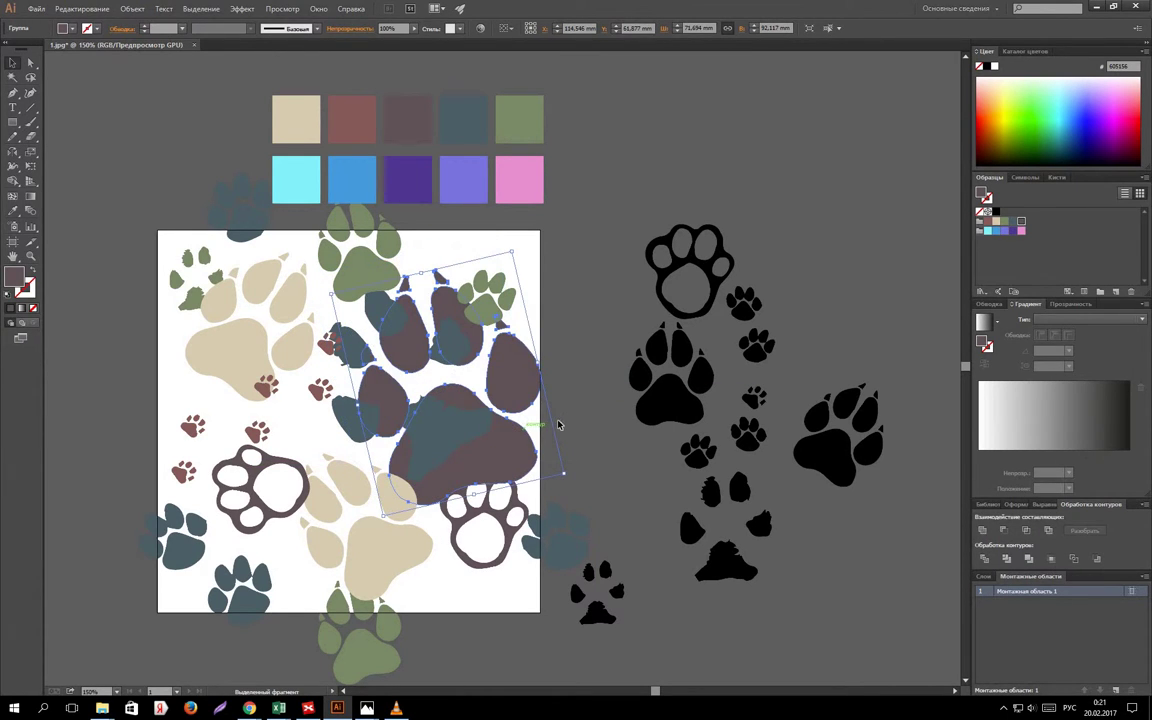
click(553, 420)
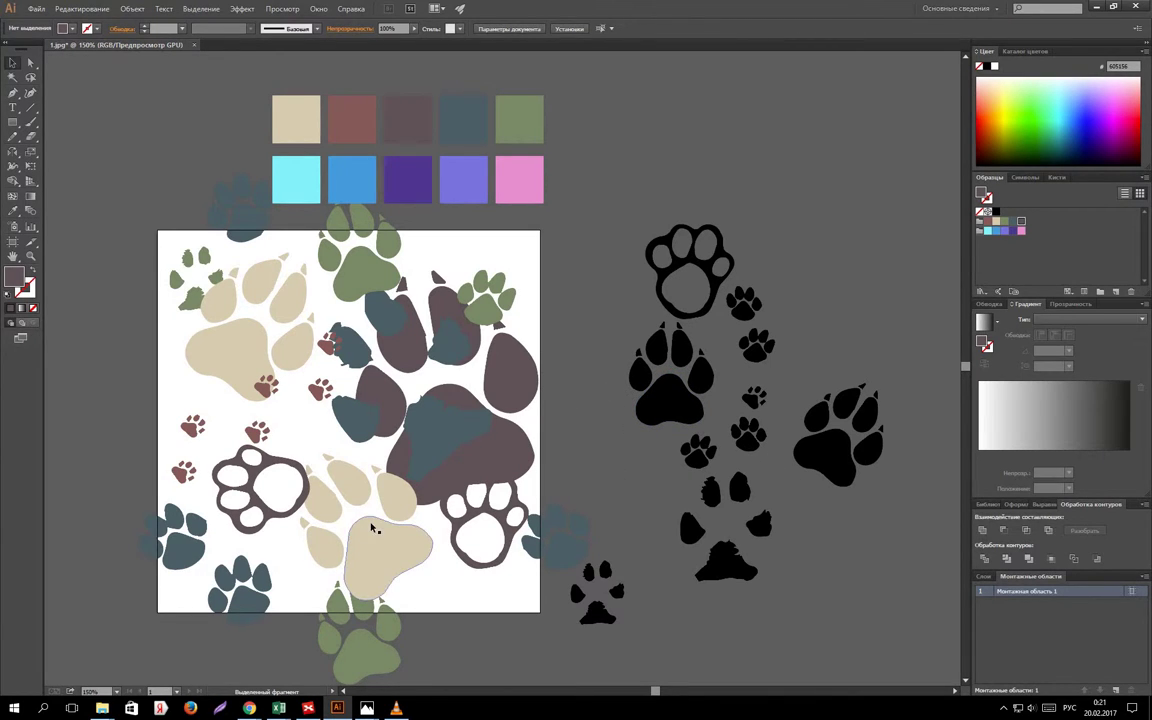
drag(362, 507, 239, 431)
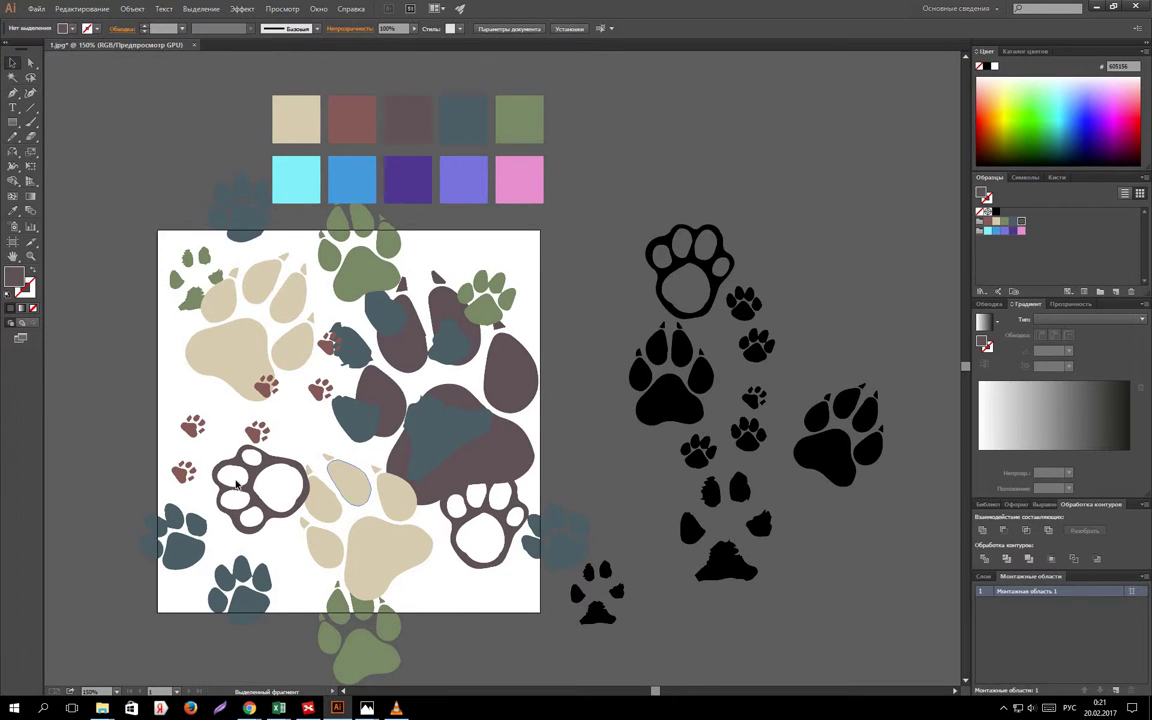
double_click(255, 432)
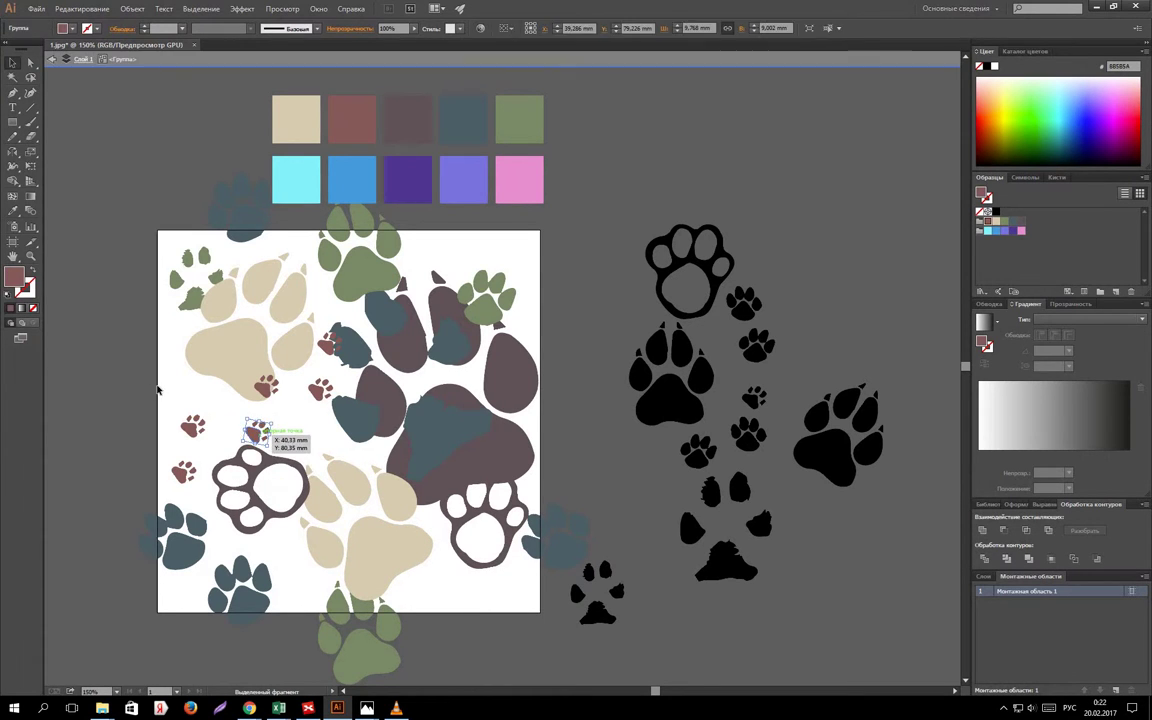
double_click(598, 433)
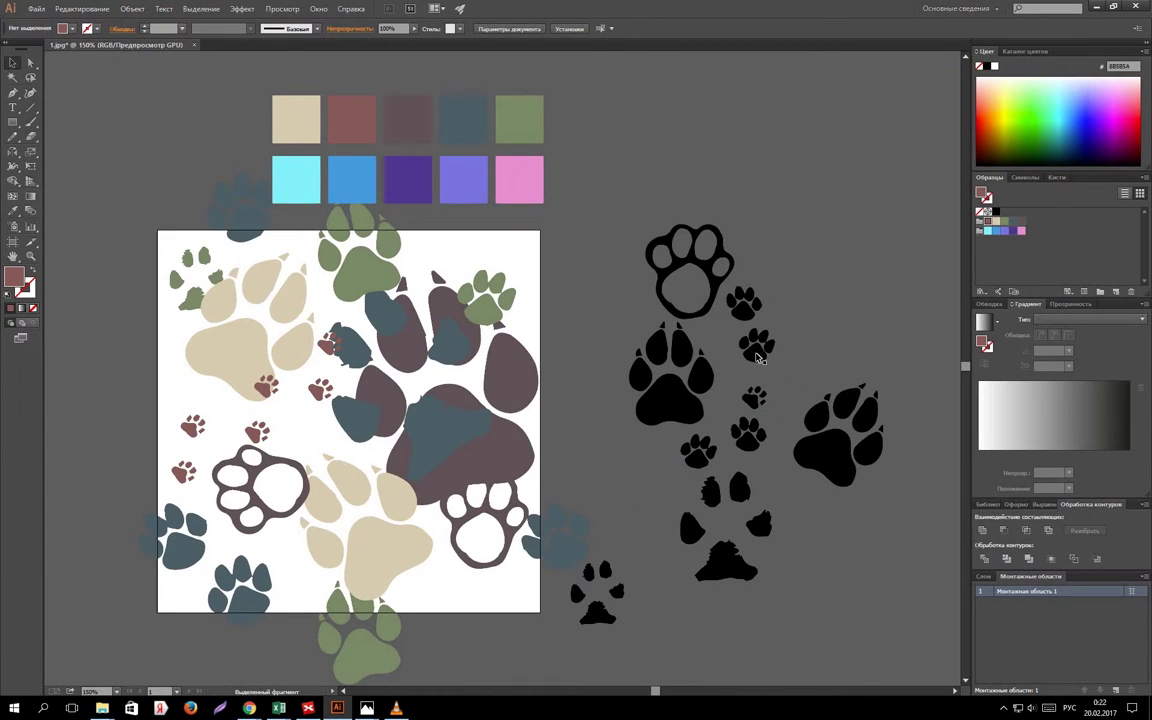
Copy a small black paw to the tile's left edge, enlarge it, and colour it green.
mouse_move(757, 355)
mouse_down()
mouse_move(141, 404)
mouse_move(208, 468)
mouse_up()
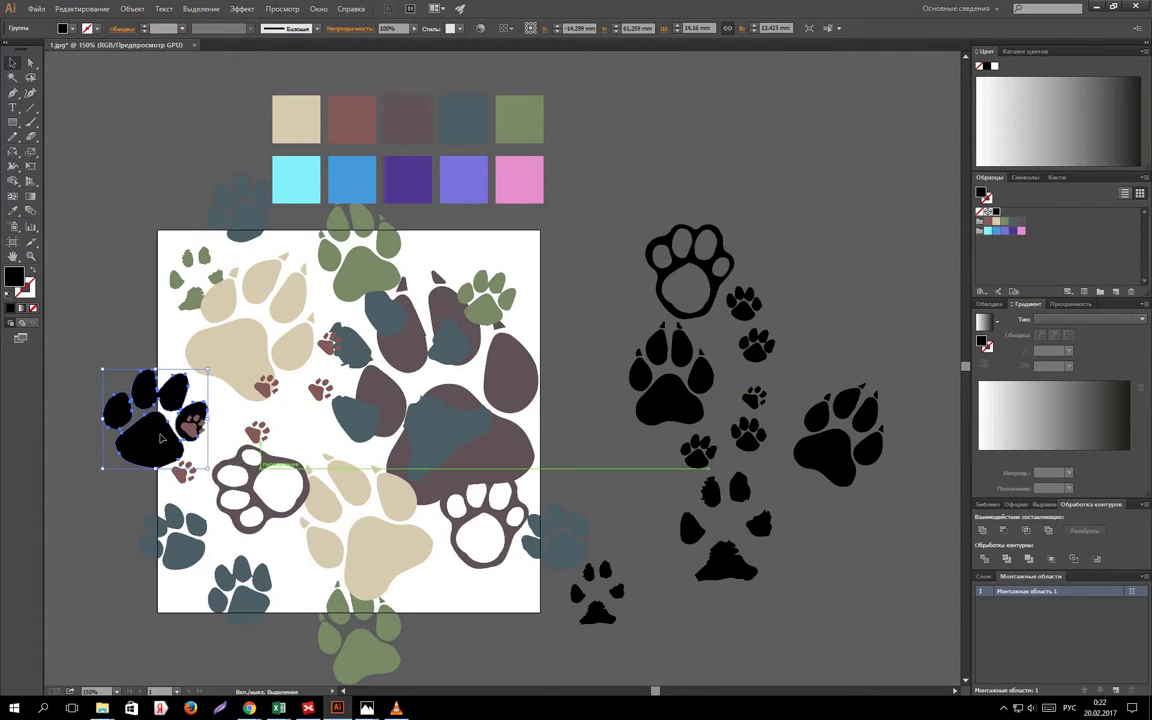
mouse_move(133, 450)
mouse_down()
mouse_move(258, 436)
mouse_move(272, 410)
mouse_move(246, 397)
mouse_move(297, 424)
mouse_up()
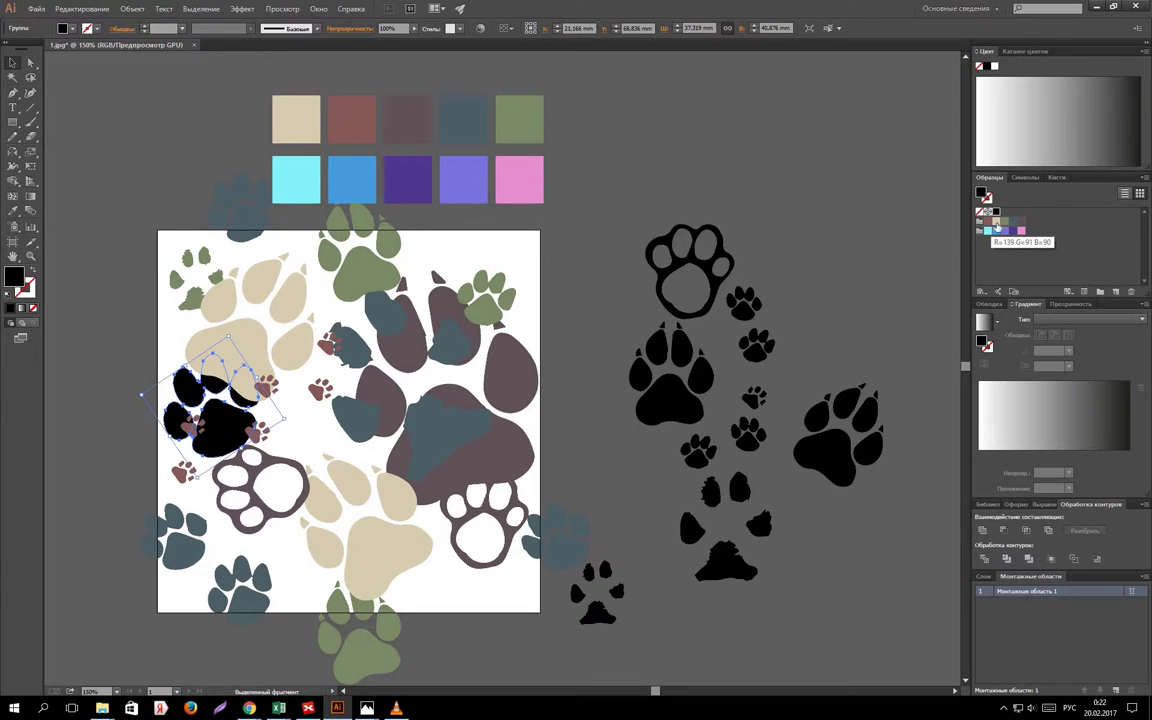
click(1005, 220)
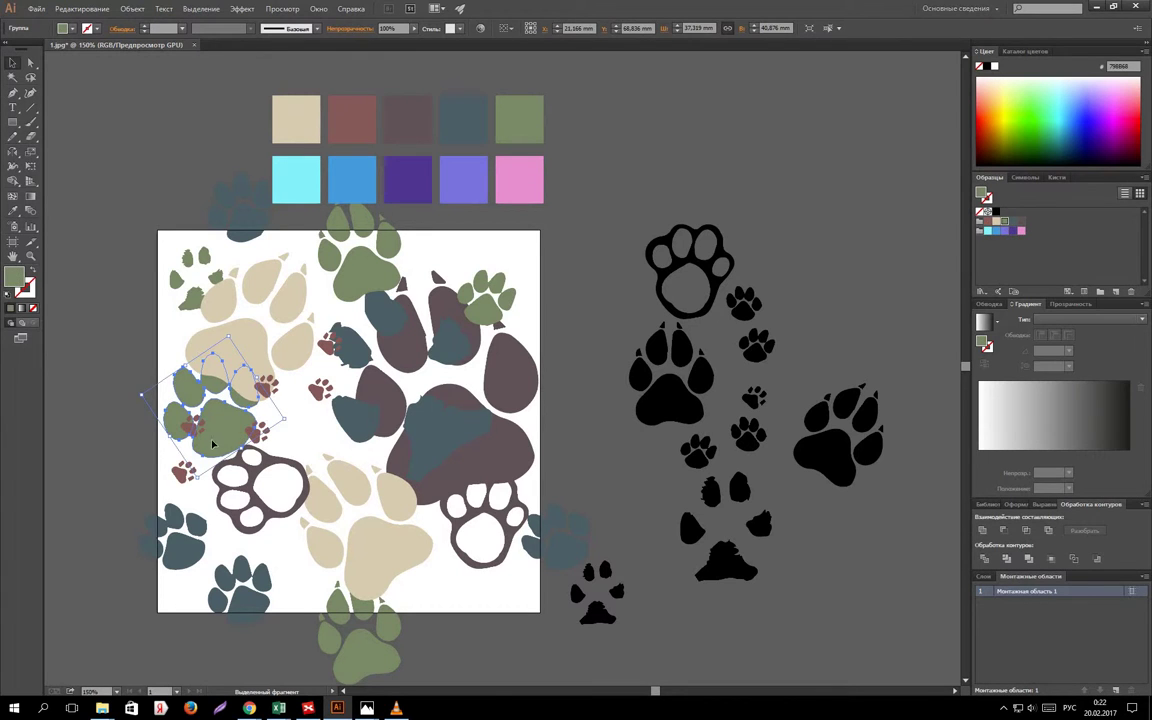
Add a second green paw copy near the centre, tilted about 30°.
mouse_move(213, 443)
mouse_down()
mouse_move(388, 488)
mouse_move(393, 470)
mouse_up()
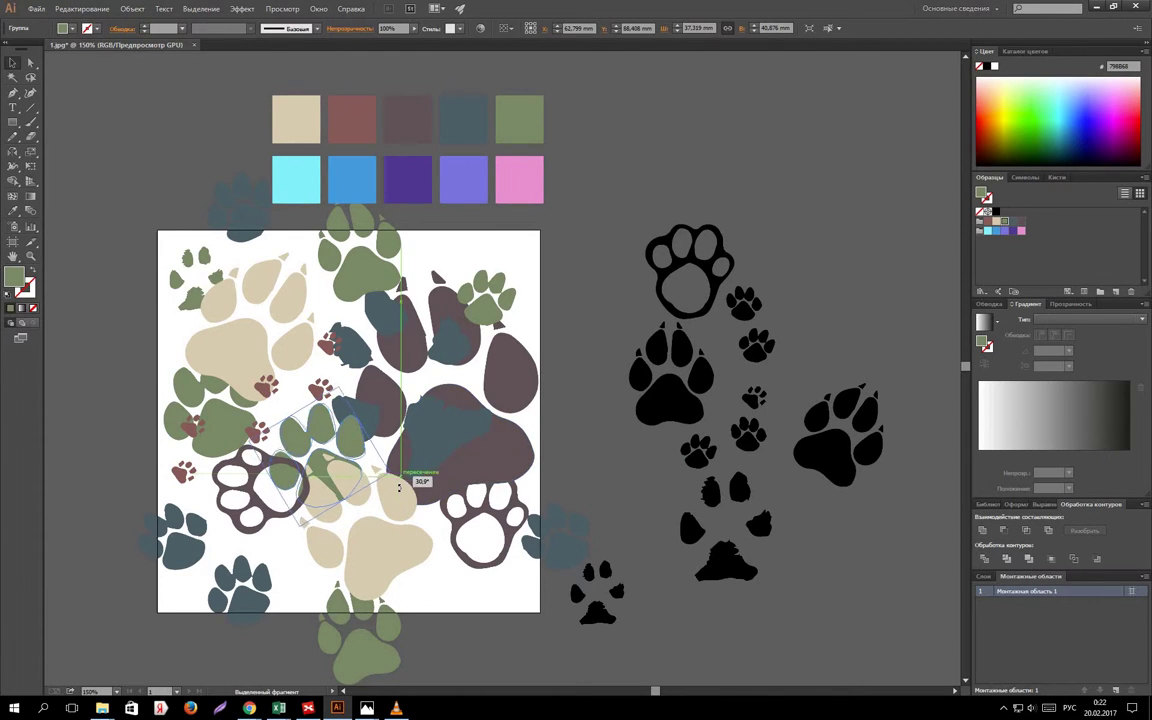
drag(400, 478, 360, 440)
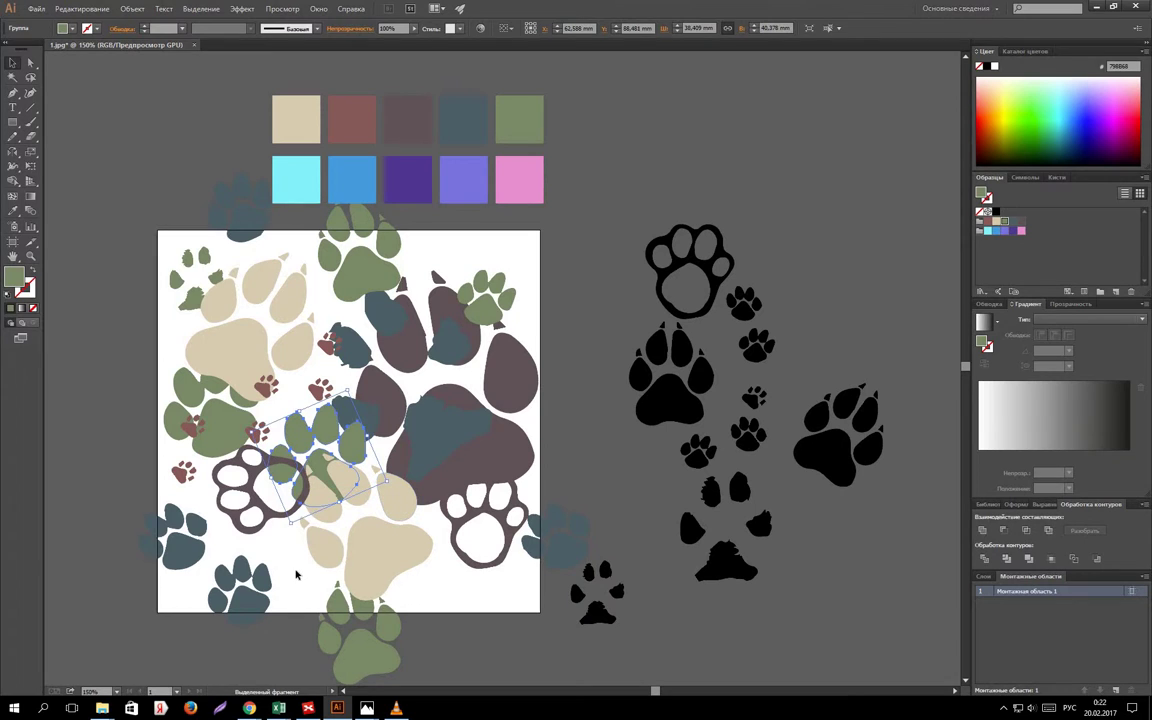
click(297, 508)
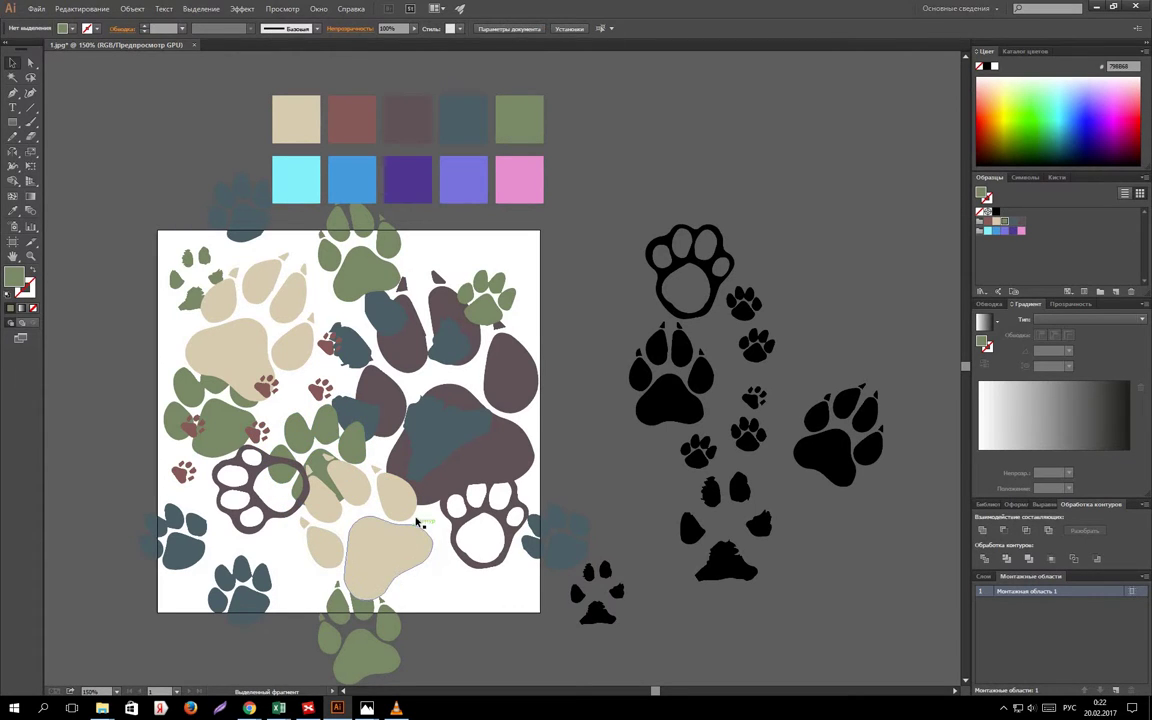
scroll(450, 550, down, 1)
Place a brownish-red small paw on the bottom edge and a copy beside the outlined paw.
drag(502, 579, 461, 584)
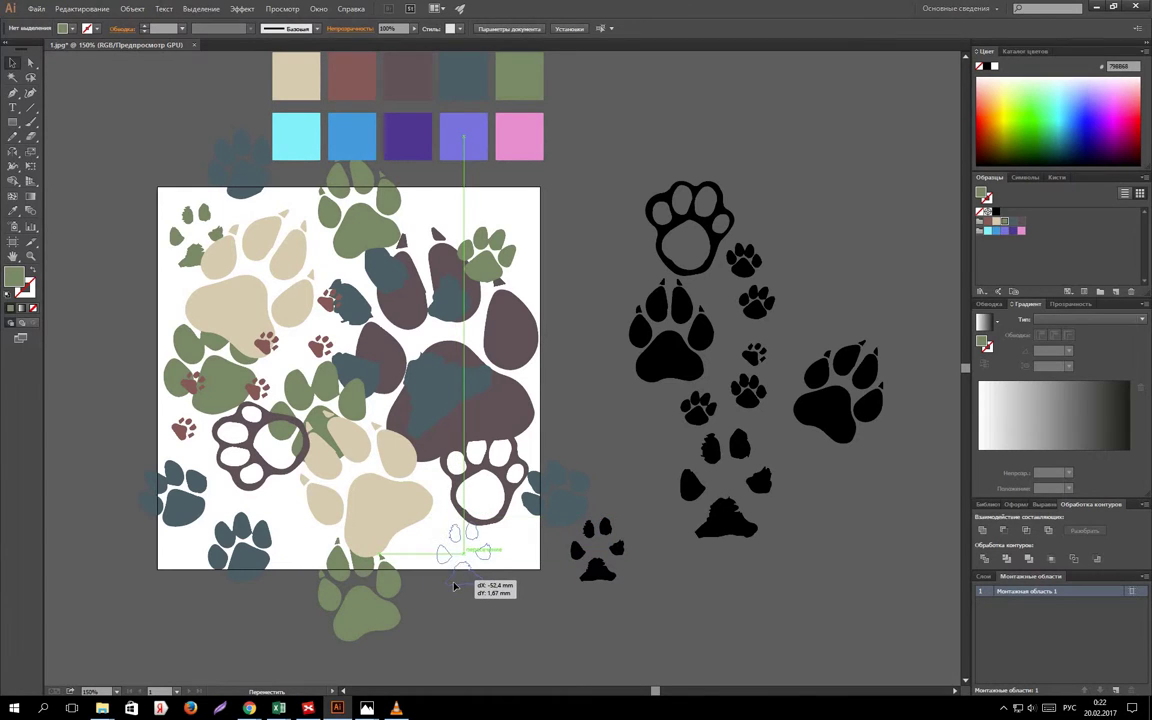
drag(461, 584, 455, 585)
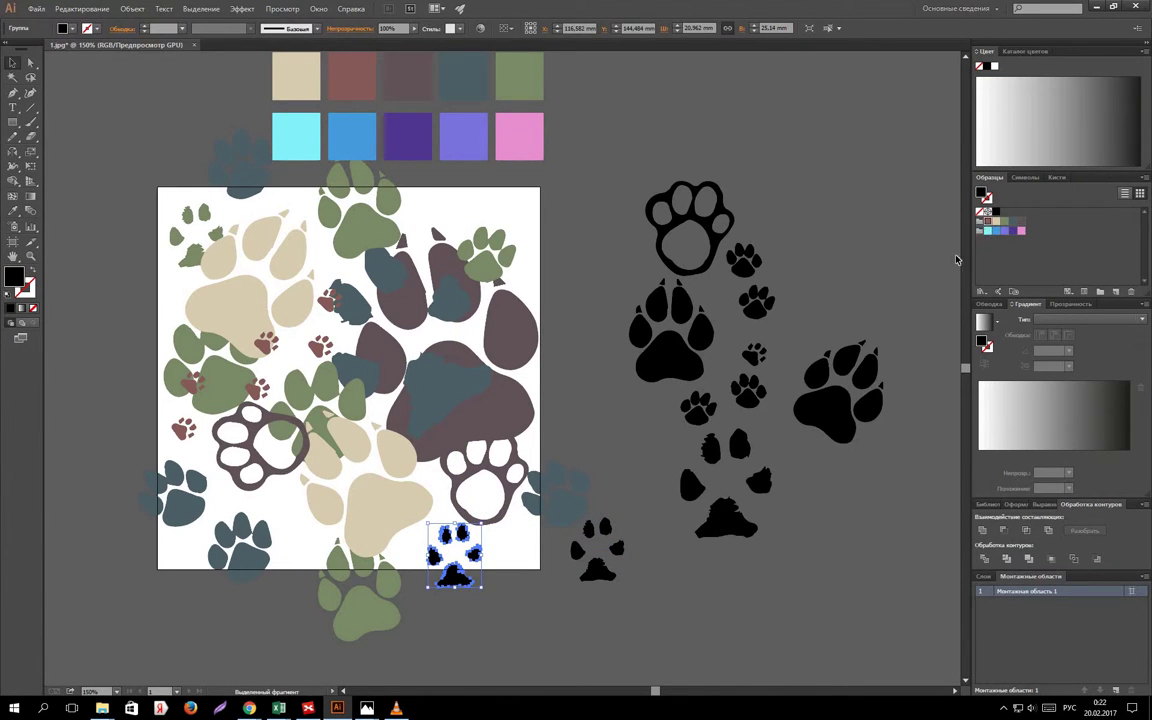
click(986, 221)
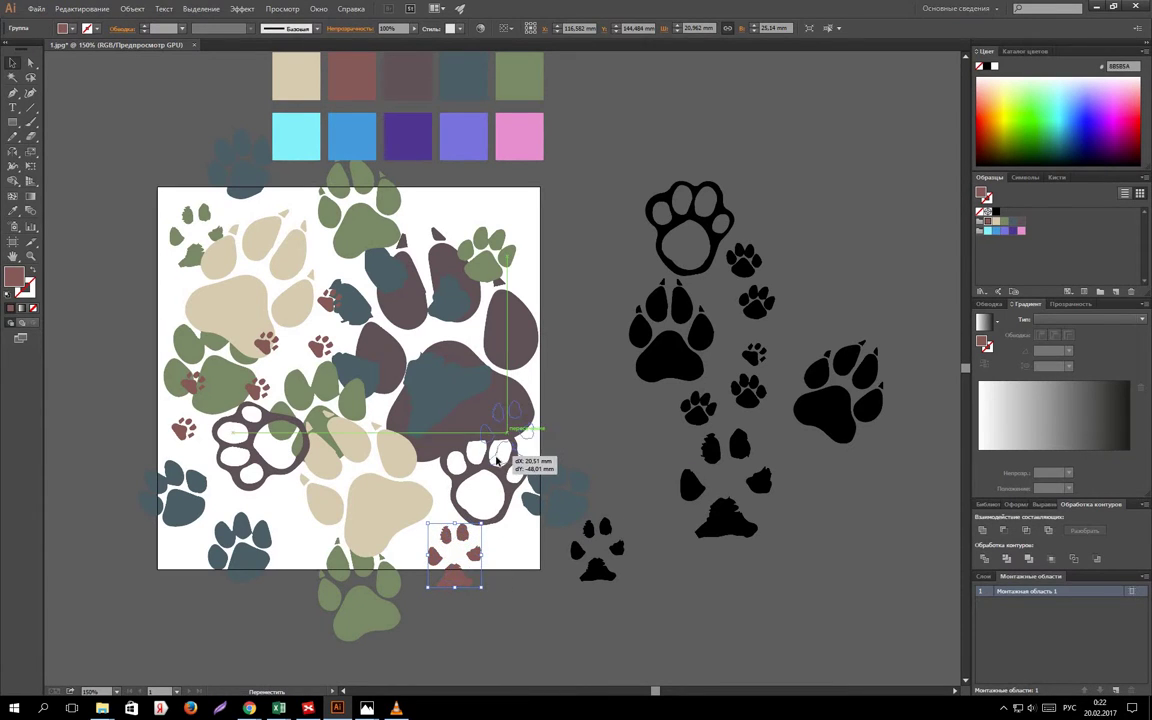
drag(455, 550, 500, 420)
click(500, 615)
Copy the bottom-edge brown paw in place and set its Y to -5,516 mm for the top edge.
click(450, 574)
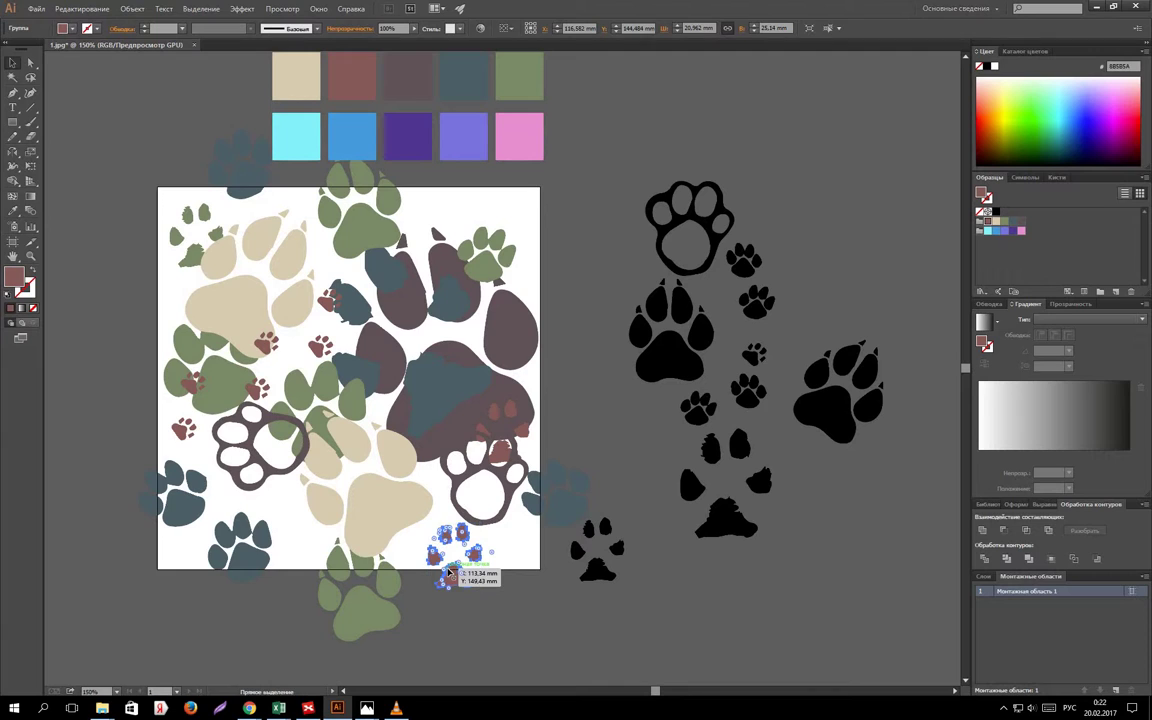
drag(450, 574, 450, 574)
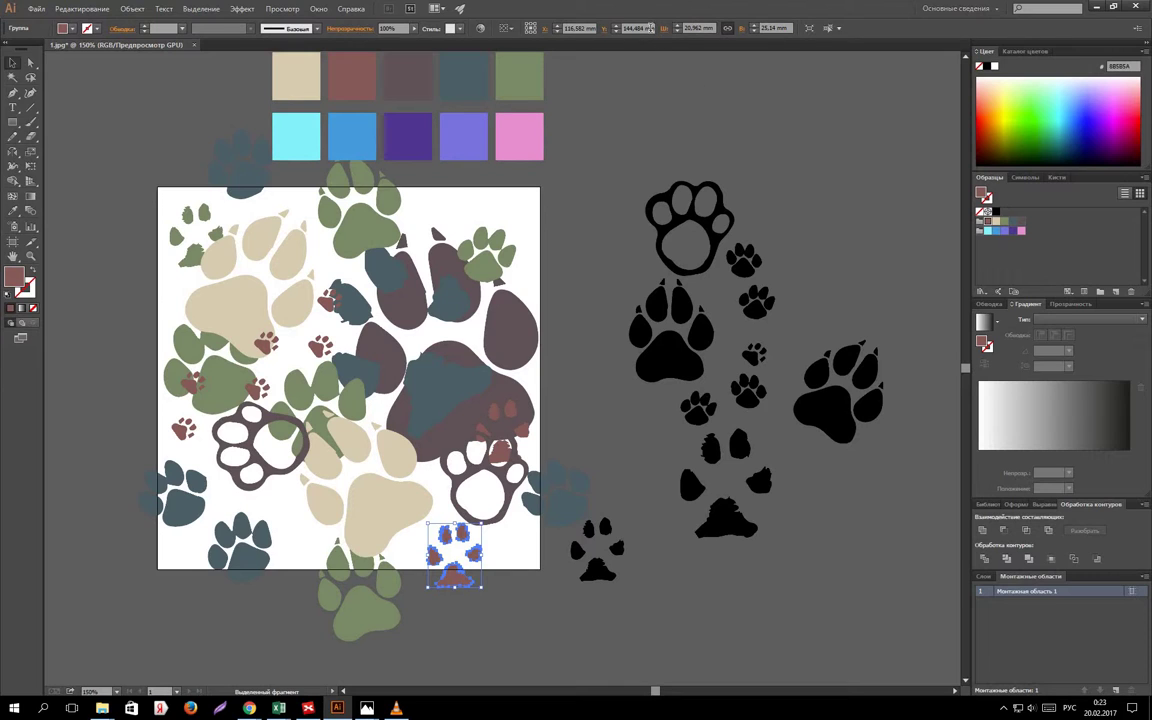
key(Tab)
text(-5,516)
key(Return)
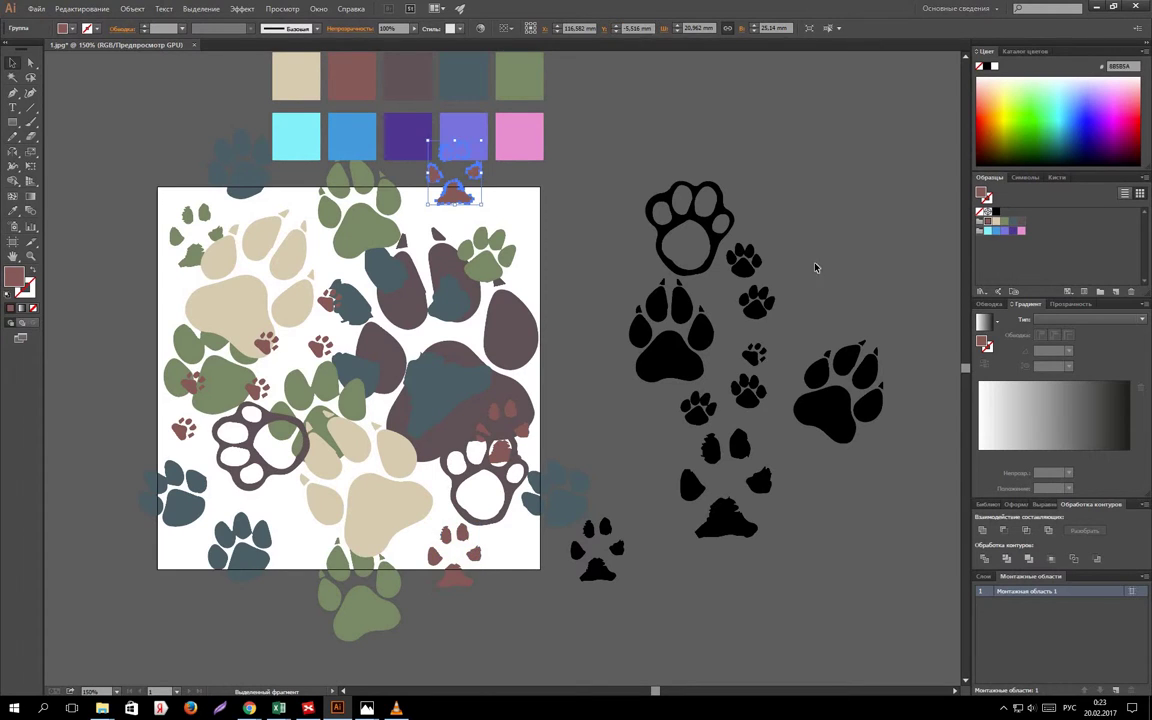
click(588, 289)
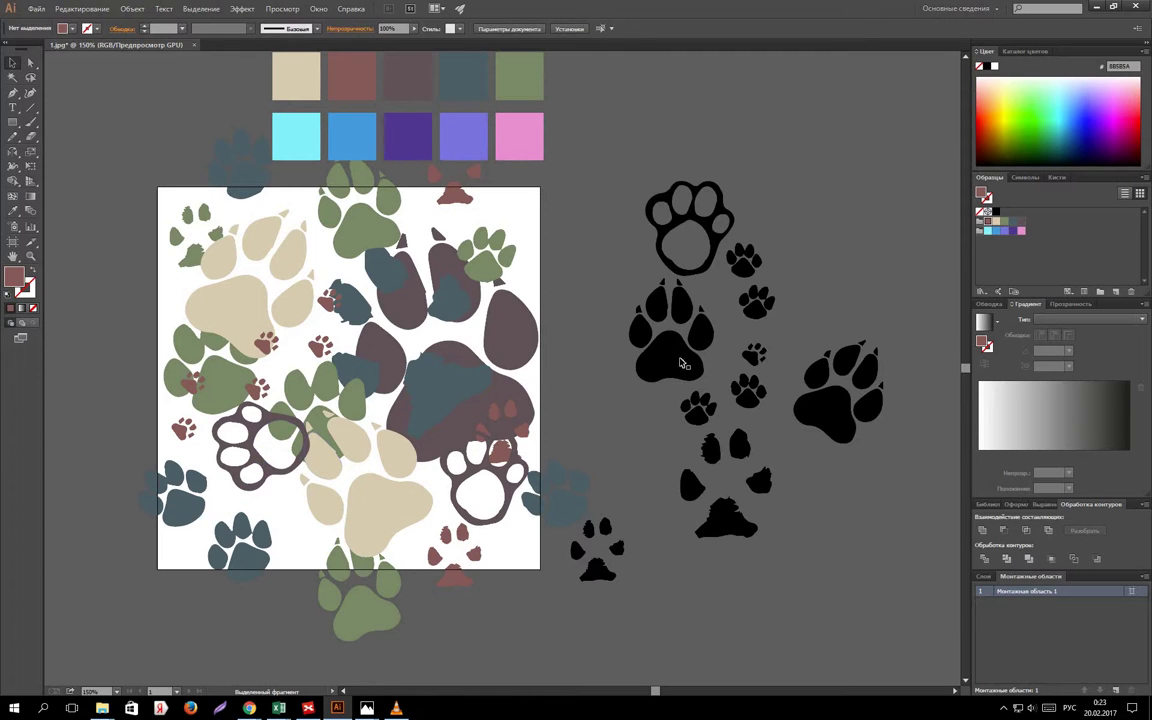
Add an enlarged dark-teal outlined paw over the top-left corner, sent behind the other paws.
mouse_move(268, 299)
mouse_down()
mouse_move(309, 282)
mouse_move(313, 254)
mouse_up()
mouse_move(404, 140)
mouse_down()
mouse_move(157, 419)
mouse_move(158, 402)
mouse_up()
drag(303, 283, 292, 287)
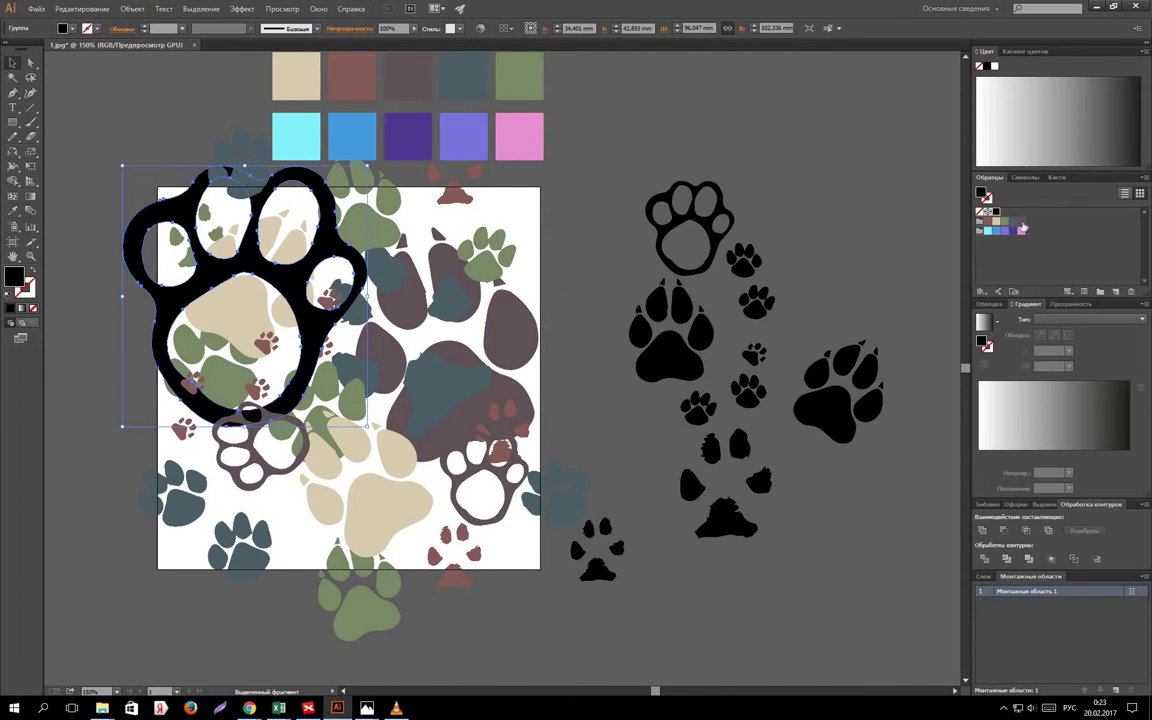
click(374, 288)
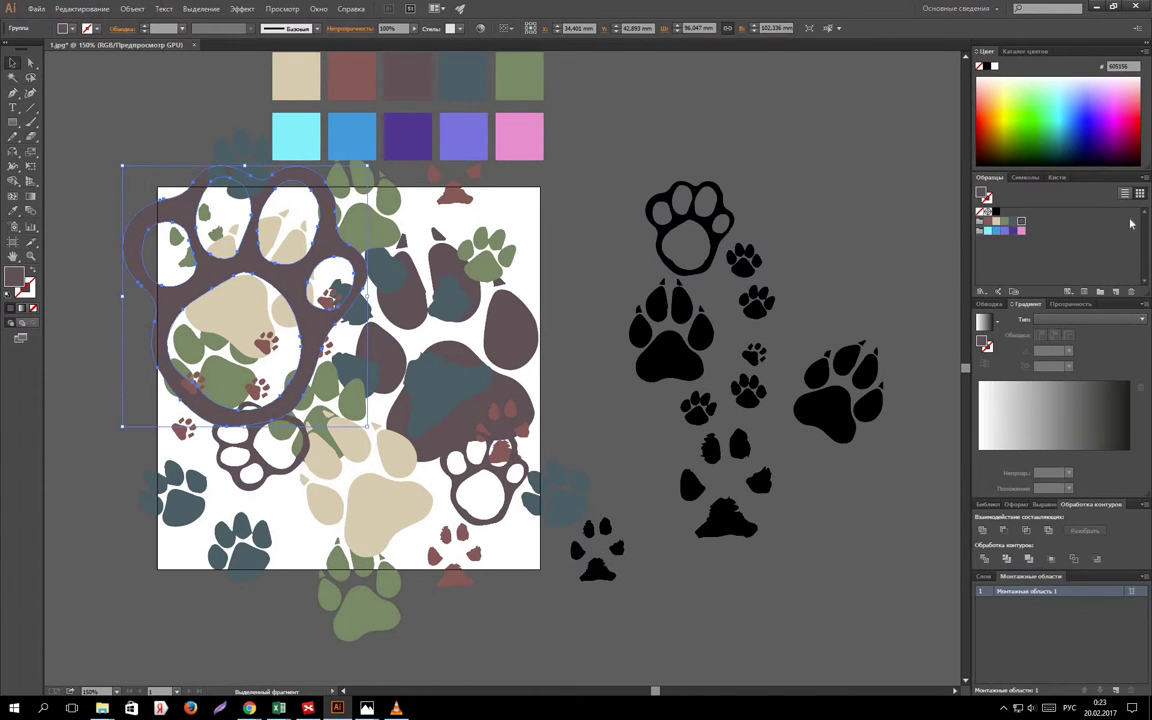
click(343, 303)
right_click(278, 289)
mouse_move(410, 389)
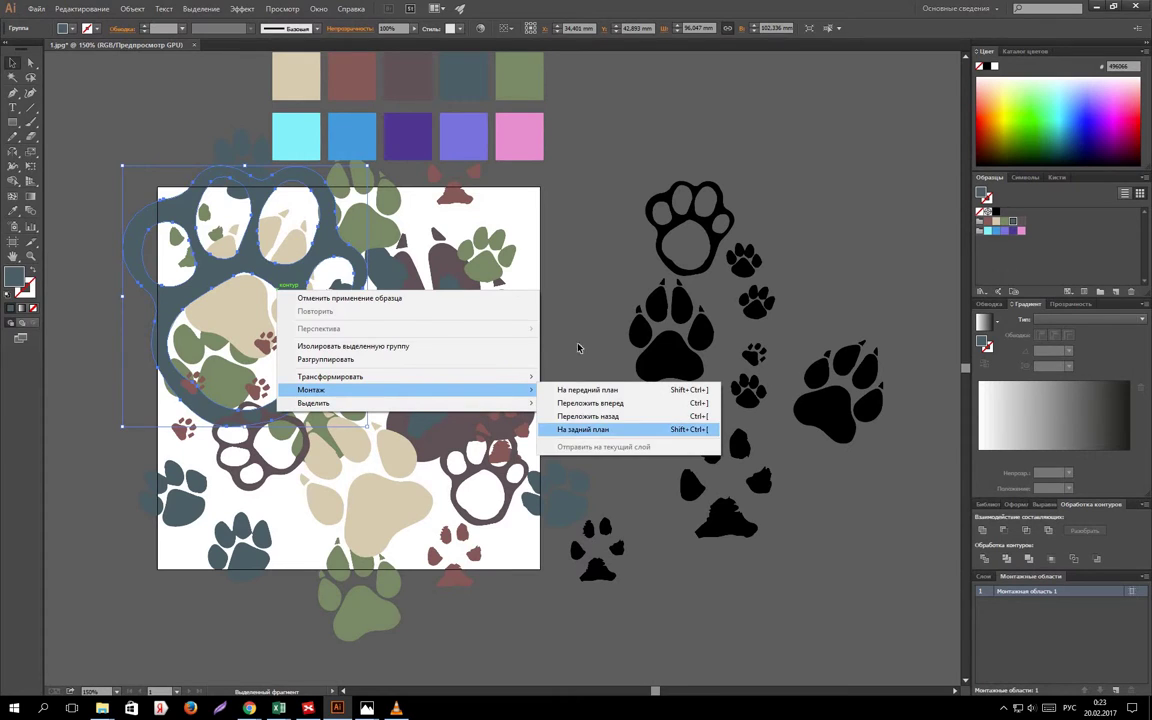
click(590, 428)
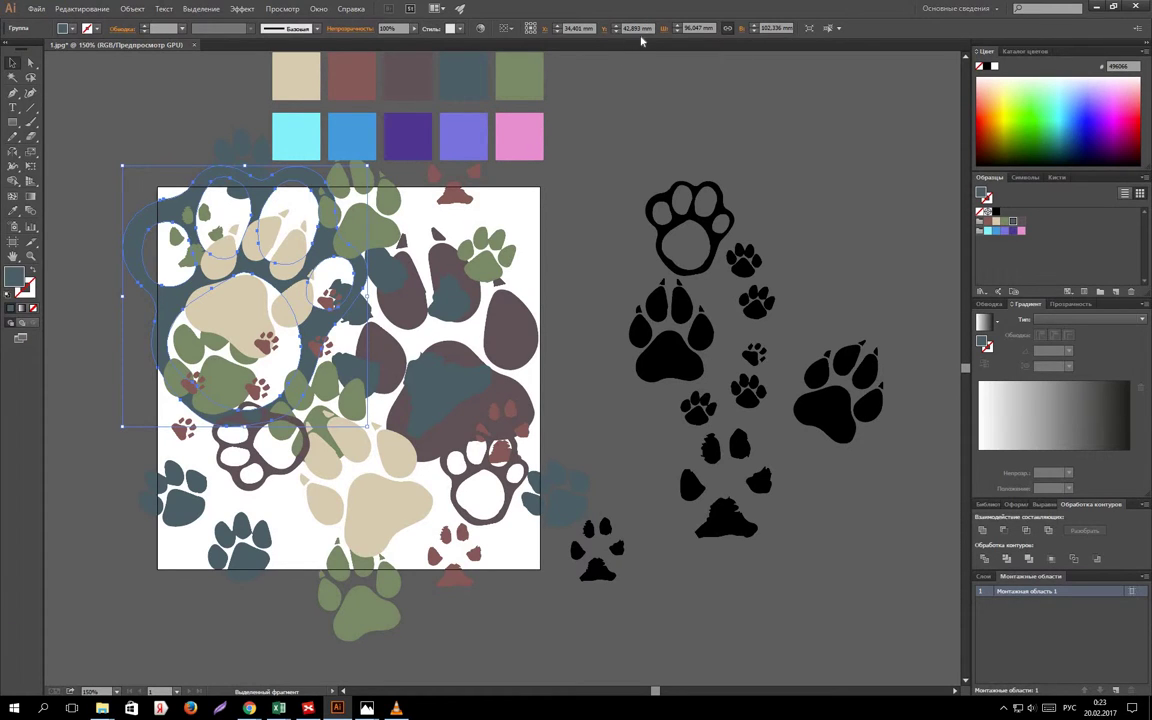
Place copies of the teal paw one tile height below (Y 152,893 mm) and 150 mm right.
click(640, 28)
text(152,893)
key(Return)
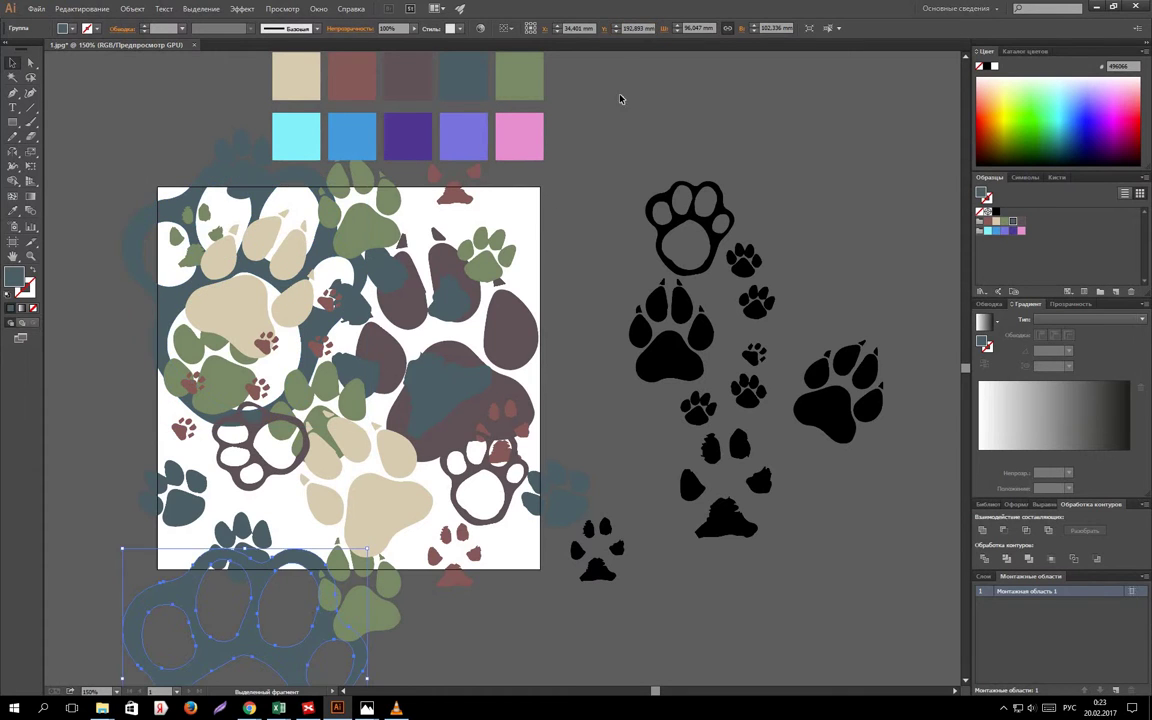
click(459, 610)
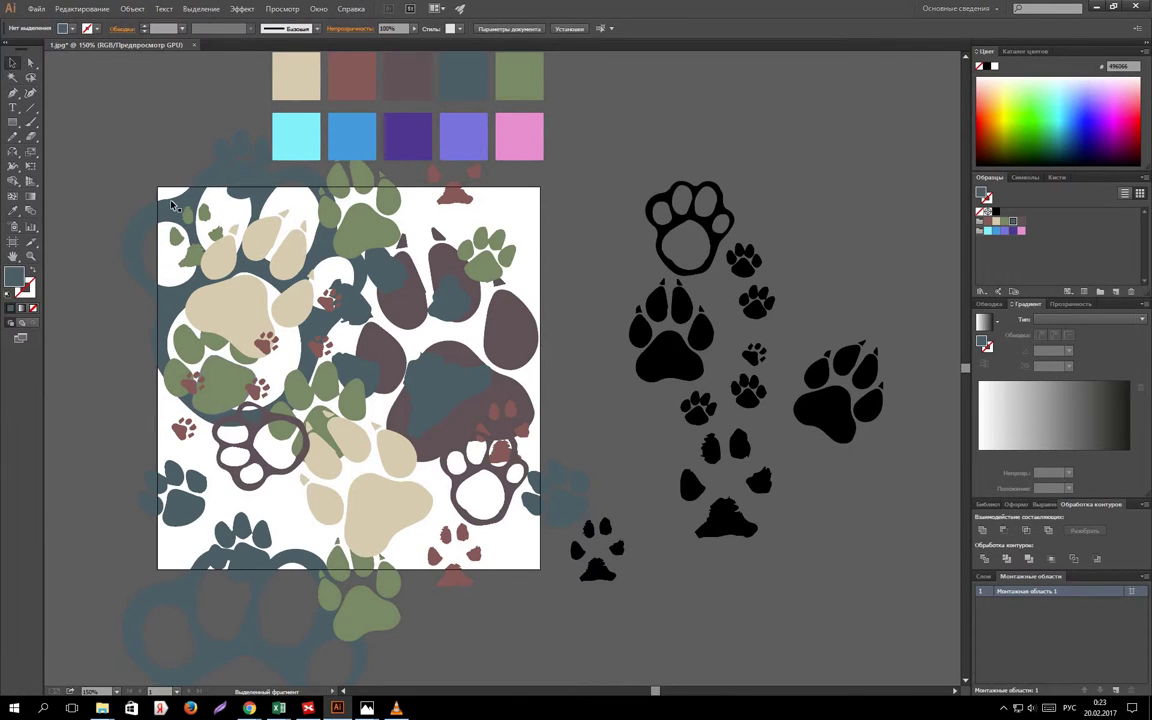
click(250, 222)
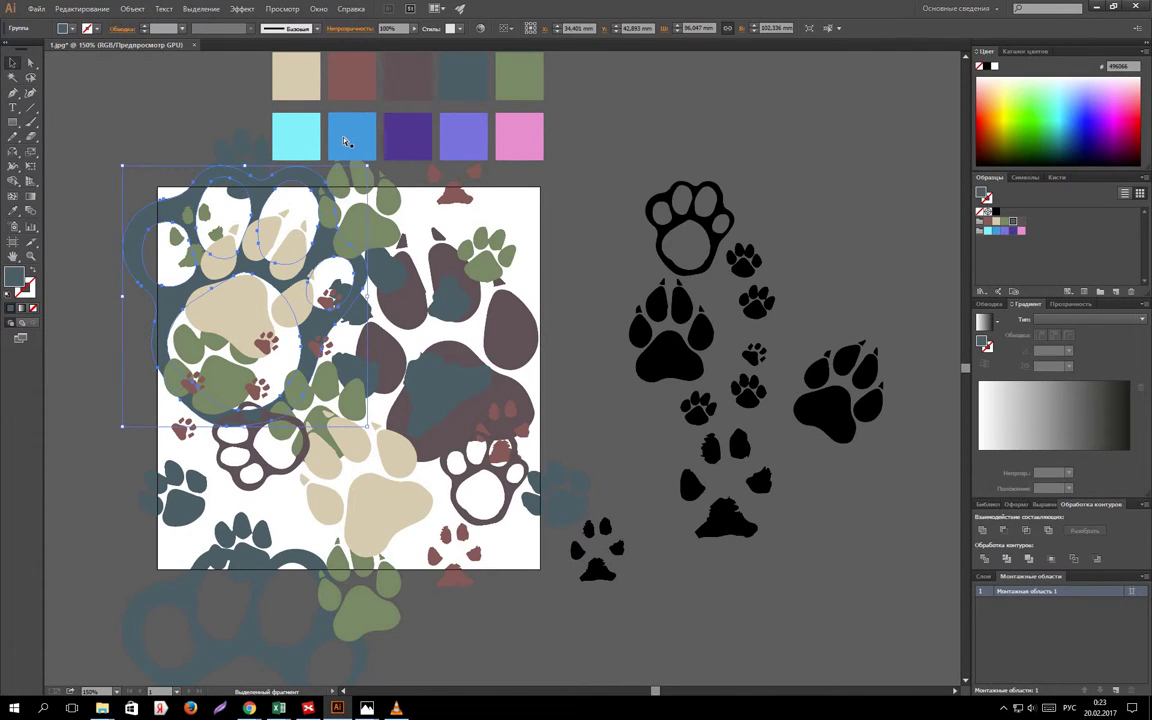
key(a)
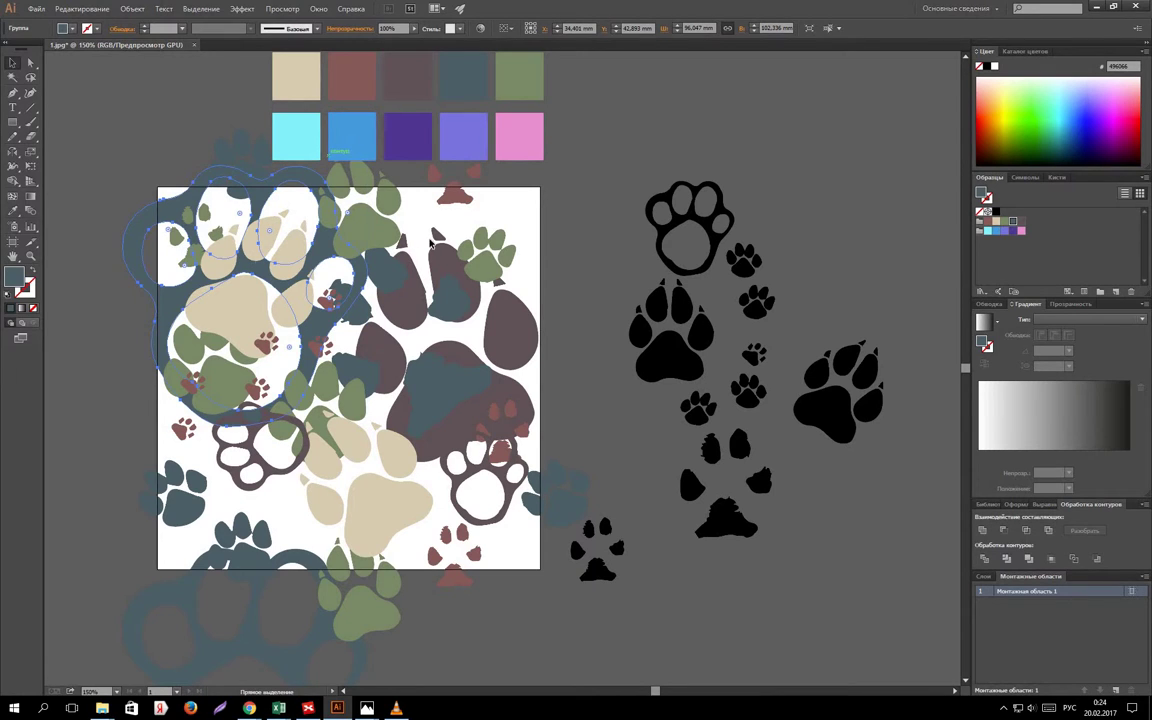
key(v)
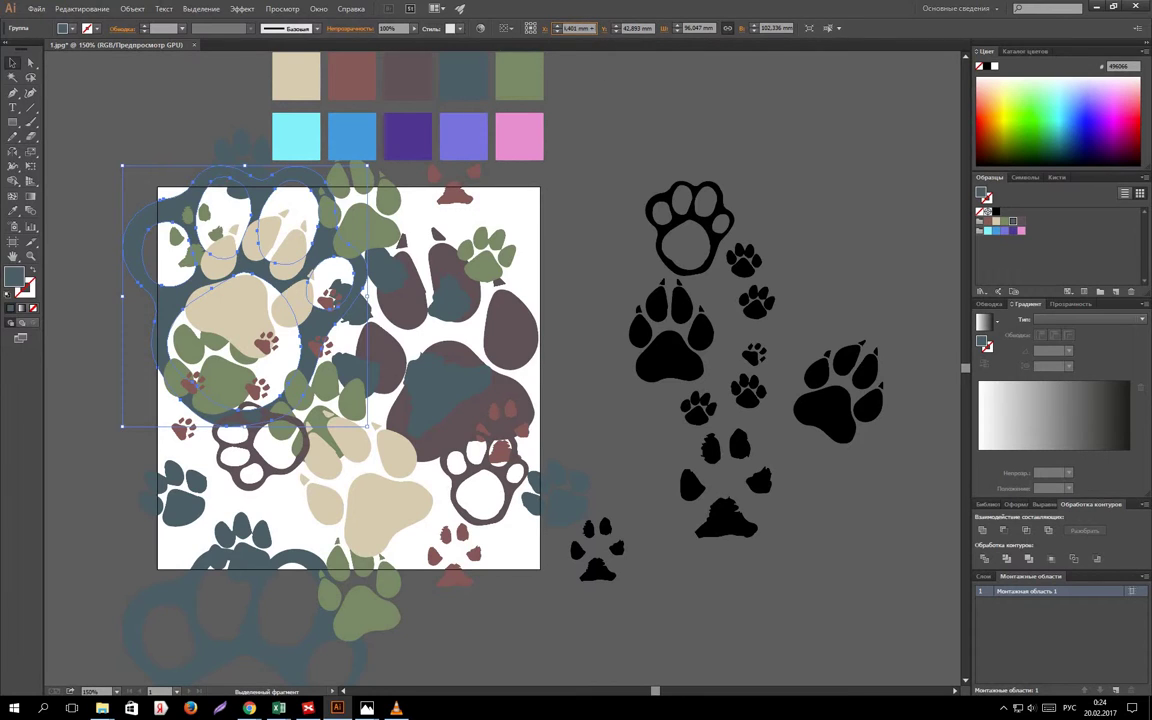
key(Return)
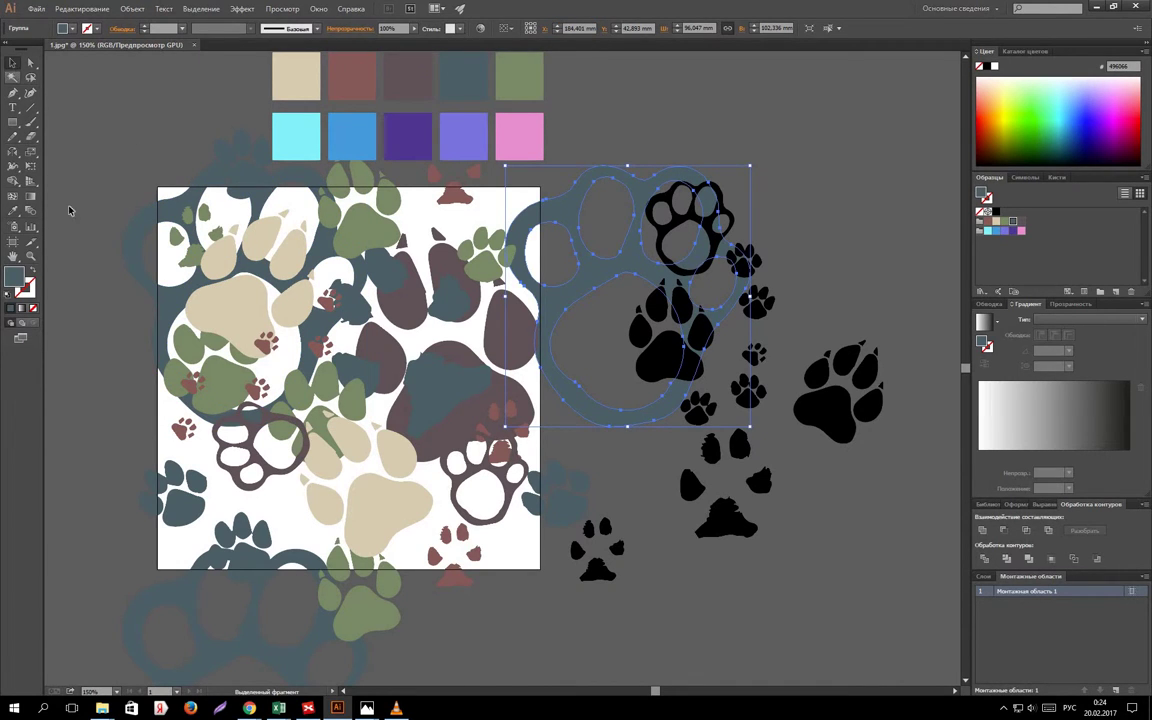
click(322, 478)
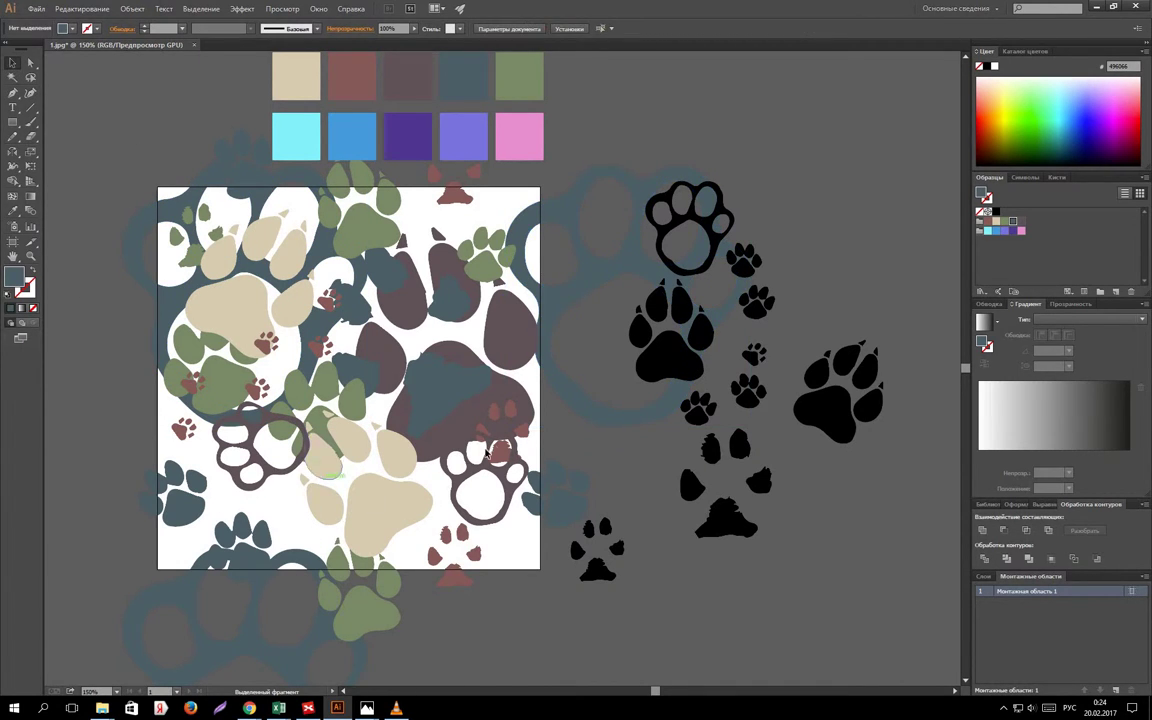
scroll(330, 465, down, 2)
Move a small black paw further right and recolour the top-left blue-grey paw group reddish-brown.
drag(597, 515, 833, 465)
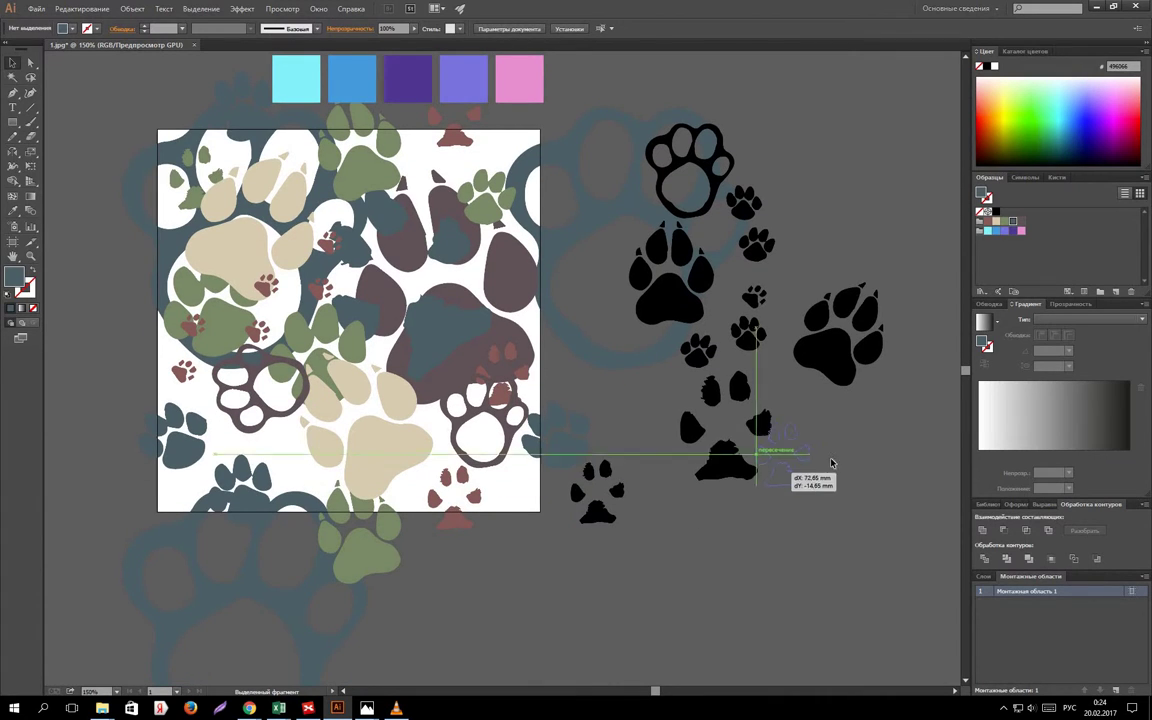
click(253, 502)
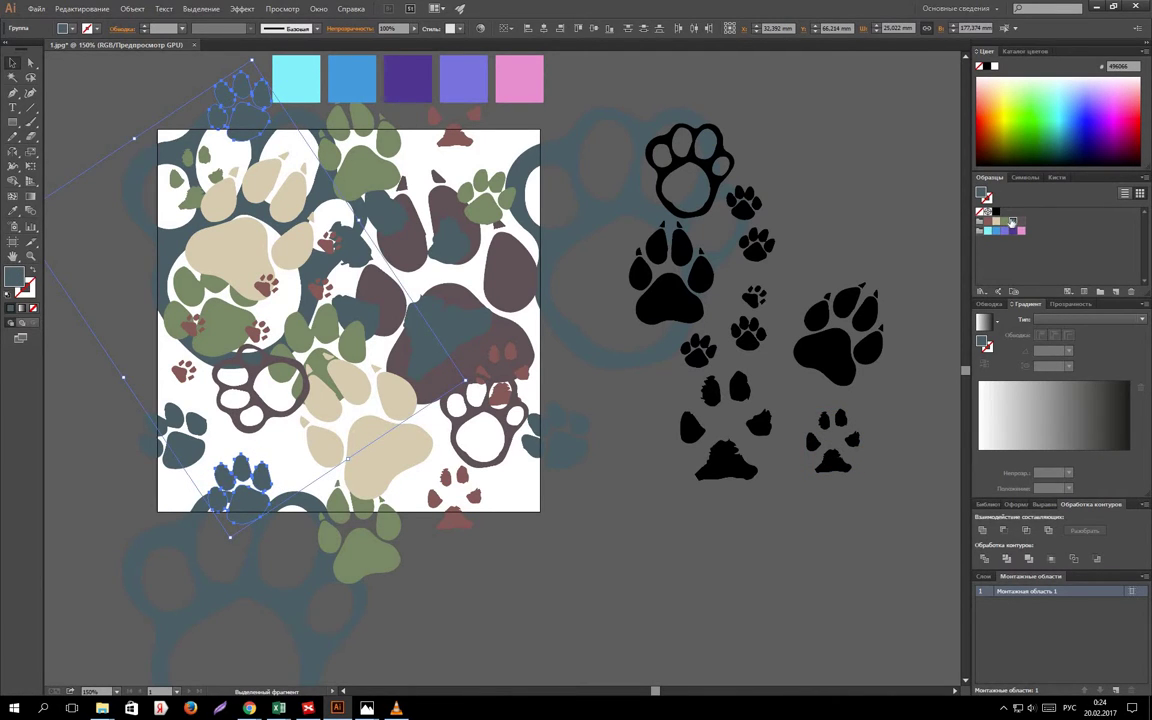
click(468, 482)
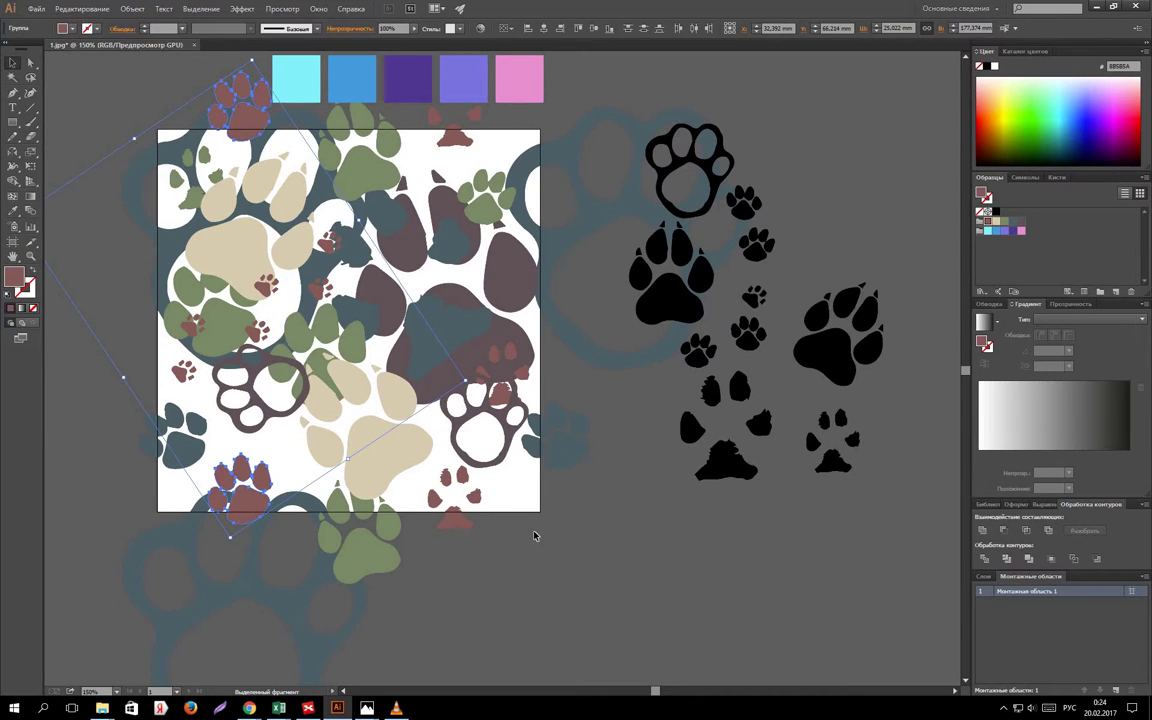
click(575, 516)
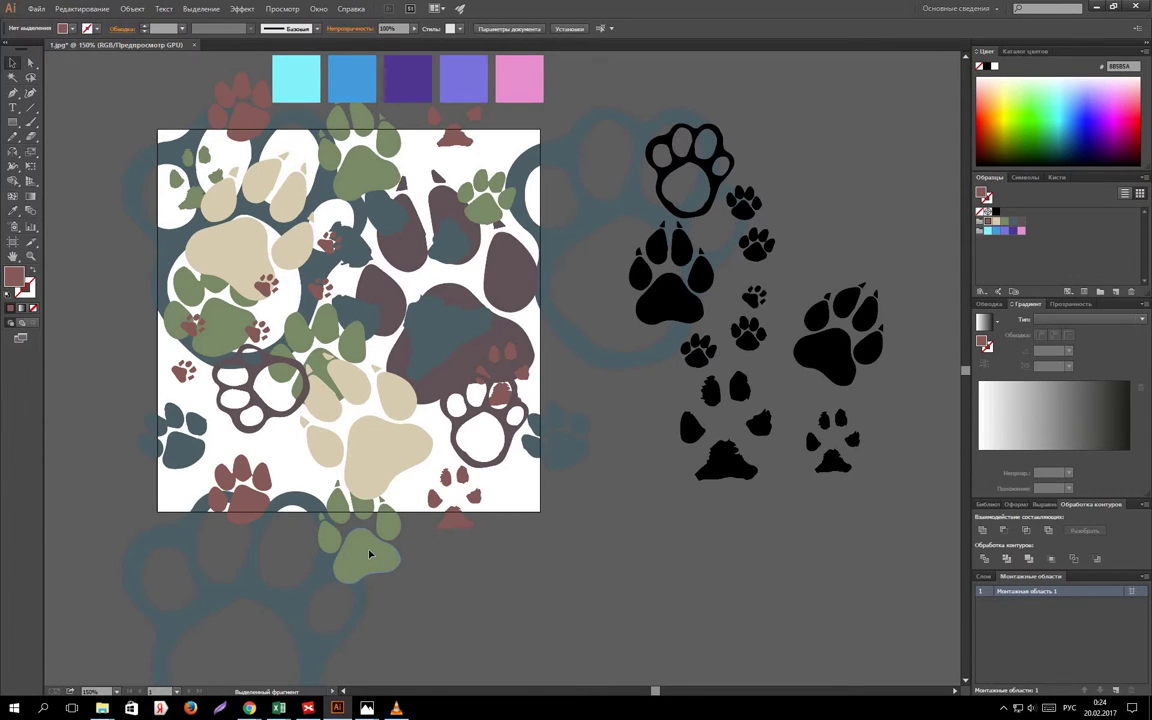
Copy the large black paw to the artboard's lower centre and colour it dark mauve.
click(369, 553)
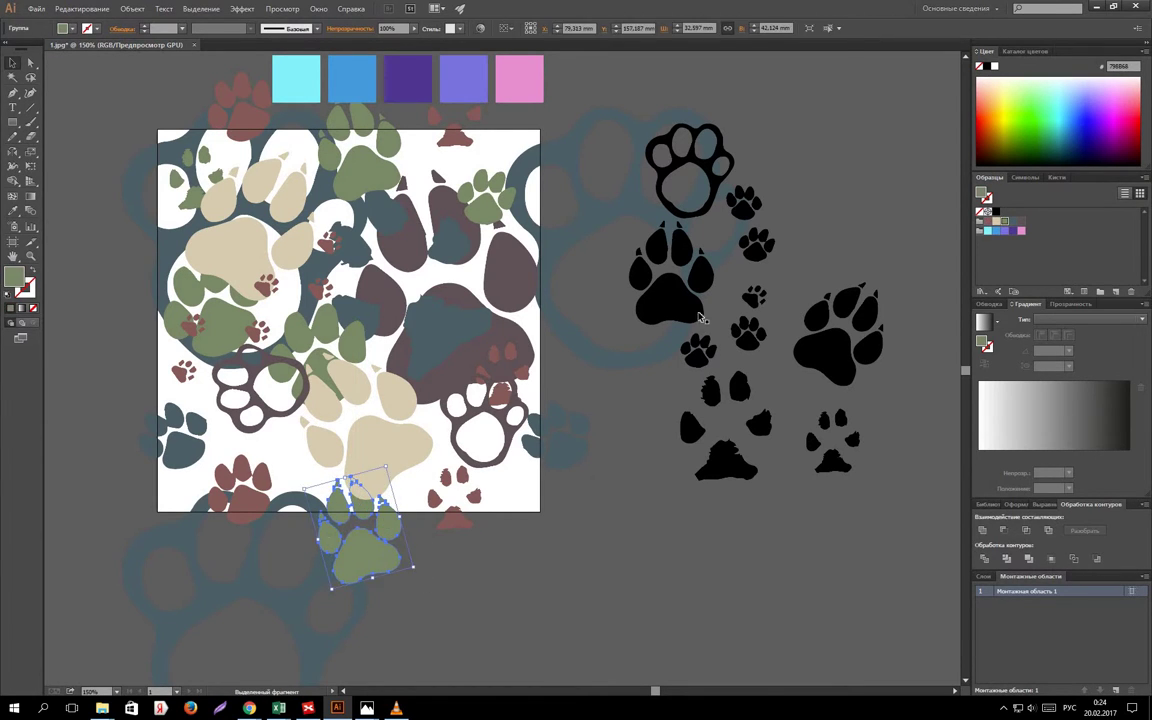
drag(700, 316, 318, 492)
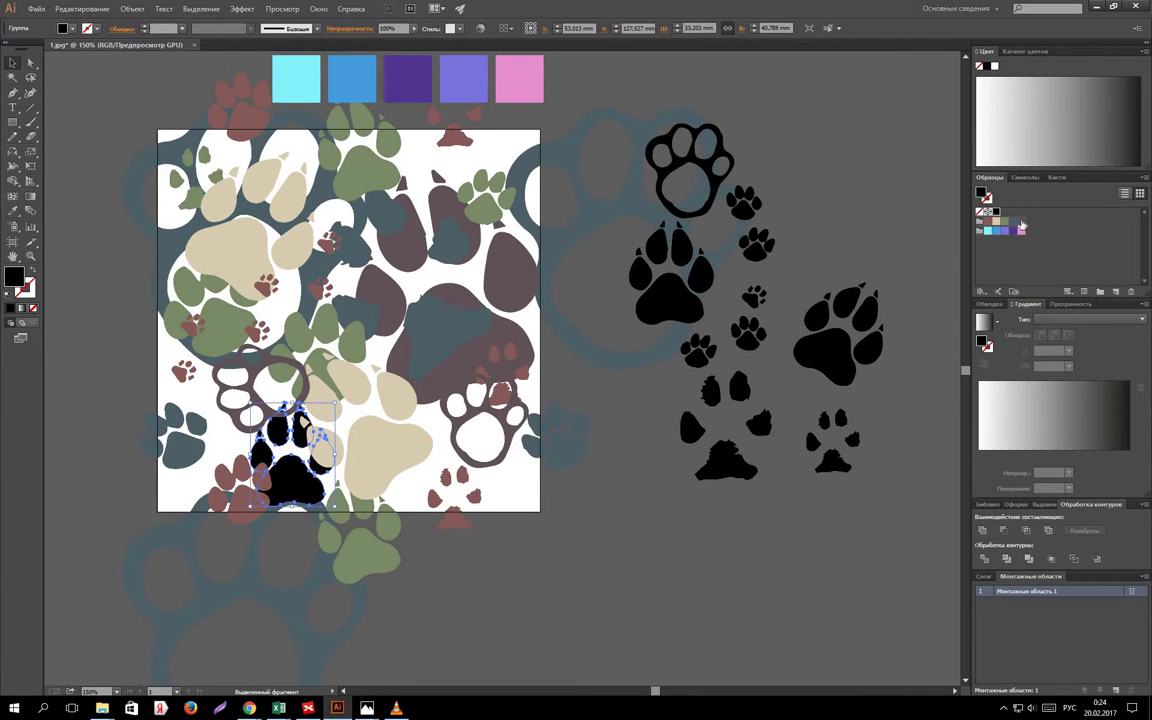
key(i)
click(385, 452)
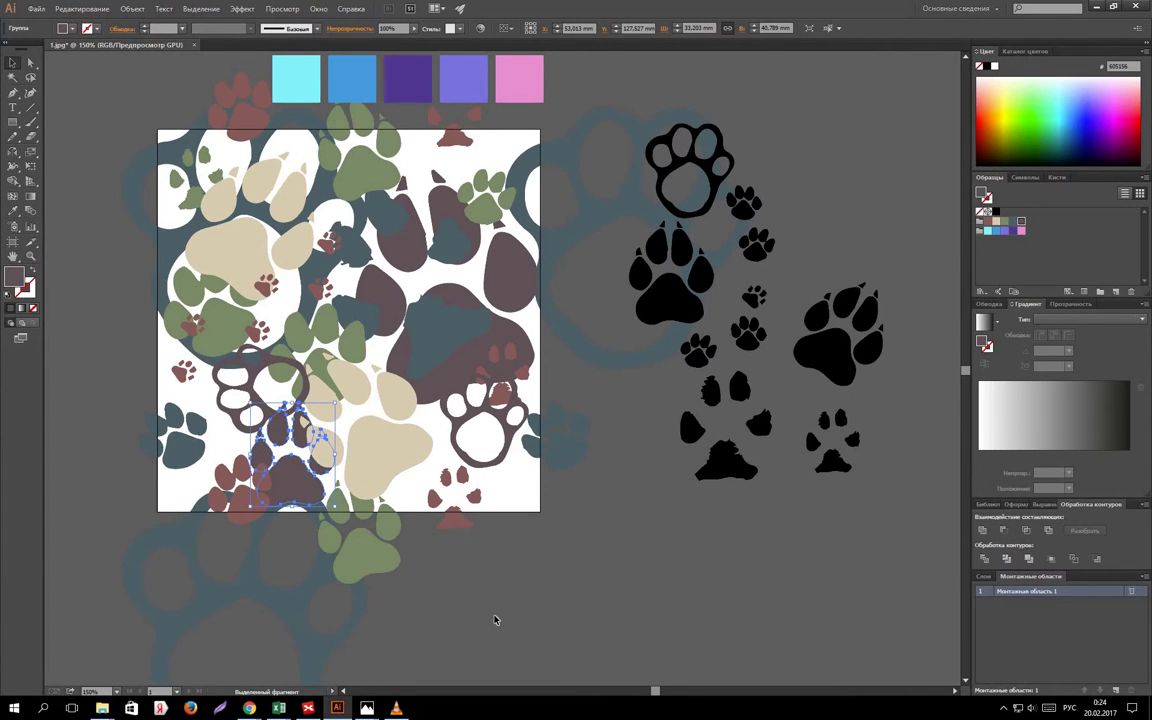
click(435, 627)
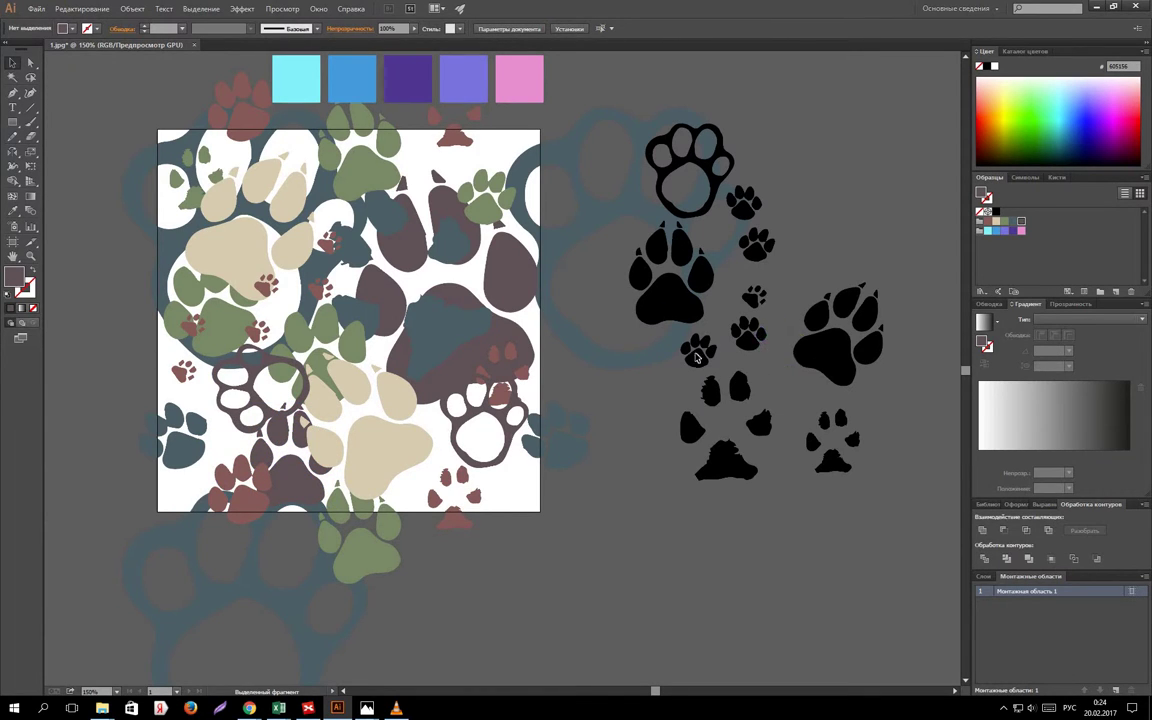
Copy the small paw pair onto the artboard in dark teal and scatter teal paws at lower right.
click(705, 347)
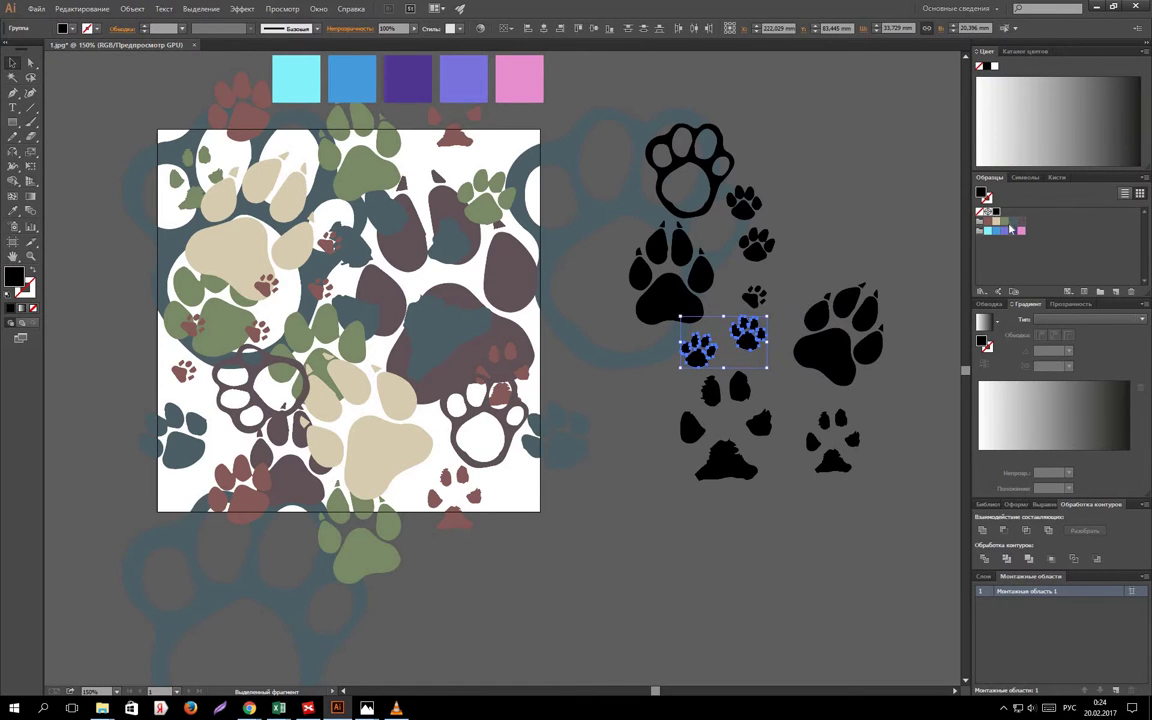
mouse_move(728, 360)
mouse_down()
mouse_move(463, 460)
mouse_move(452, 454)
mouse_up()
right_click(450, 453)
mouse_move(510, 550)
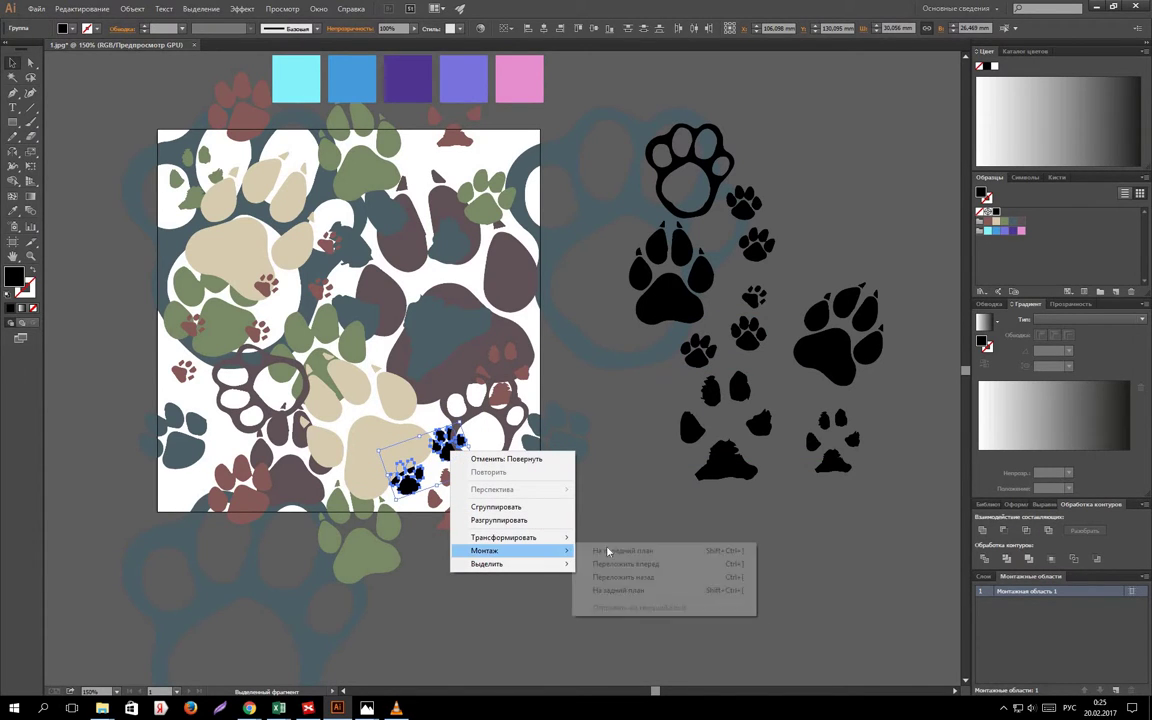
click(914, 175)
click(1014, 224)
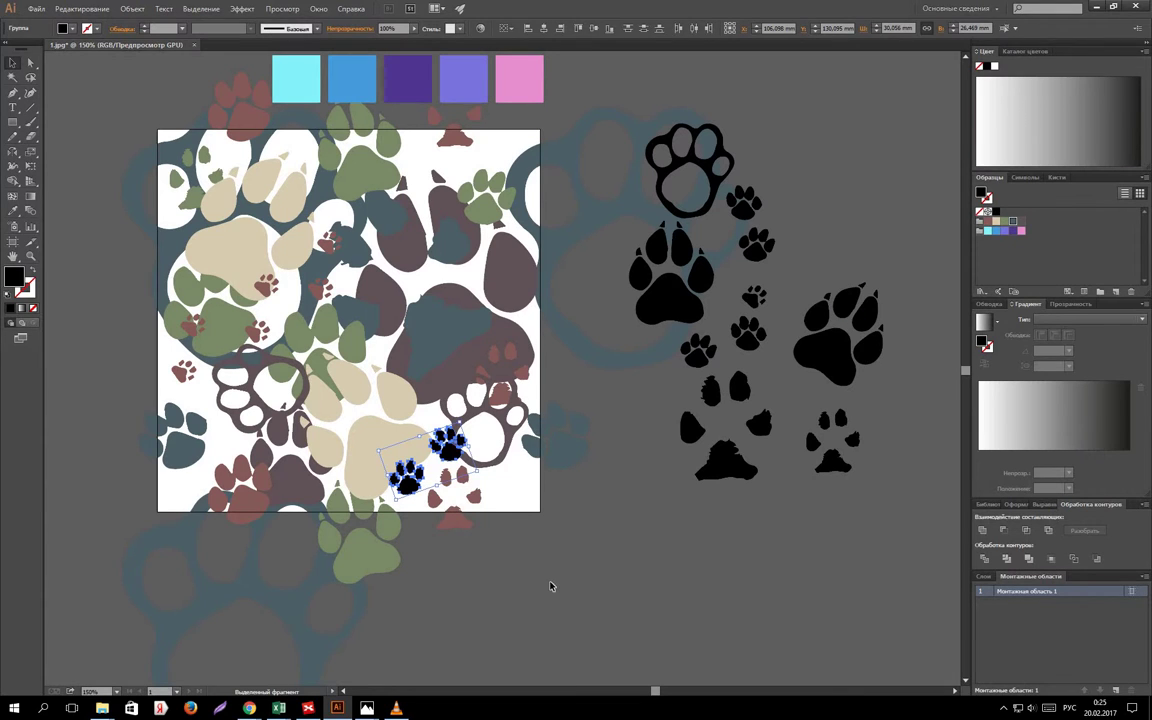
click(425, 412)
drag(425, 412, 394, 388)
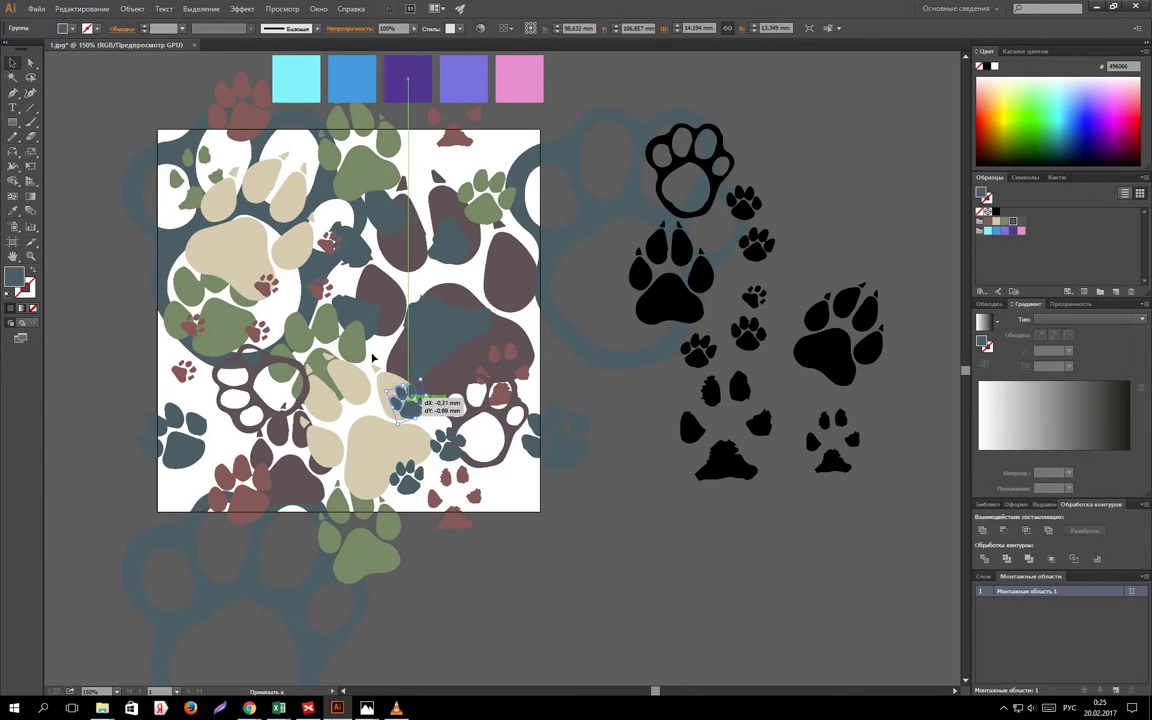
drag(394, 388, 359, 338)
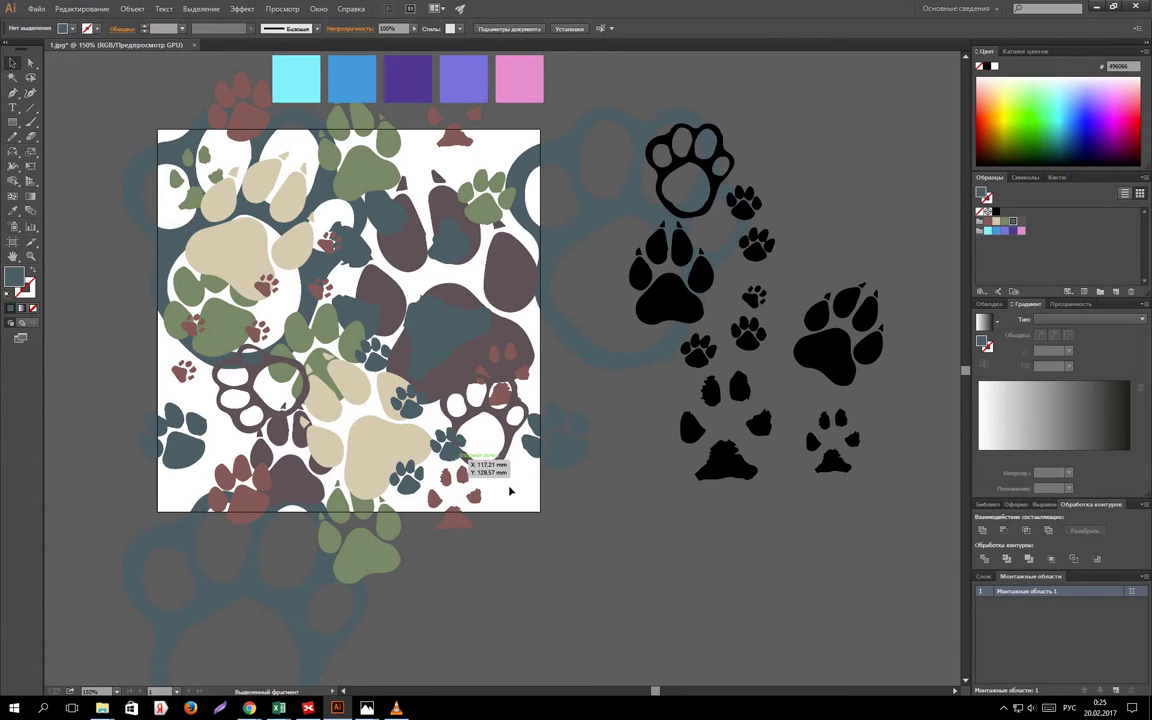
drag(453, 453, 508, 490)
click(516, 418)
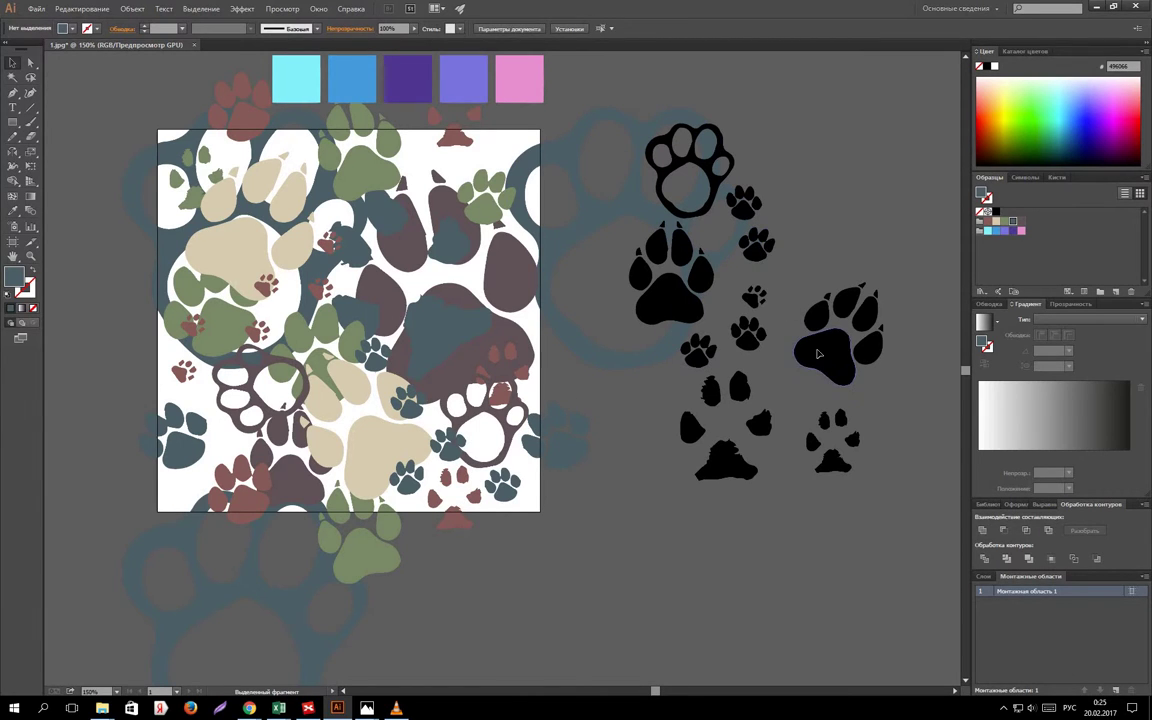
Undo a trial move of the large paw, then copy a small black paw near the artboard's top.
drag(818, 354, 433, 212)
key(ctrl+z)
click(565, 475)
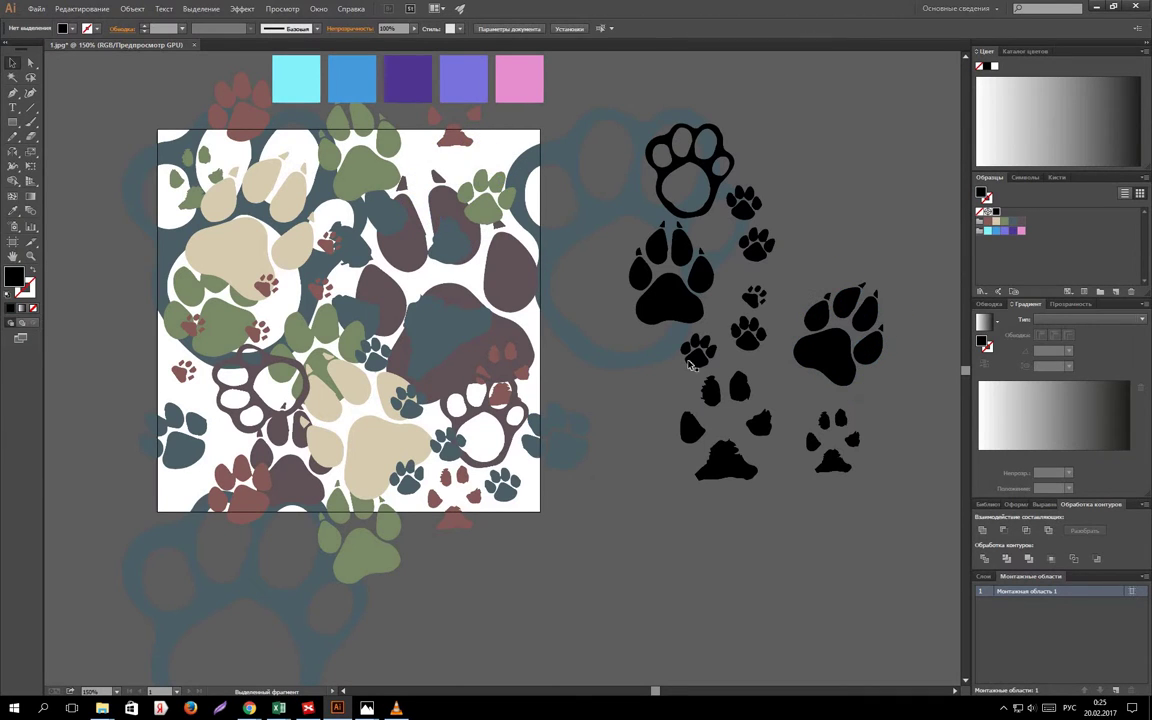
drag(697, 365, 427, 185)
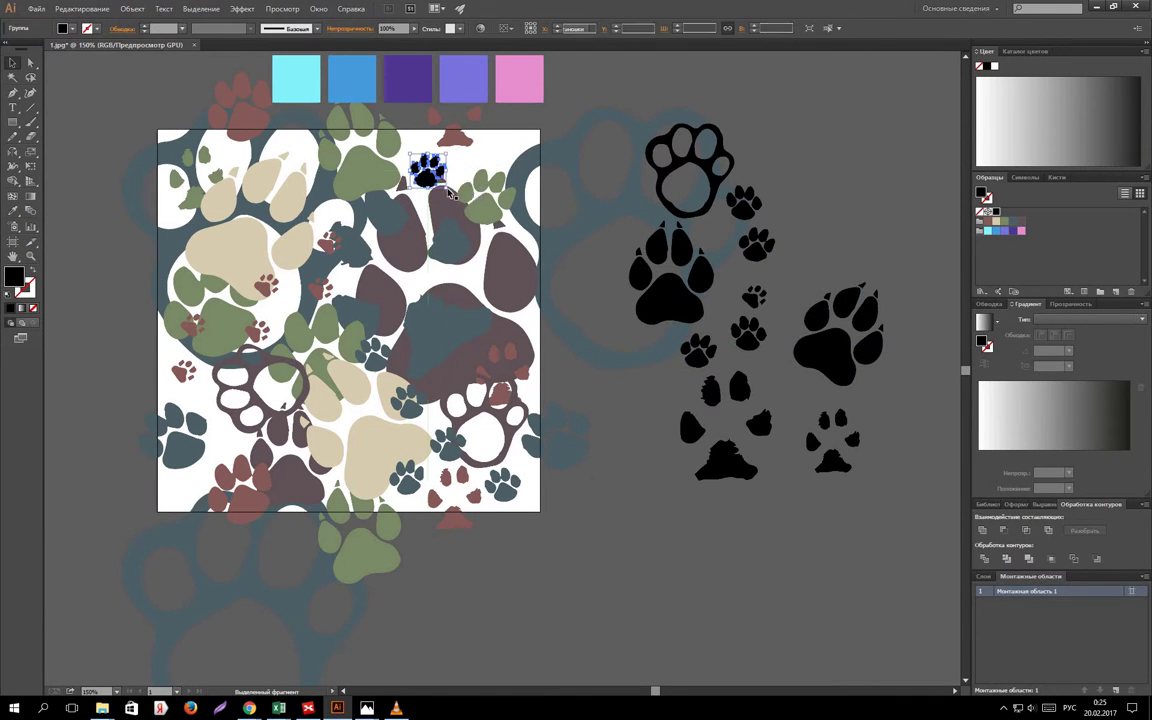
Enlarge the black paw copy, send it to back, rotate it about 164°, and colour it beige.
mouse_move(446, 187)
mouse_down()
mouse_move(540, 275)
mouse_move(443, 219)
mouse_up()
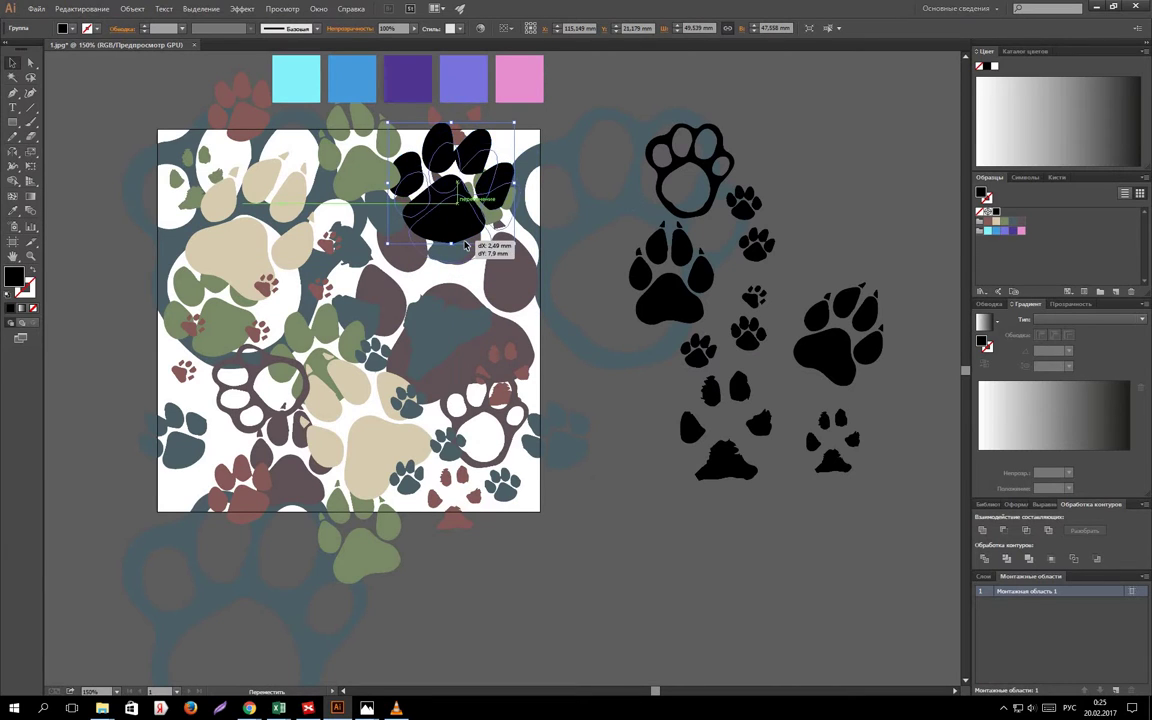
right_click(455, 240)
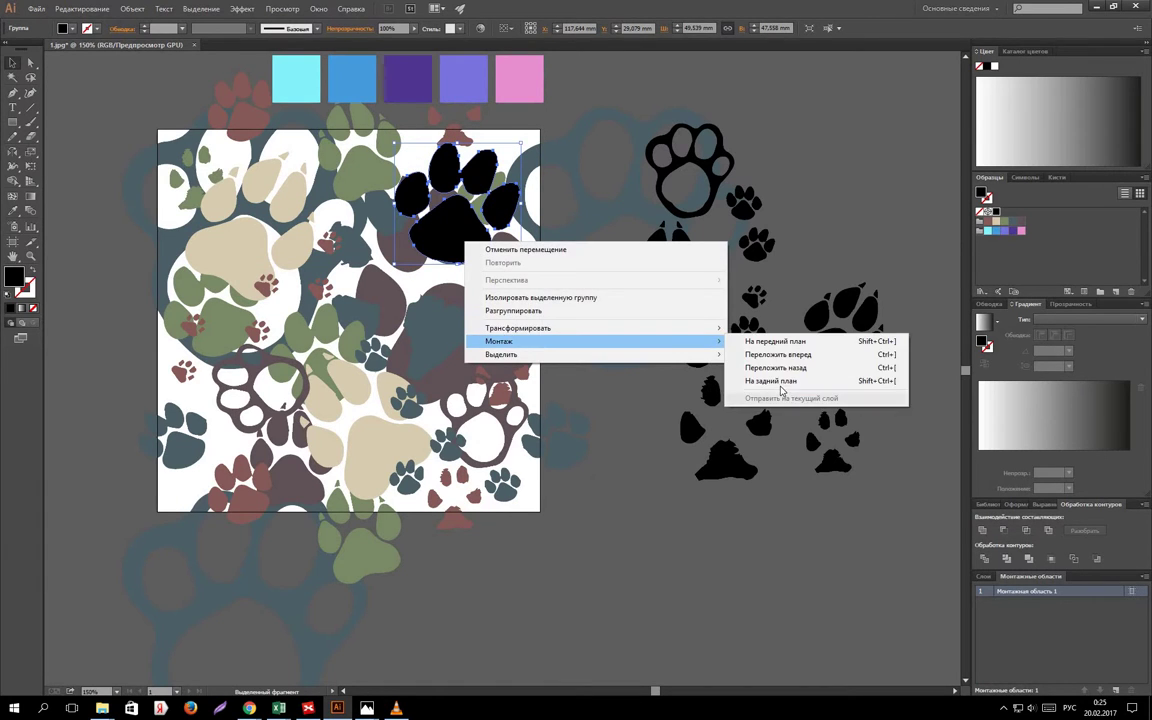
click(775, 380)
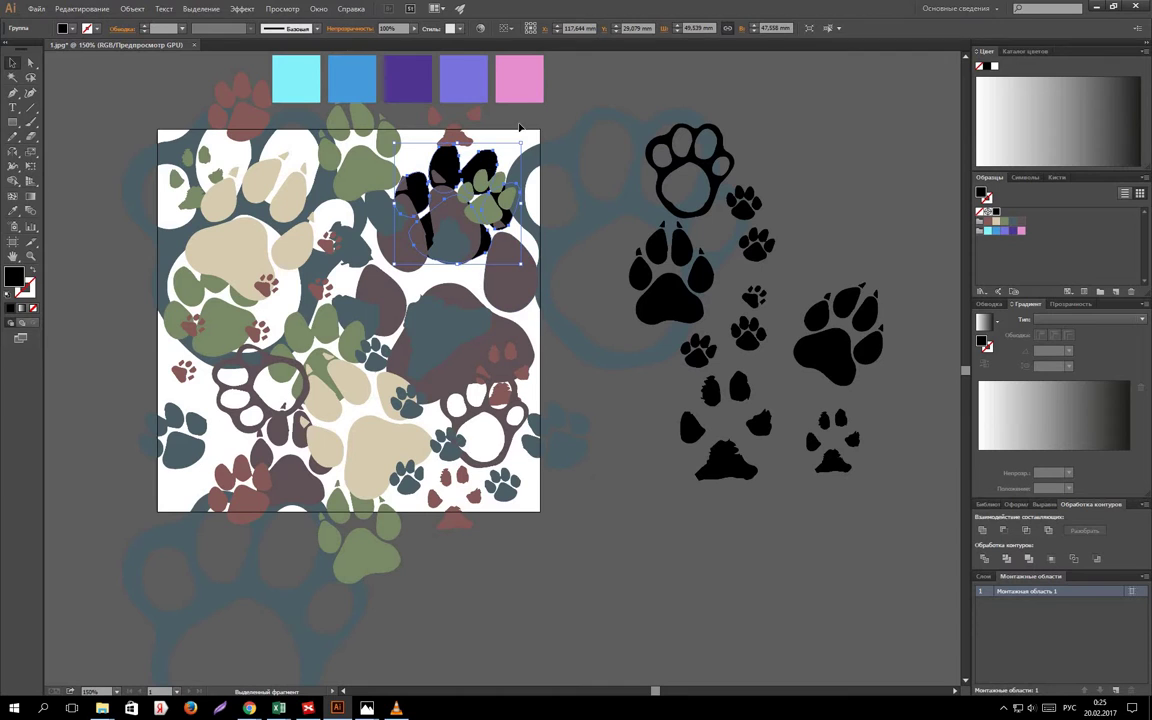
mouse_move(495, 196)
mouse_down()
mouse_move(470, 200)
mouse_move(457, 282)
mouse_up()
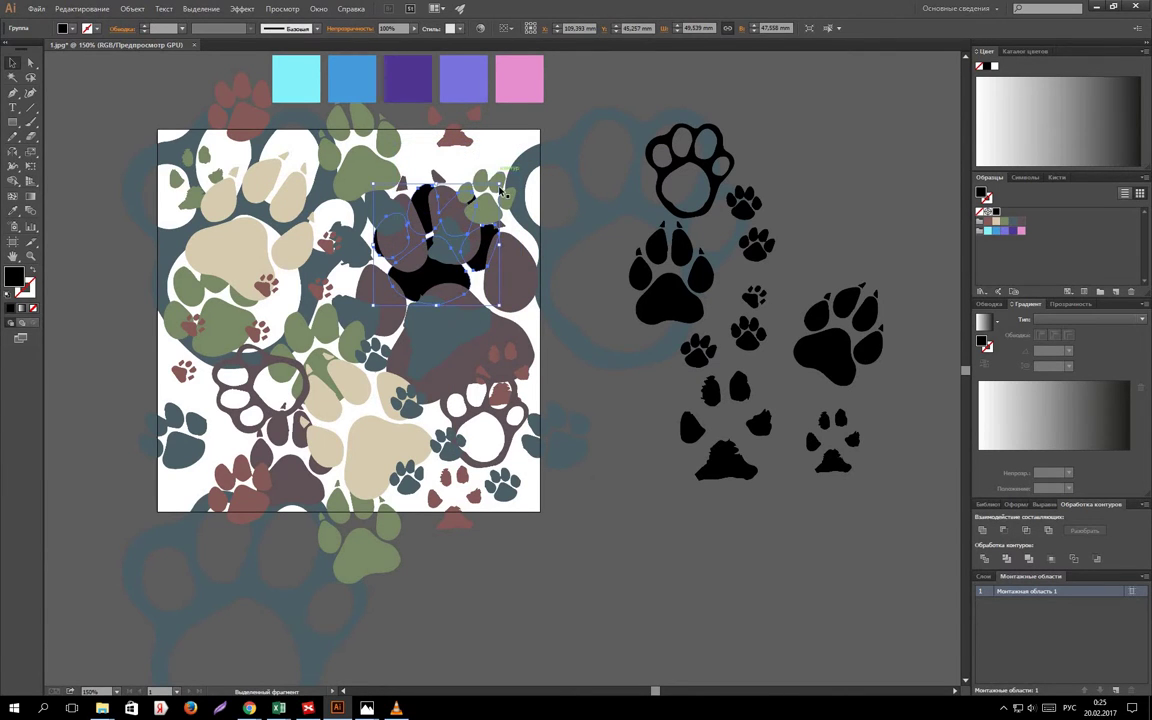
shift+drag(553, 113, 642, 93)
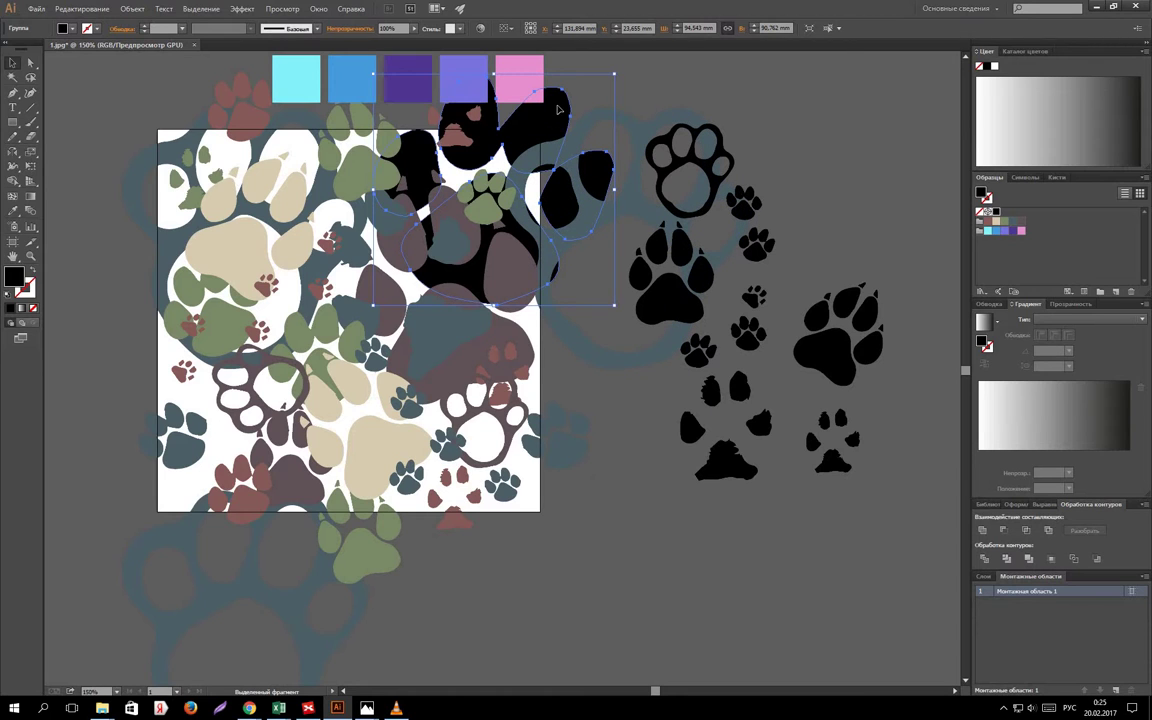
drag(554, 122, 546, 126)
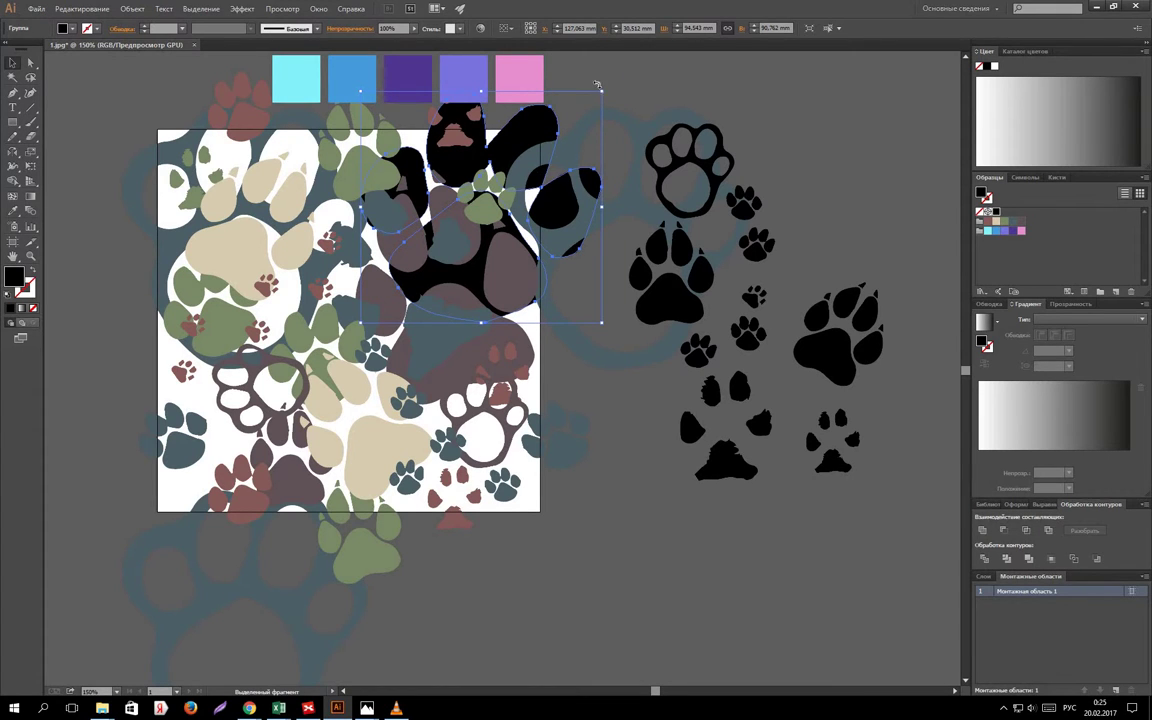
drag(597, 85, 323, 293)
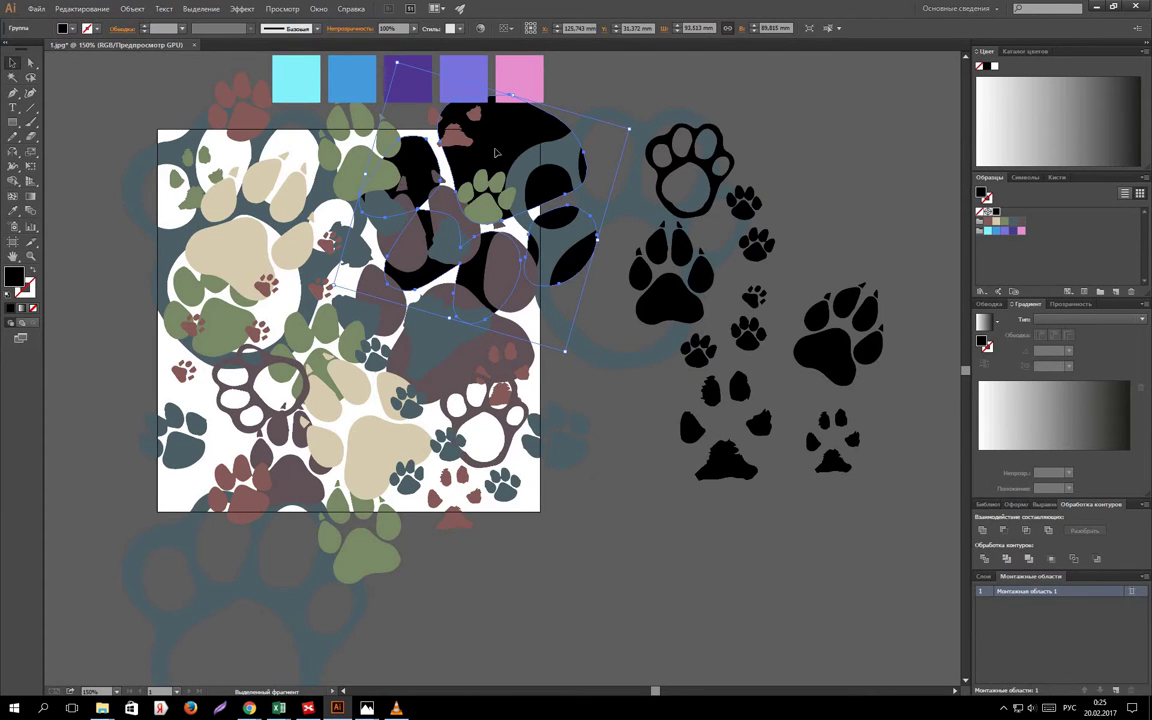
mouse_move(508, 132)
mouse_down()
mouse_move(446, 185)
mouse_move(461, 164)
mouse_up()
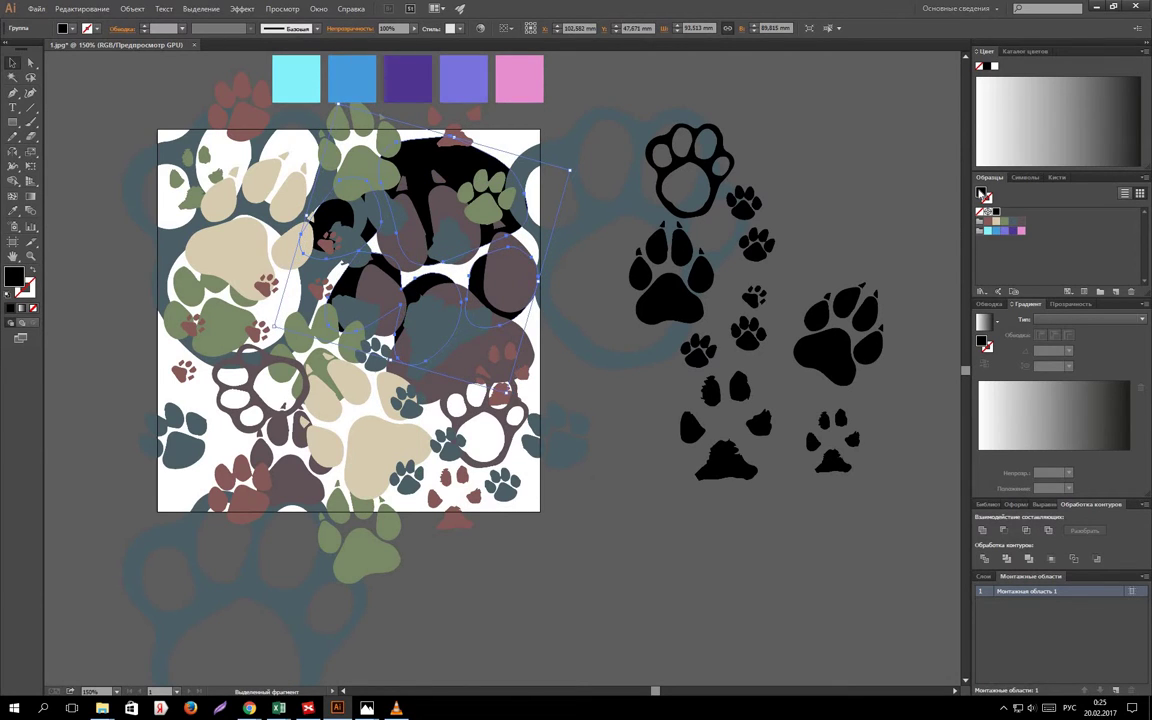
click(995, 223)
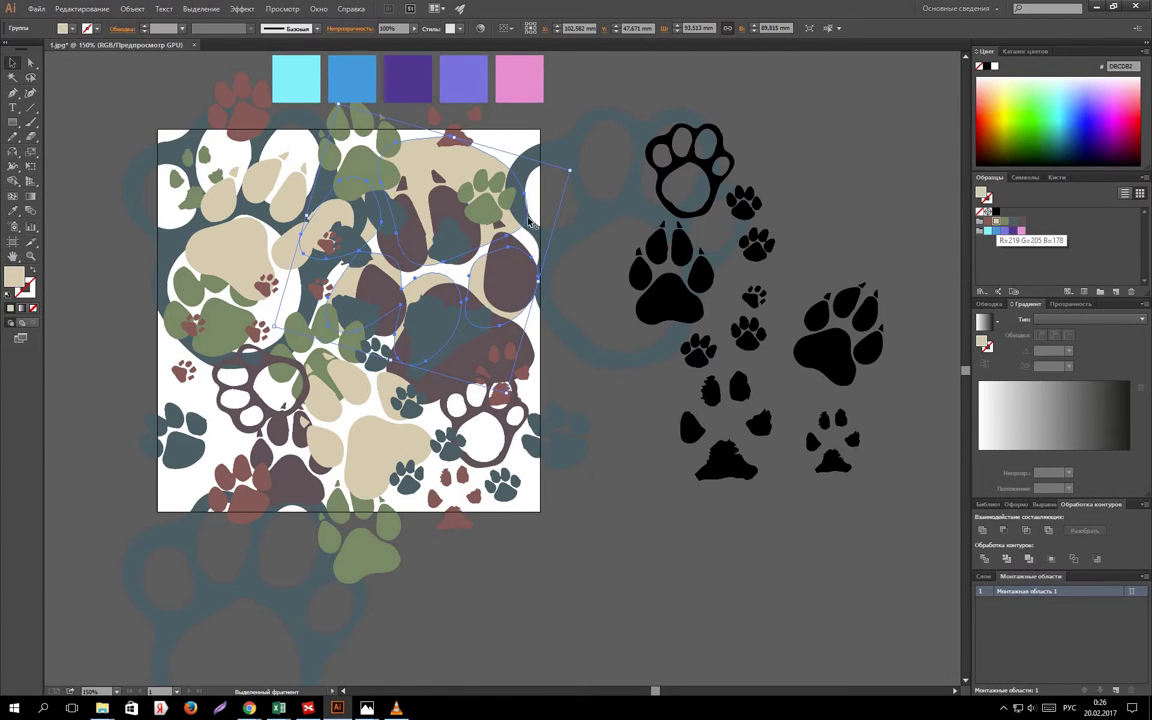
click(542, 535)
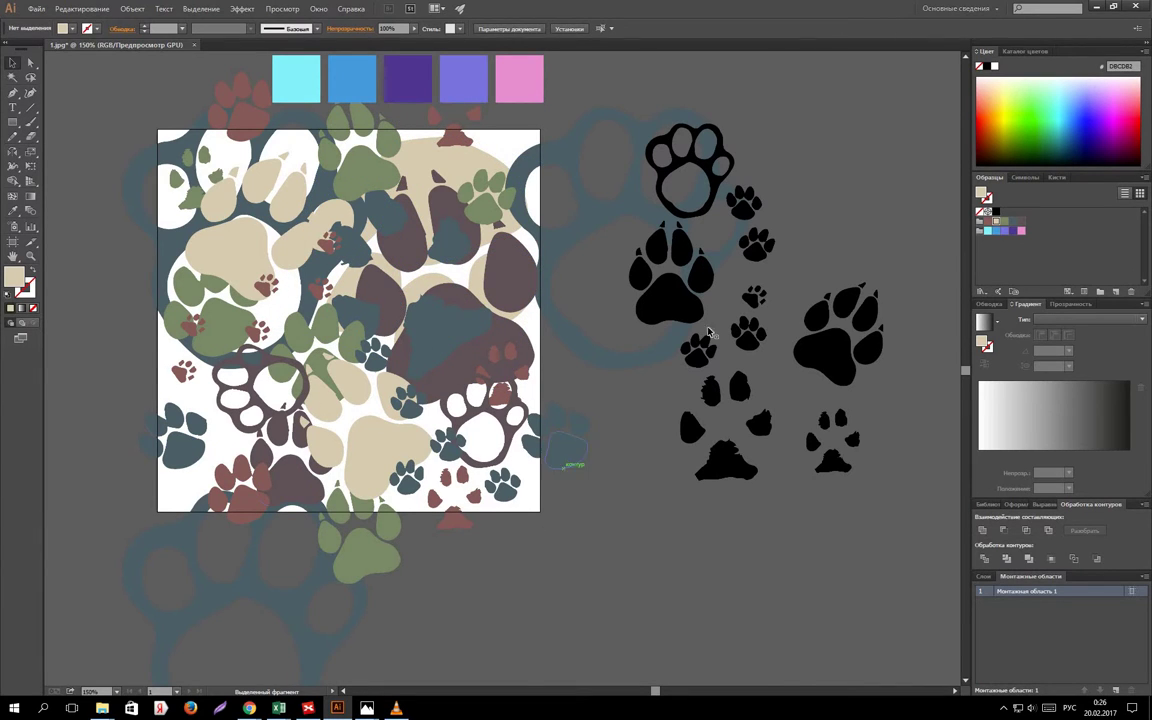
click(845, 368)
key(ctrl+v)
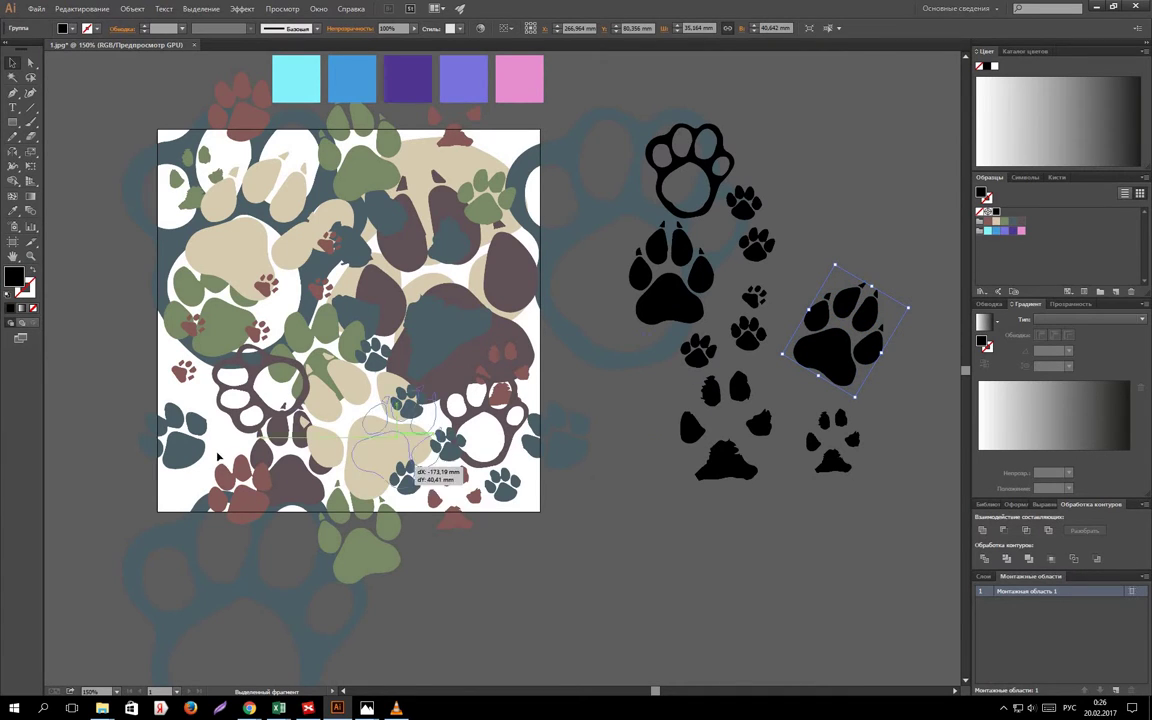
drag(505, 400, 222, 460)
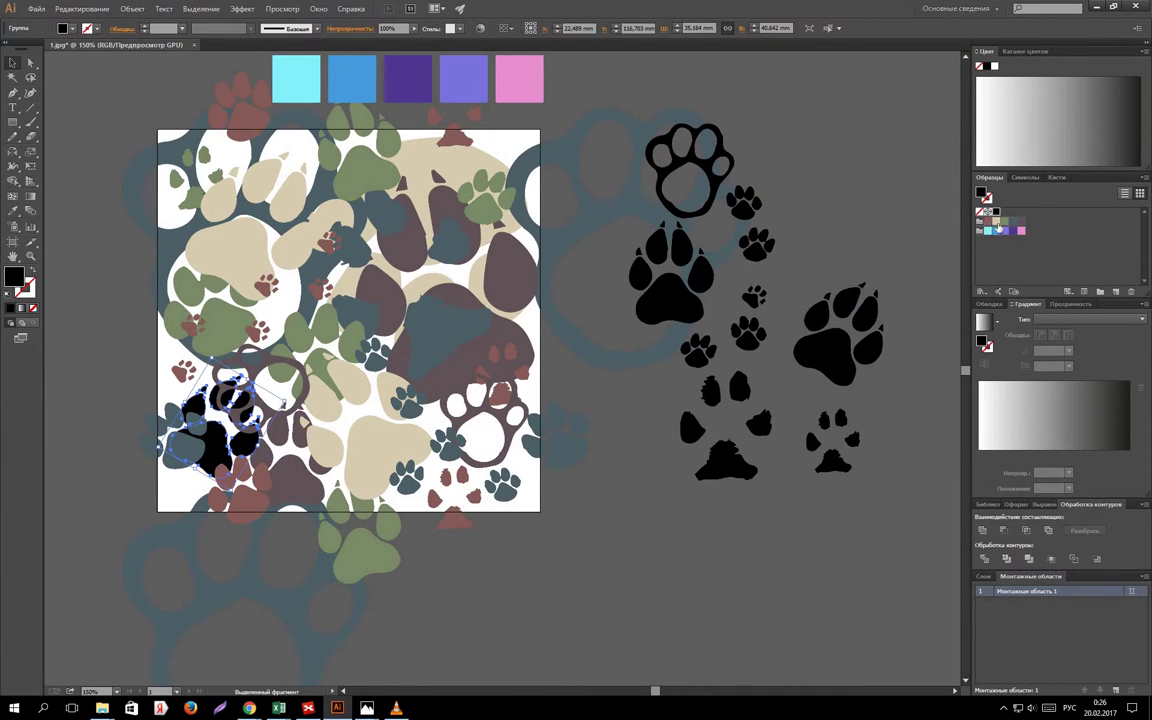
click(1004, 220)
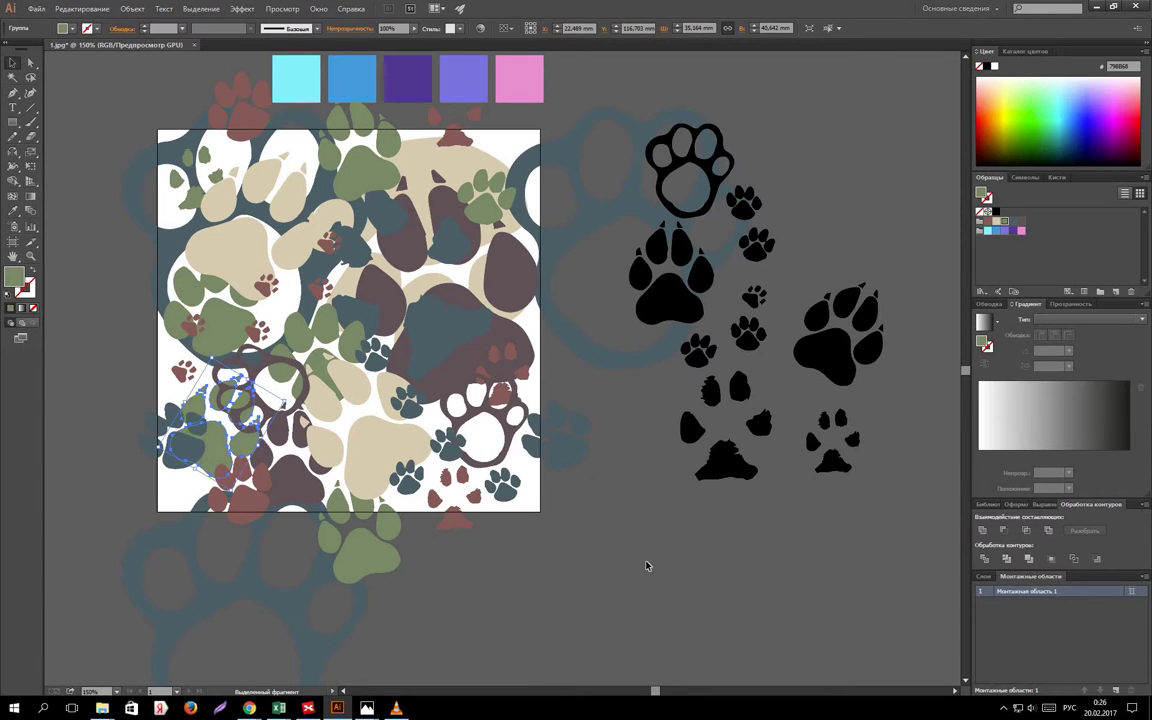
click(752, 359)
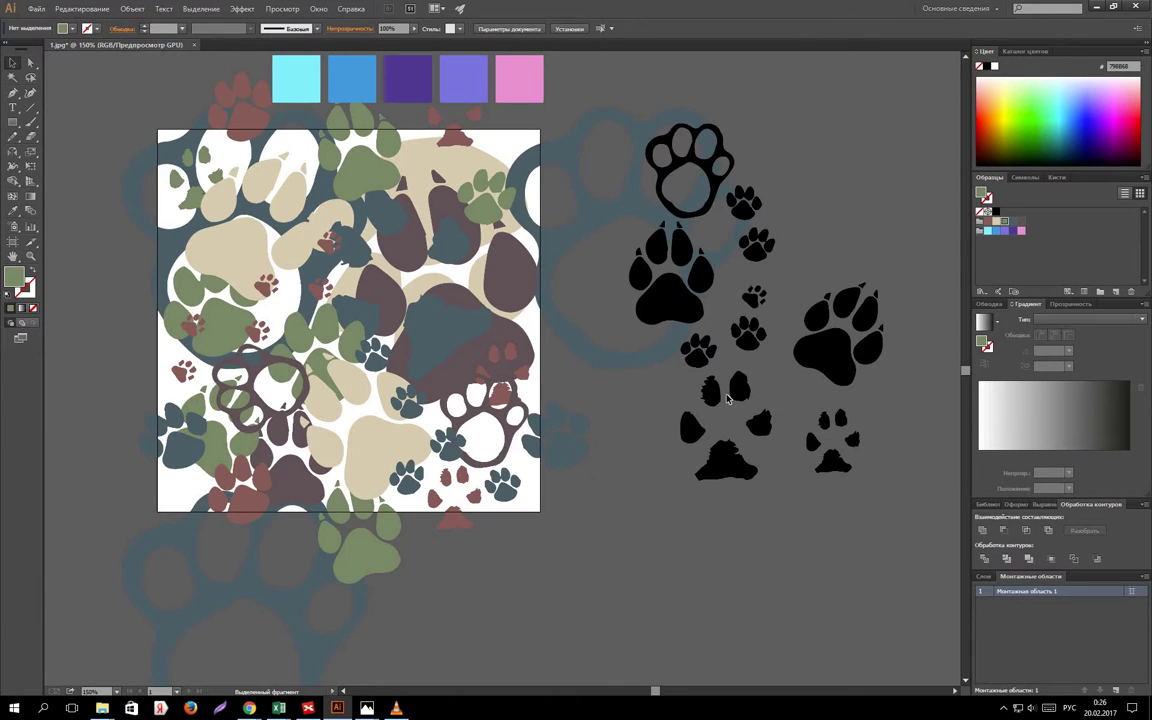
Add a beige small paw into a gap and place a rotated small paw copy in the pattern.
drag(745, 297, 391, 243)
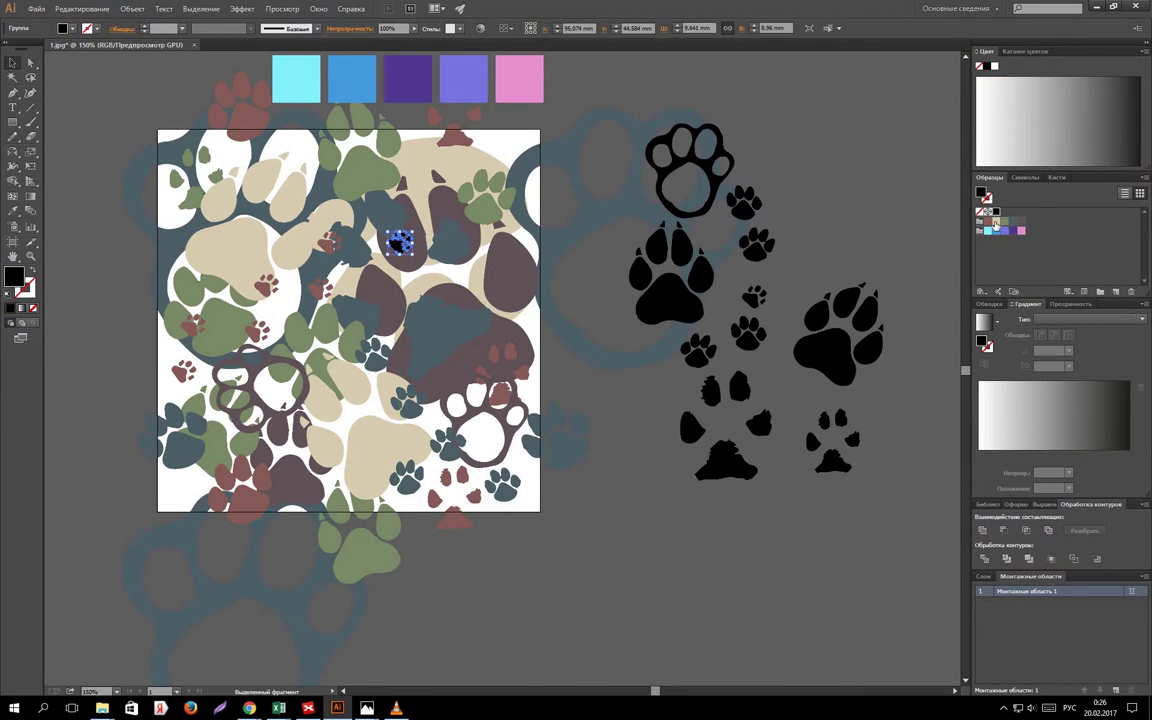
click(994, 222)
drag(405, 242, 381, 209)
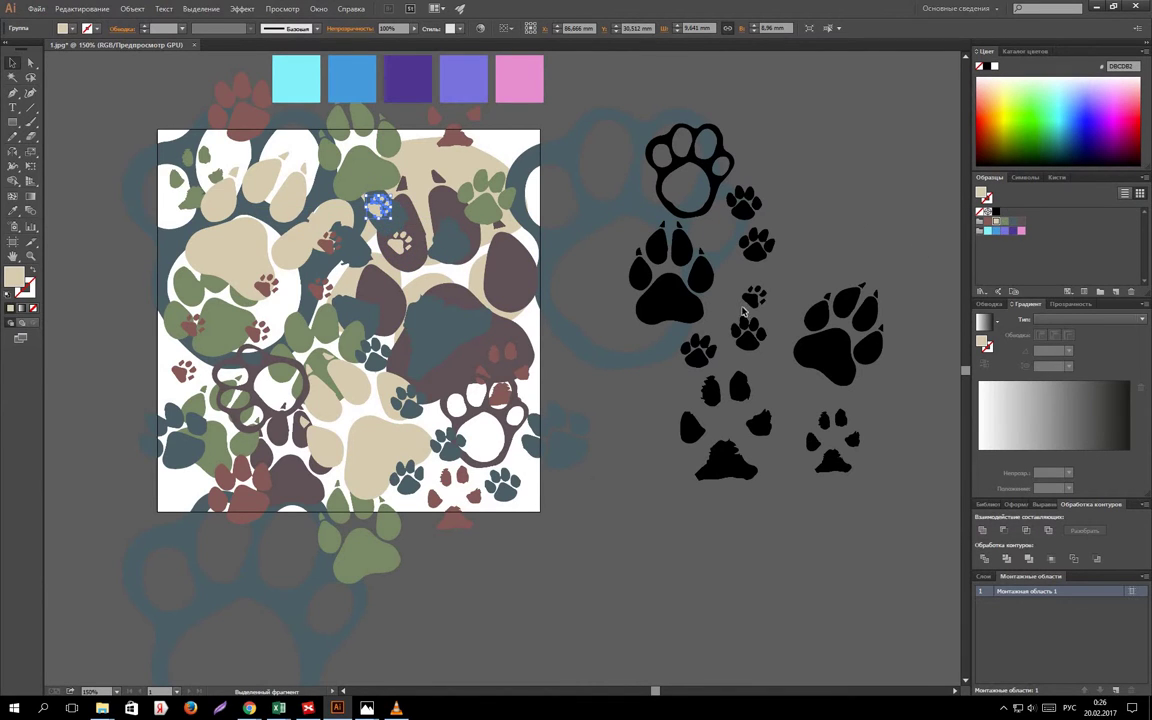
drag(748, 330, 659, 394)
drag(635, 473, 636, 402)
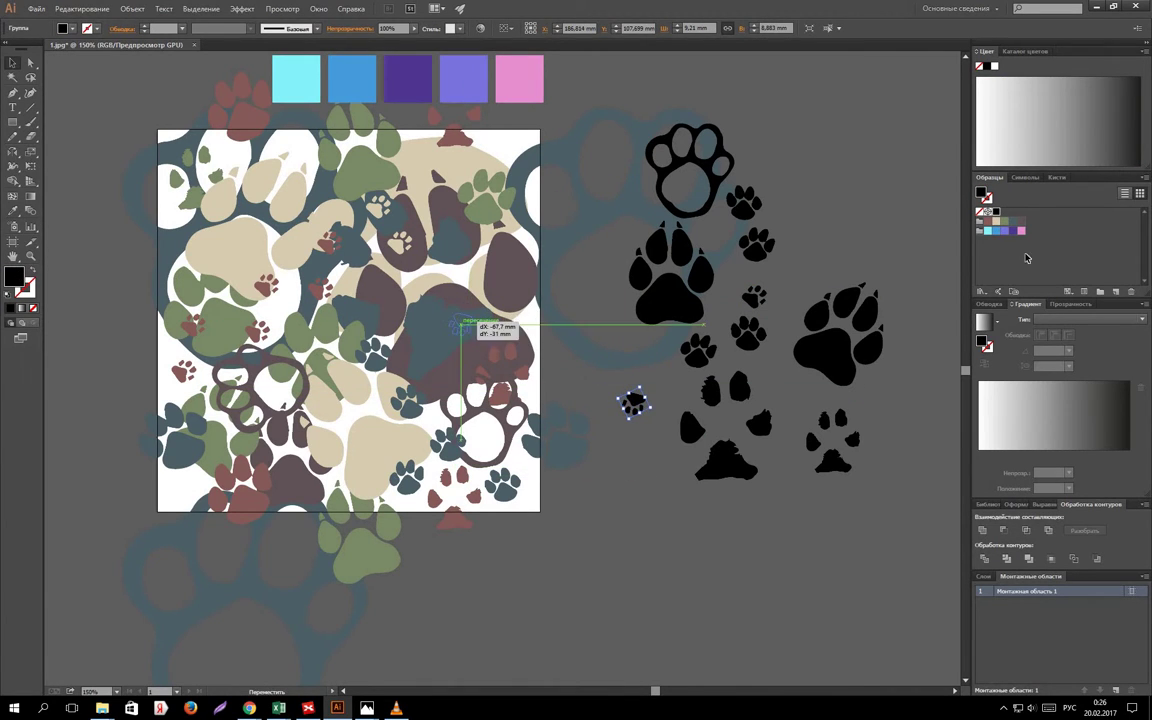
drag(476, 316, 415, 348)
click(553, 517)
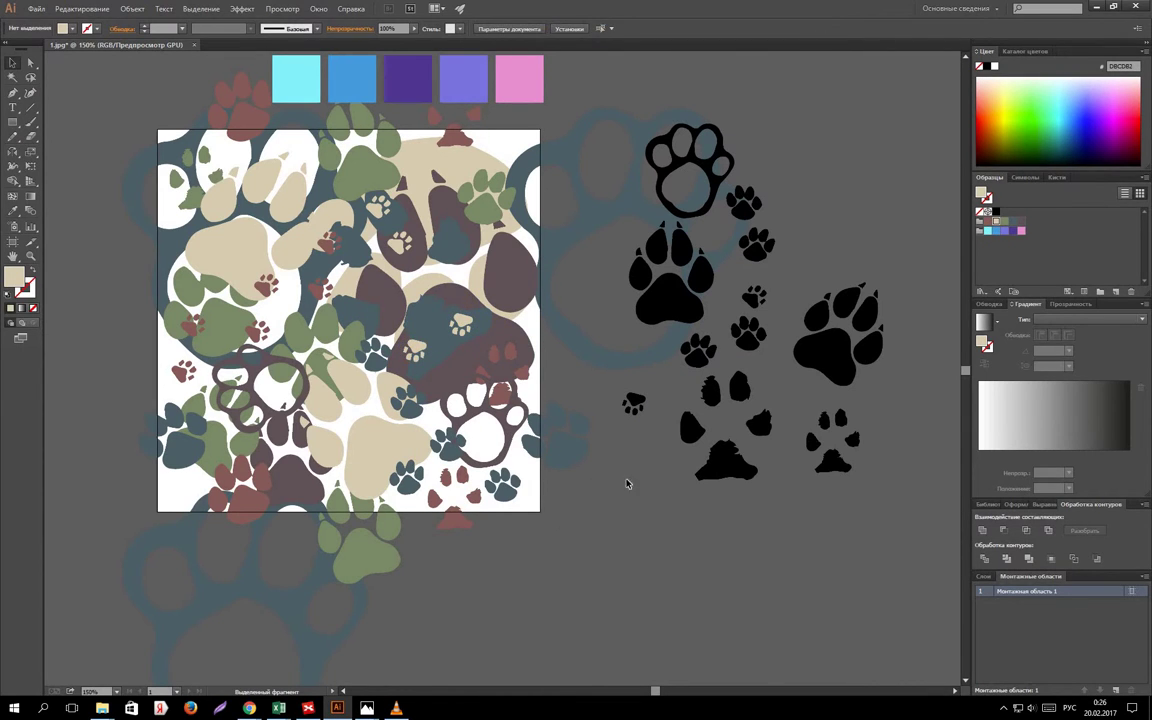
Put a maroon small paw at upper left, change its stacking order, and add a copy lower down.
drag(748, 332, 216, 230)
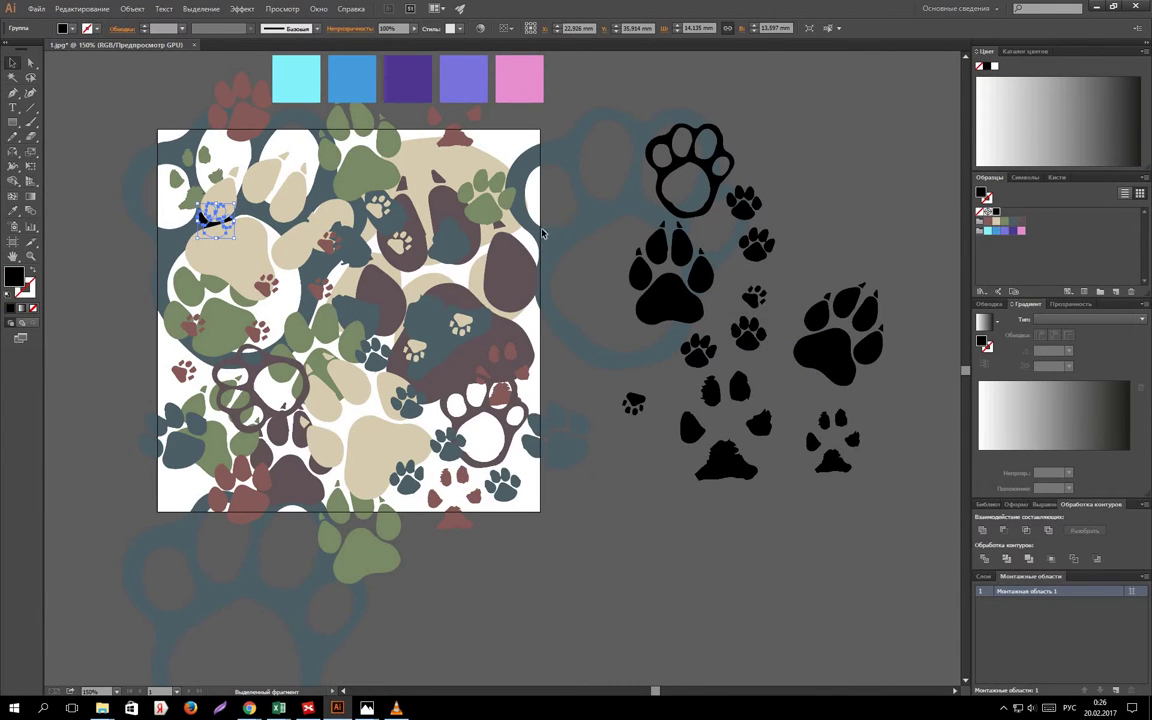
right_click(211, 221)
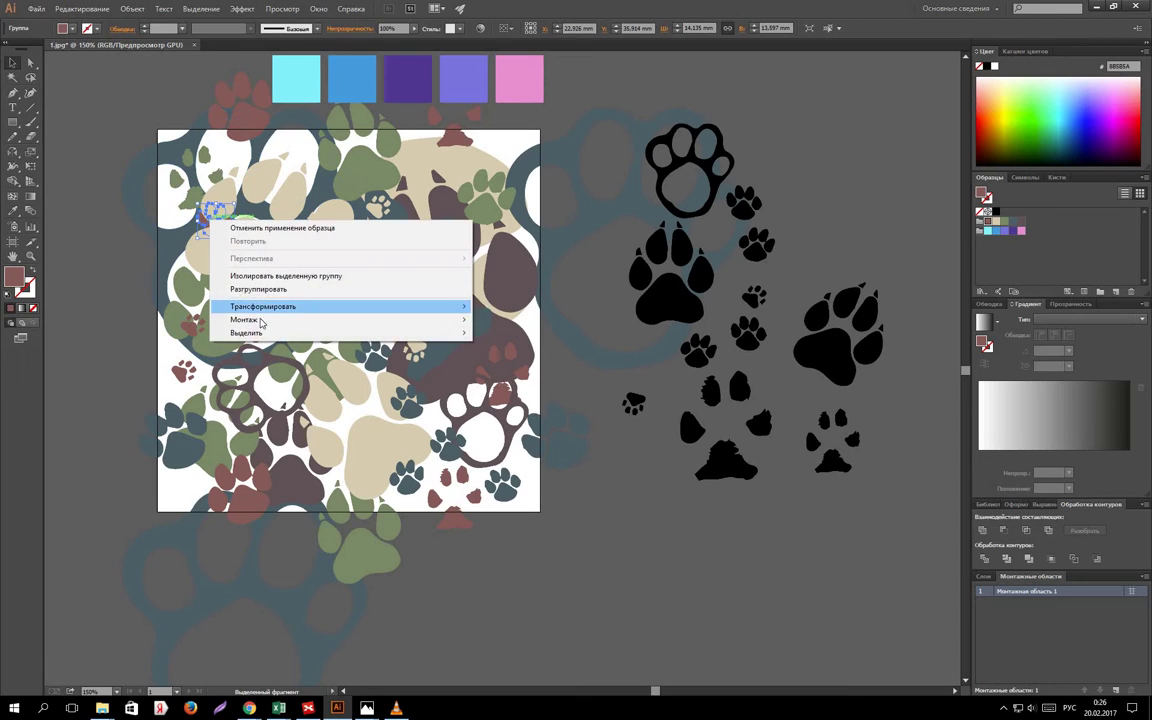
mouse_move(244, 319)
click(493, 333)
click(596, 511)
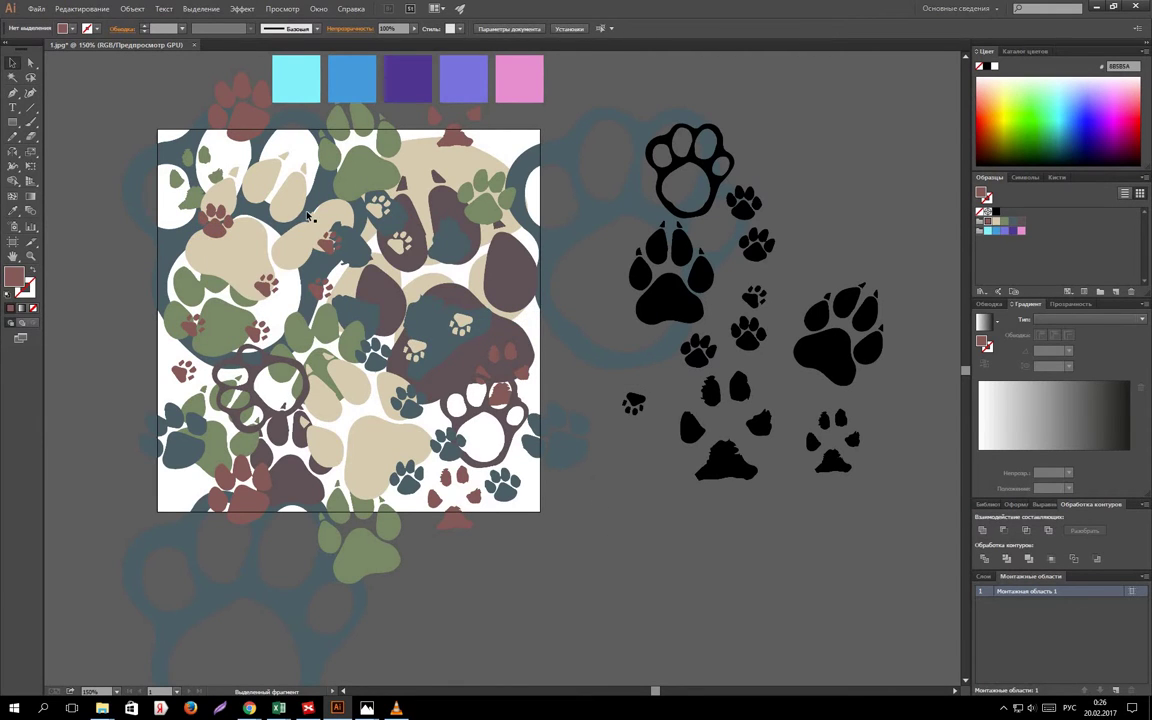
mouse_move(199, 247)
mouse_down()
mouse_move(350, 420)
mouse_move(342, 433)
mouse_up()
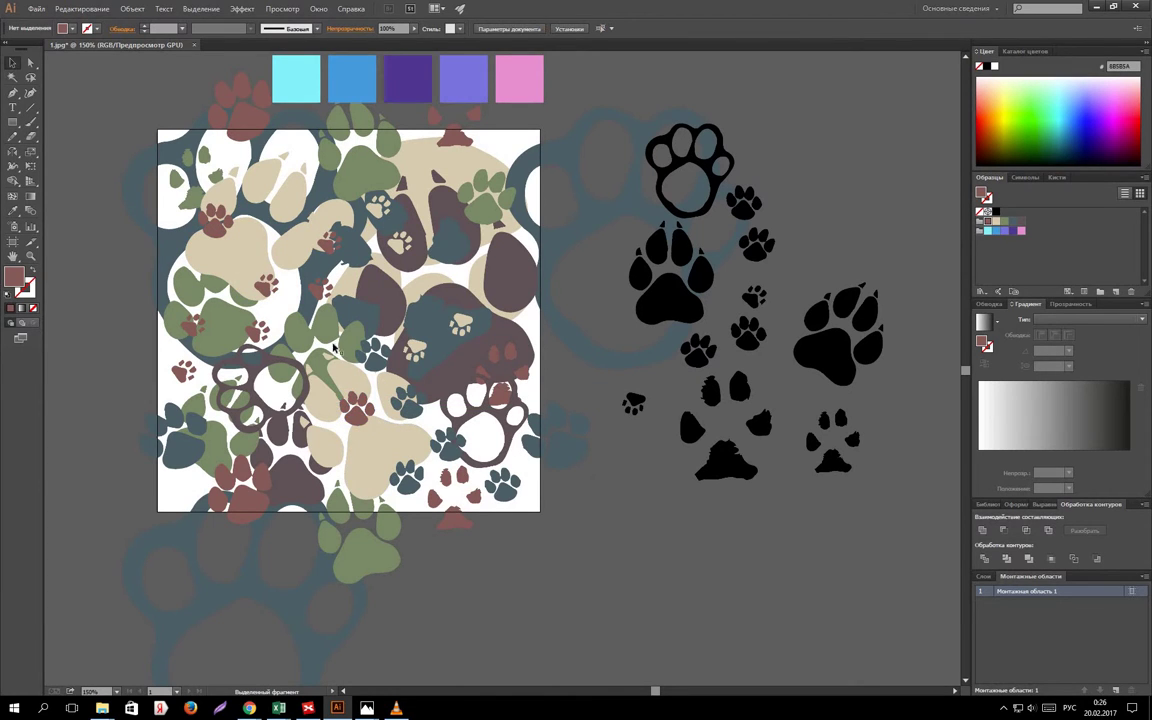
drag(502, 428, 513, 466)
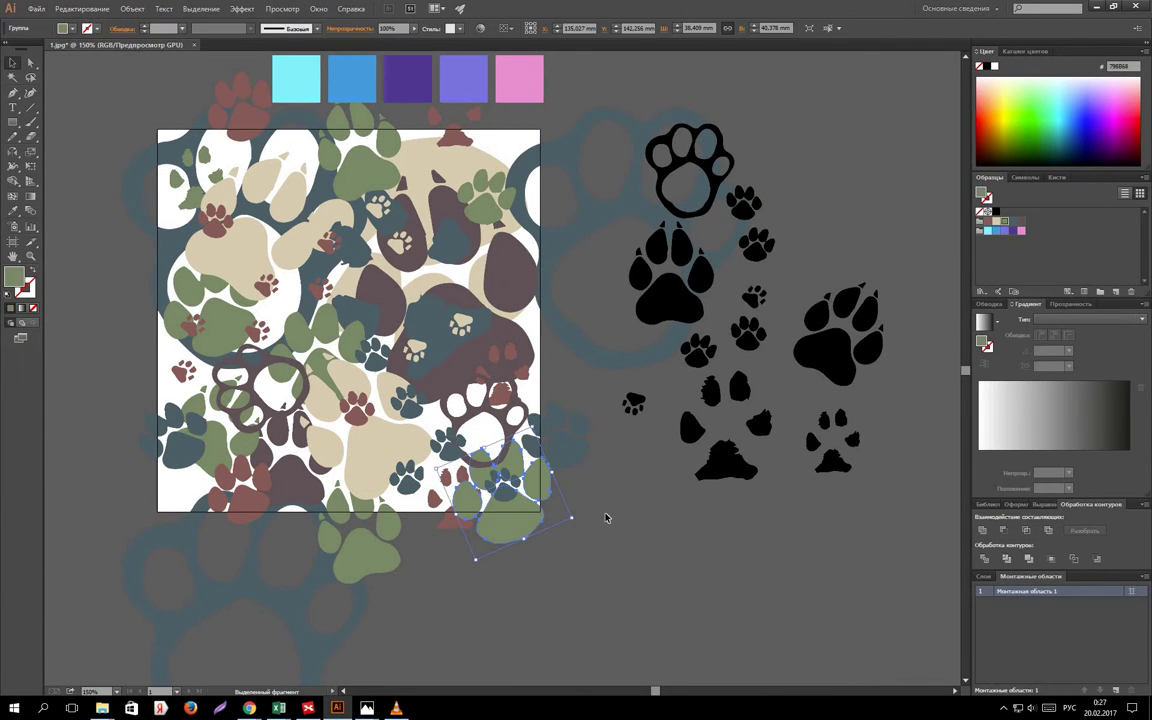
Copy the bottom-edge green paw group 150 mm left via the X field, undoing a trial vertical move.
key(ctrl+shift+a)
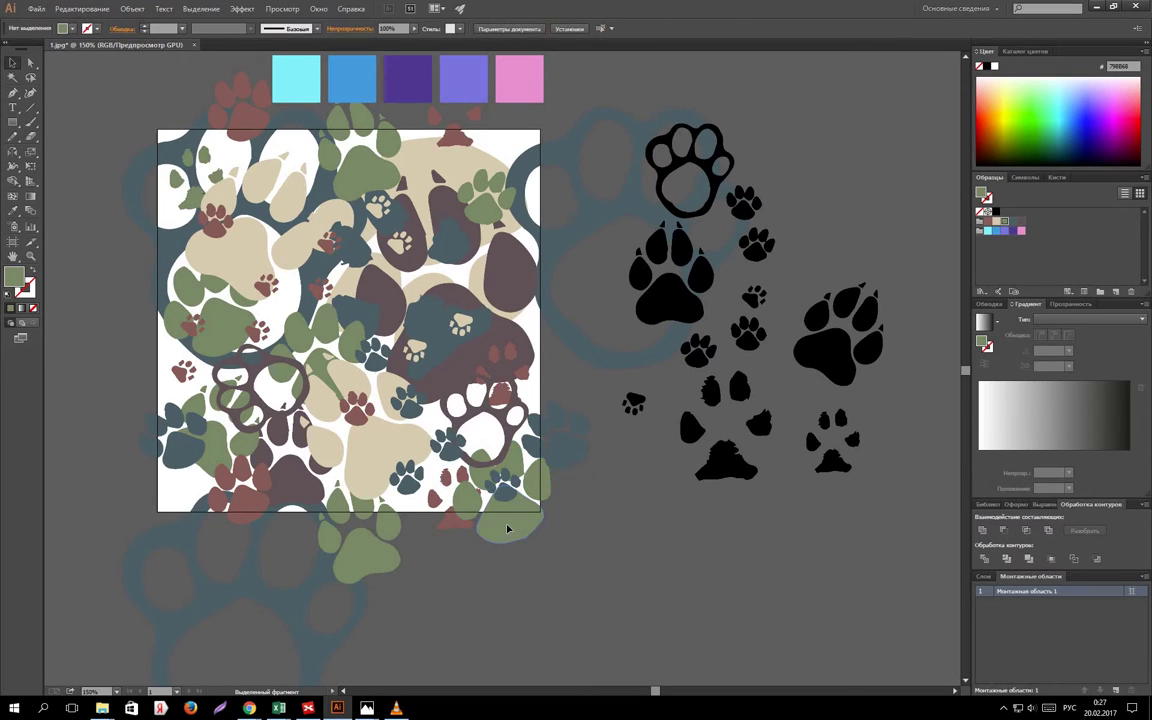
click(507, 529)
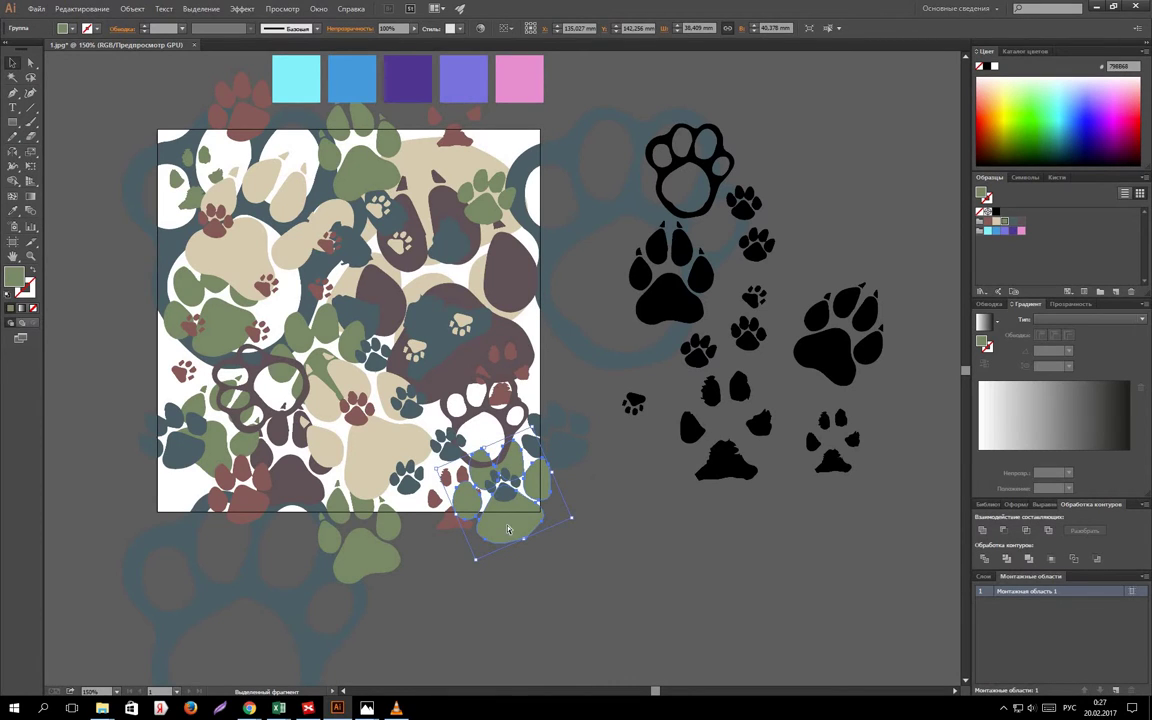
key(a)
key(v)
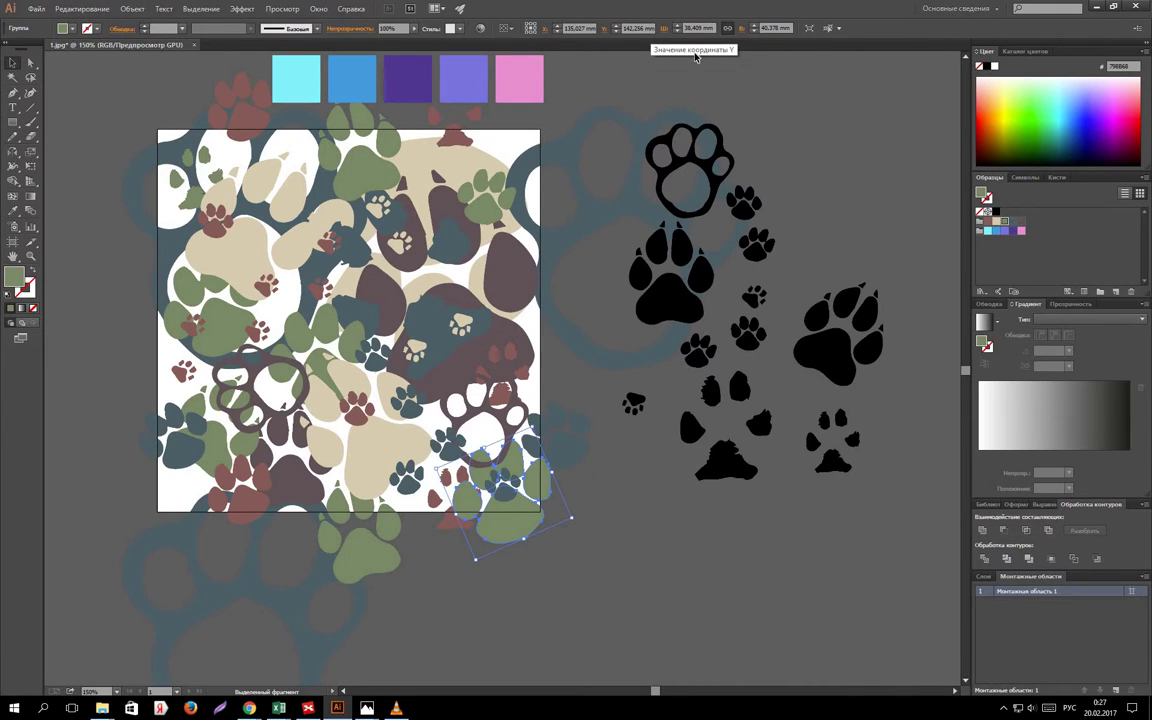
key(Delete)
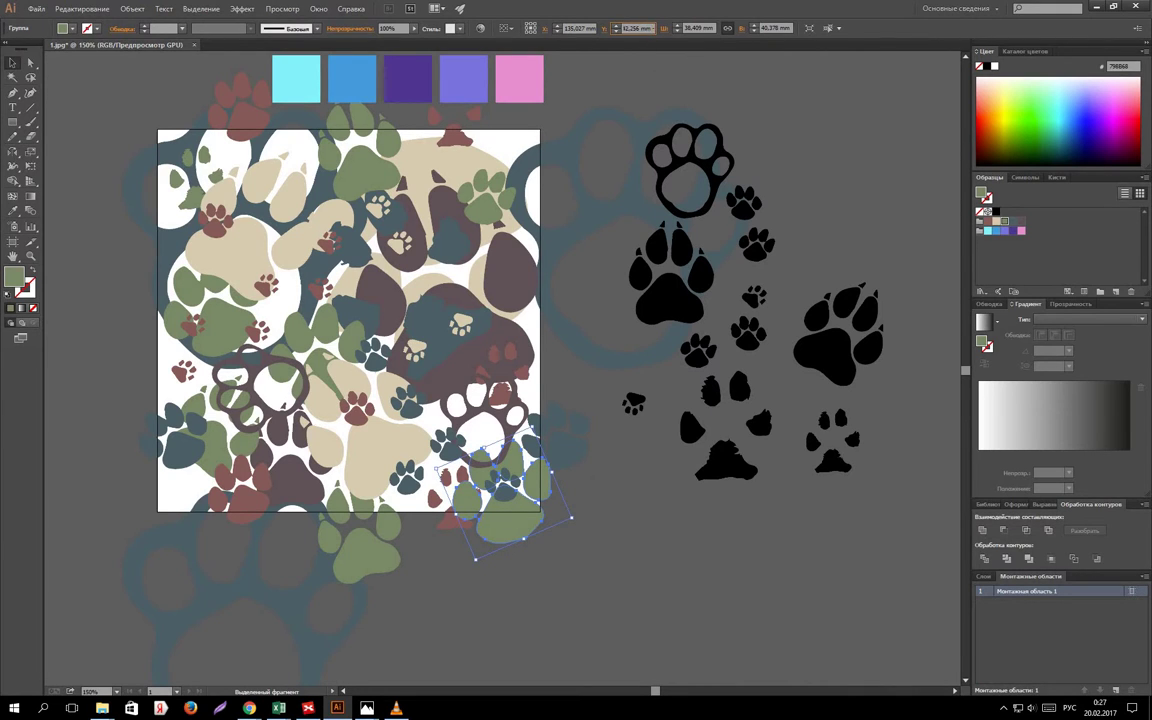
text(-150)
key(Return)
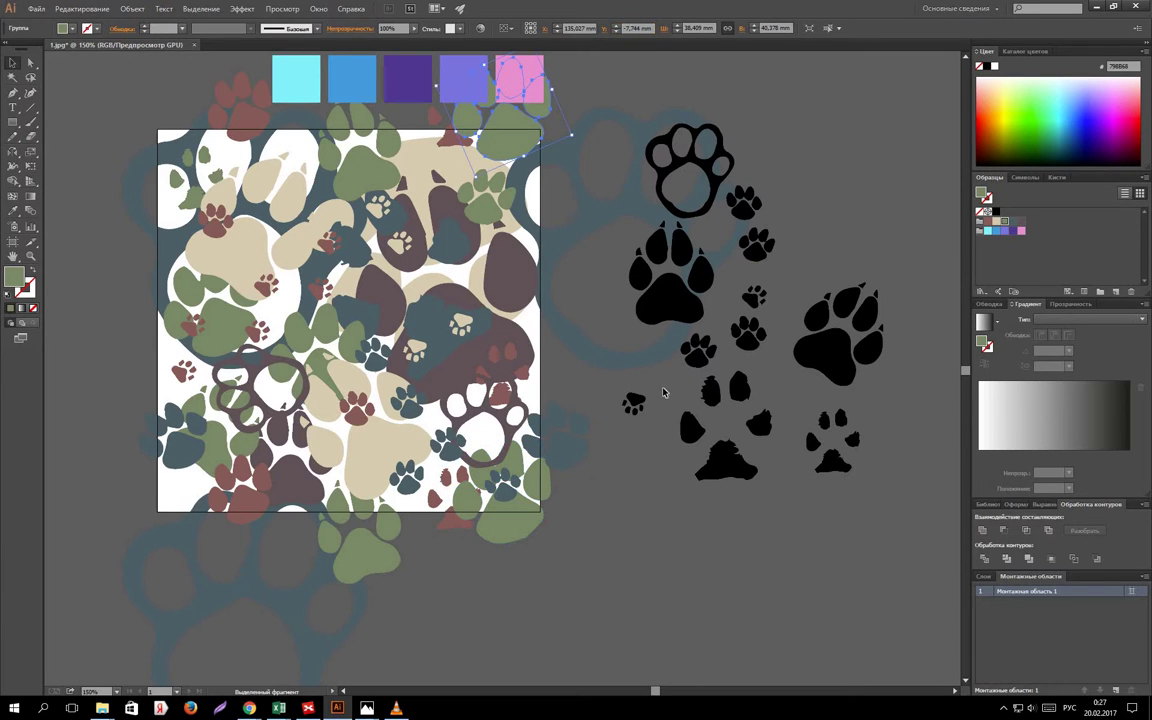
key(ctrl+z)
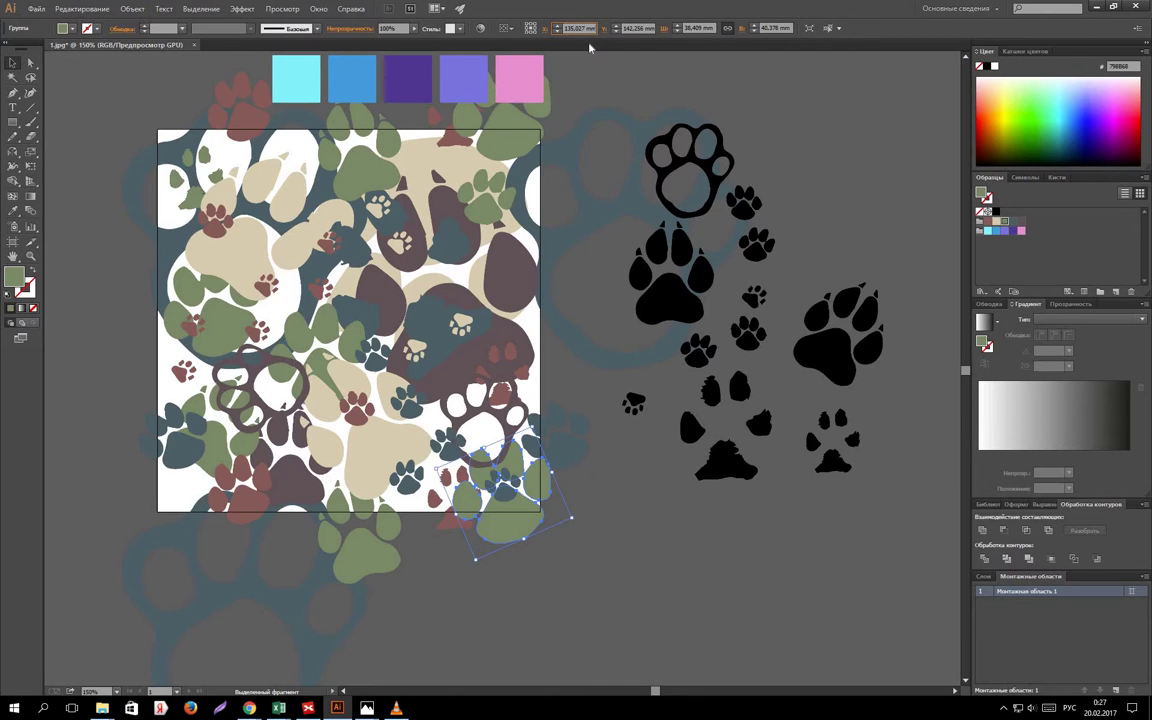
click(567, 28)
key(BackSpace)
text(0)
key(Return)
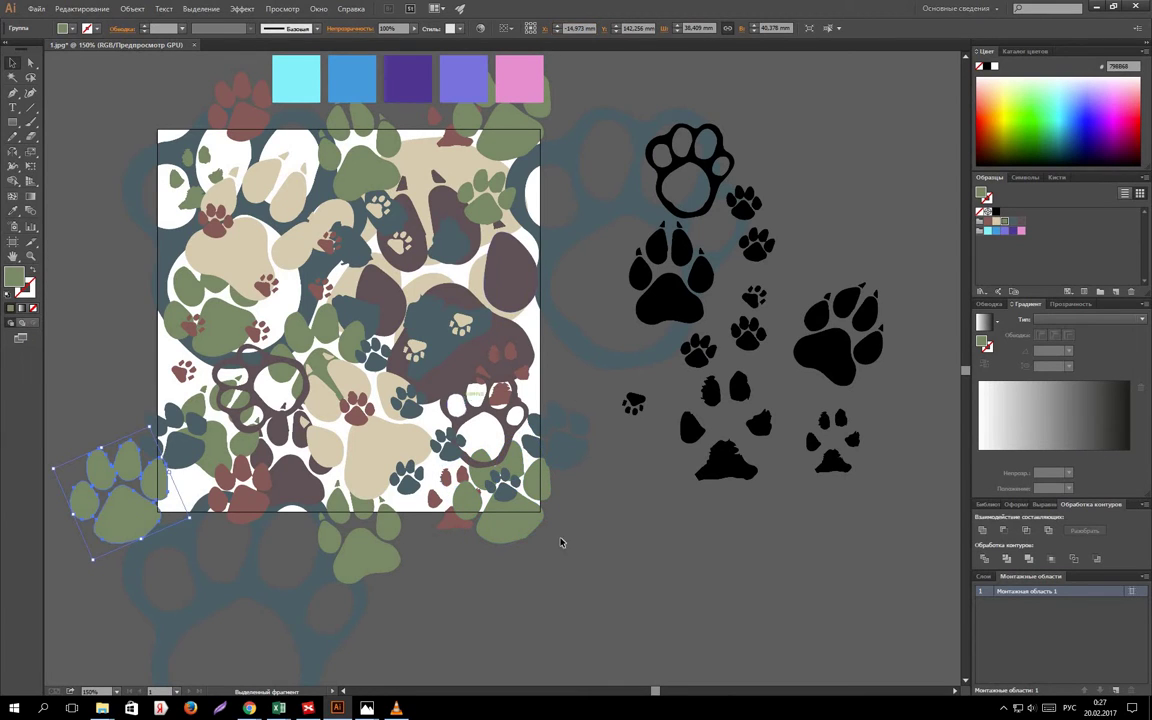
click(640, 538)
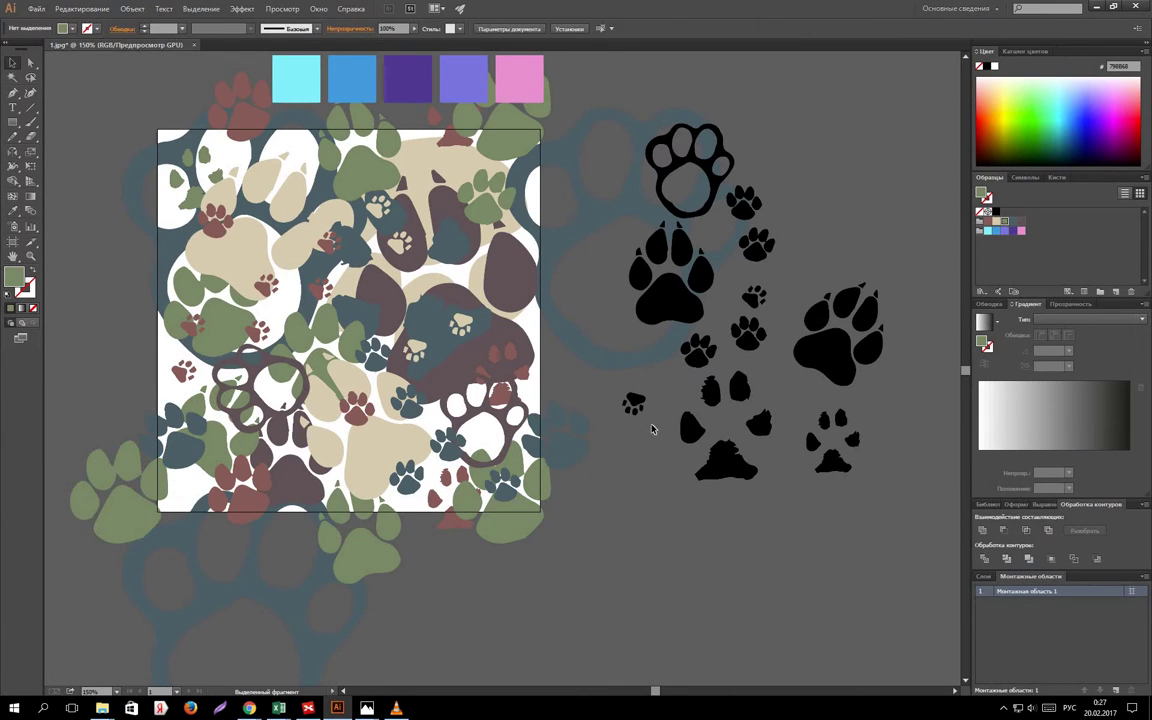
scroll(651, 429, down, 1)
Draw a 150 mm rectangle covering the whole paw tile.
key(m)
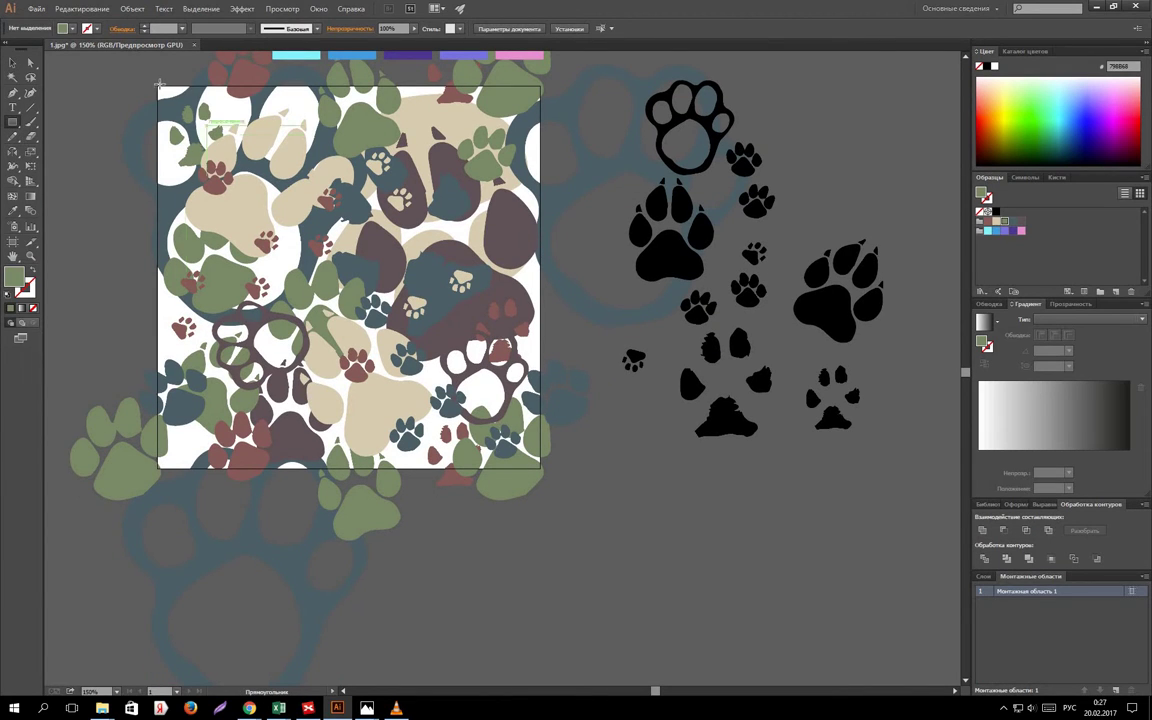
drag(158, 86, 540, 467)
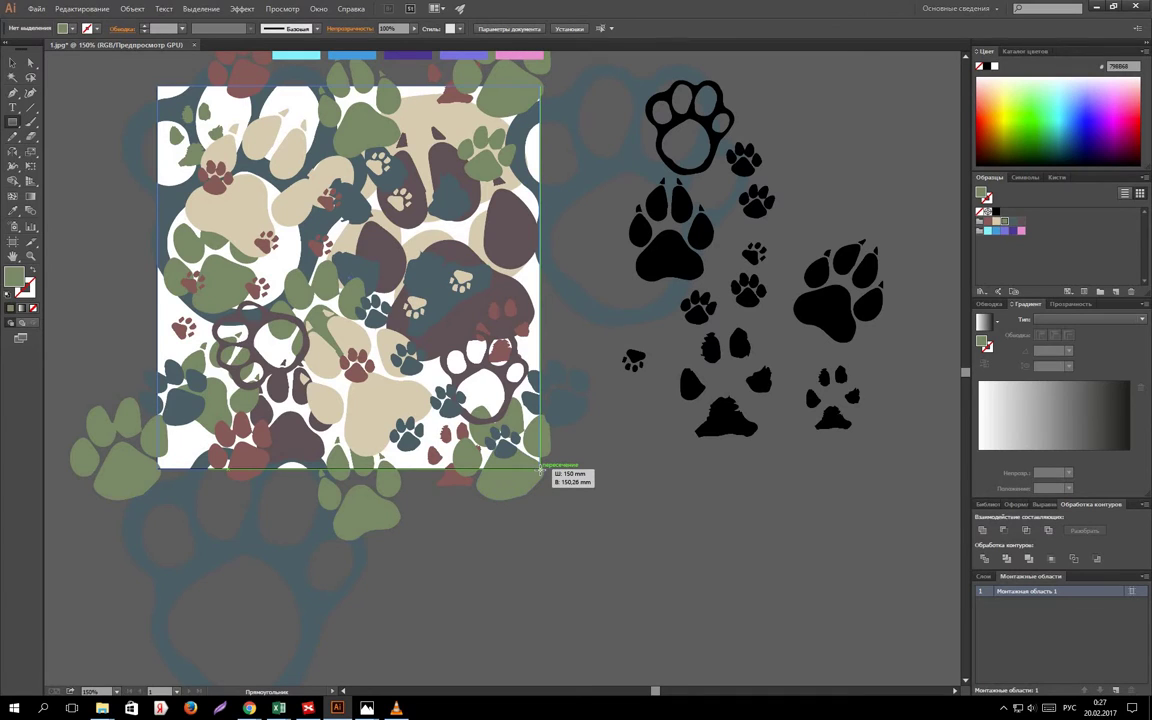
drag(541, 470, 540, 468)
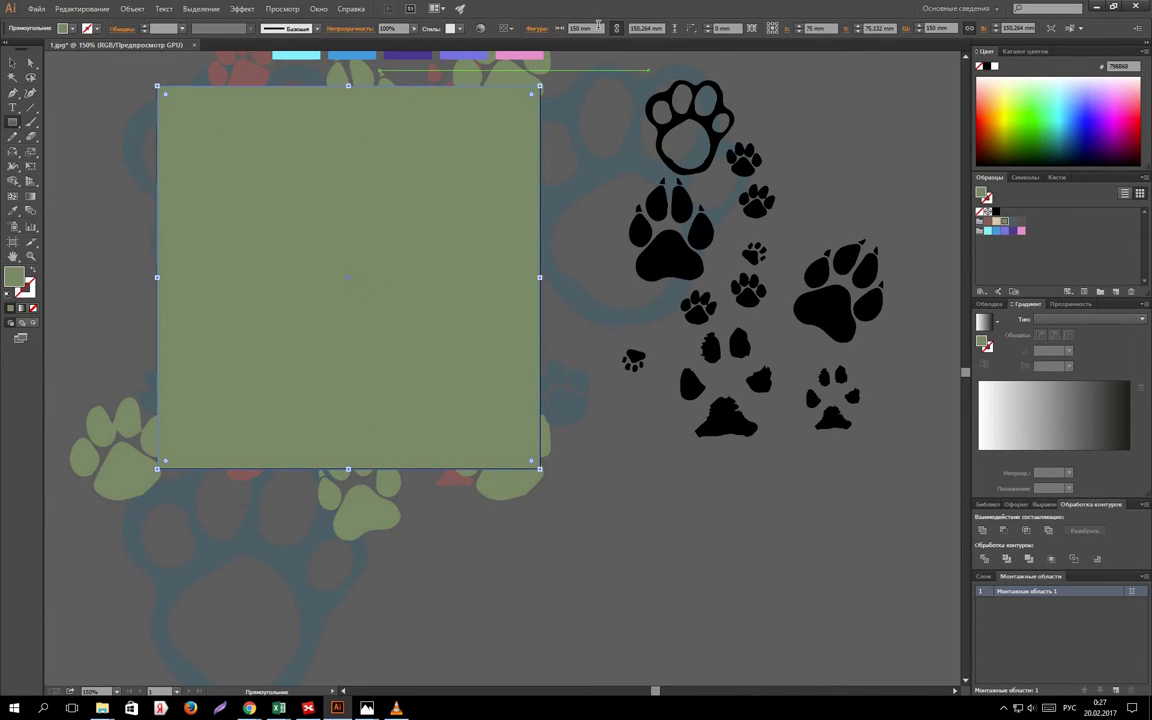
click(646, 28)
text(150)
key(Return)
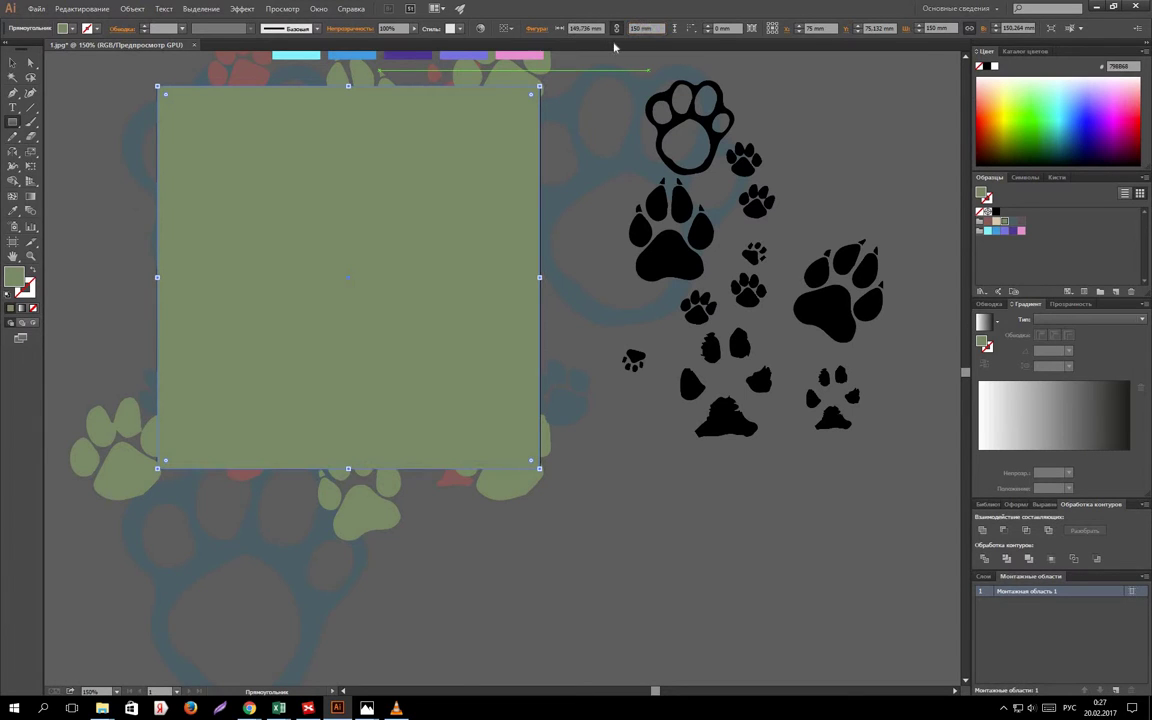
Send the rectangle behind the pattern and try fills, settling on white ffffff.
key(v)
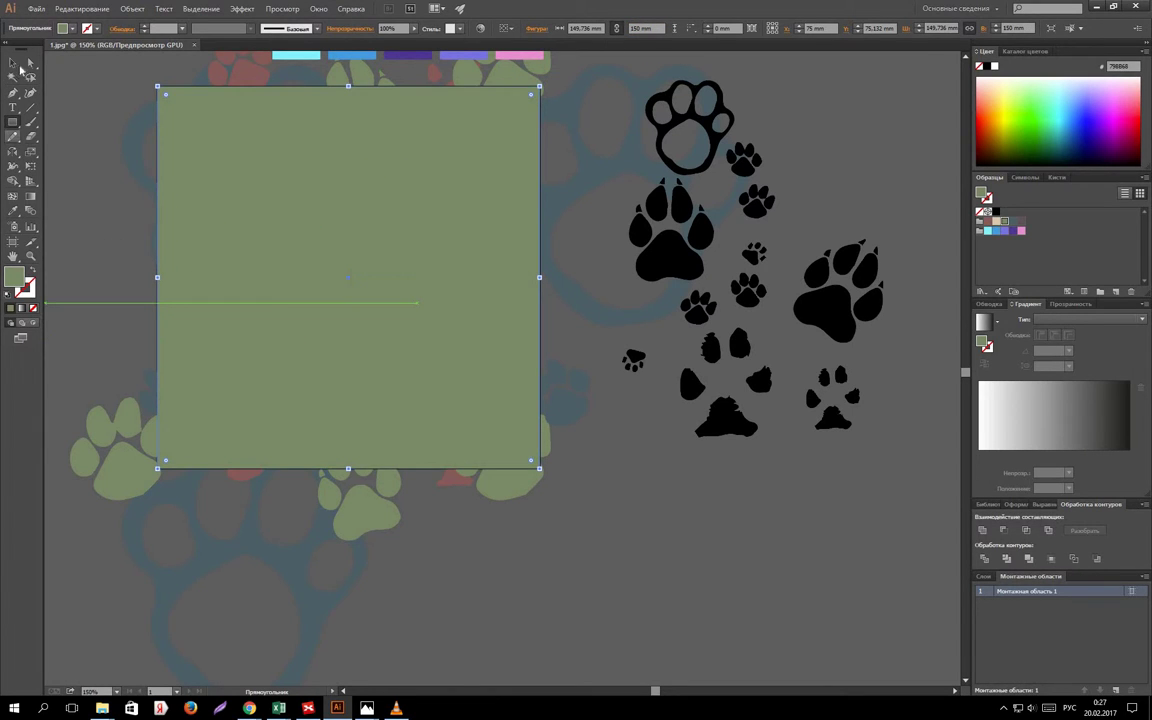
right_click(234, 187)
mouse_move(268, 354)
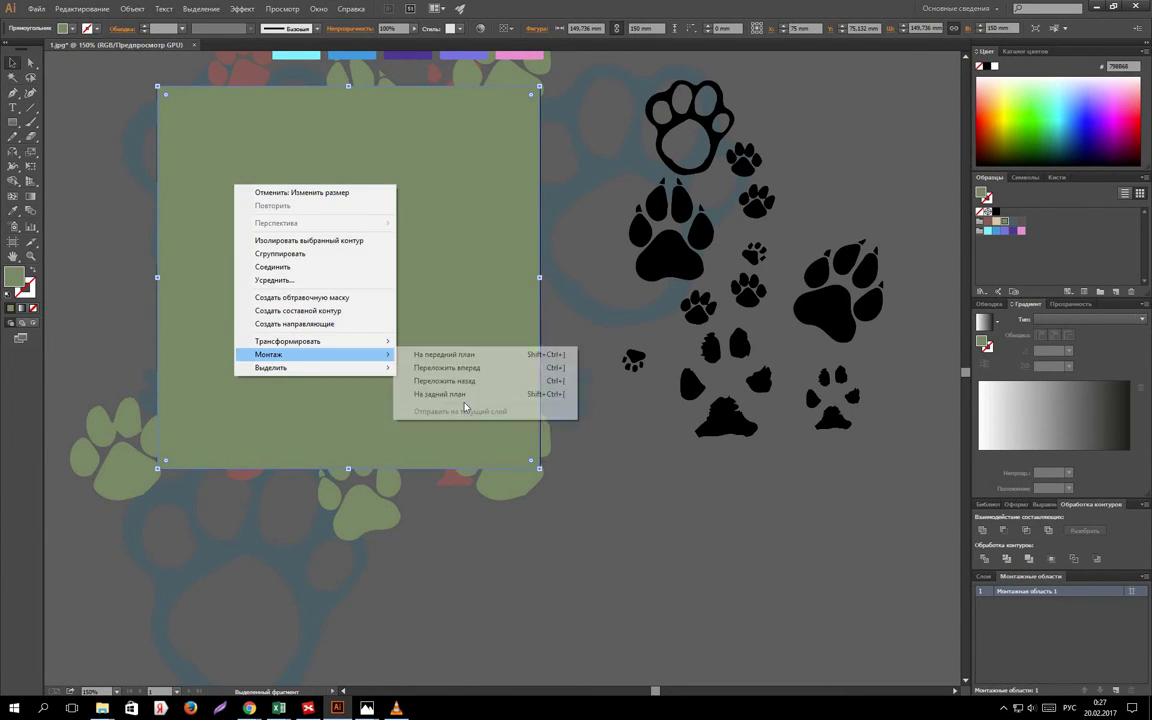
click(464, 396)
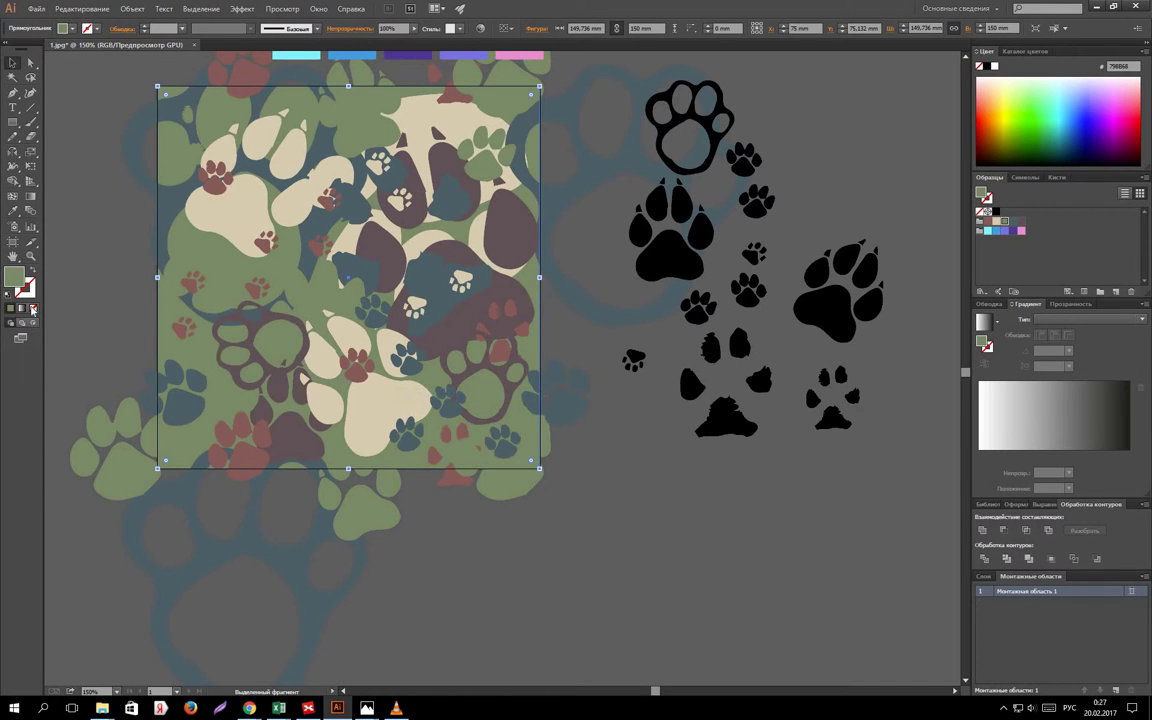
click(32, 309)
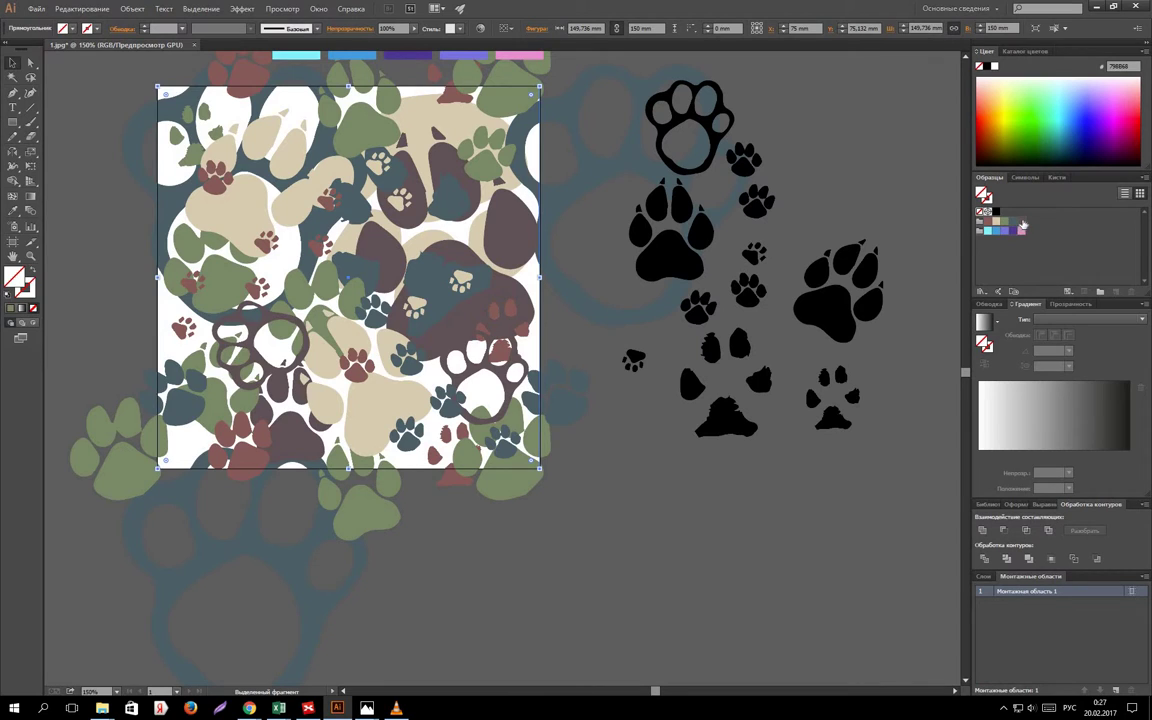
click(1021, 223)
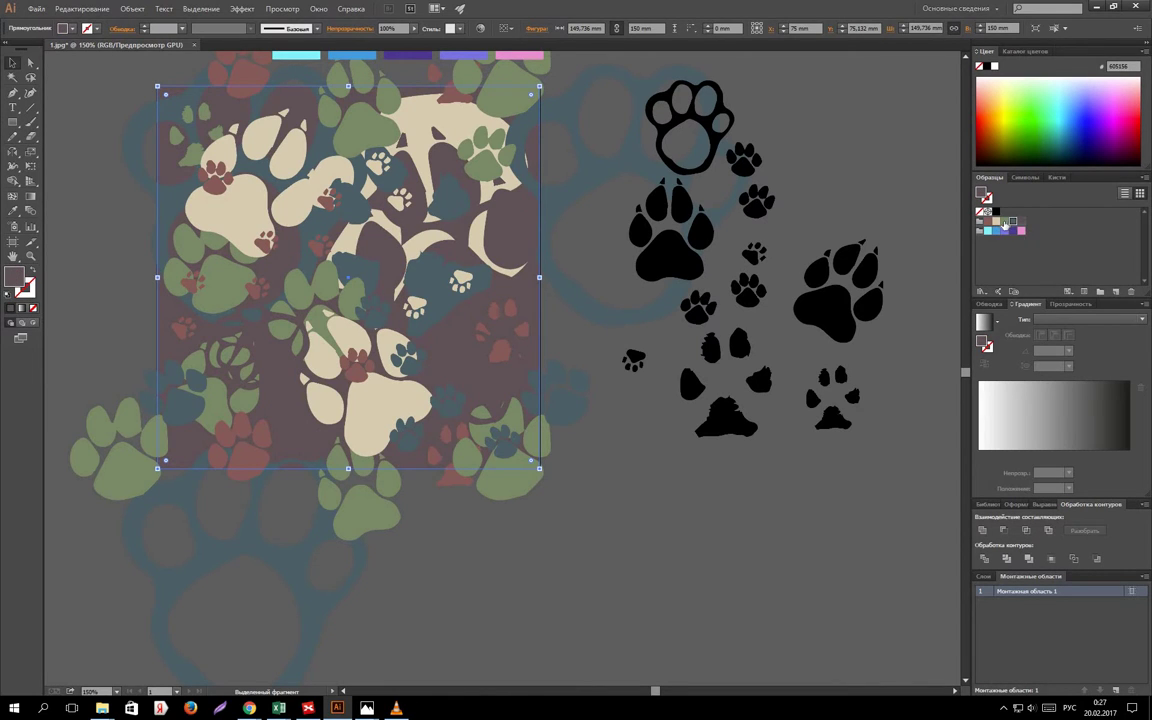
click(1006, 222)
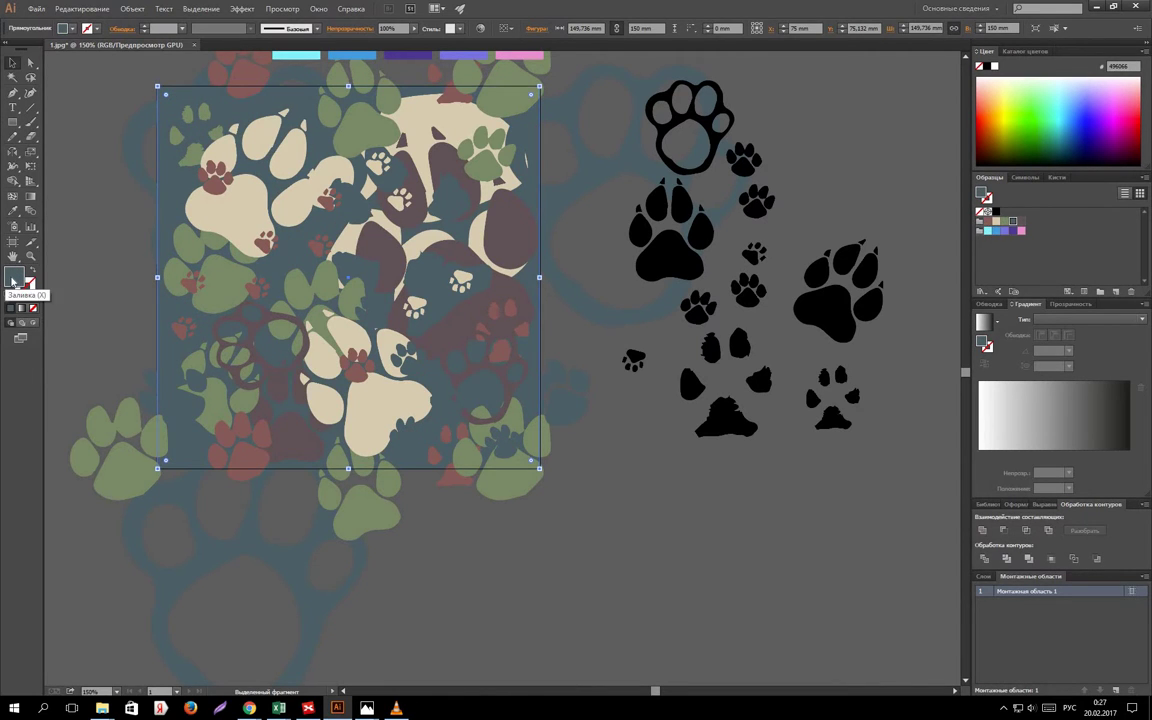
double_click(14, 279)
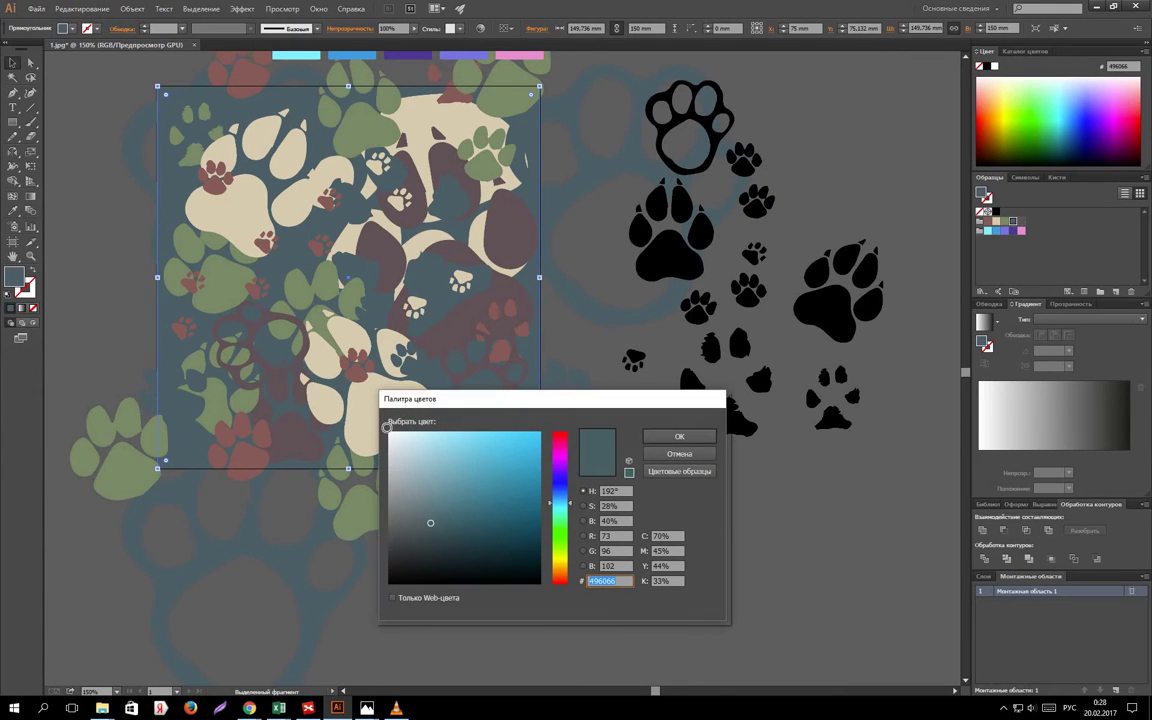
text(ffffff)
click(650, 435)
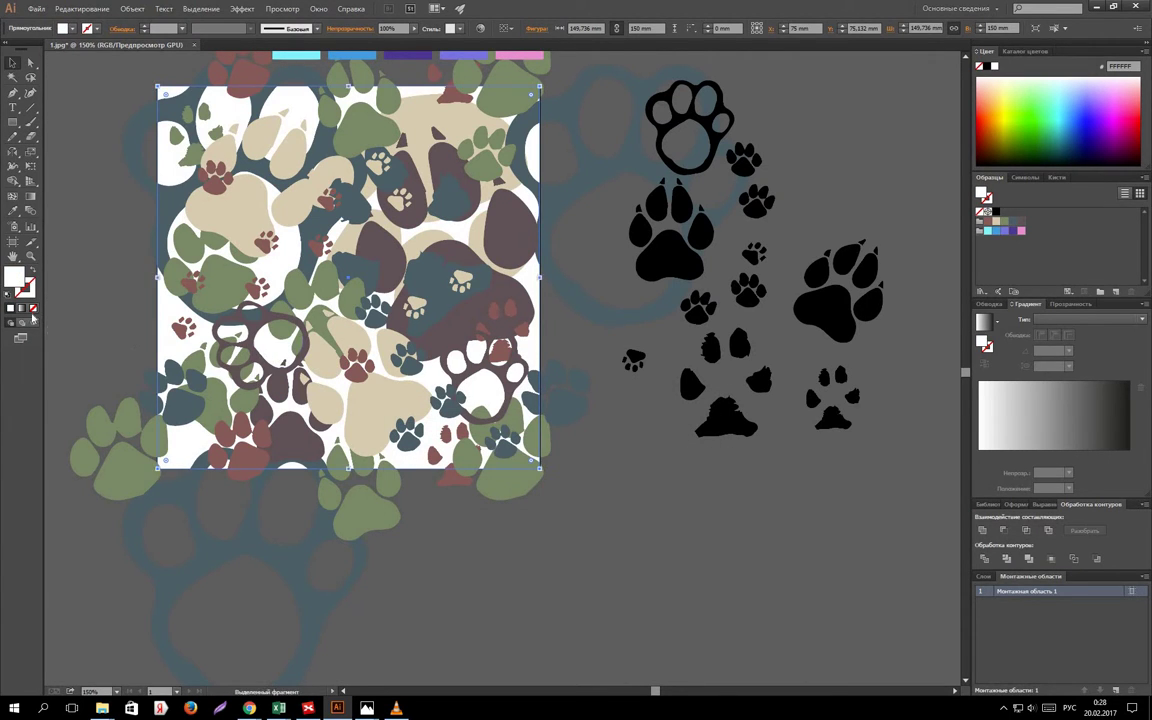
Remove the boundary square's fill and align the white shape to the tile's left edge.
key(v)
click(33, 308)
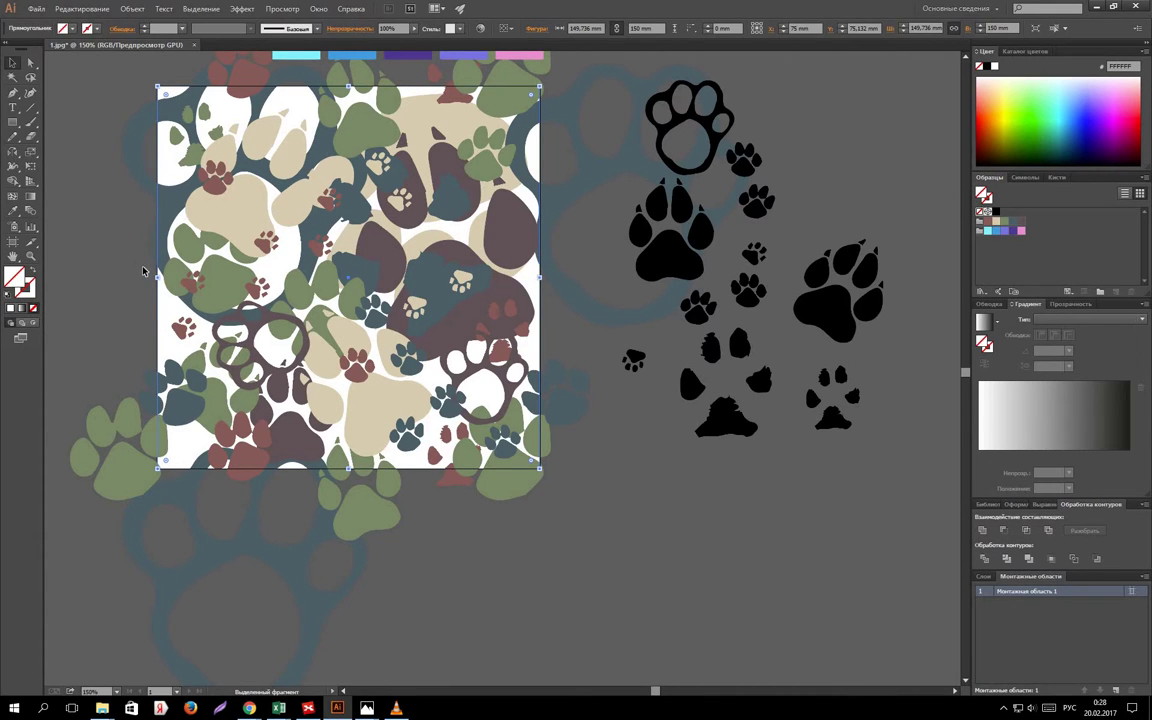
click(31, 257)
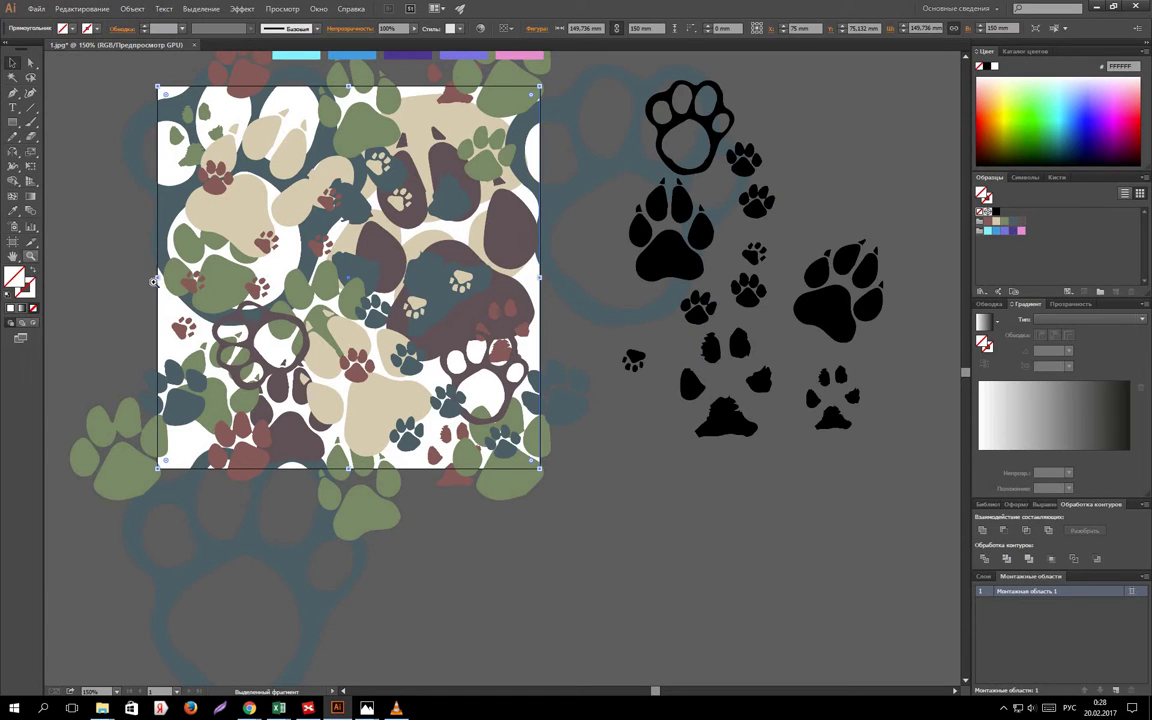
mouse_move(146, 288)
mouse_down()
mouse_move(229, 360)
mouse_move(221, 318)
mouse_up()
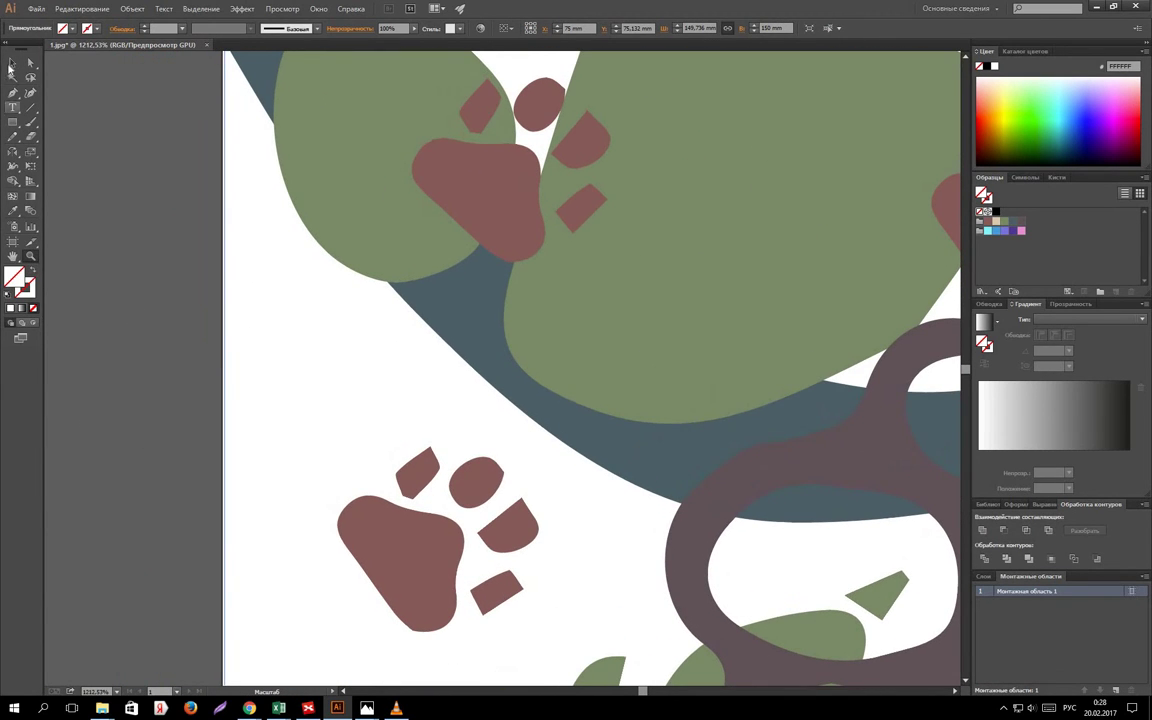
click(13, 62)
drag(249, 262, 252, 261)
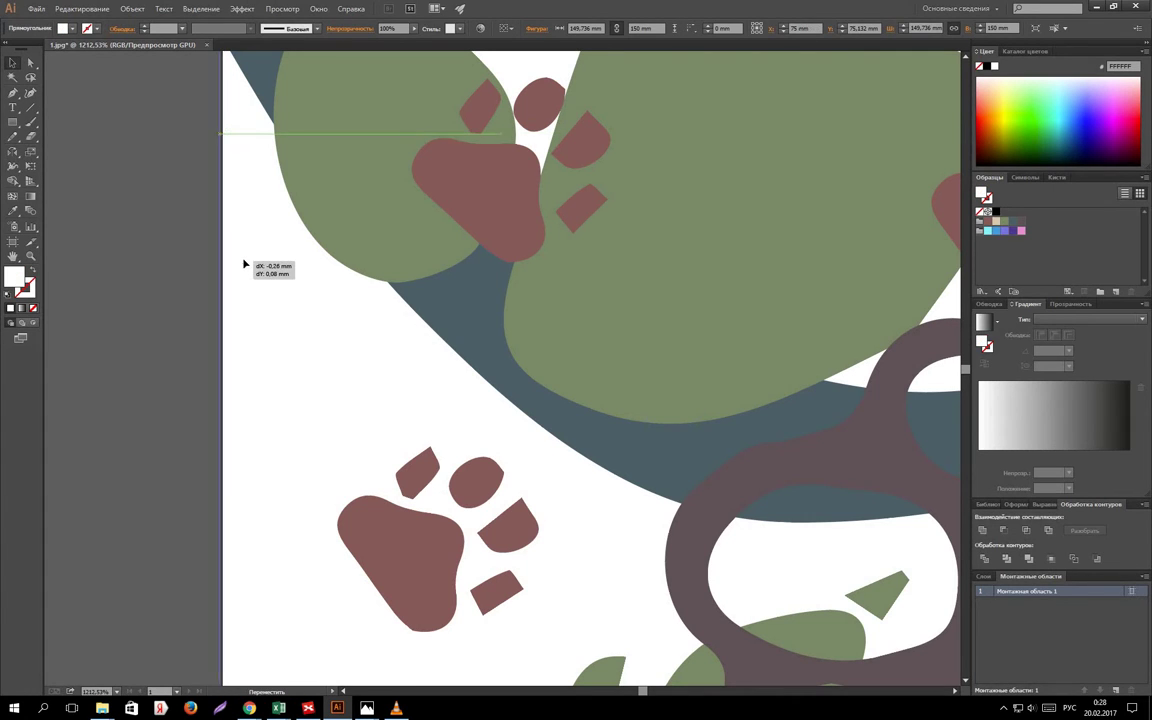
click(180, 259)
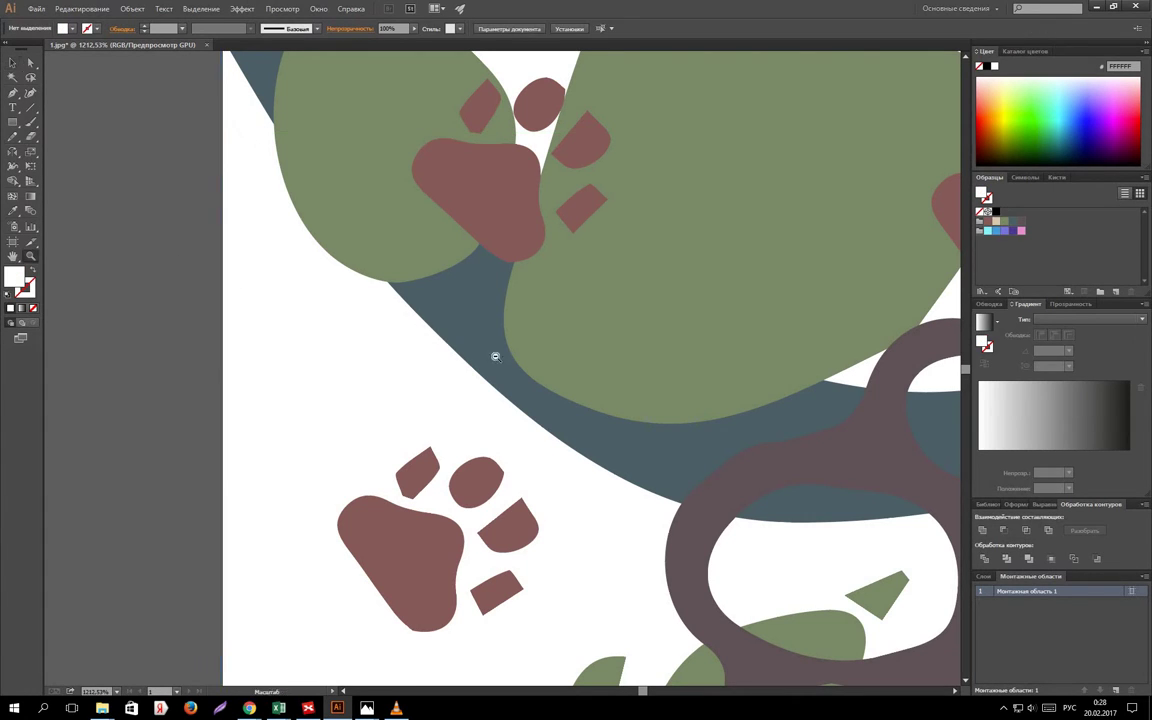
Zoom back out to view the whole paw pattern.
alt+click(689, 339)
alt+click(615, 349)
alt+click(279, 349)
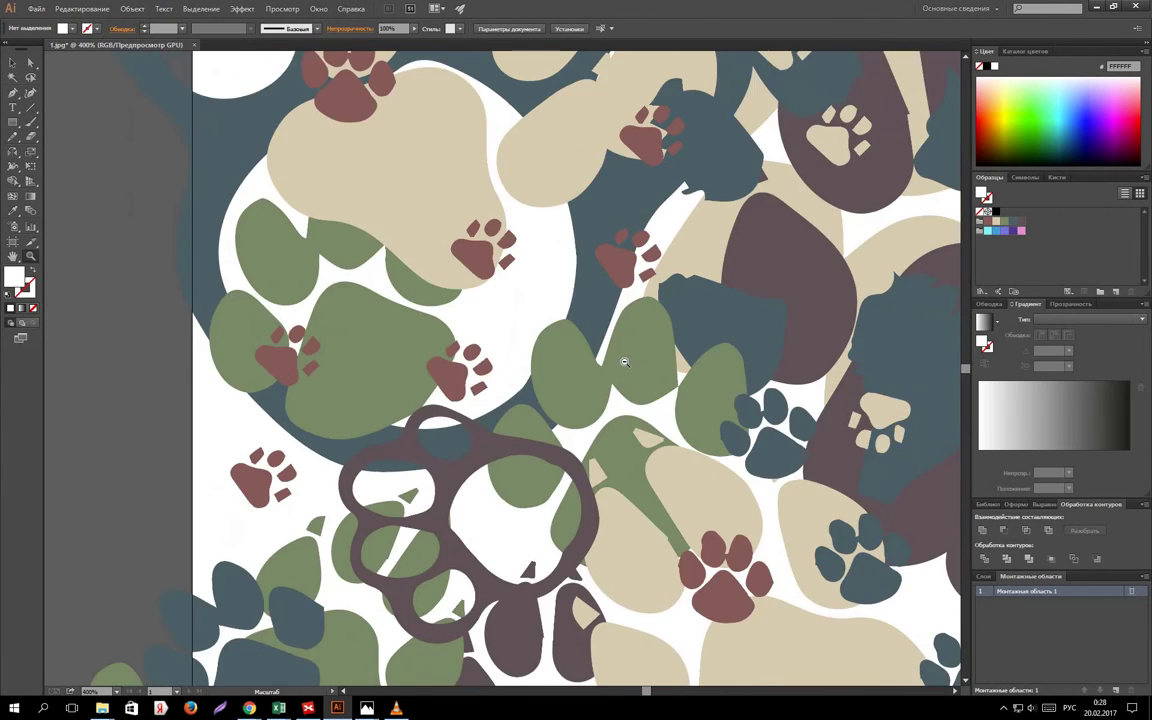
alt+click(260, 350)
alt+click(245, 360)
alt+click(250, 372)
alt+click(383, 429)
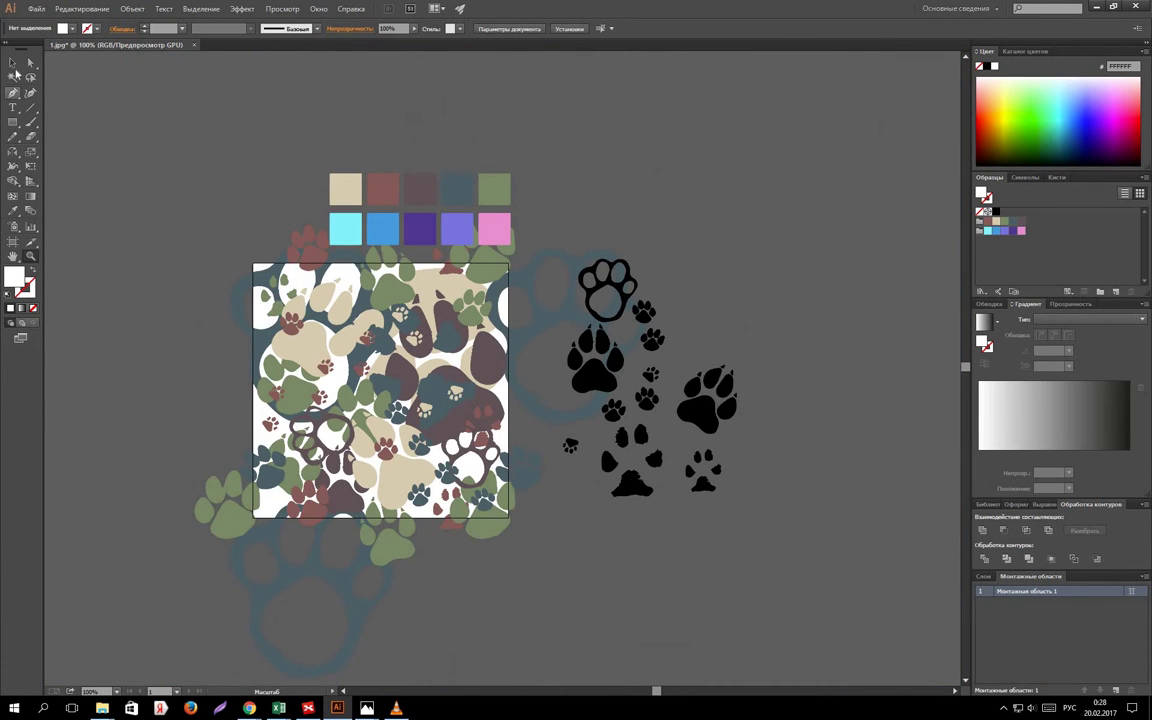
Save all the paw tile artwork as a new pattern swatch.
click(12, 62)
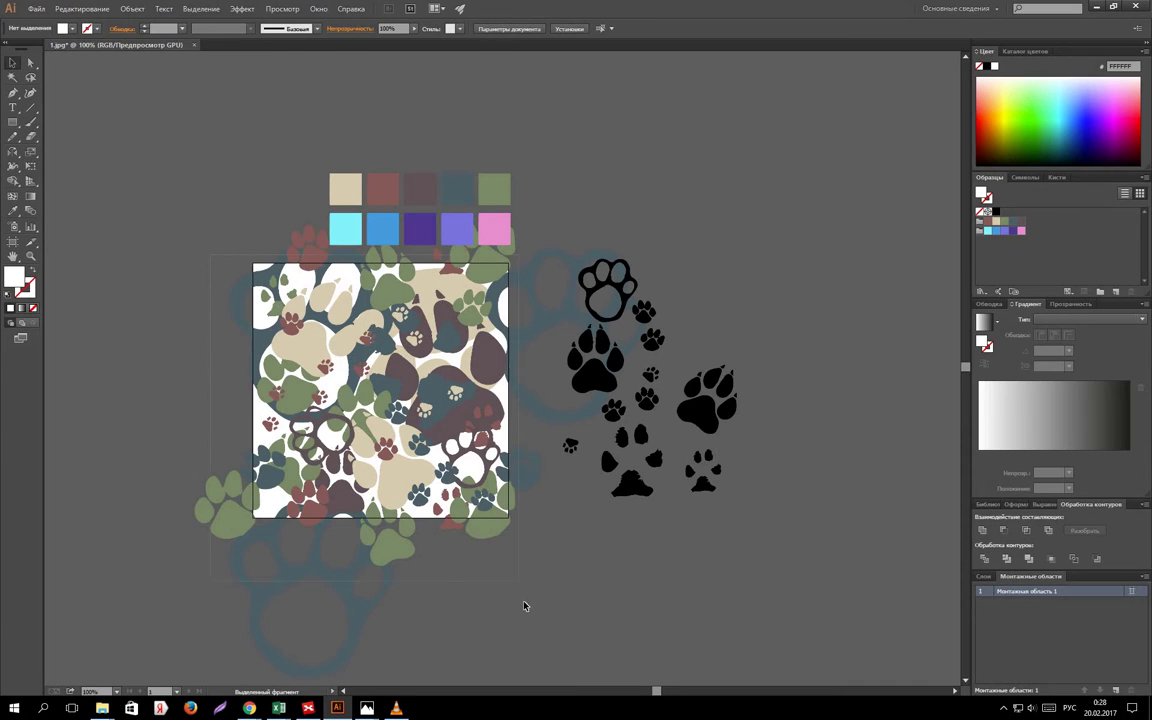
drag(210, 255, 525, 605)
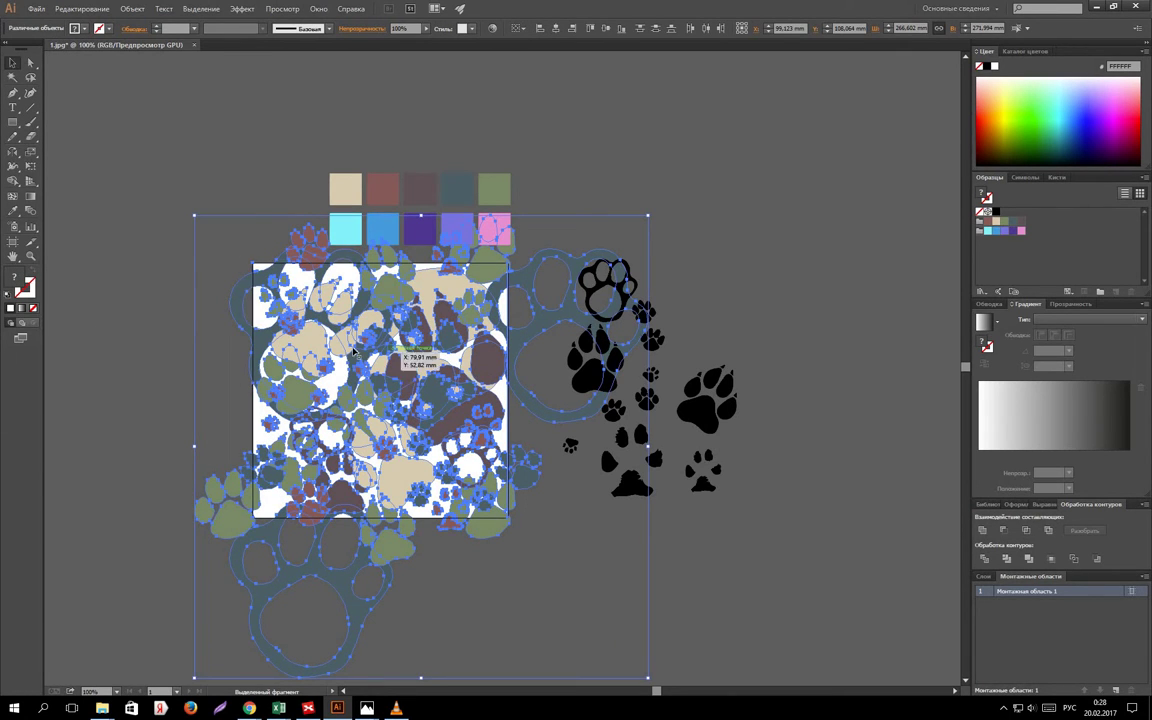
drag(600, 330, 1005, 215)
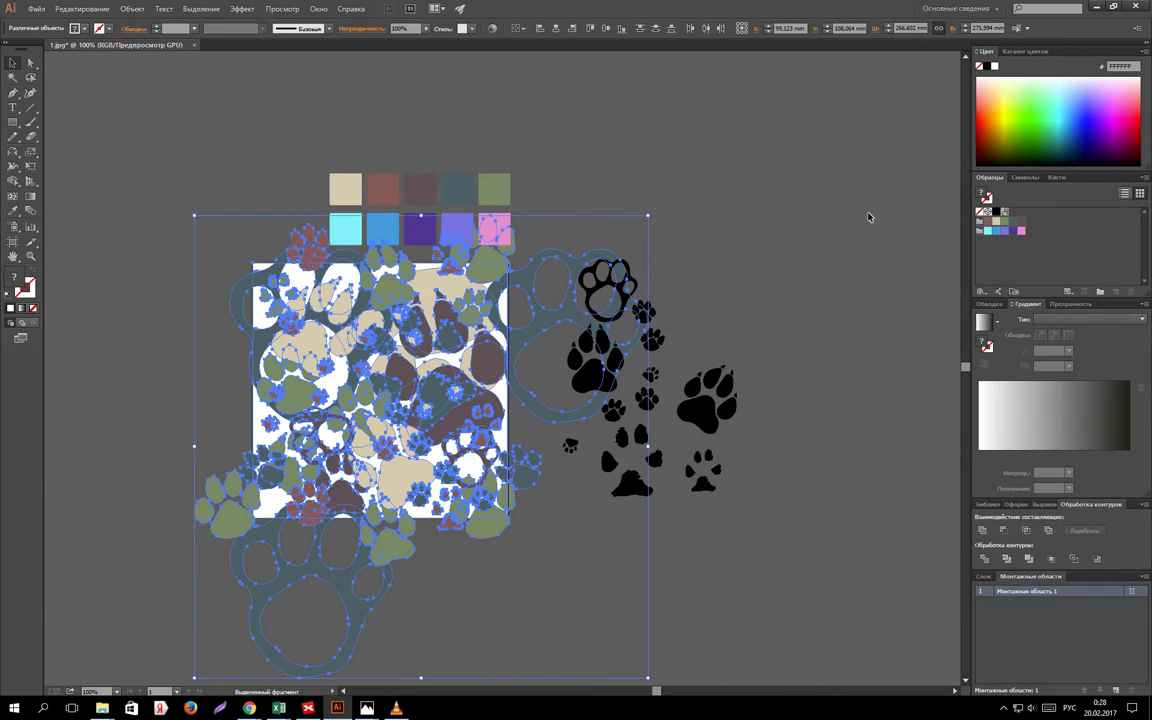
click(684, 335)
Draw a large square right of the tile and fill it with the paw pattern swatch.
key(z)
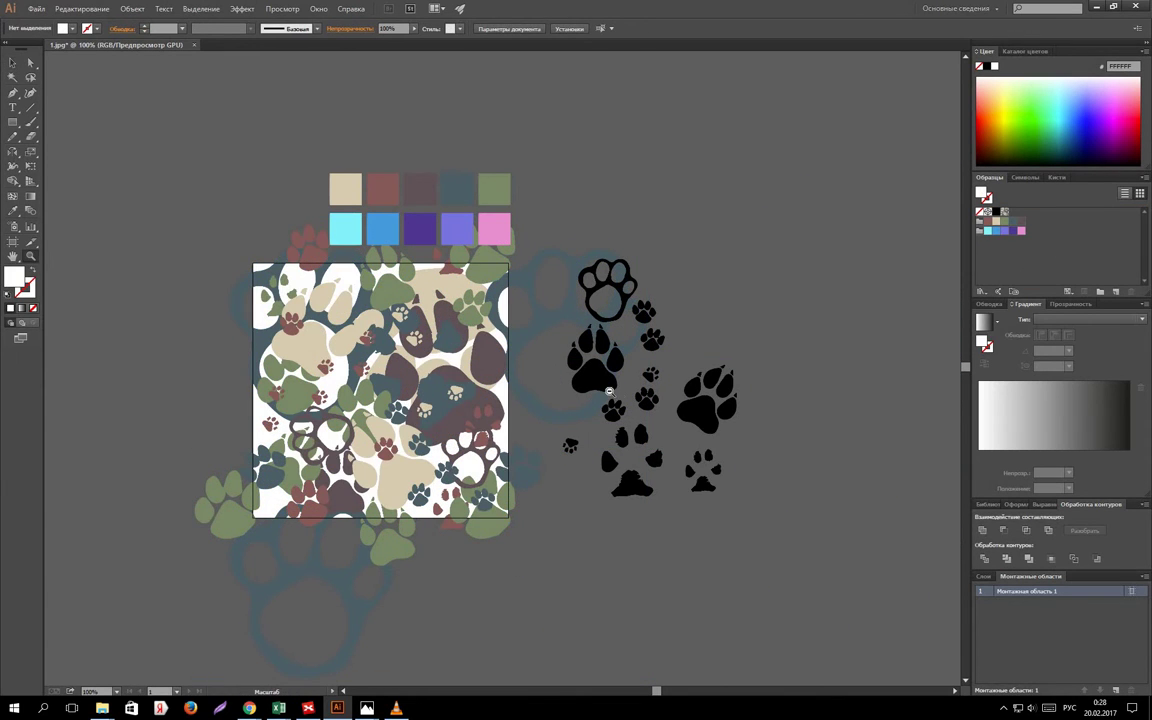
key(ctrl+minus)
key(ctrl+minus)
key(m)
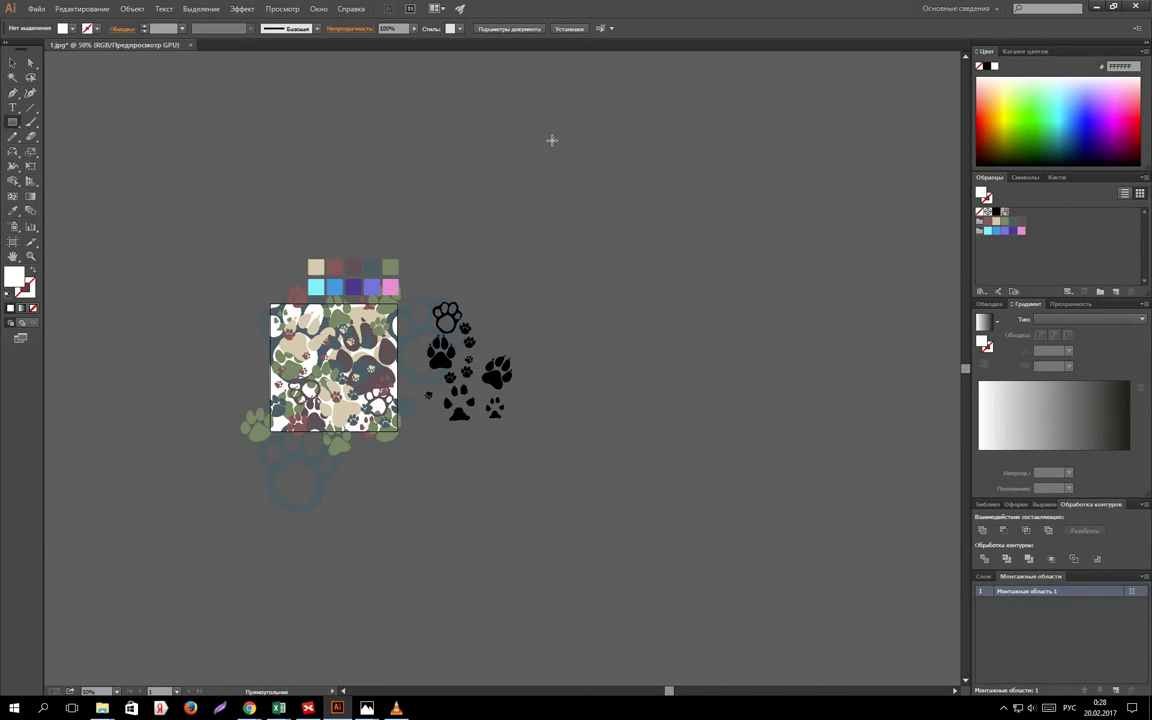
drag(545, 132, 752, 339)
key(v)
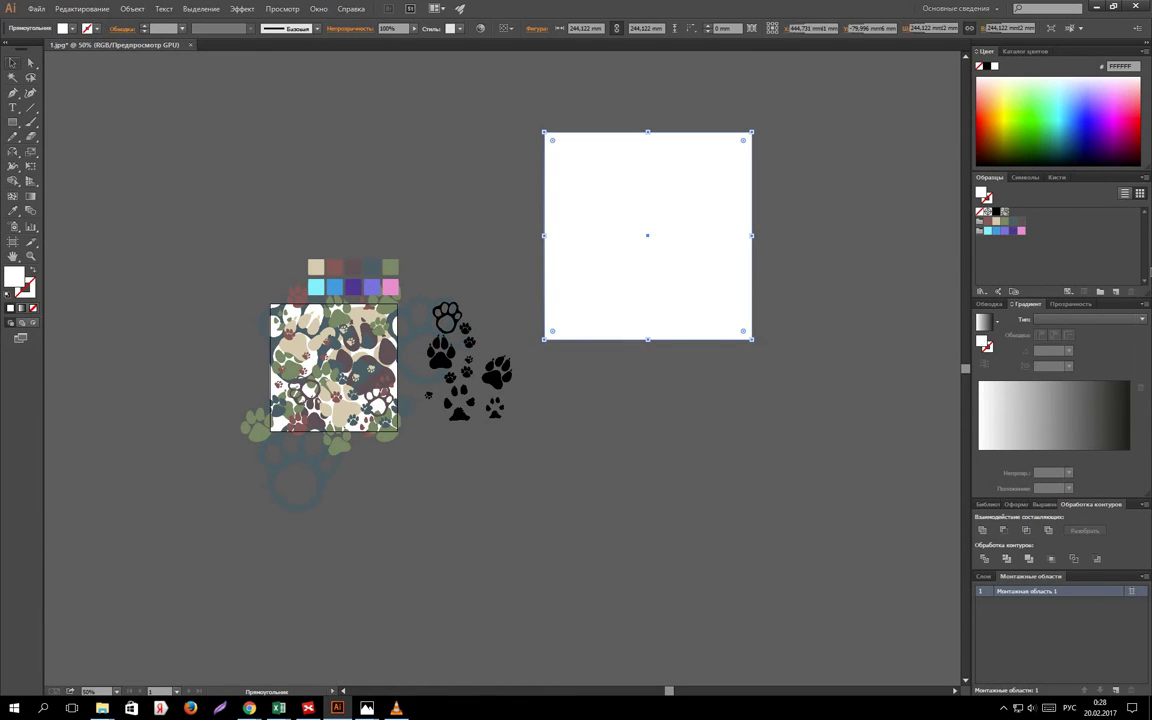
click(1005, 213)
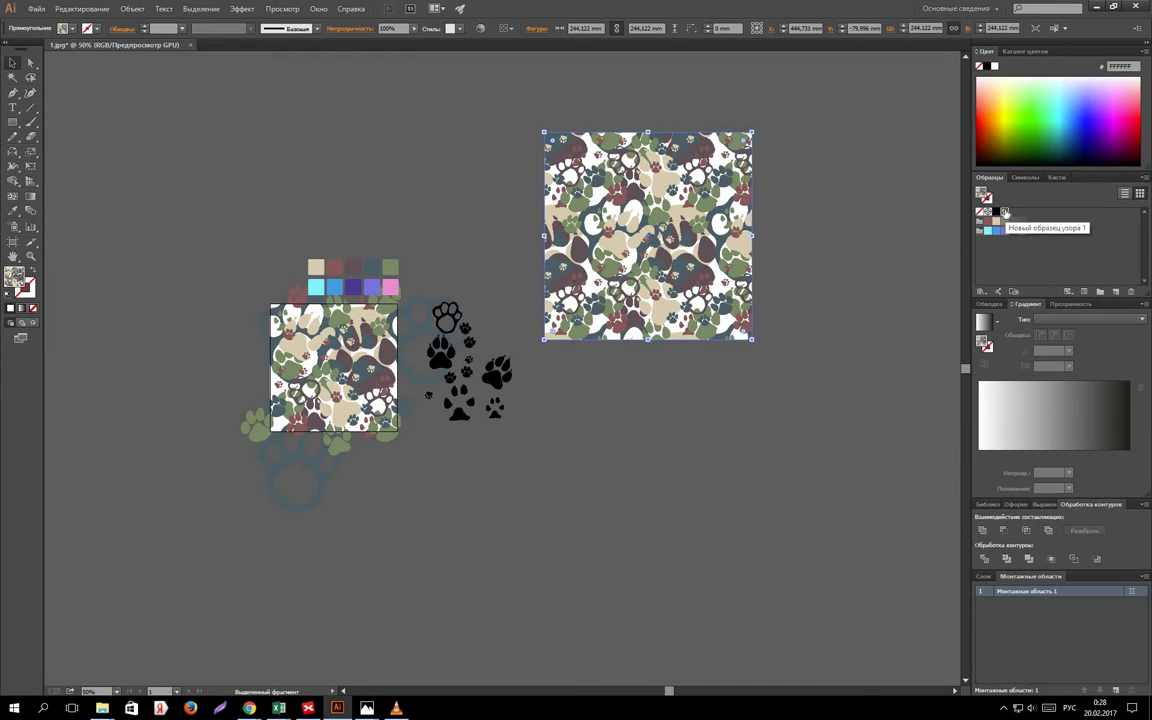
click(750, 489)
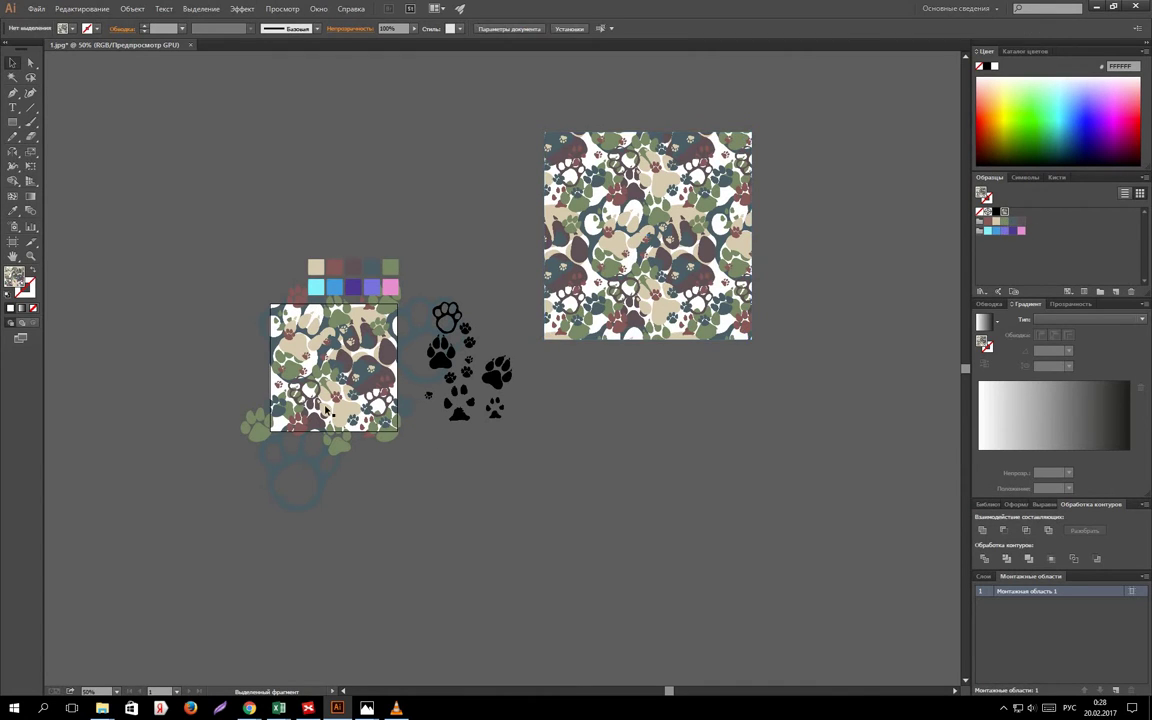
click(275, 380)
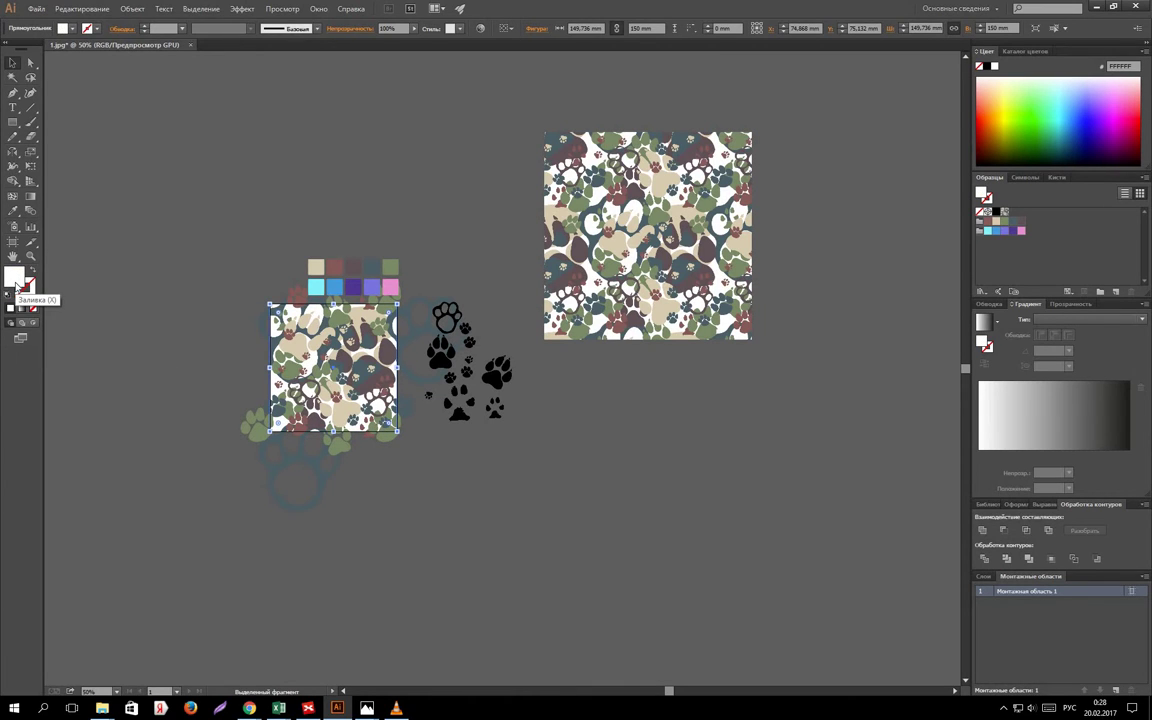
Try slate and mauve fills on the tile background and send it behind the paws.
double_click(16, 286)
click(673, 453)
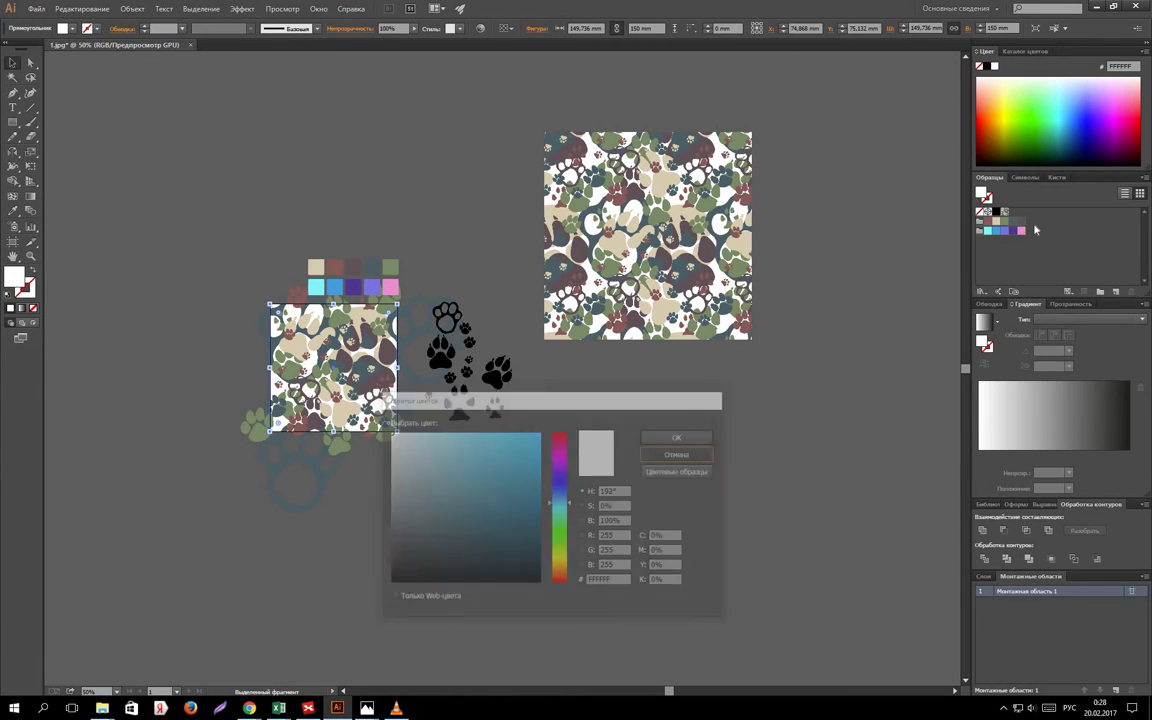
click(1013, 223)
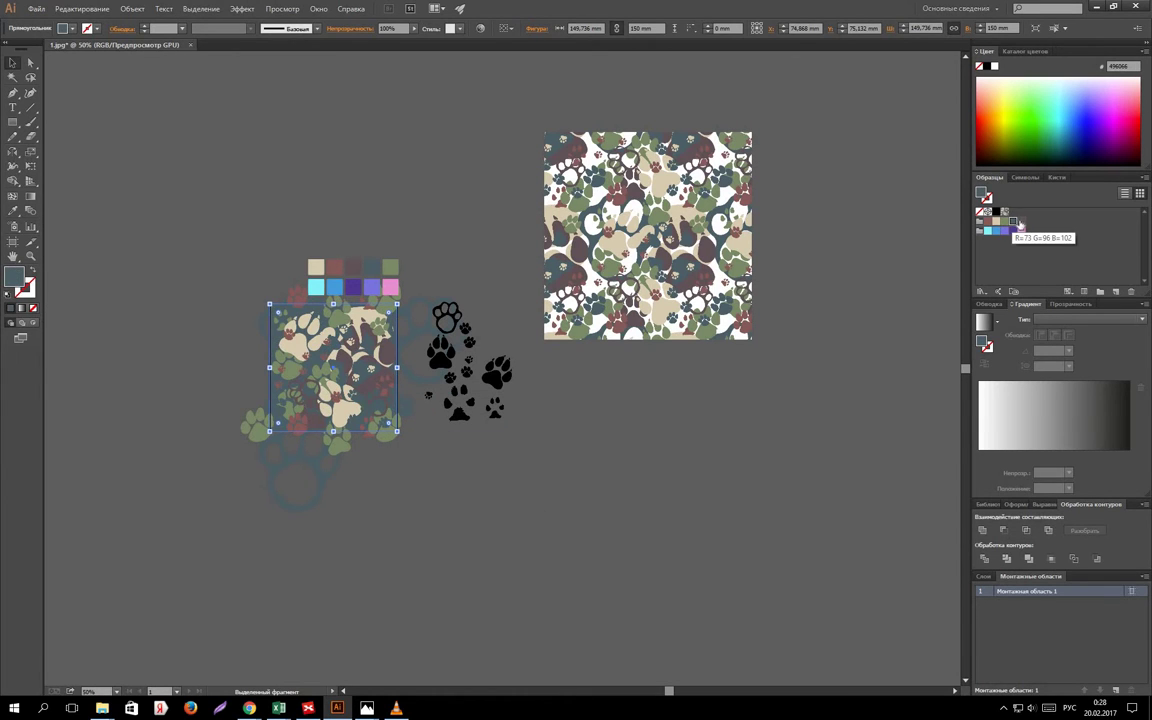
click(1021, 224)
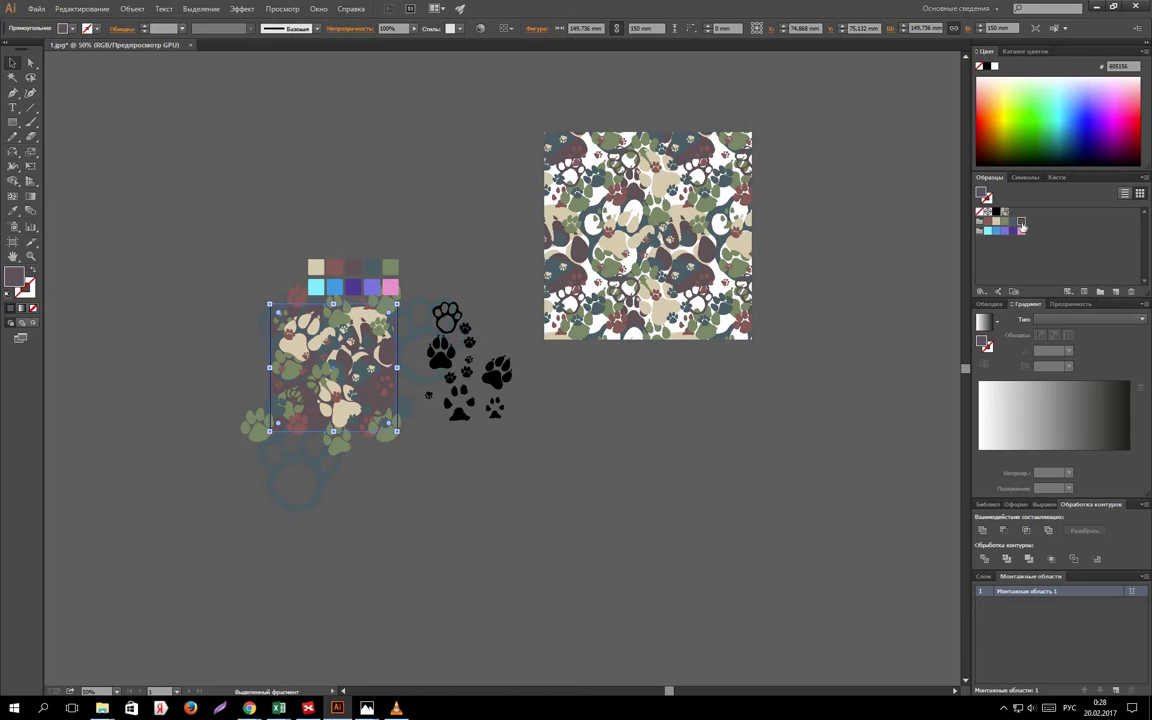
key(ctrl+shift+bracketleft)
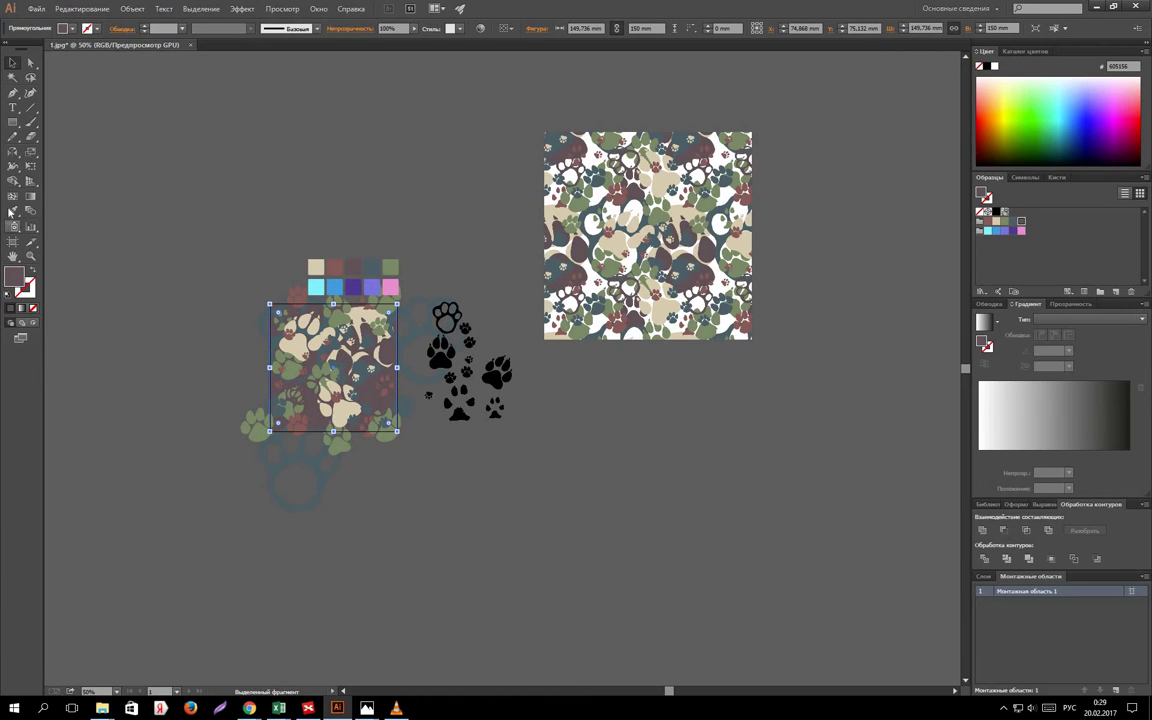
click(12, 211)
click(497, 375)
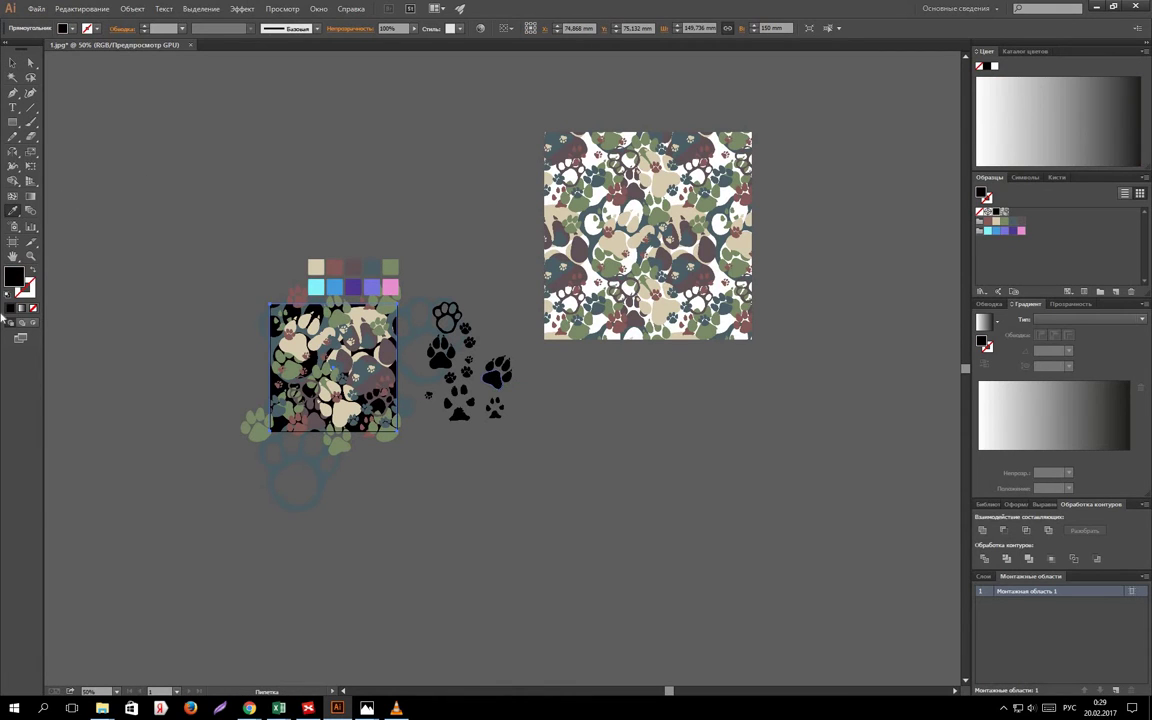
Experiment with dark navy and dark teal 003849 background fills.
double_click(14, 276)
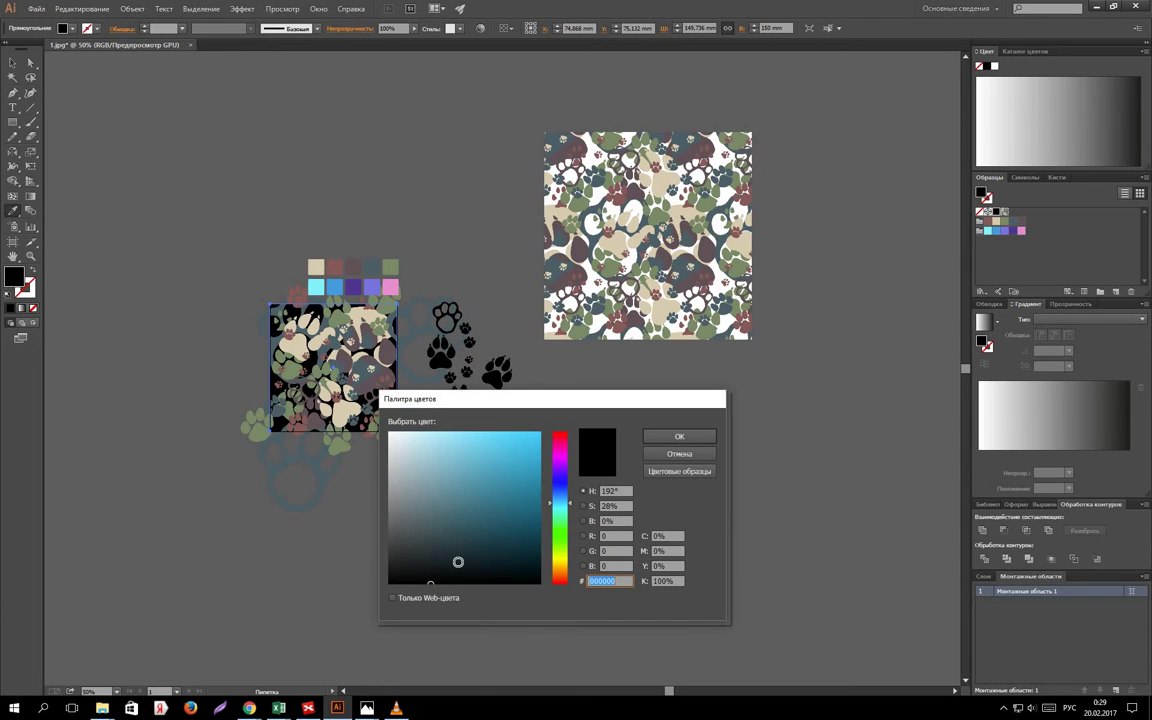
click(680, 436)
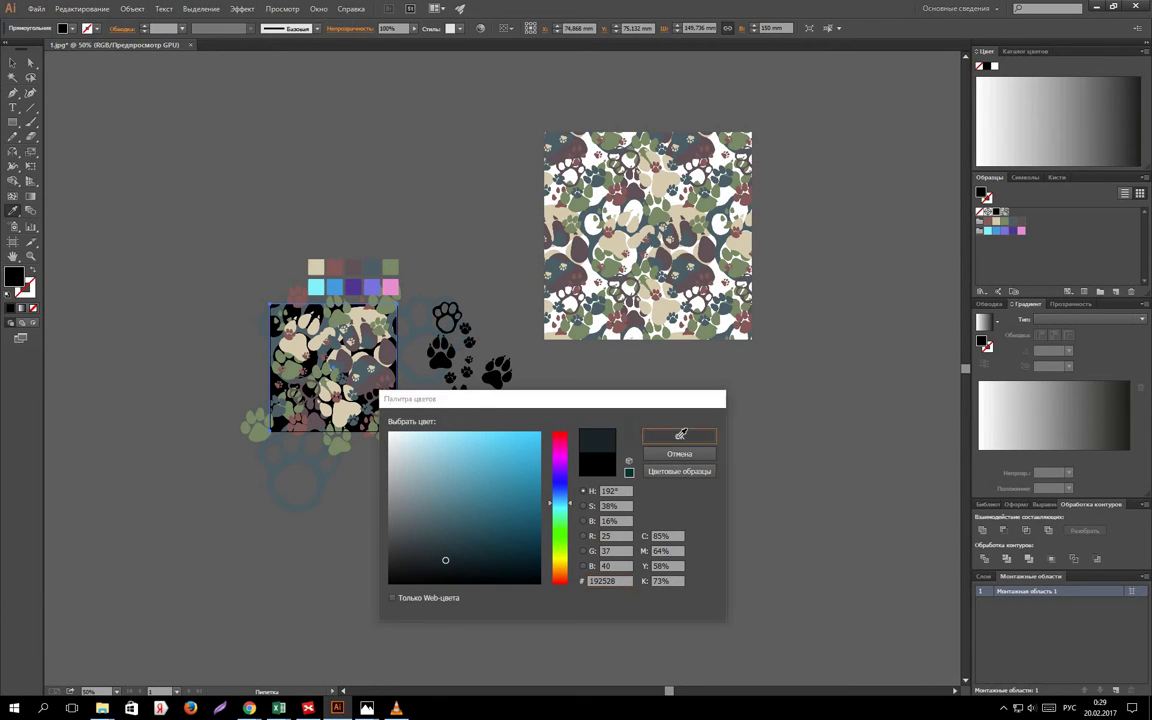
click(445, 350)
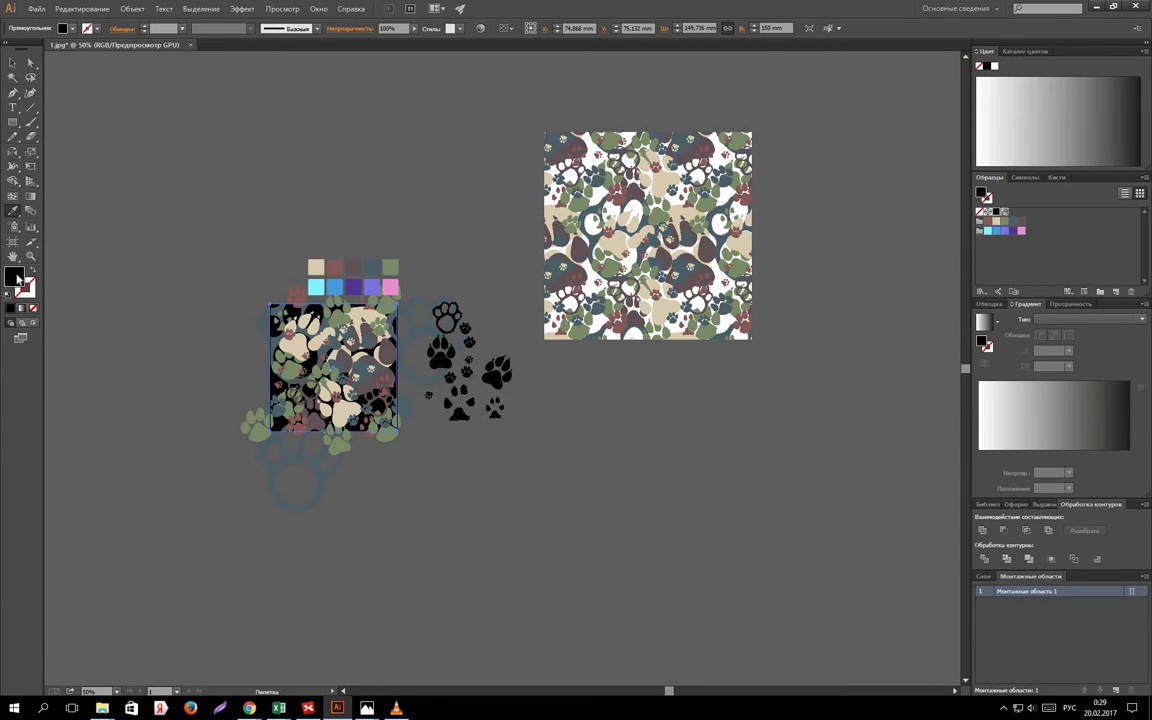
double_click(14, 276)
drag(511, 542, 529, 550)
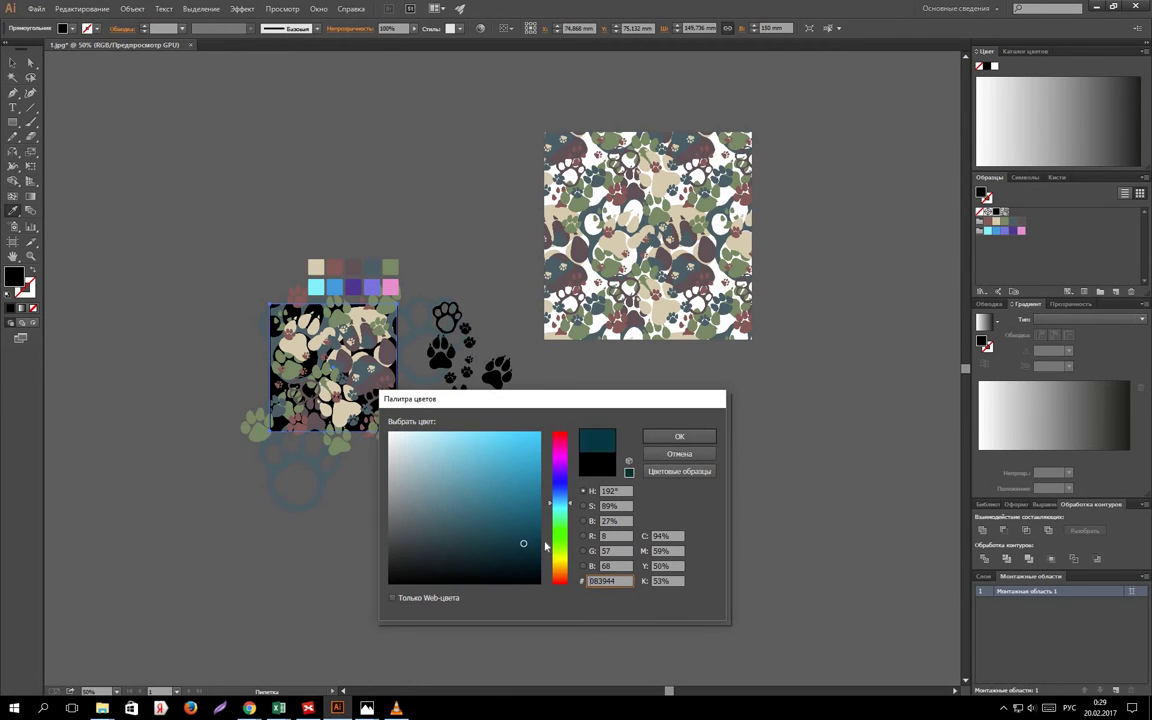
click(672, 435)
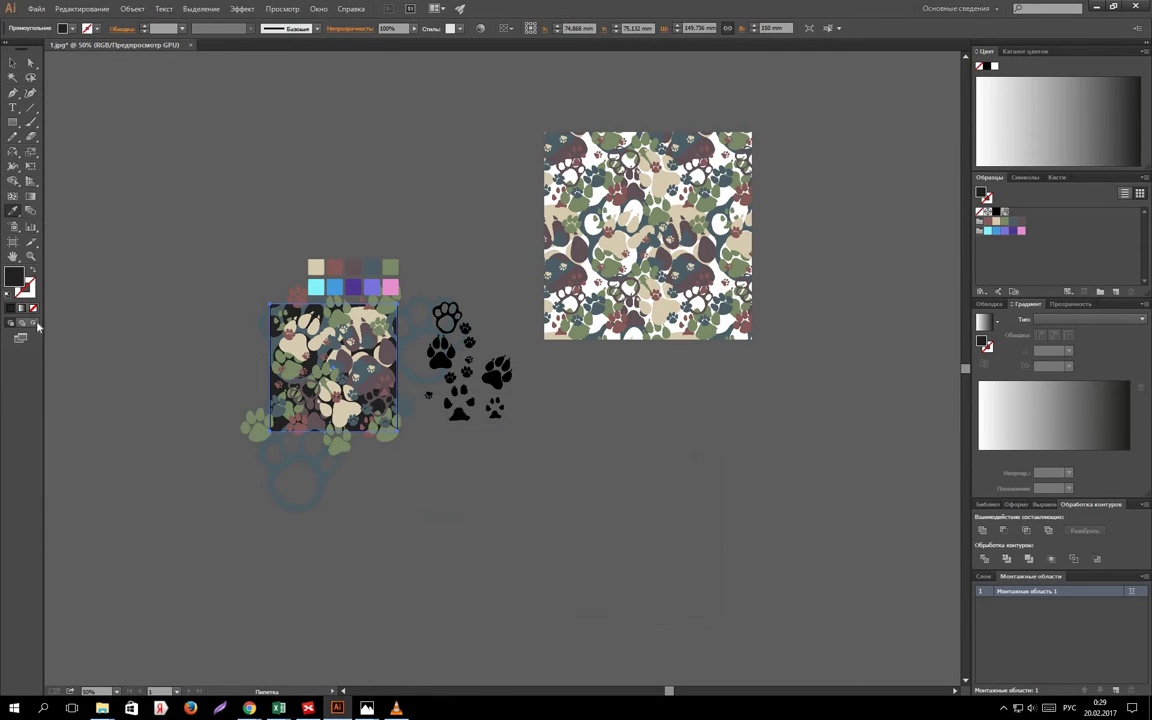
key(ctrl+z)
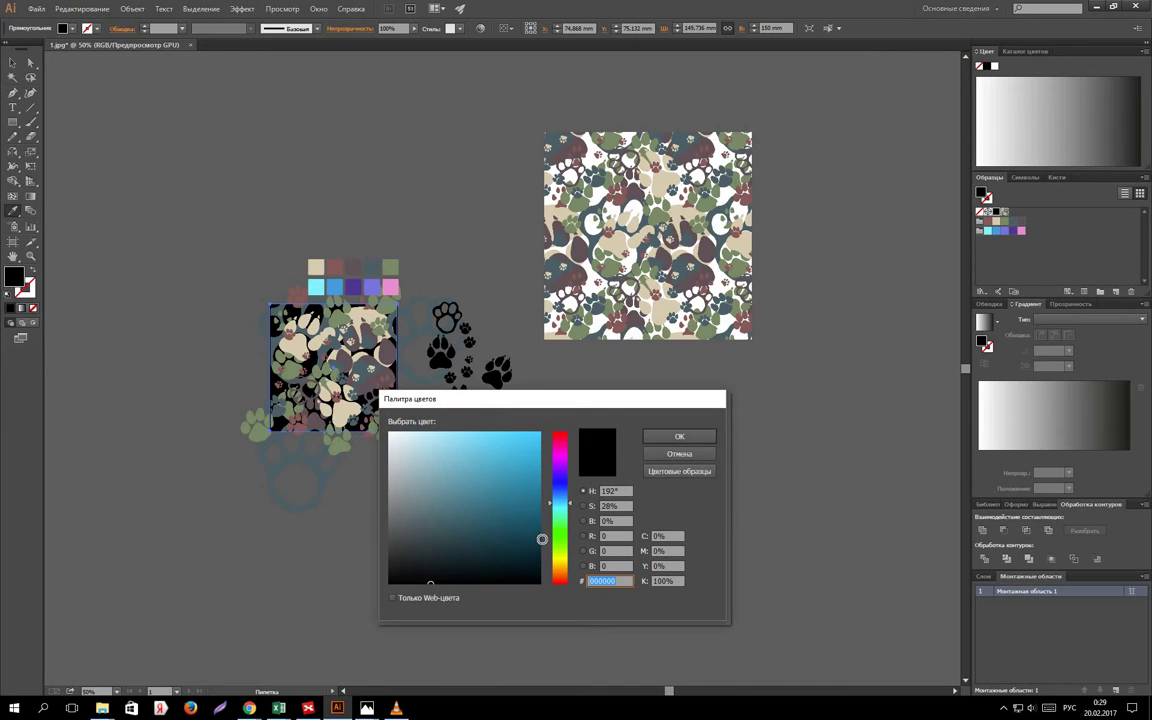
click(539, 540)
click(682, 433)
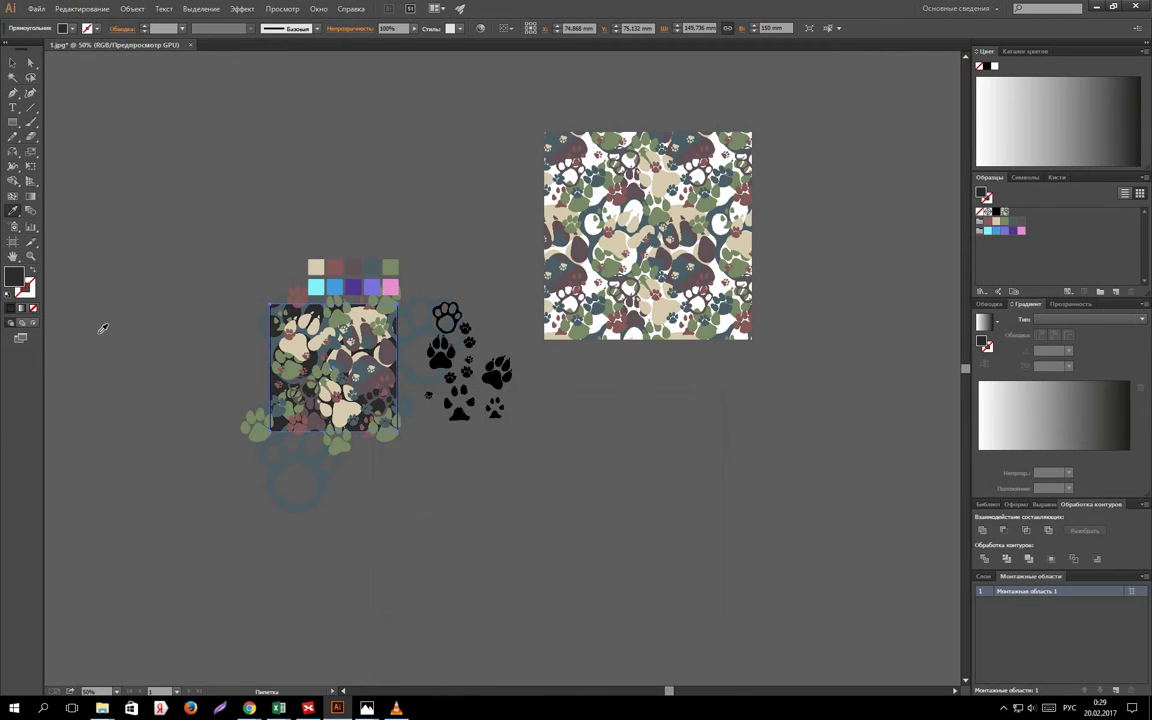
Set the tile background fill to dark teal 05343F.
click(1013, 222)
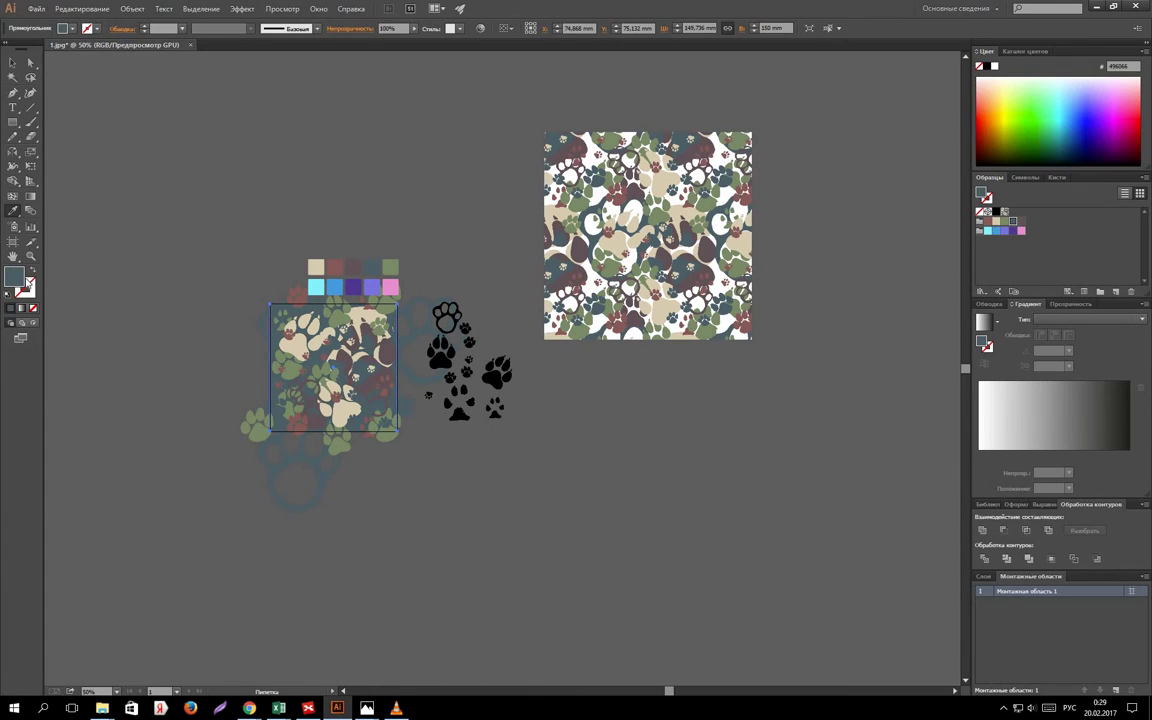
double_click(24, 283)
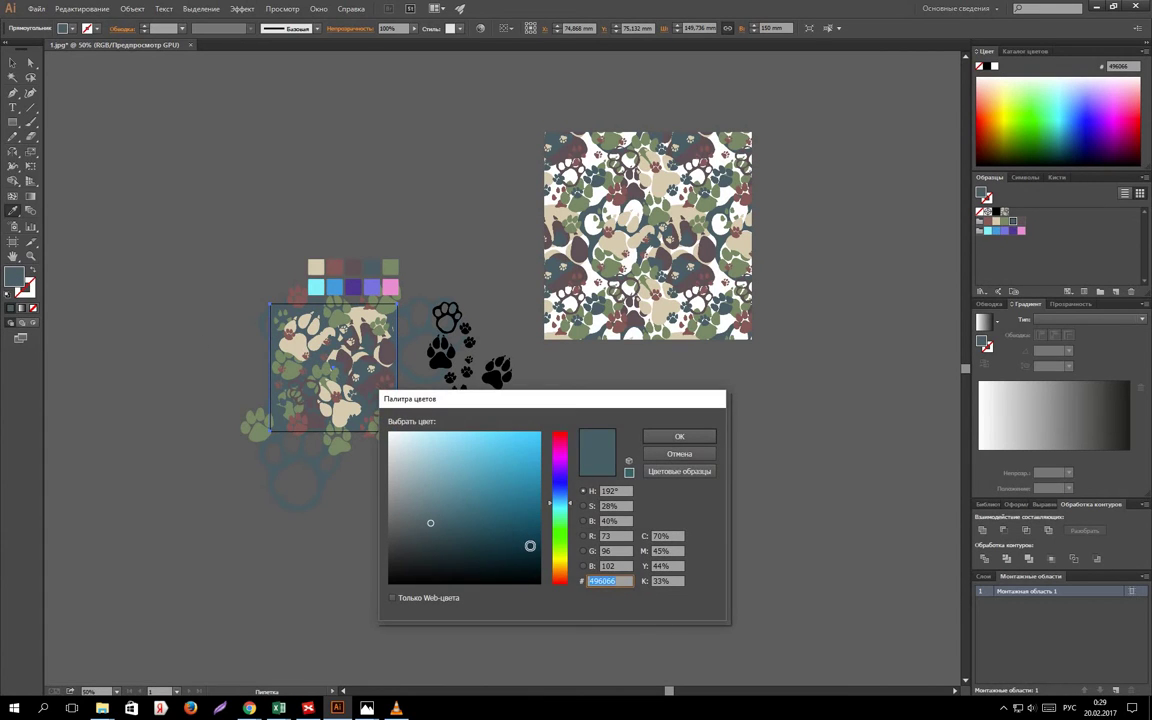
click(528, 546)
click(669, 440)
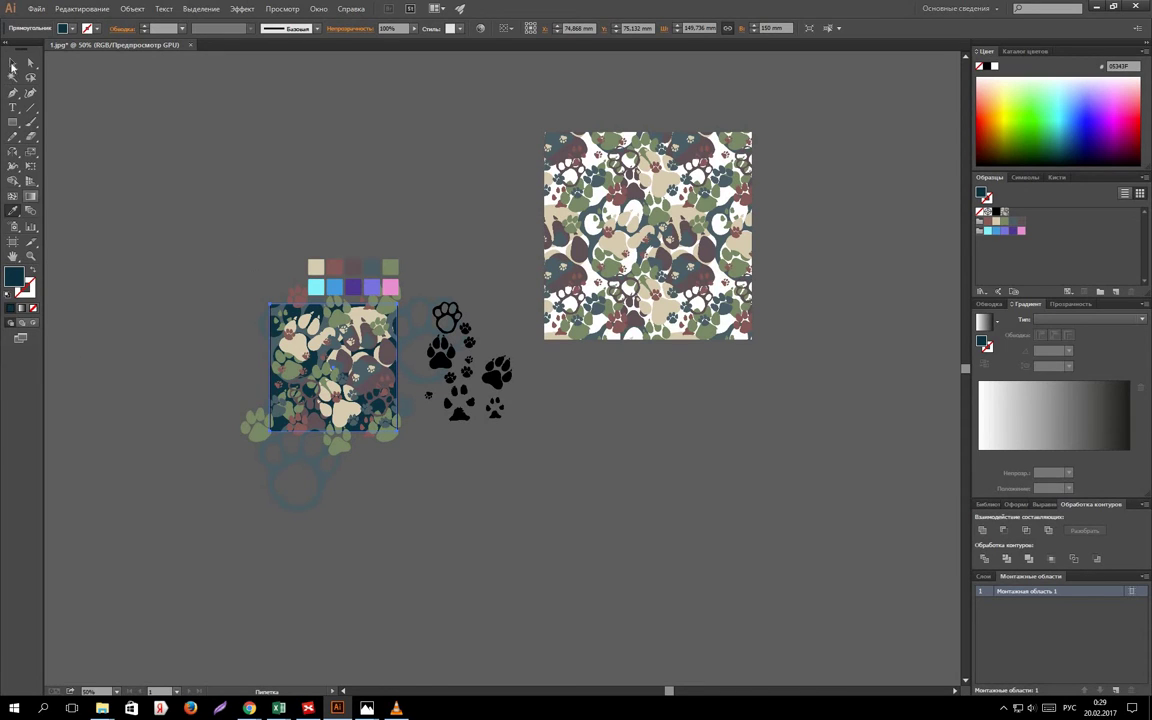
click(12, 62)
click(130, 346)
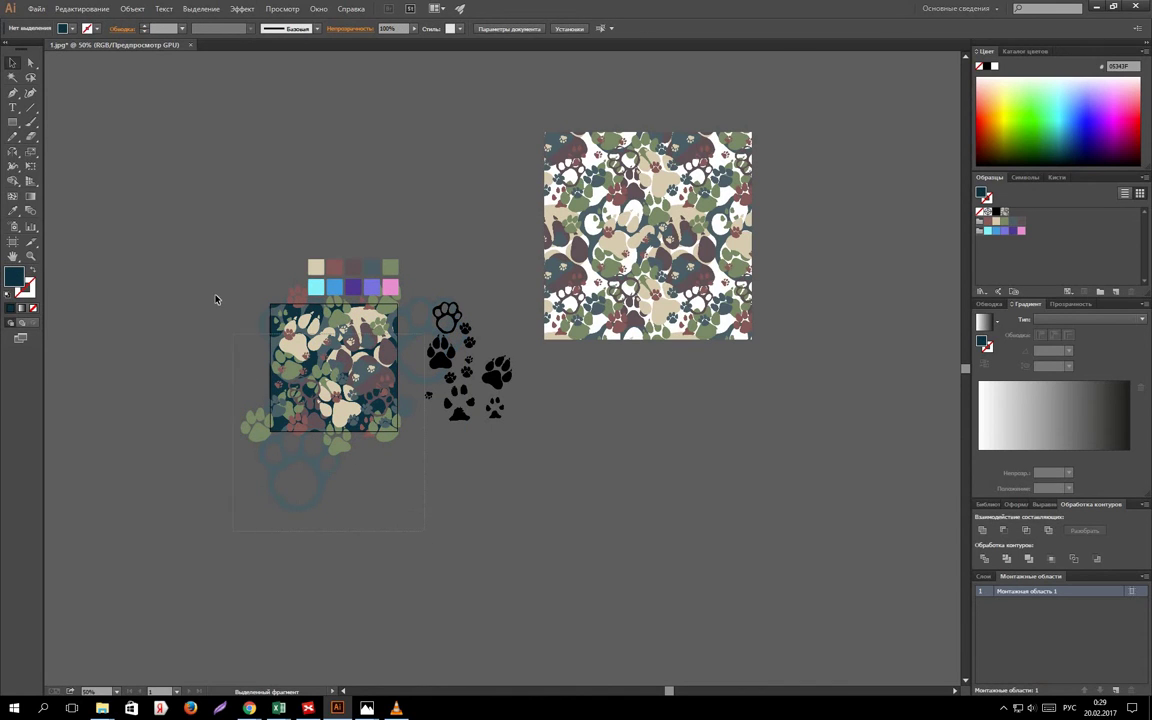
Save the dark-teal tile as a new pattern swatch and copy the pattern square rightward.
drag(207, 325, 211, 344)
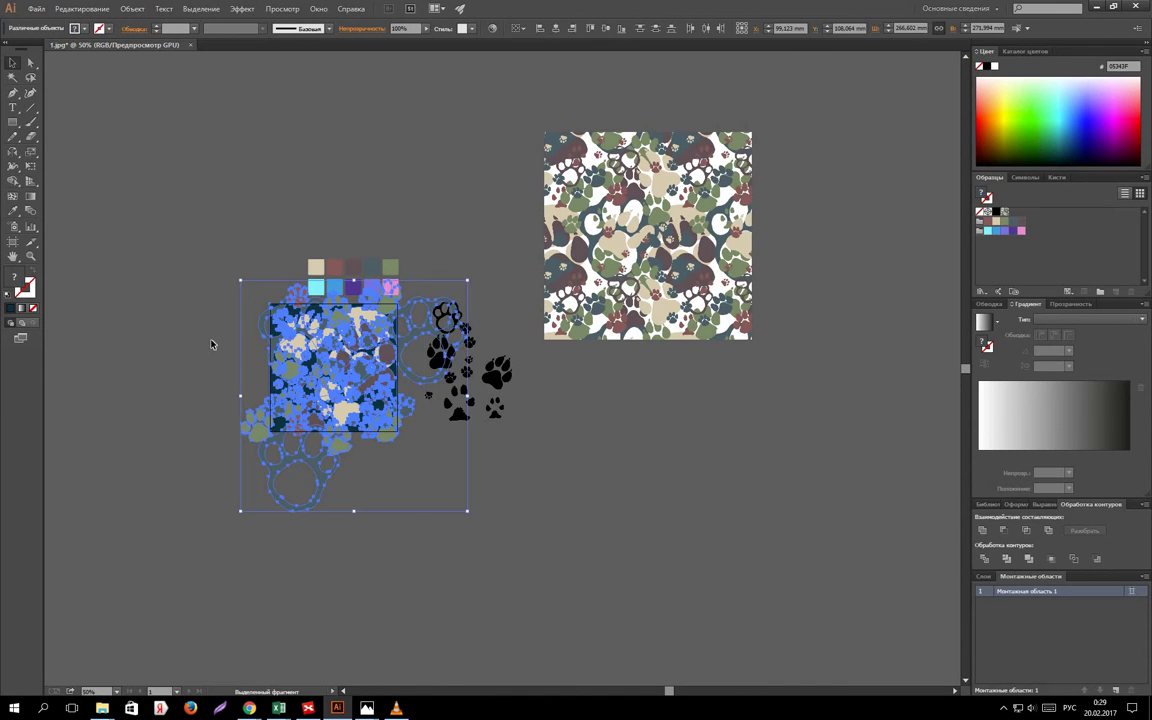
drag(344, 405, 1041, 216)
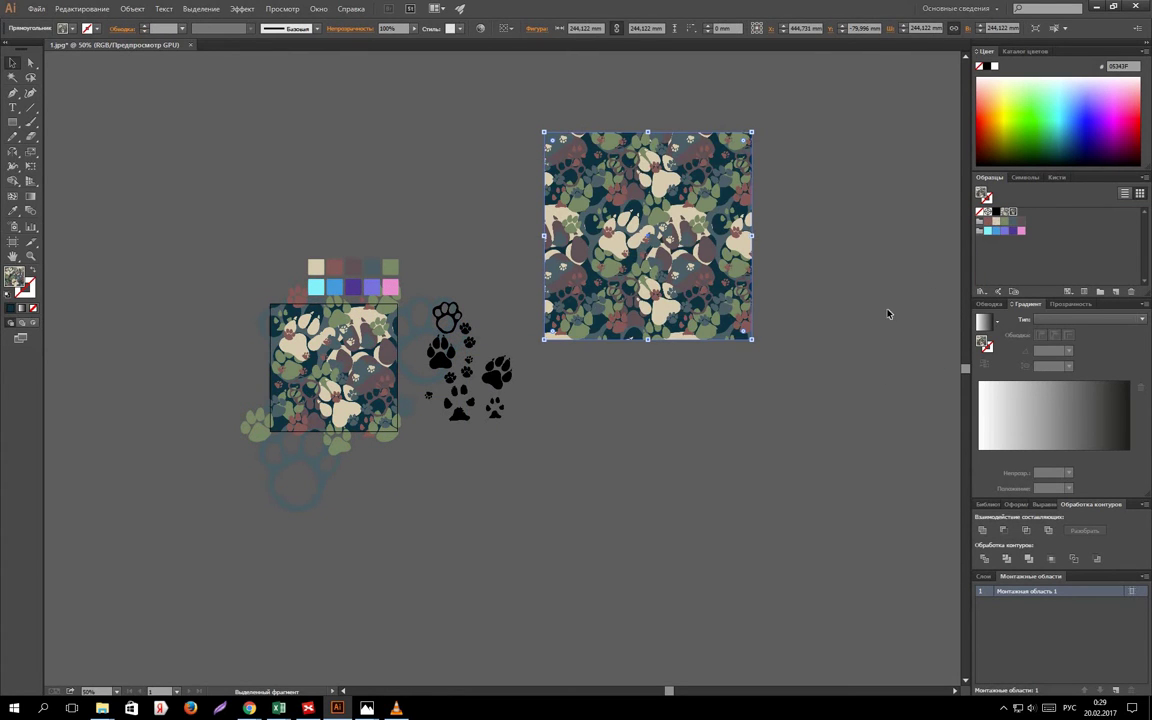
drag(572, 298, 785, 300)
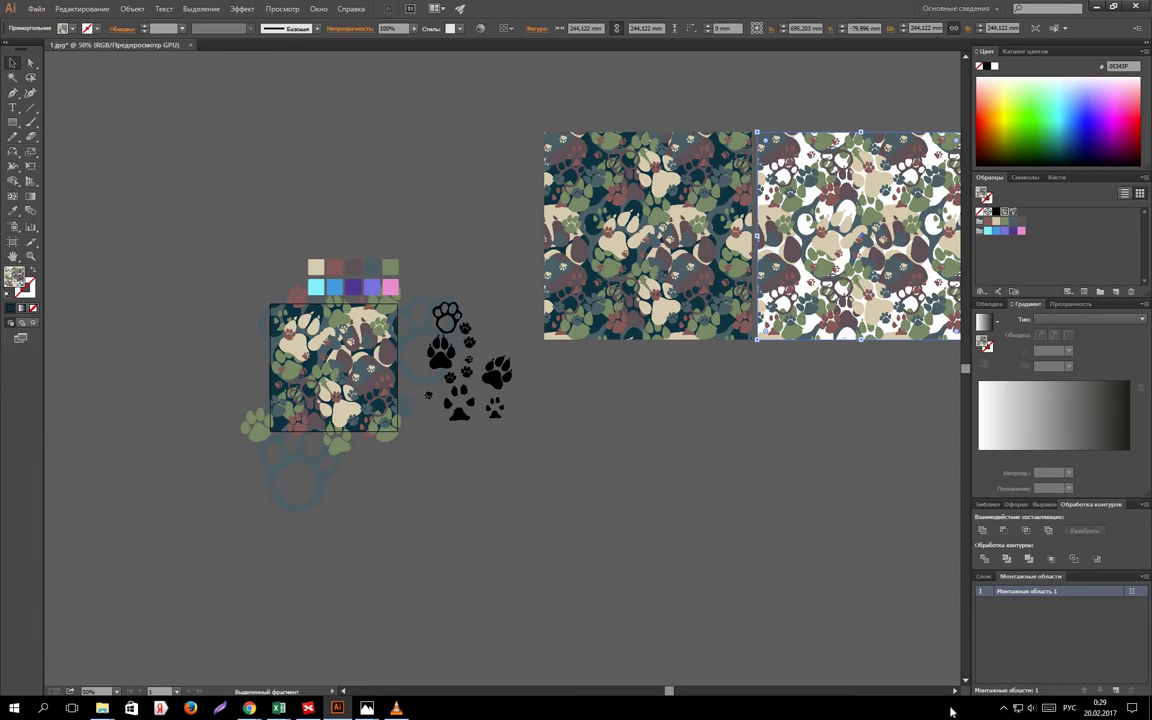
click(829, 392)
Close the gap so the dark teal and white pattern squares sit flush.
click(955, 691)
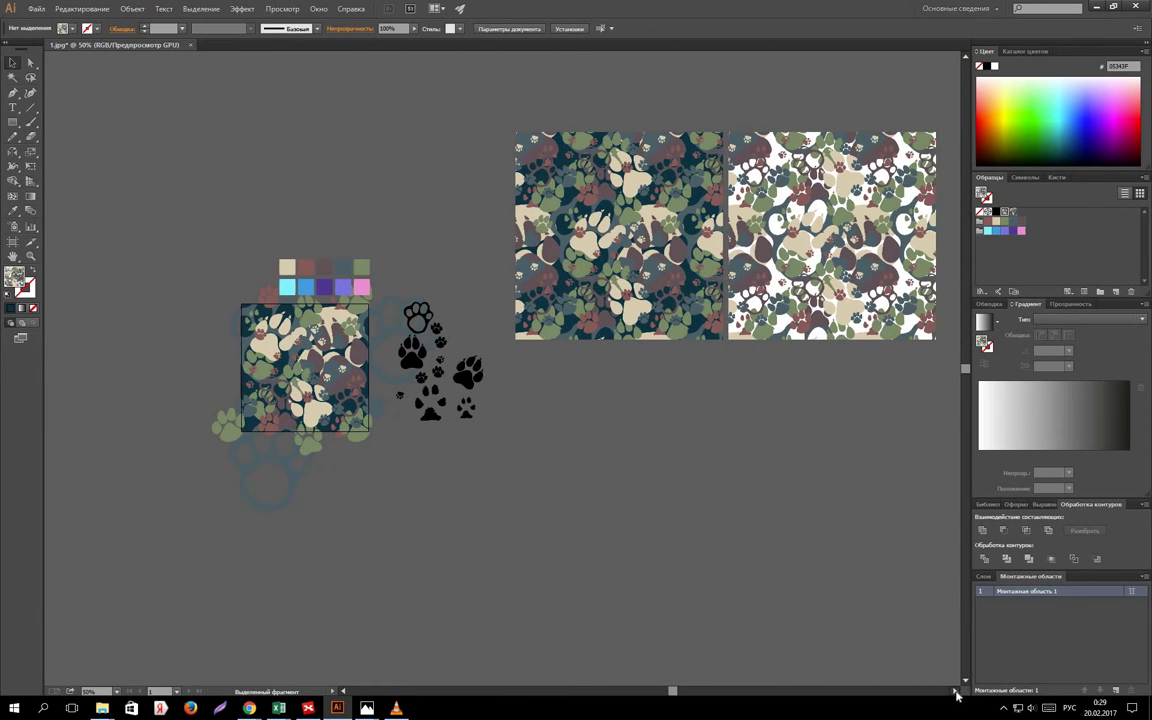
scroll(700, 366, right, 1)
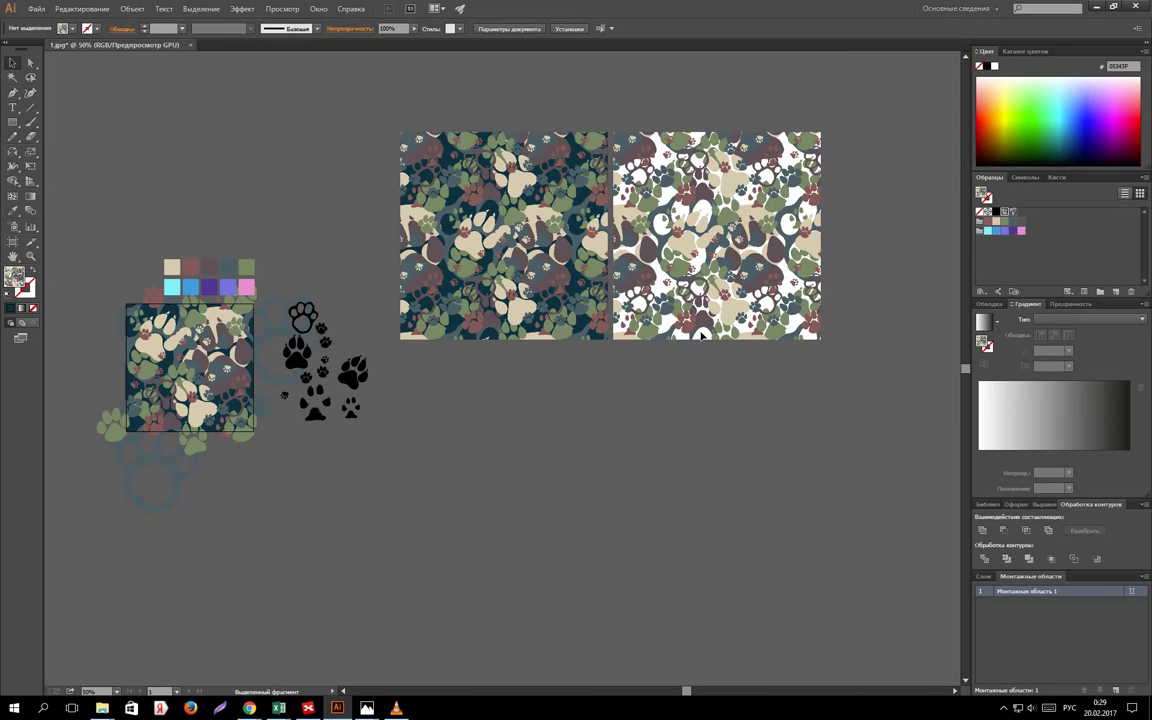
drag(701, 336, 696, 336)
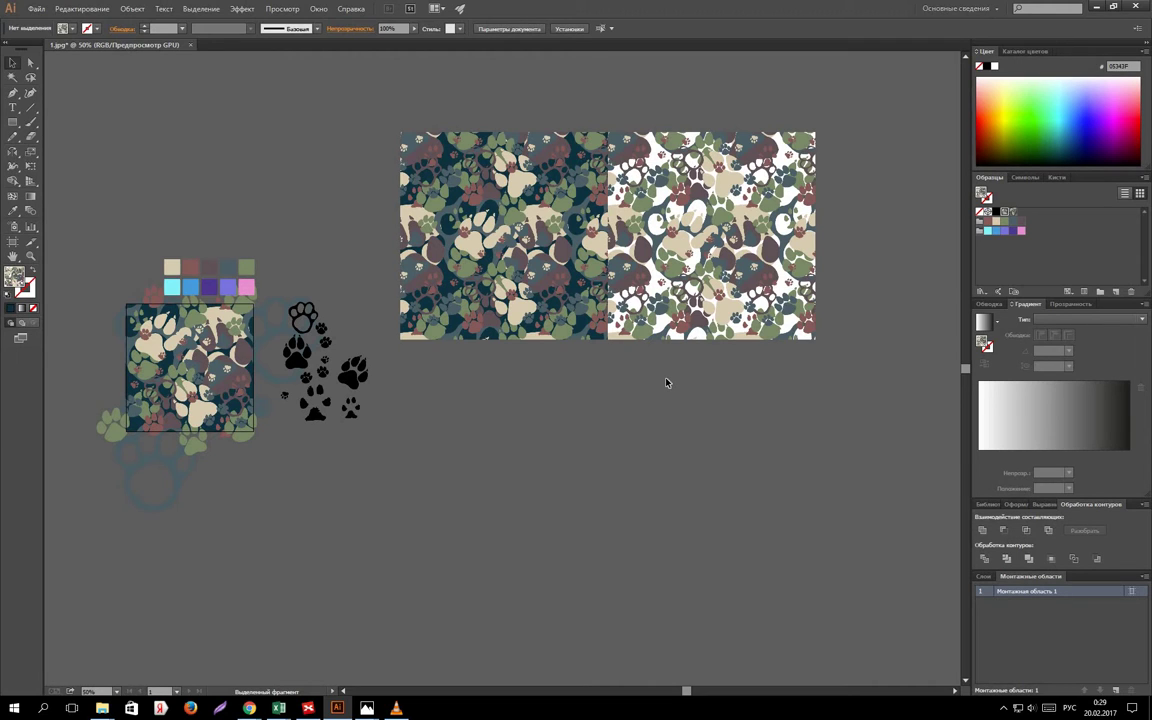
drag(612, 272, 620, 272)
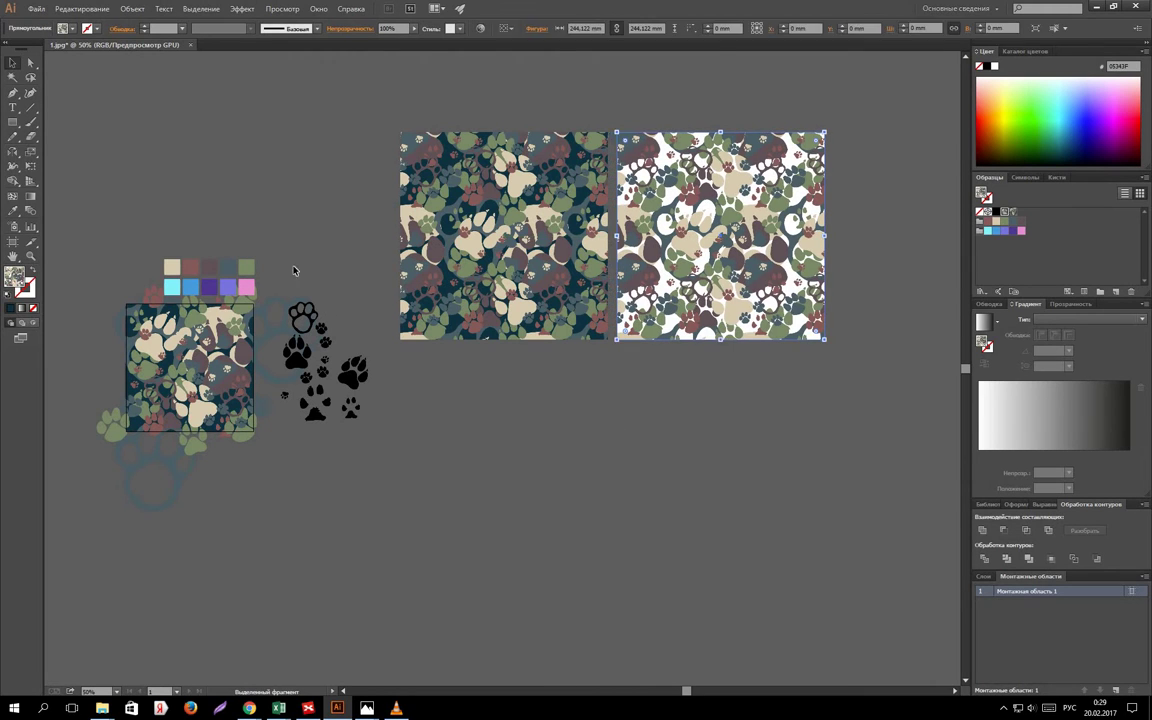
click(293, 270)
scroll(293, 270, down, 2)
key(m)
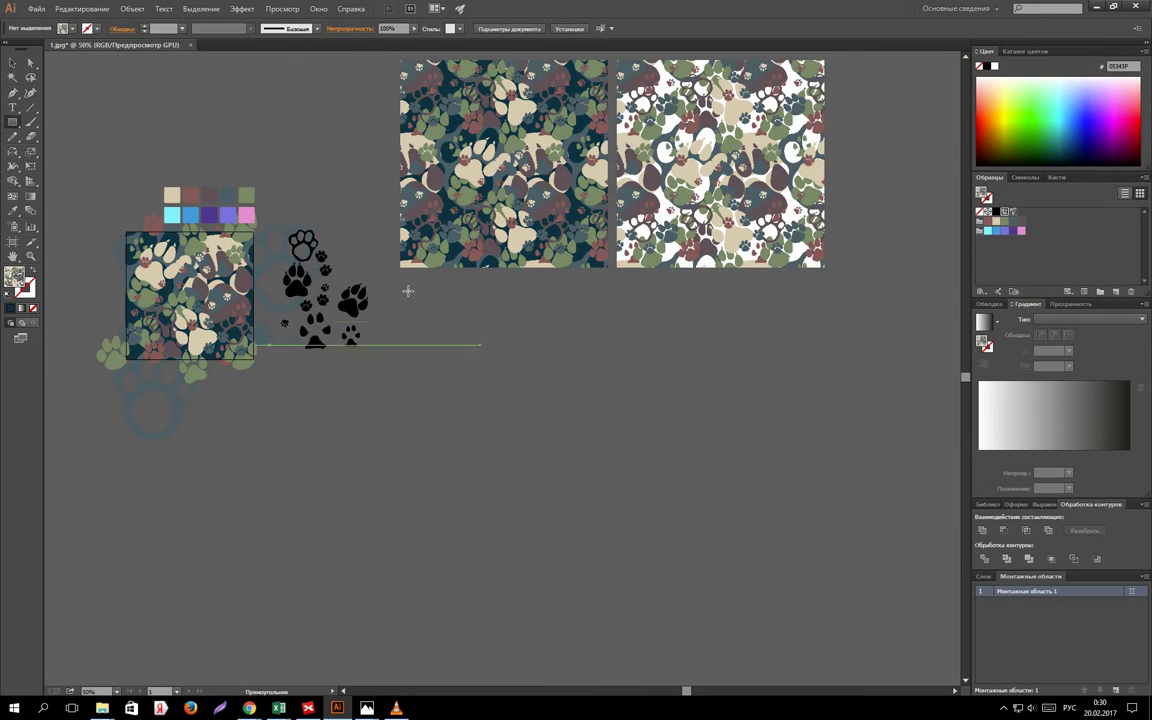
mouse_move(401, 282)
mouse_down()
mouse_move(846, 586)
mouse_move(824, 643)
mouse_up()
scroll(846, 586, down, 1)
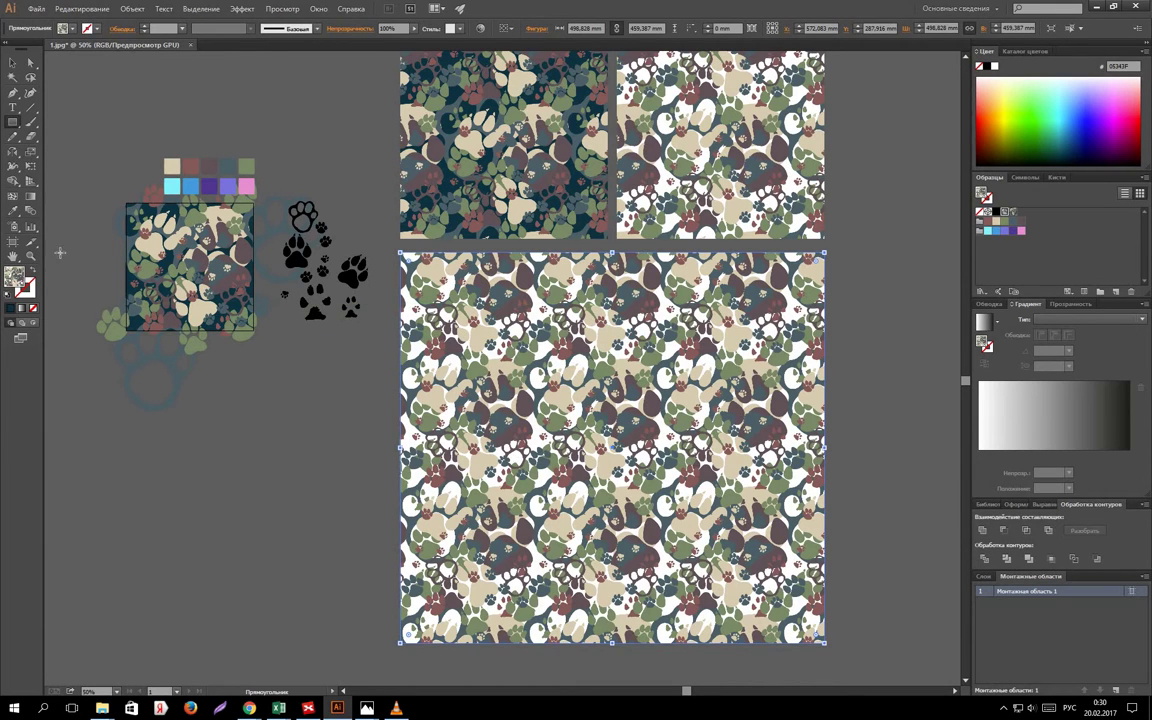
key(v)
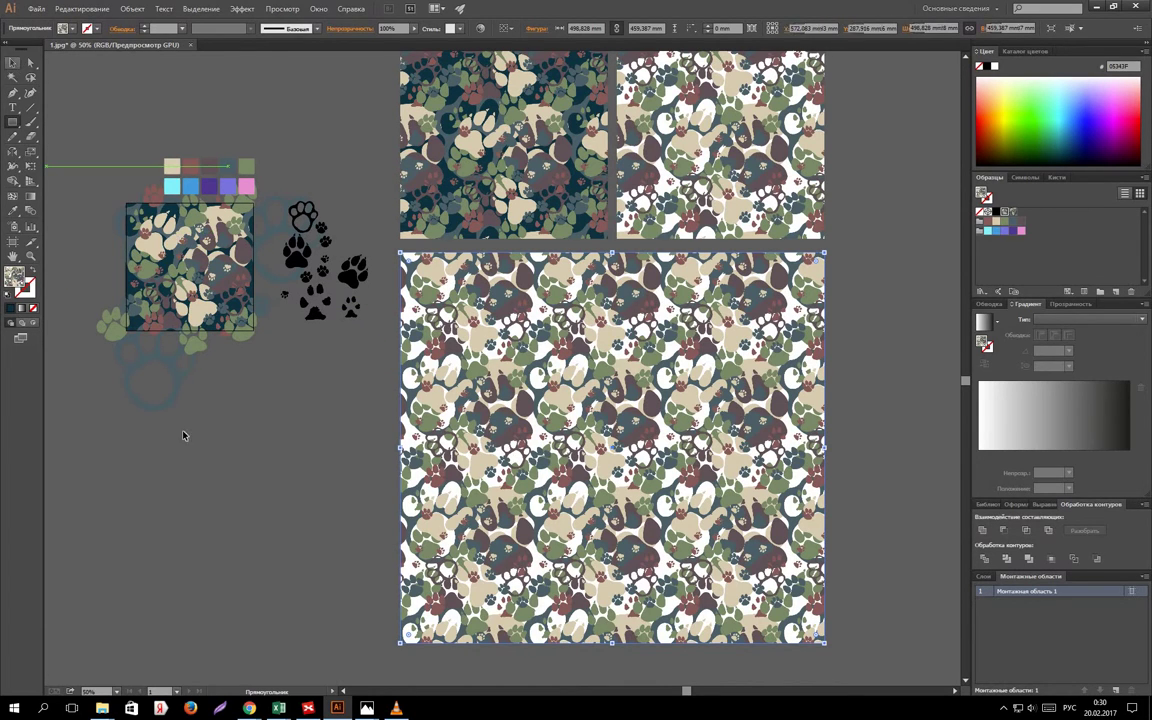
click(183, 435)
scroll(574, 397, up, 1)
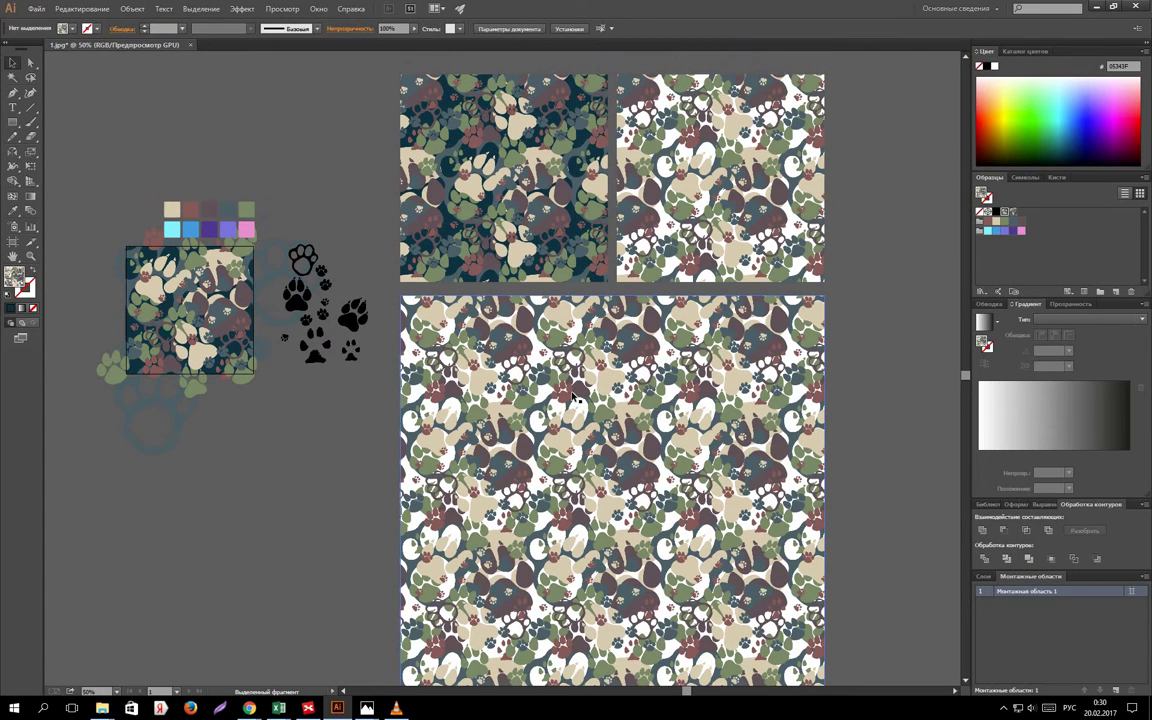
scroll(574, 397, down, 1)
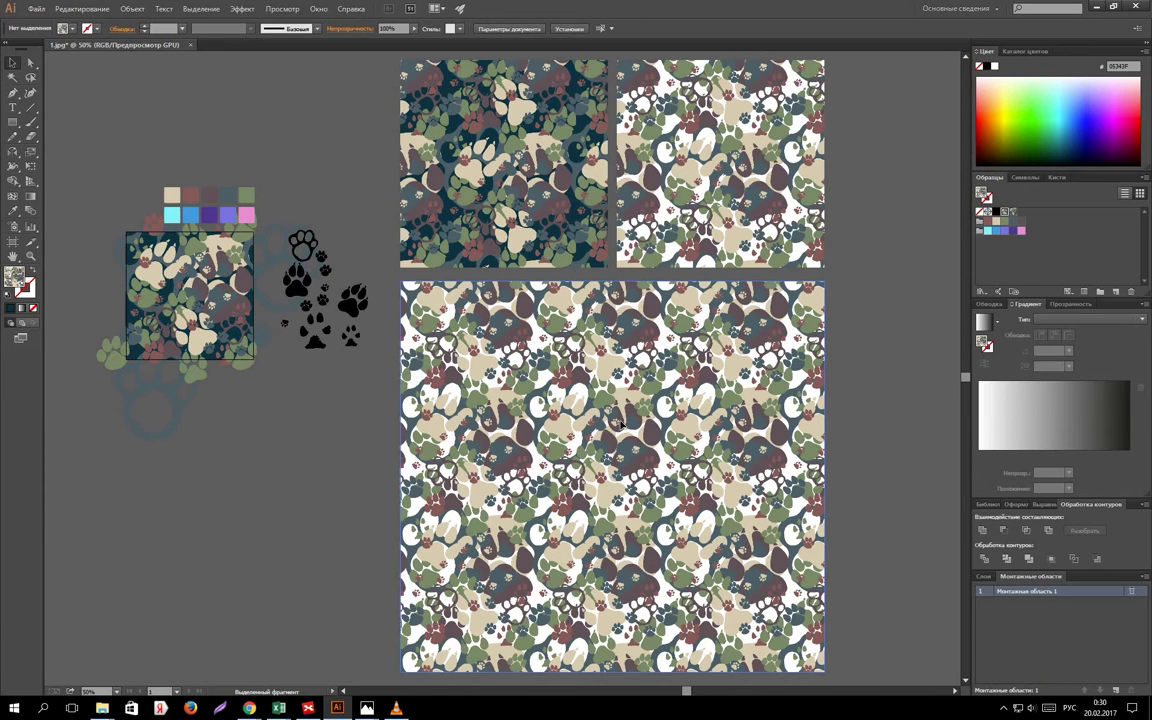
click(620, 425)
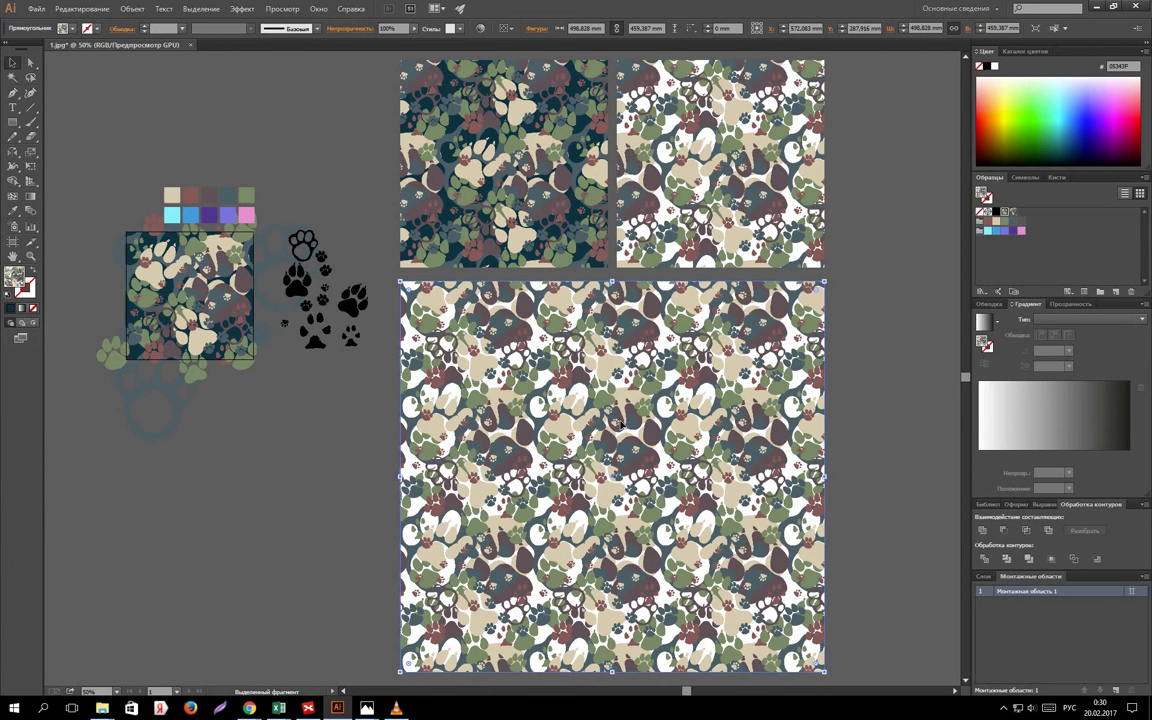
key(Delete)
Save the dark teal pattern square's colours as a new colour group.
scroll(563, 396, up, 3)
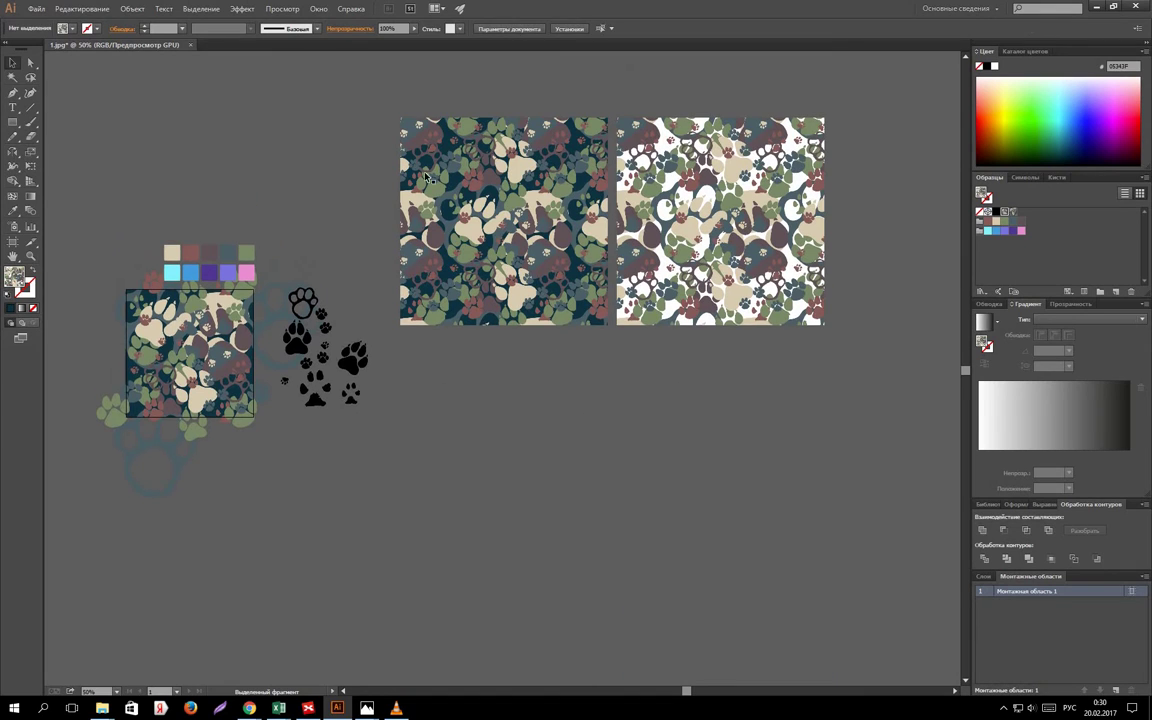
scroll(563, 396, up, 2)
click(514, 350)
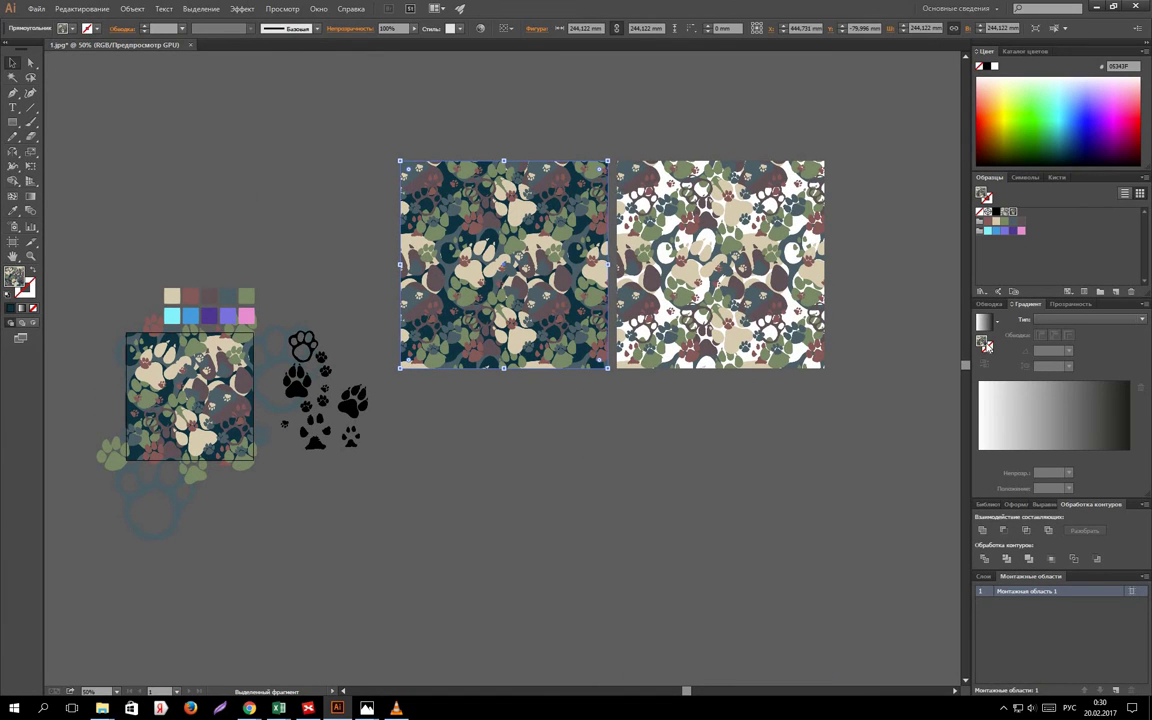
click(1101, 291)
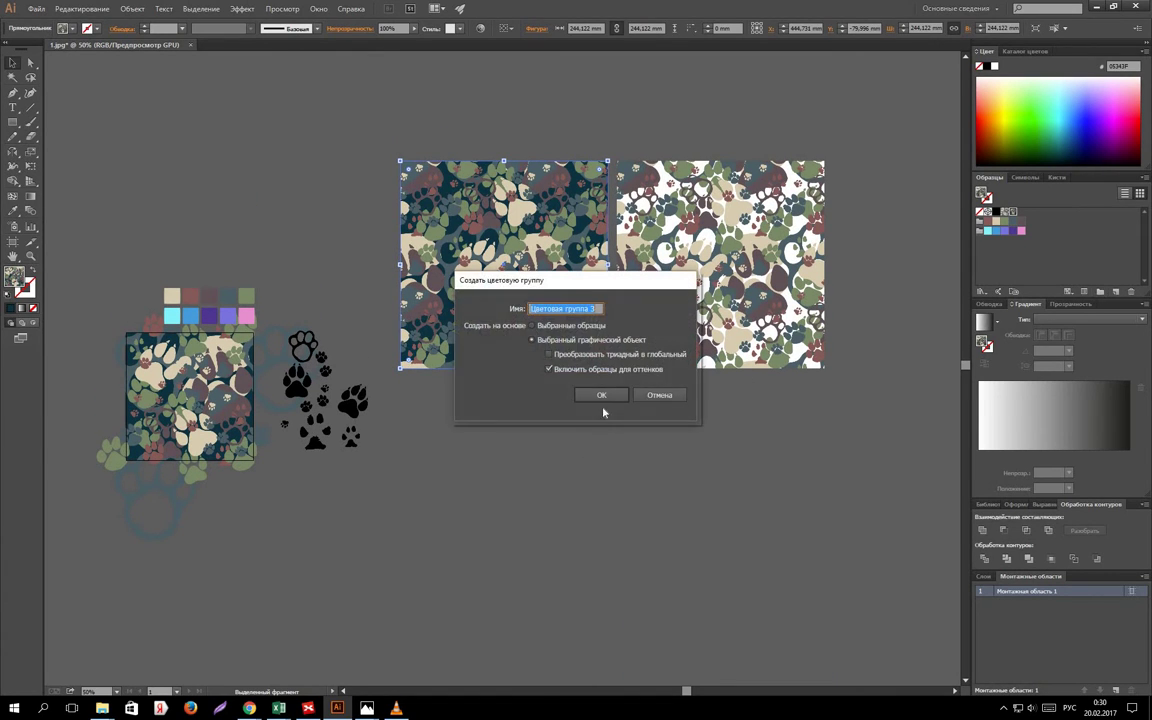
click(601, 395)
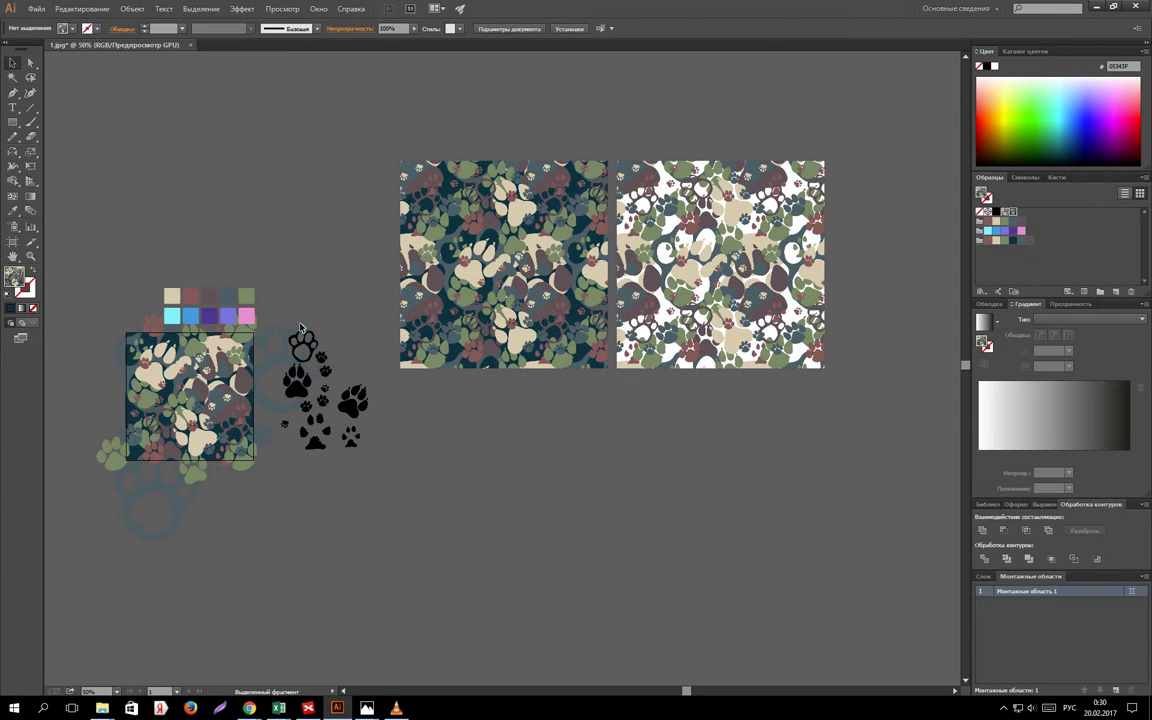
Duplicate the blue-violet colour row above the palette, making its last square dark purple.
click(198, 320)
shift+click(208, 317)
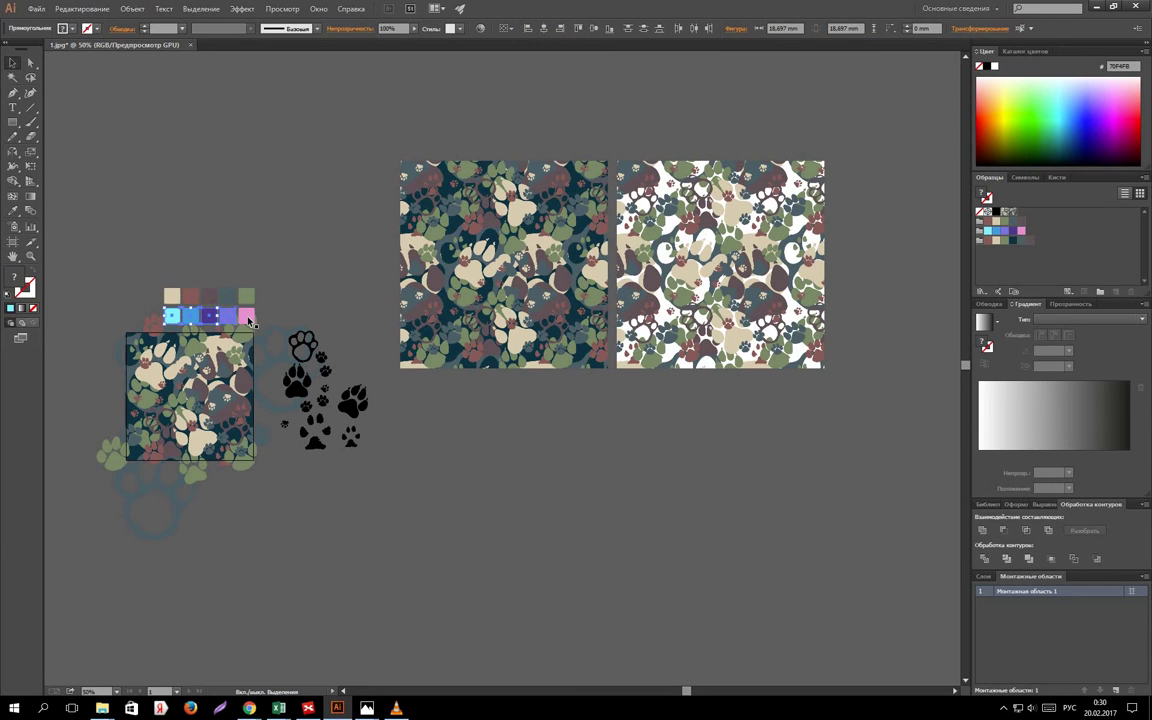
mouse_move(249, 320)
mouse_down()
mouse_move(249, 275)
mouse_move(273, 284)
mouse_up()
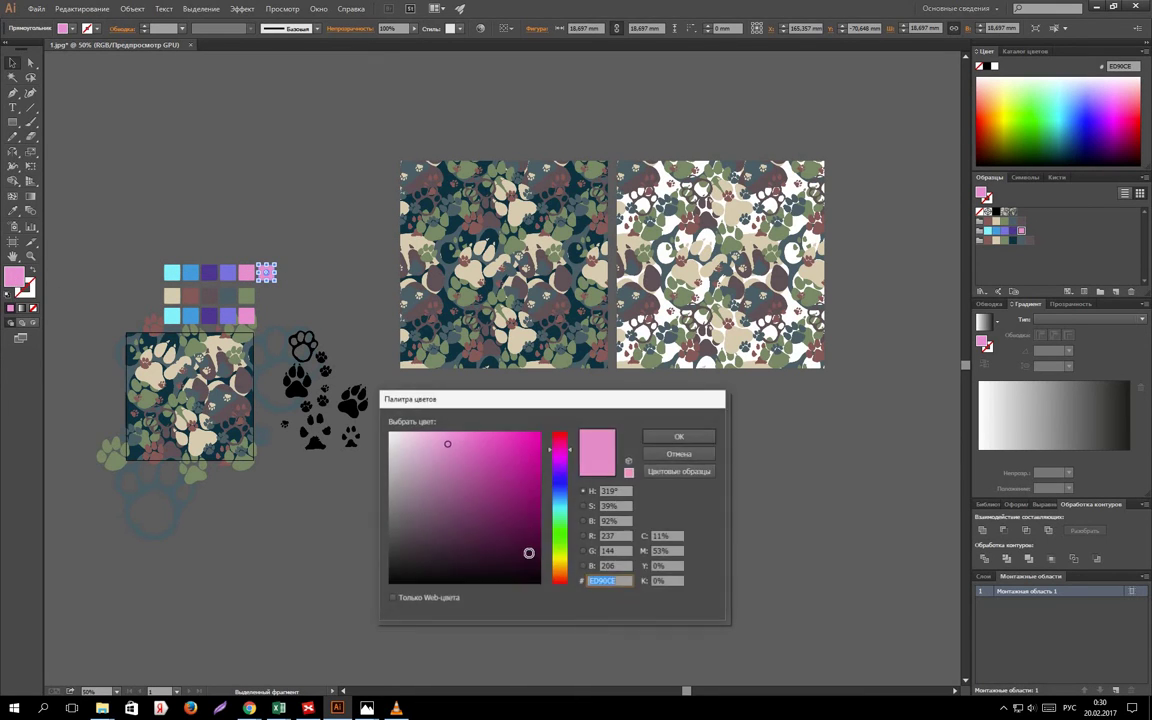
click(522, 553)
click(699, 438)
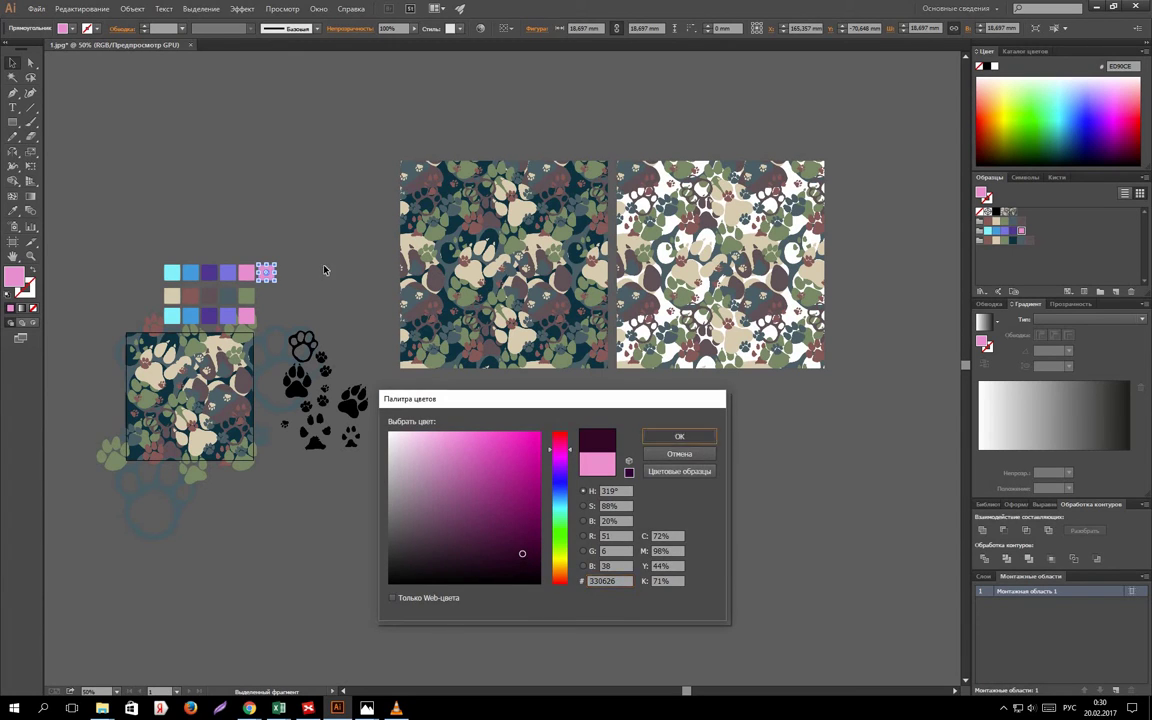
Recolour the last copied square to 120633 and save the row as a colour group.
click(266, 272)
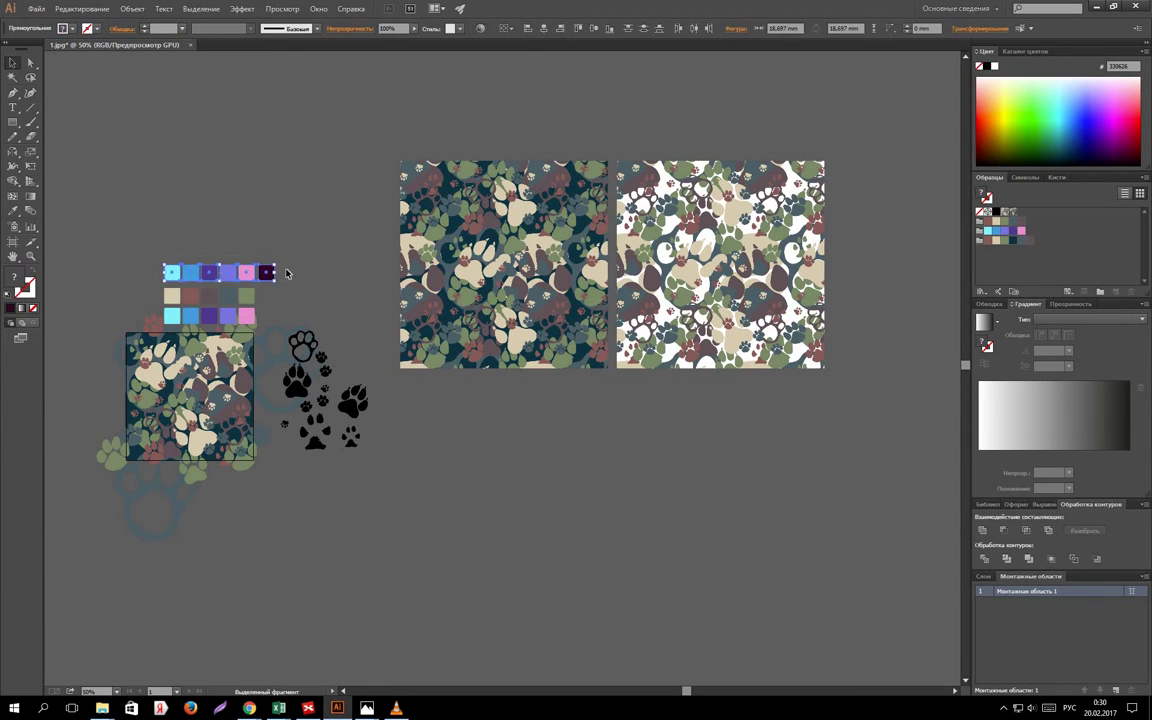
click(118, 278)
click(265, 272)
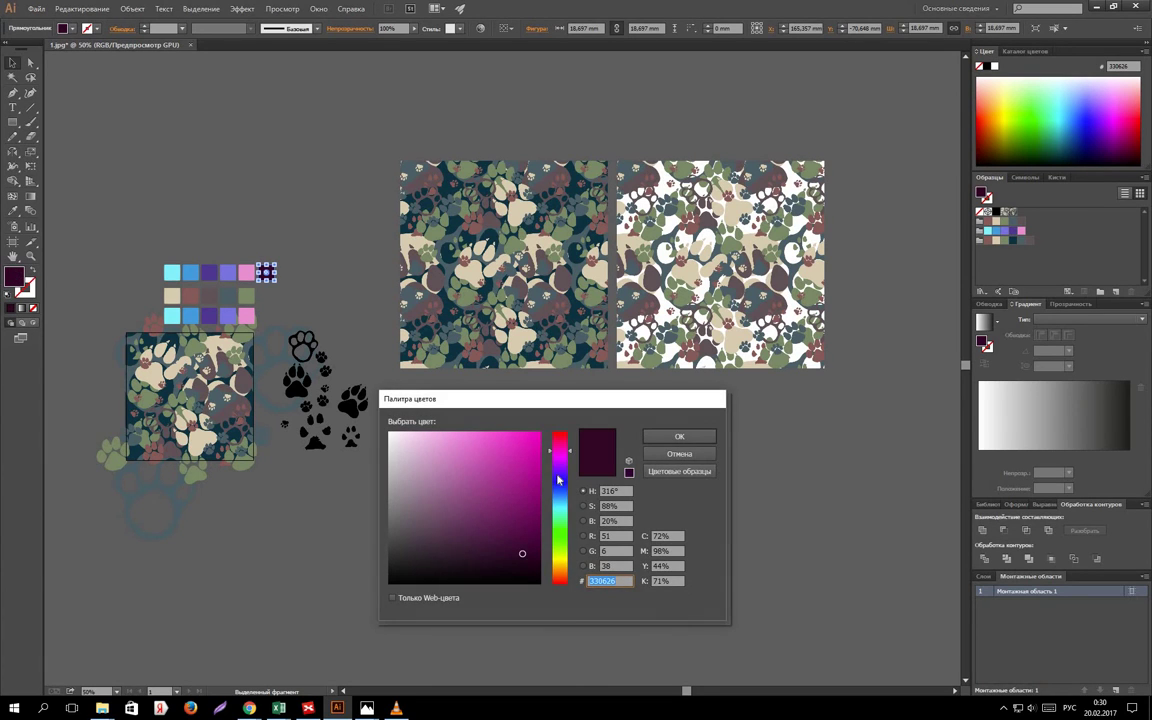
text(120633)
click(684, 438)
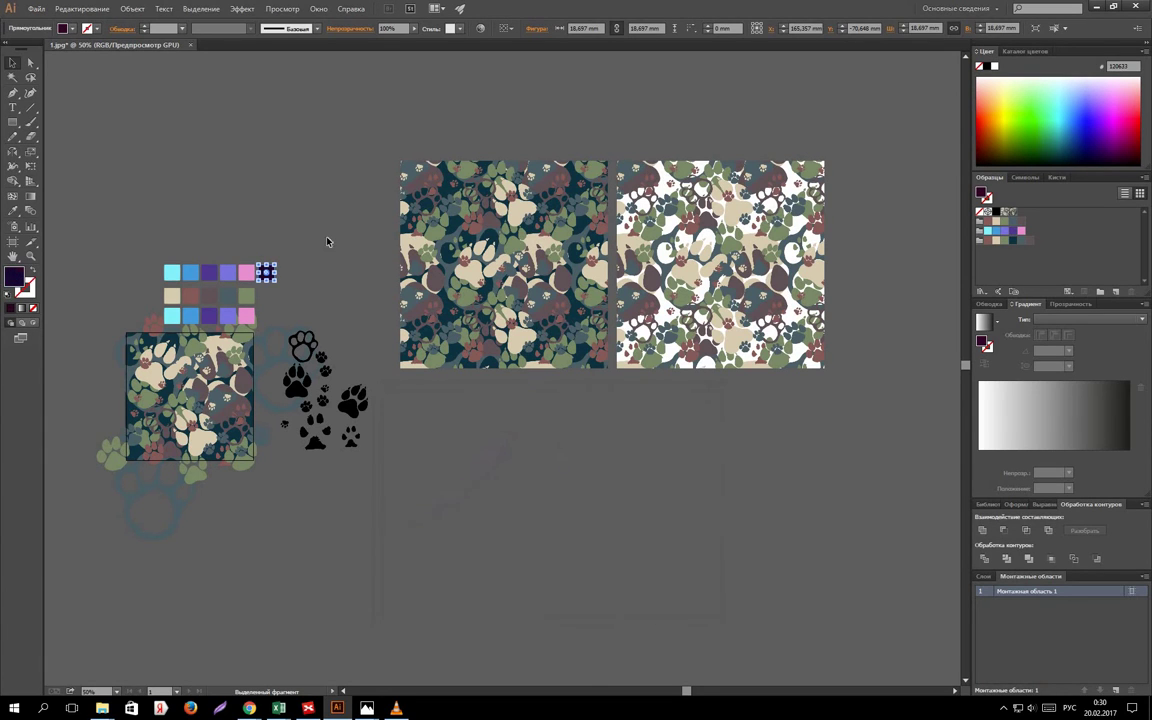
click(248, 275)
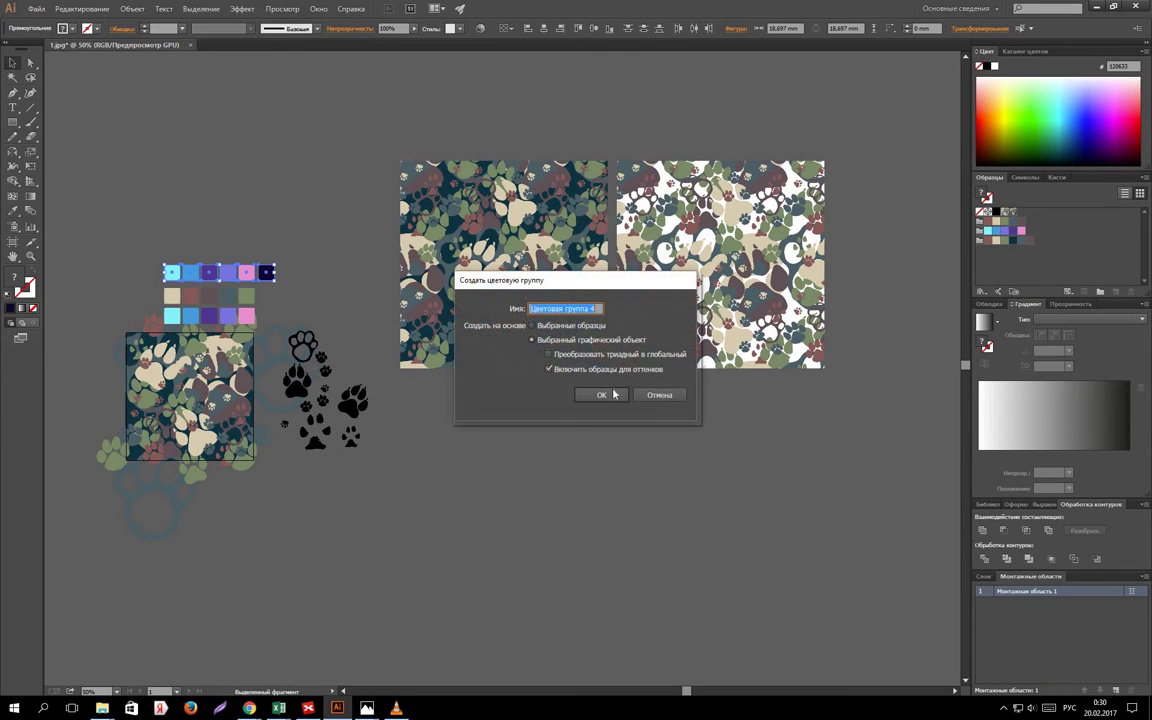
click(601, 395)
Bring the lower-left tile into view and open Recolor Artwork for it.
click(616, 415)
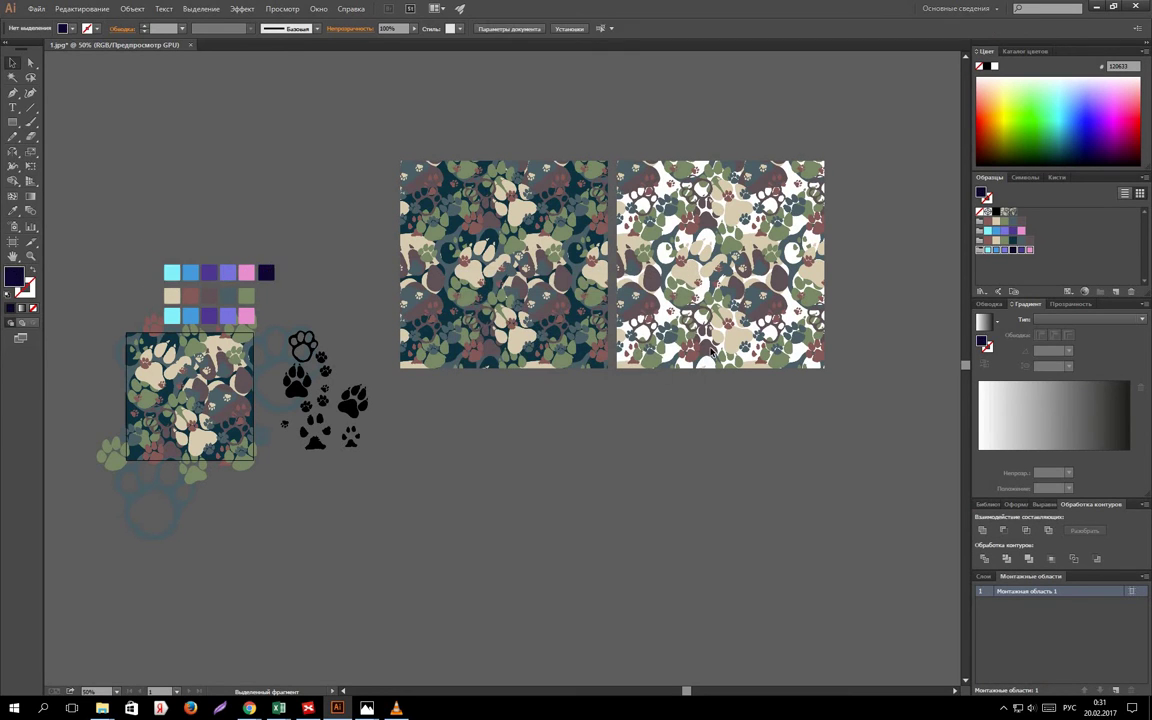
scroll(554, 236, down, 2)
scroll(549, 195, down, 2)
drag(557, 112, 566, 328)
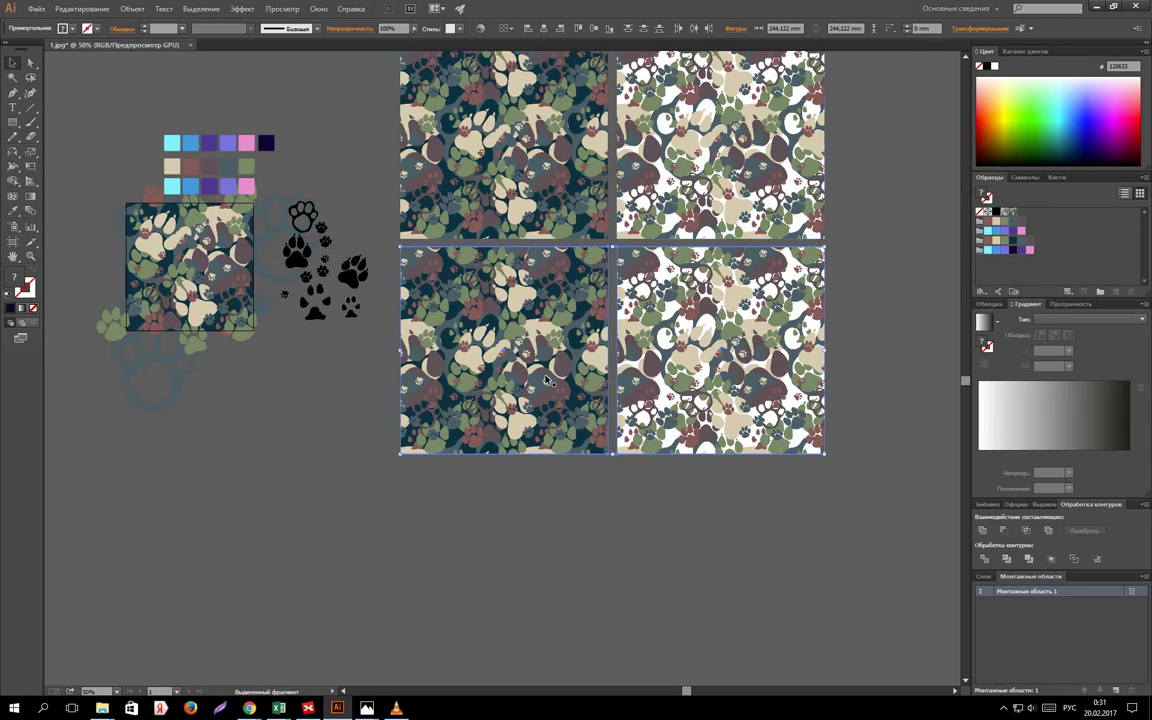
scroll(686, 206, up, 1)
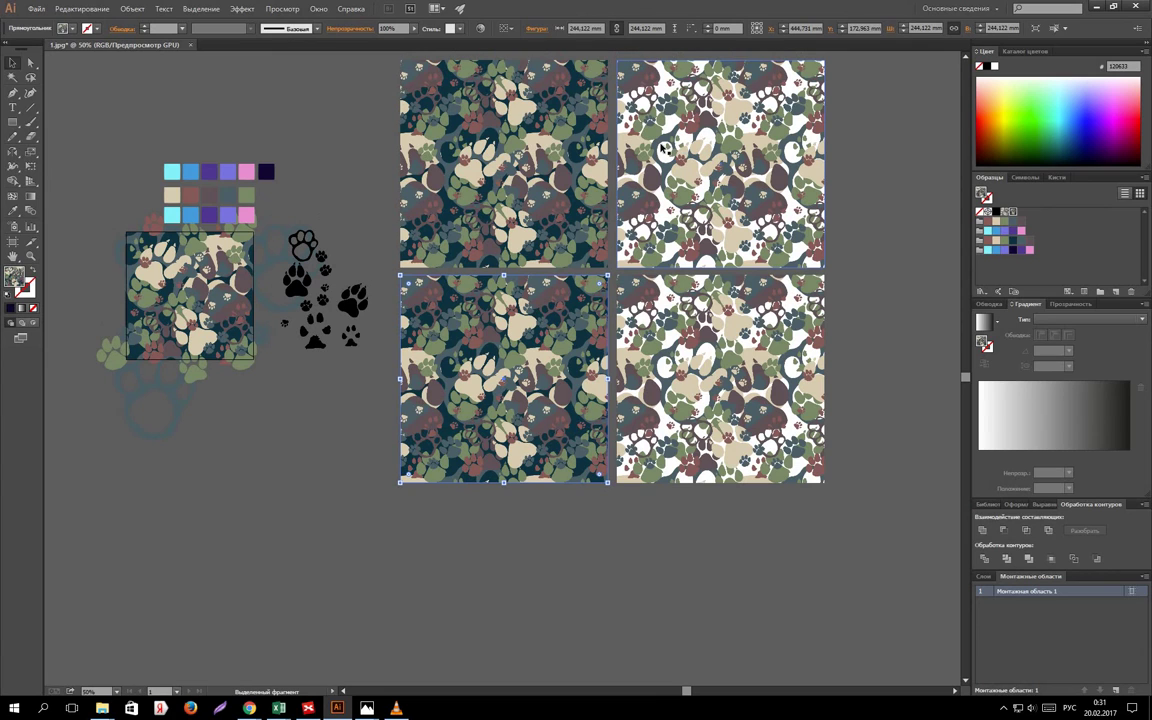
click(481, 28)
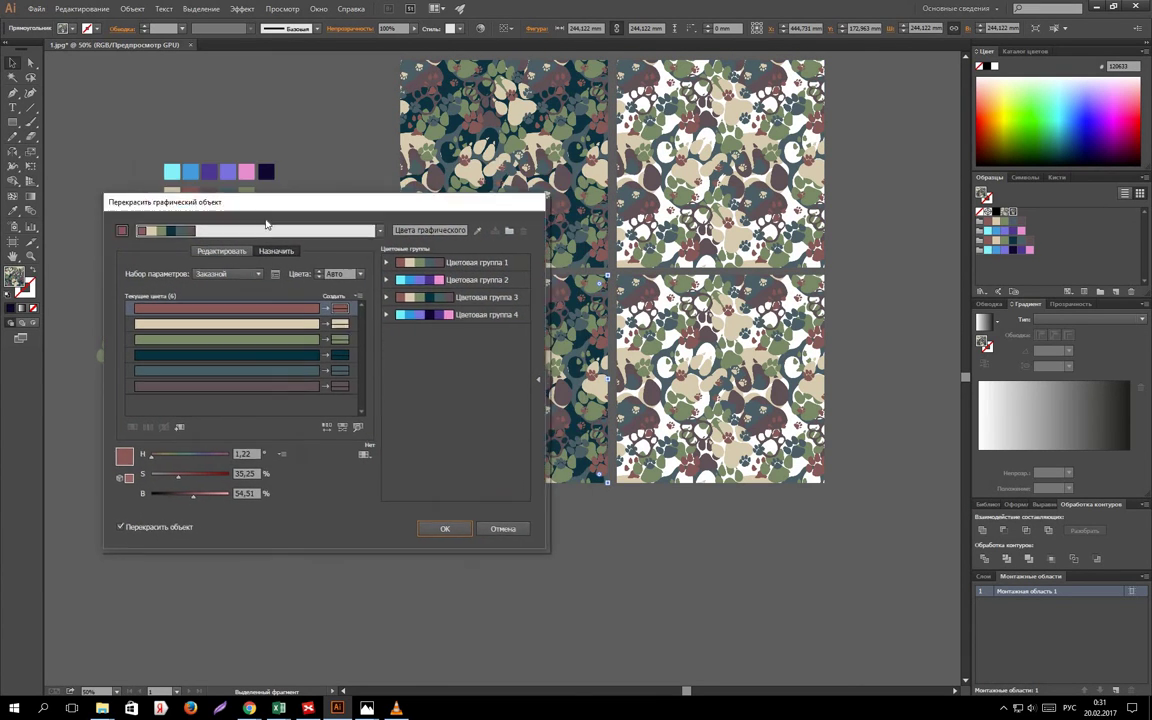
drag(353, 170, 208, 121)
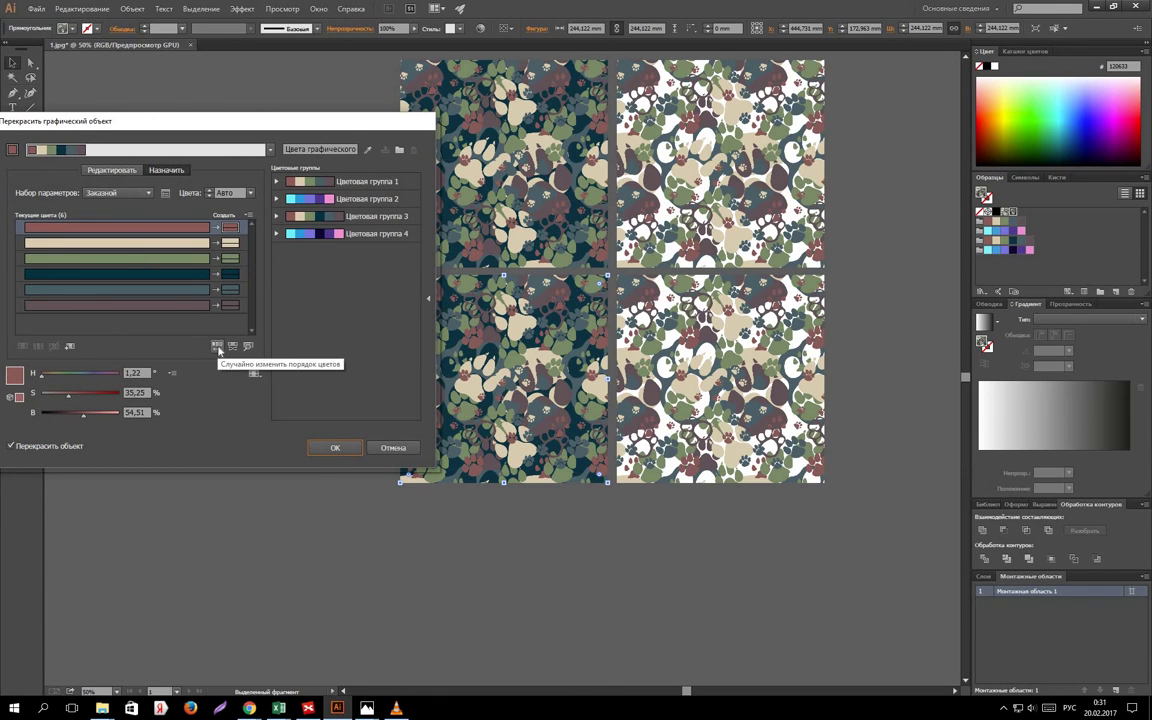
Randomly reshuffle the tile's colour order several times and apply the result.
click(218, 347)
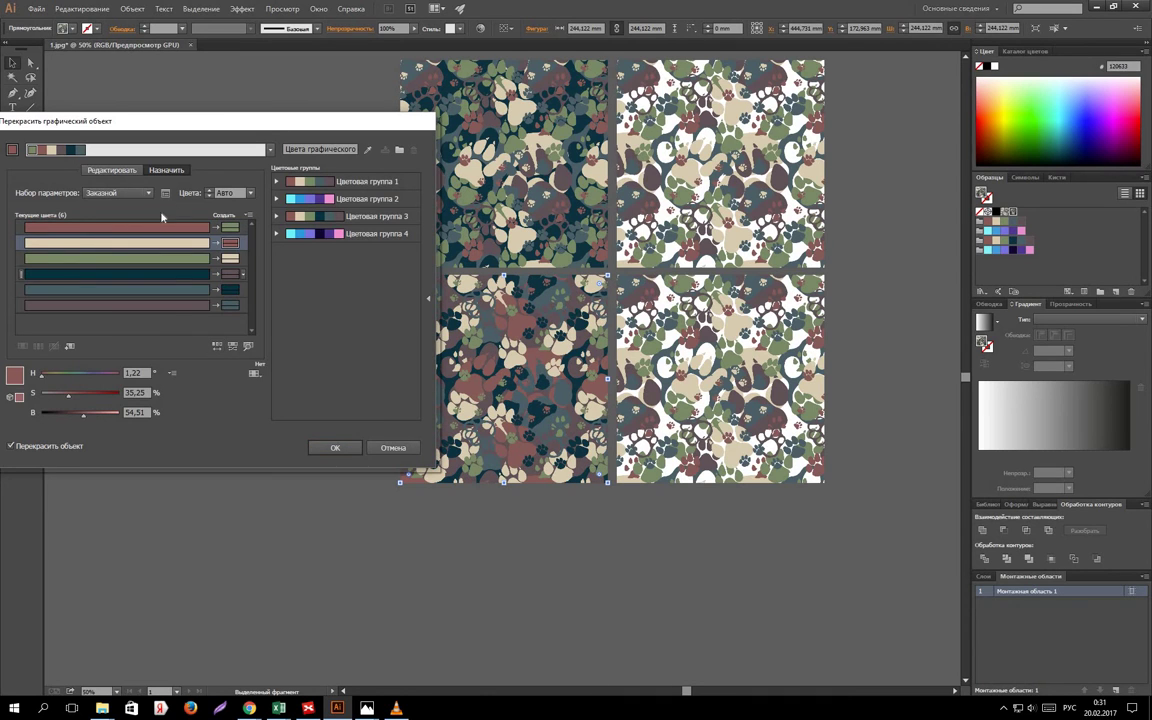
drag(170, 120, 85, 149)
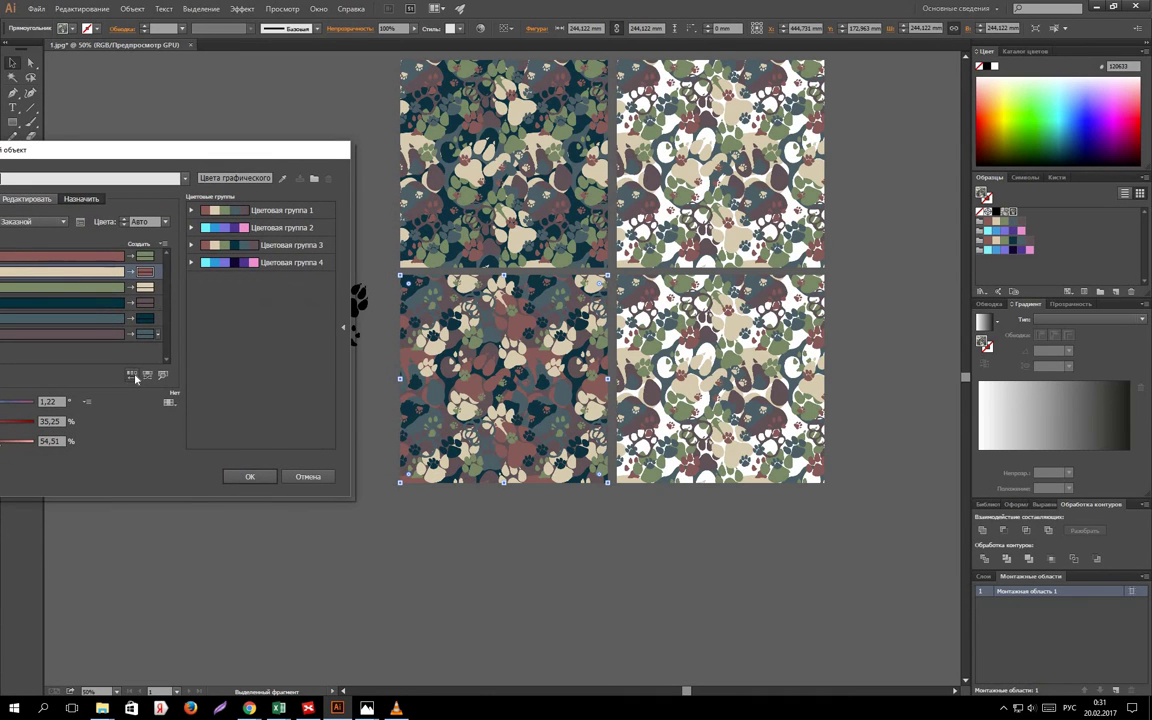
click(135, 376)
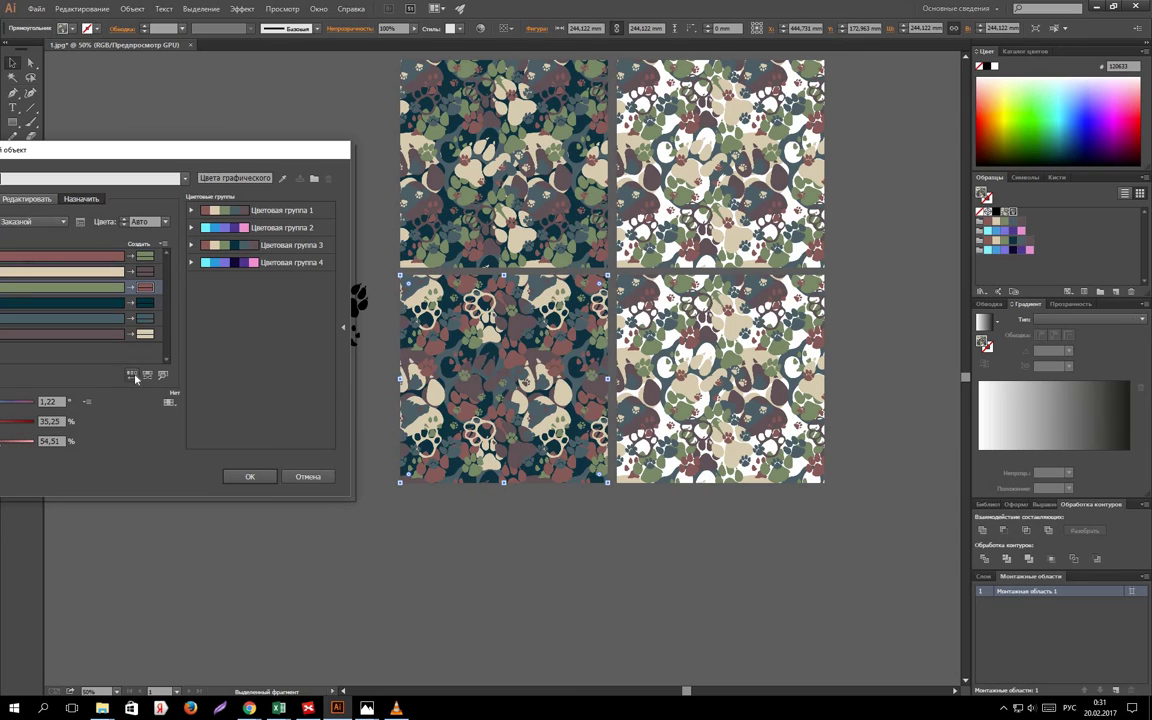
click(135, 376)
click(135, 376)
click(135, 376)
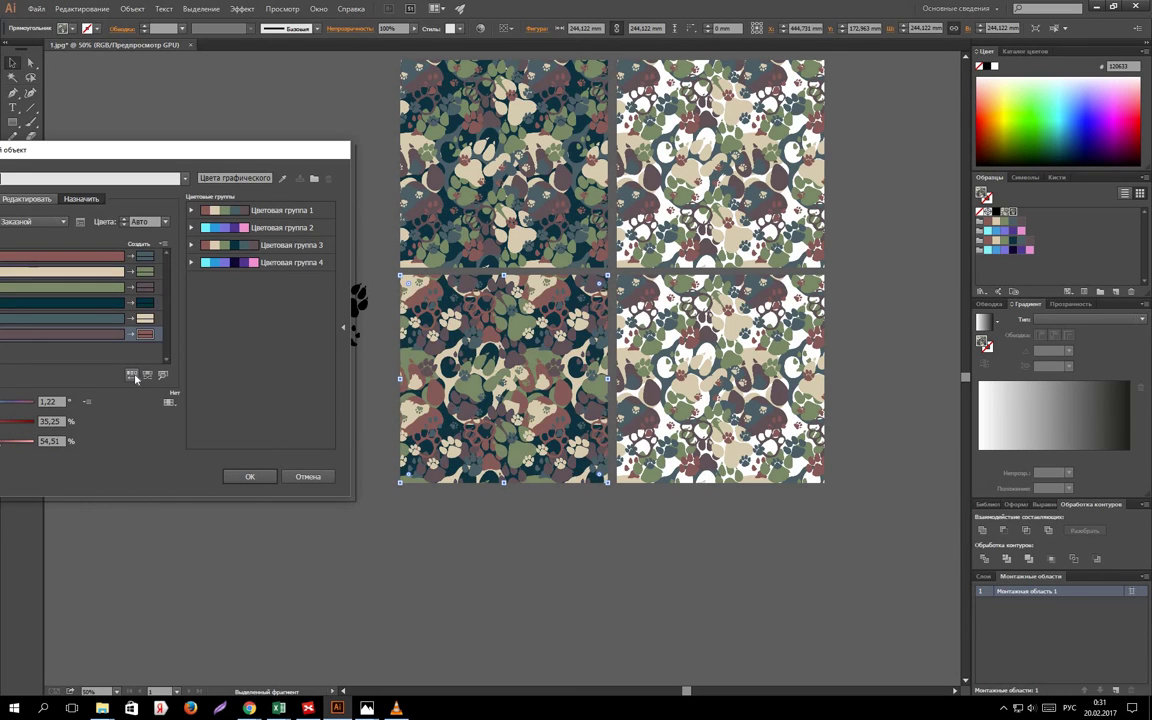
click(135, 376)
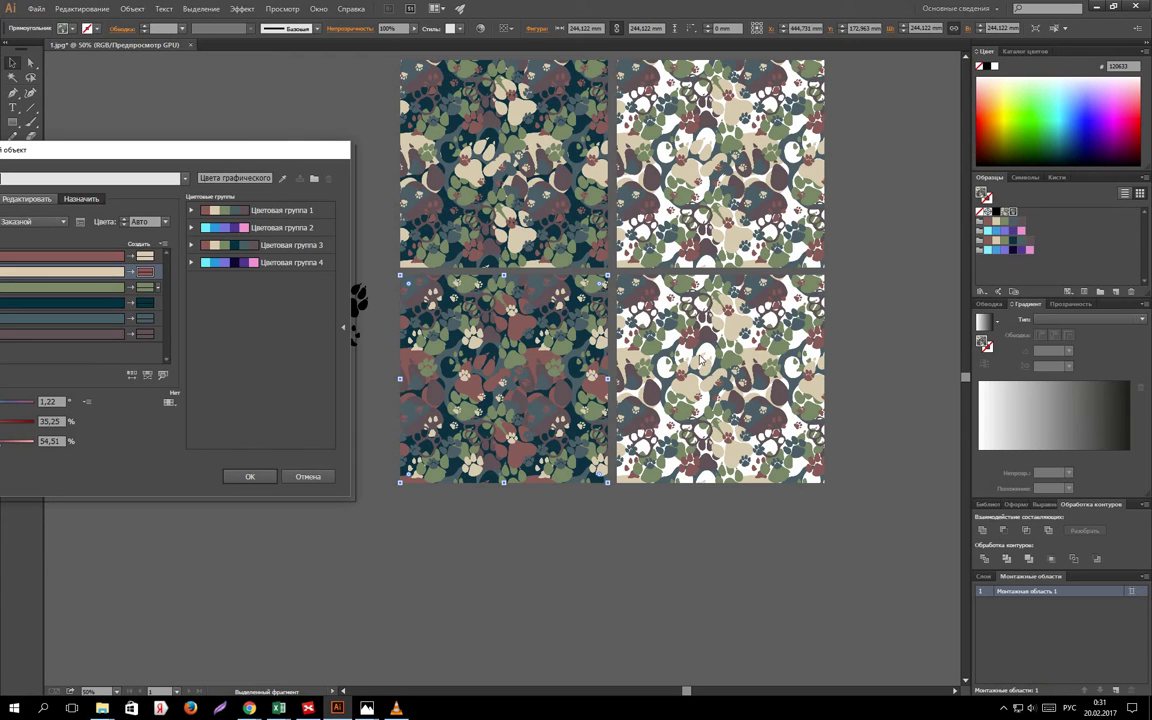
click(251, 477)
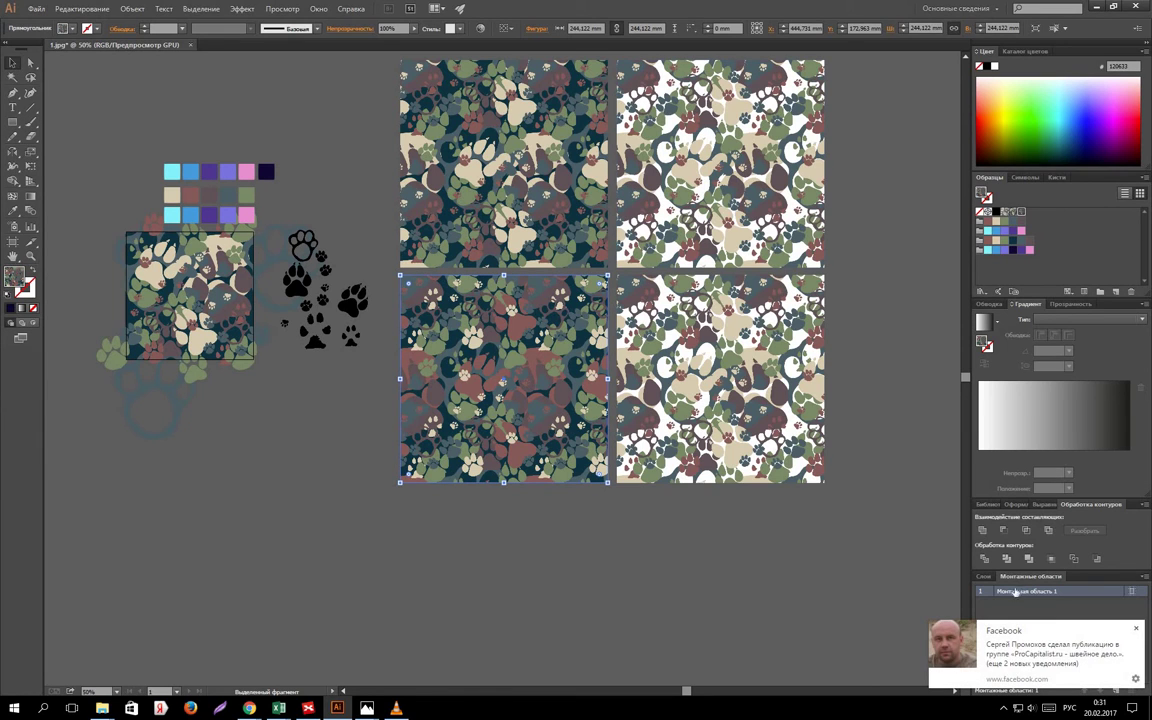
Recolour the lower-right white paw tile with blue-violet Color Group 4.
click(1137, 630)
click(770, 413)
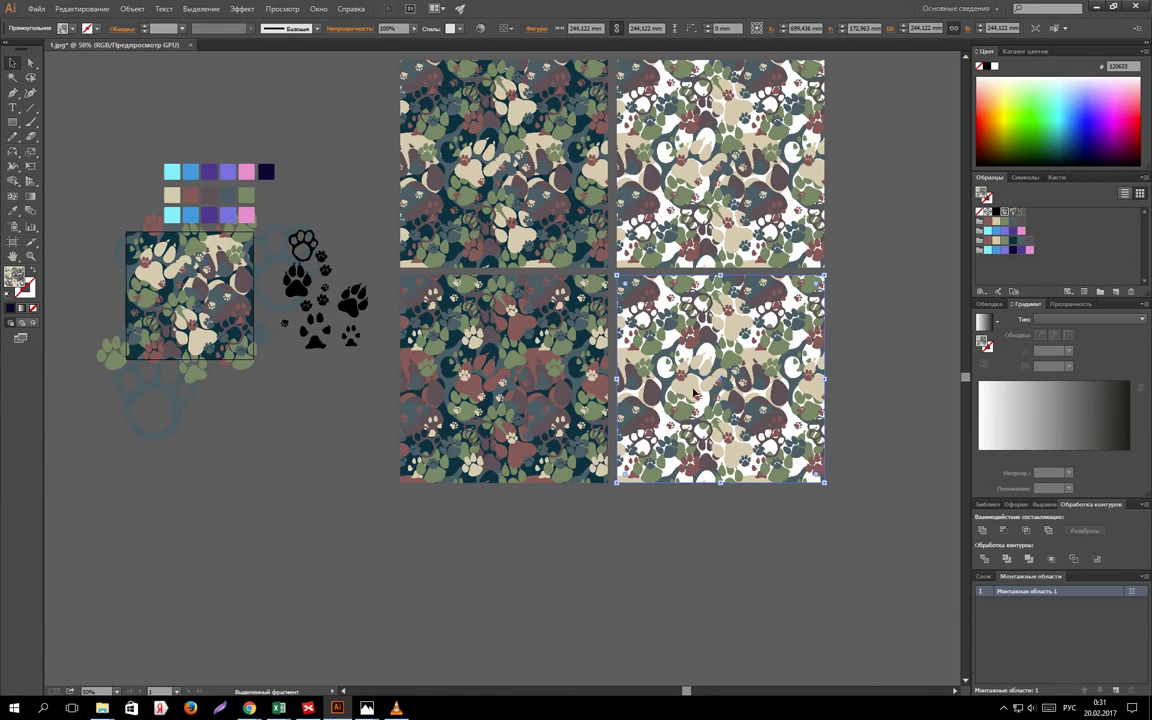
click(480, 30)
click(240, 266)
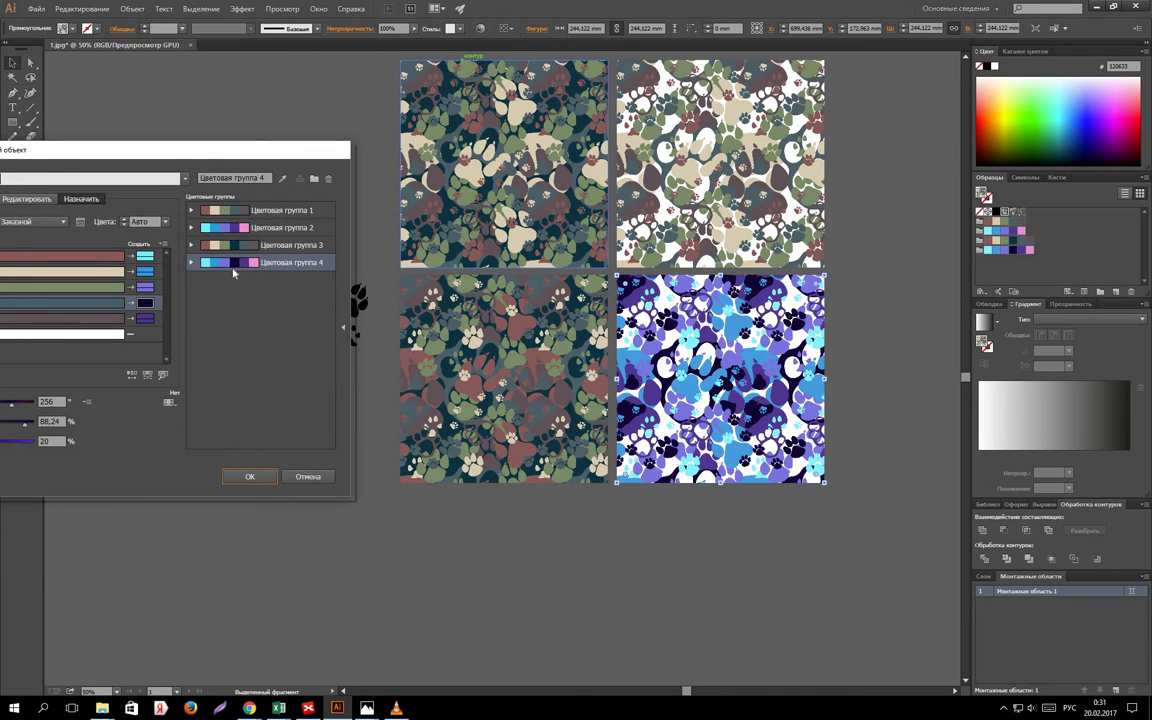
click(250, 476)
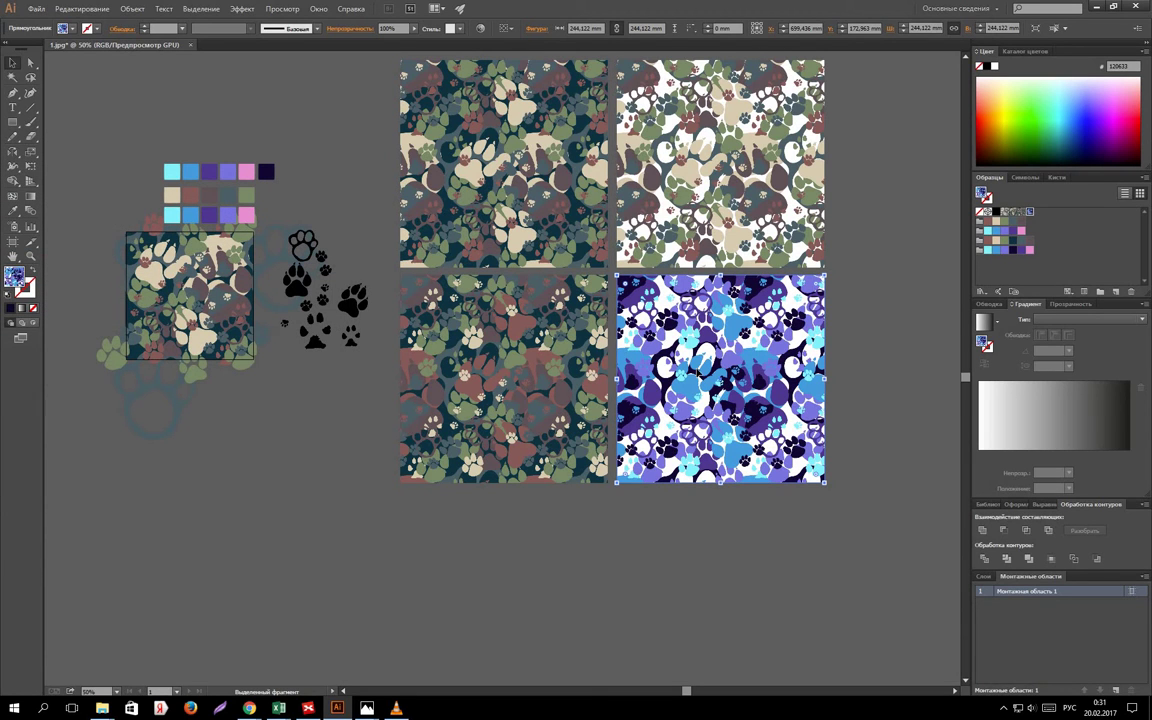
scroll(665, 280, down, 3)
drag(705, 257, 781, 474)
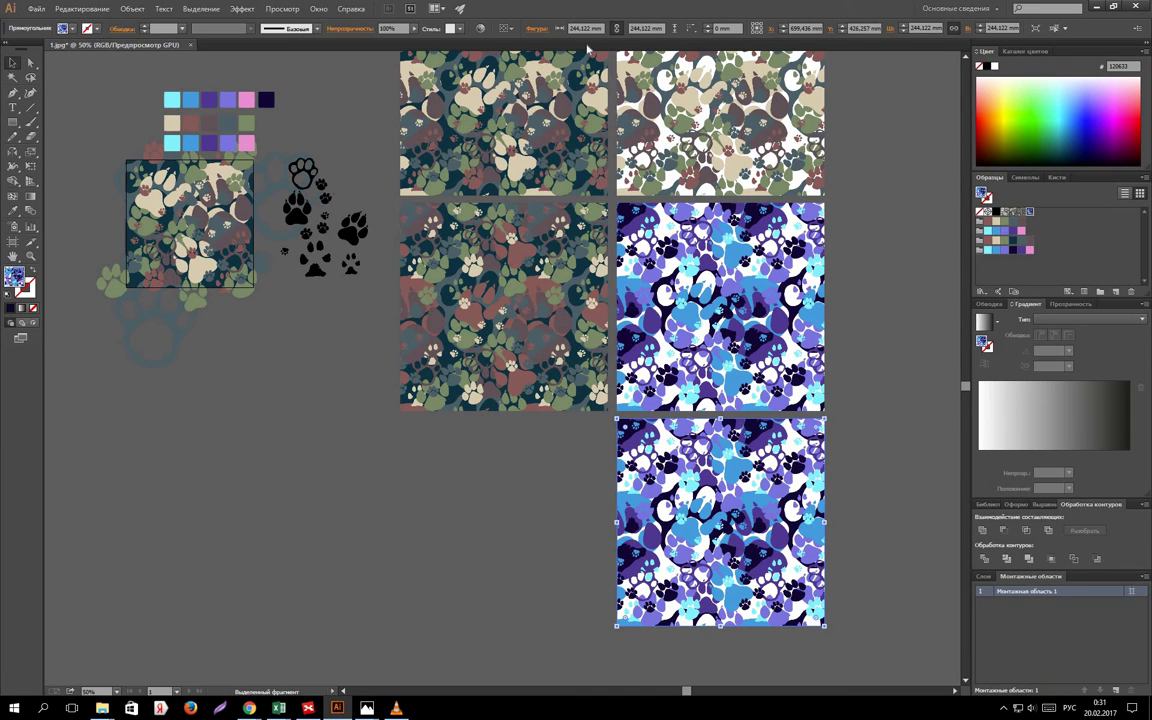
click(480, 28)
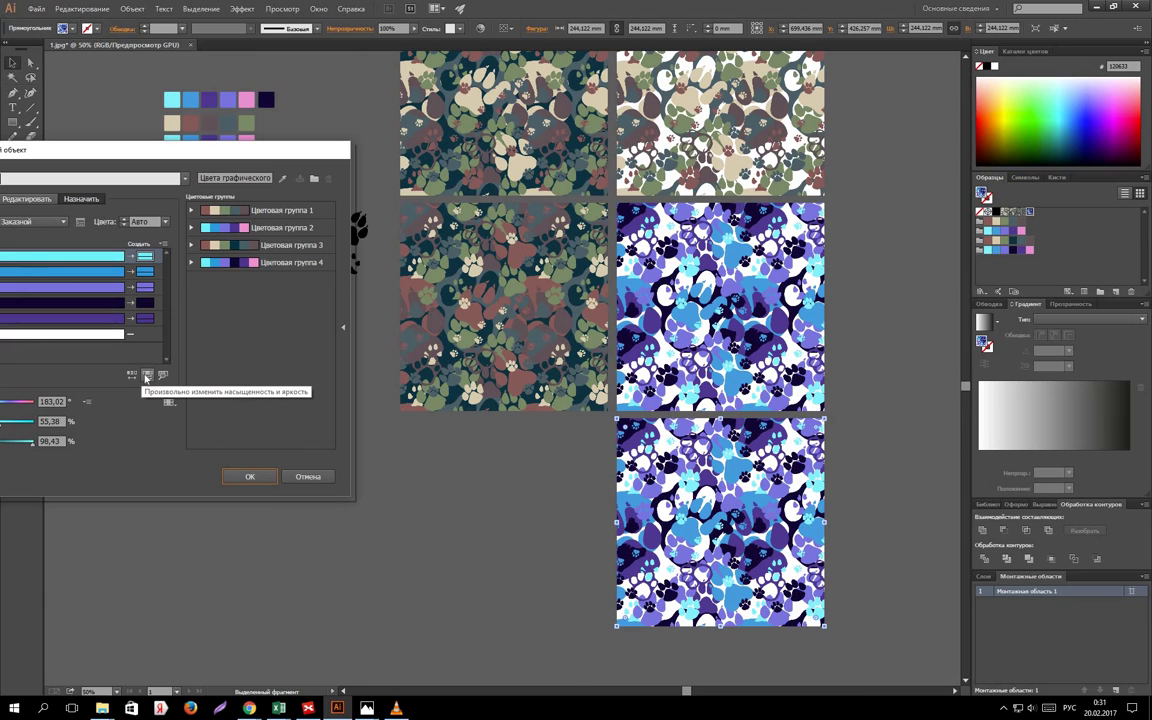
click(146, 375)
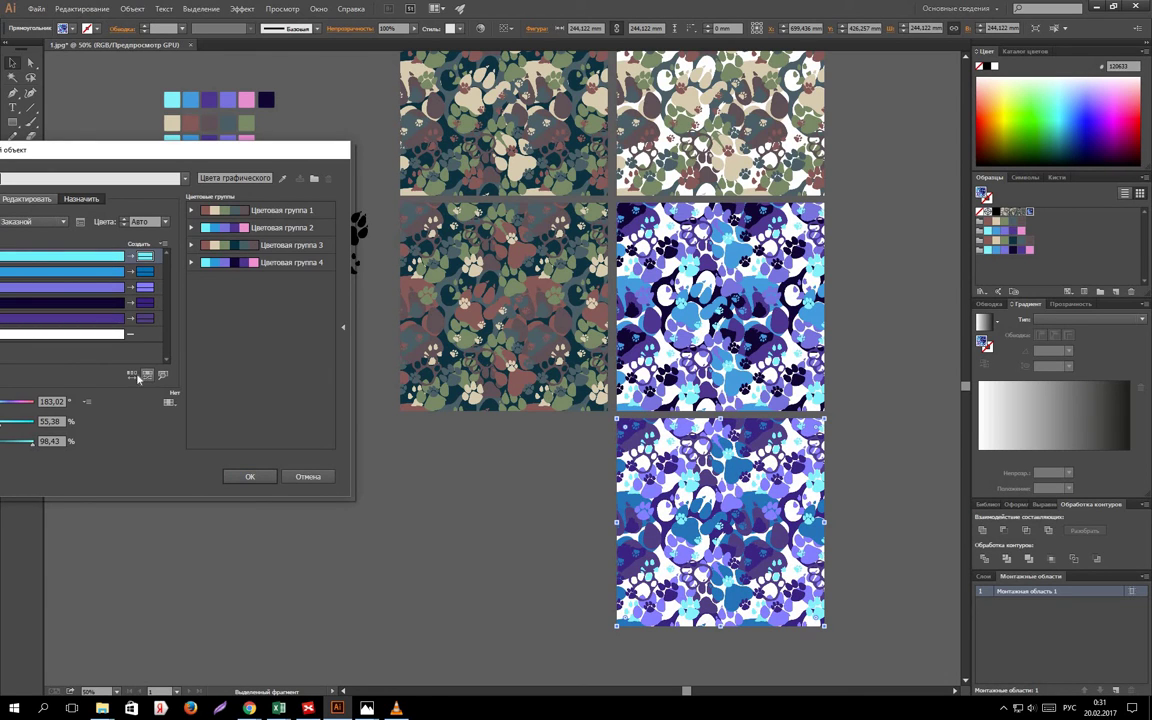
click(303, 476)
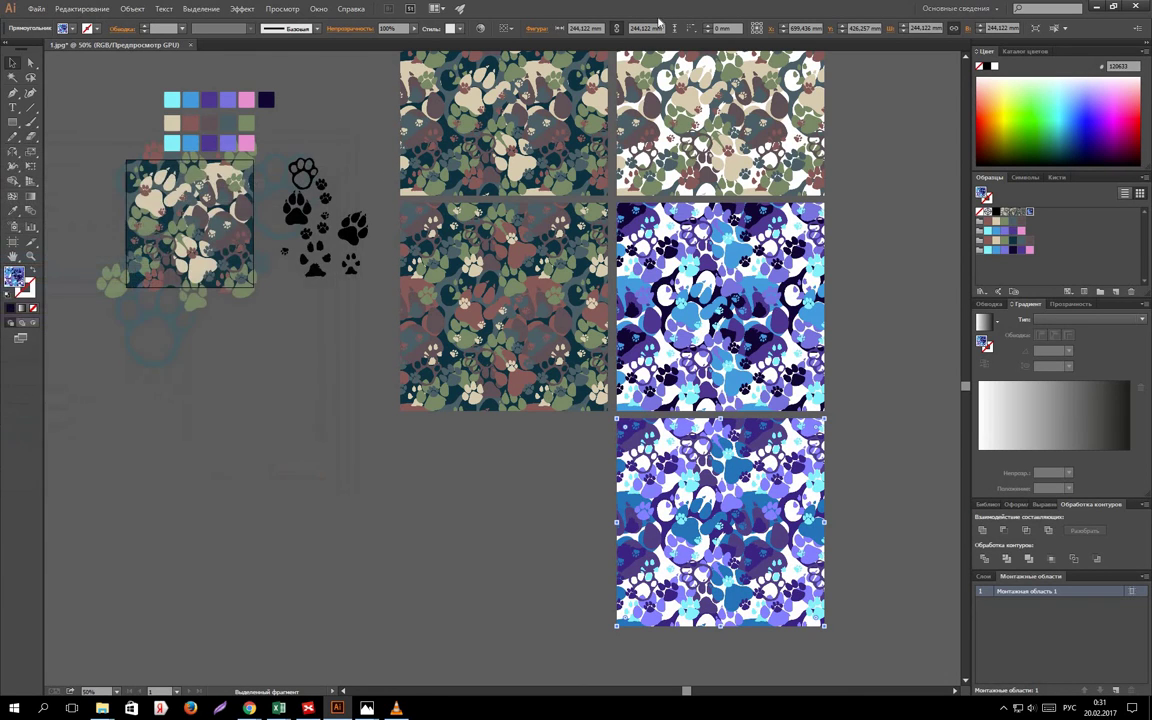
click(480, 29)
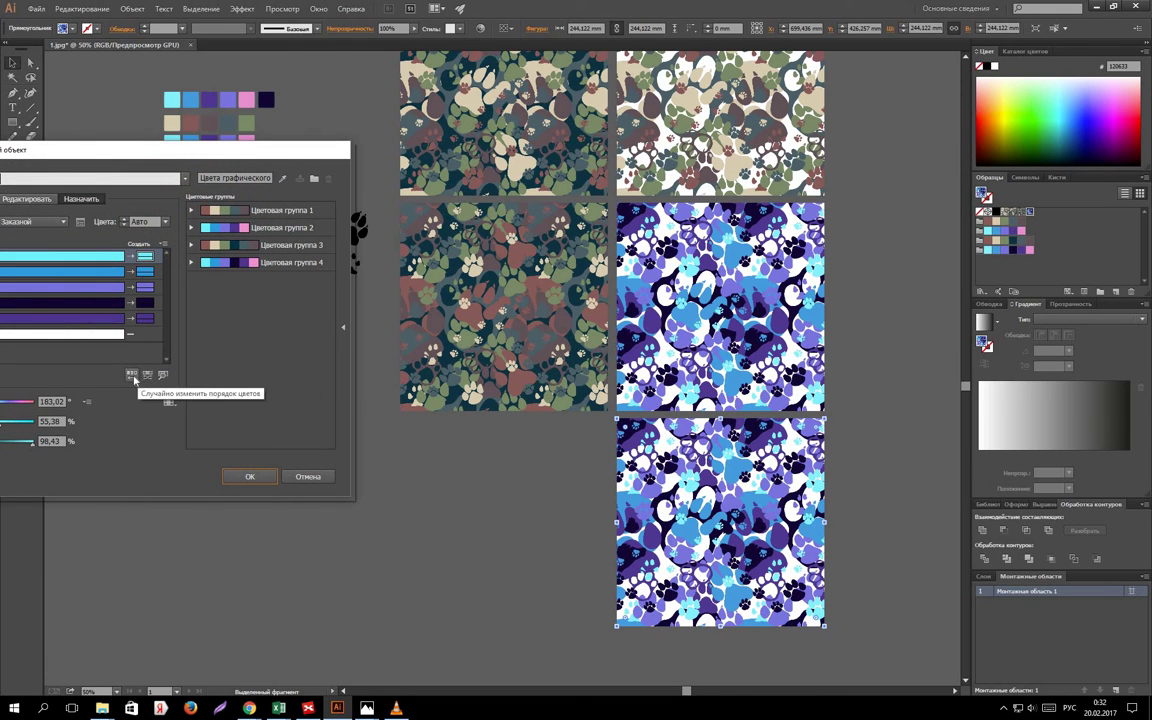
click(134, 379)
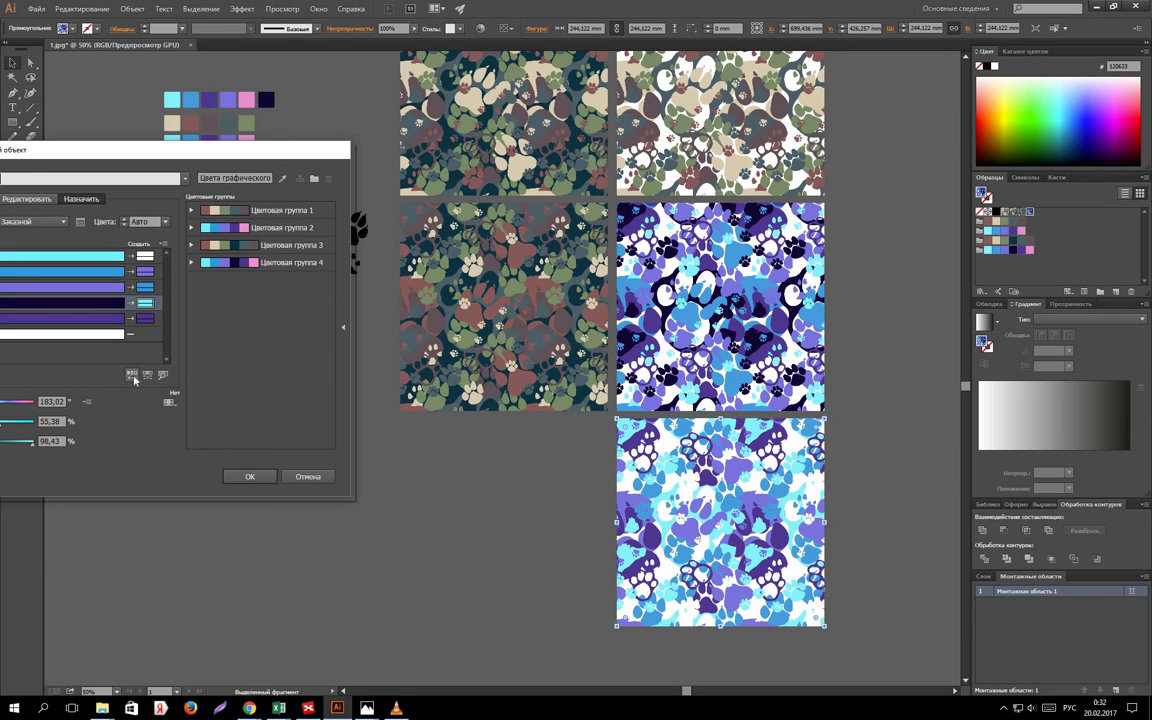
click(134, 379)
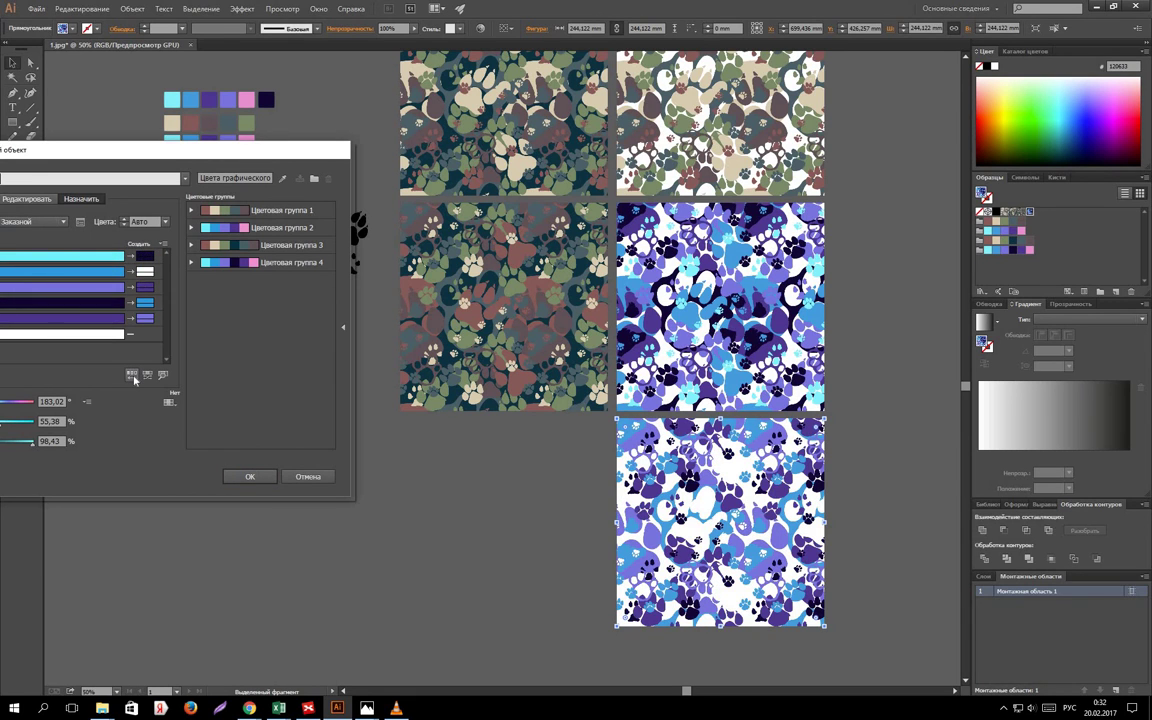
click(134, 379)
click(134, 379)
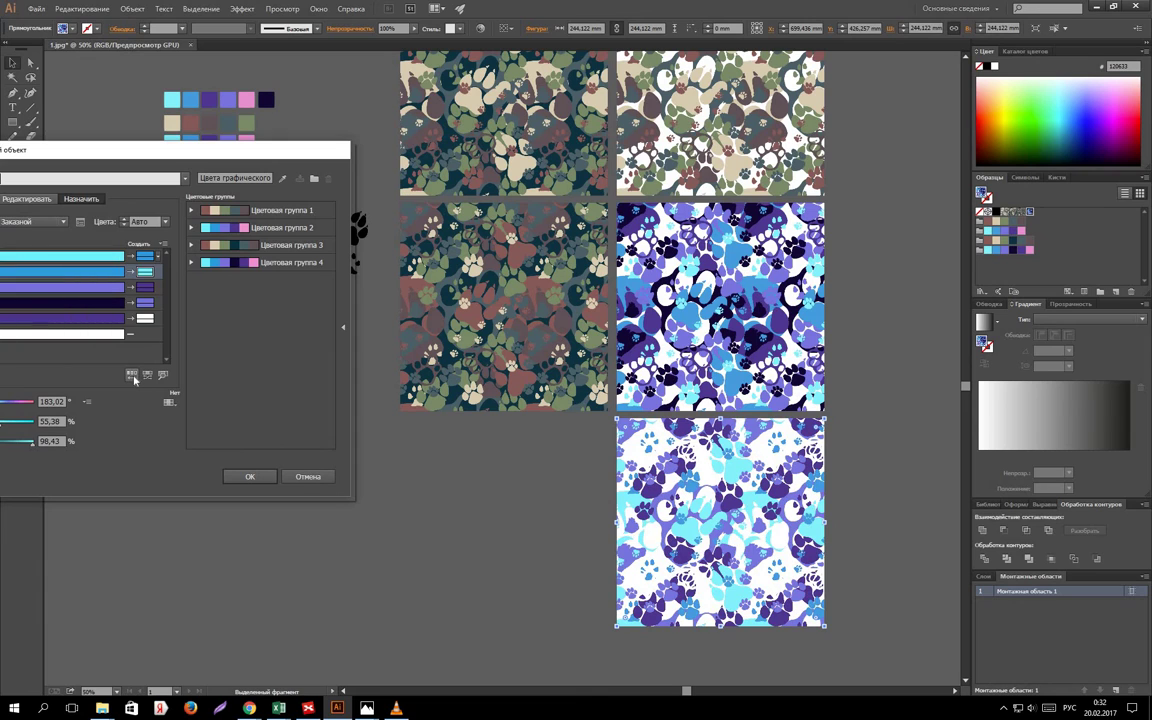
click(134, 379)
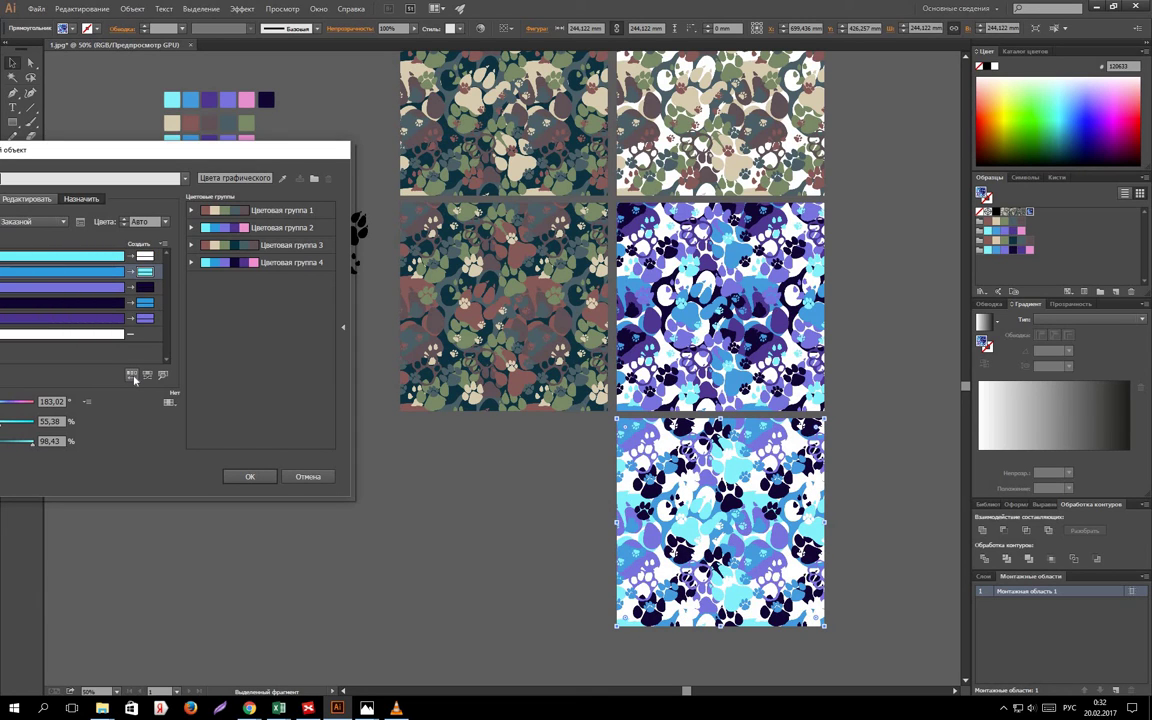
click(250, 476)
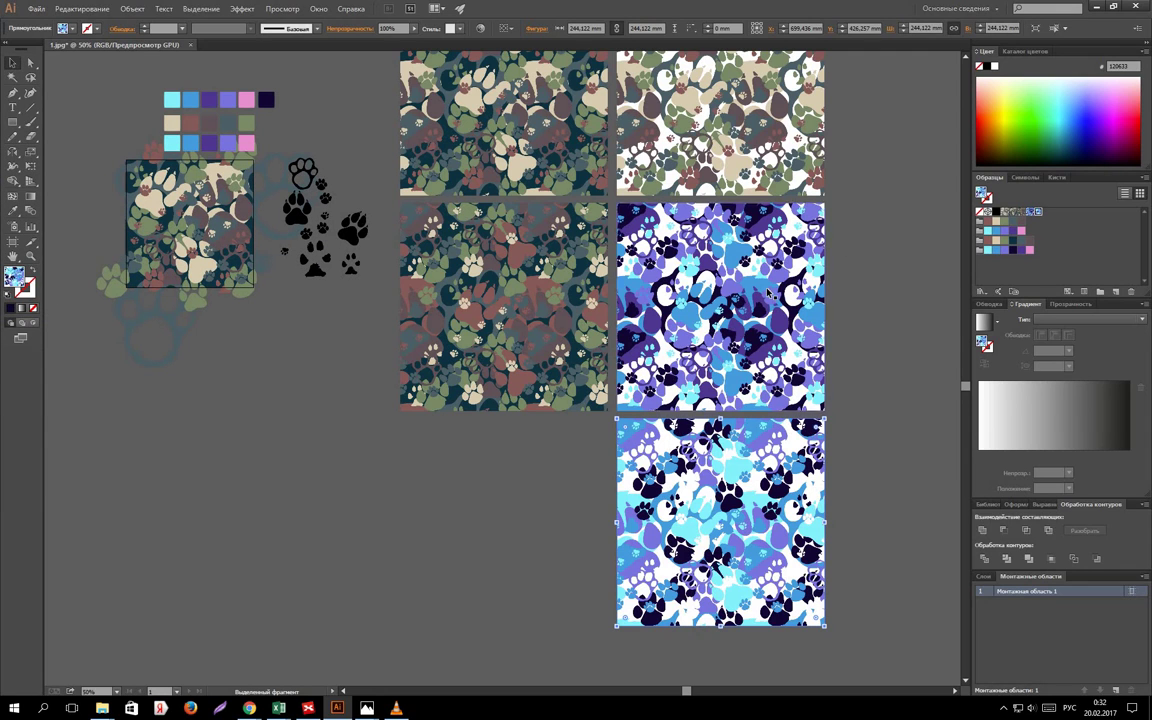
key(Delete)
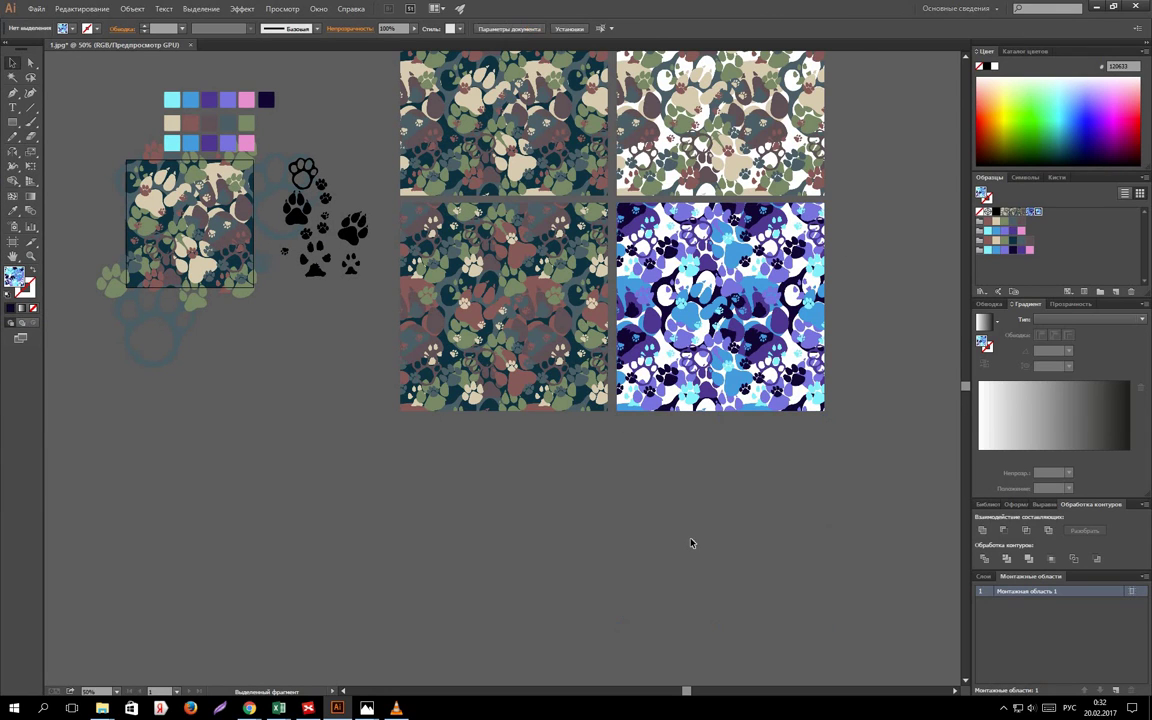
scroll(689, 540, up, 3)
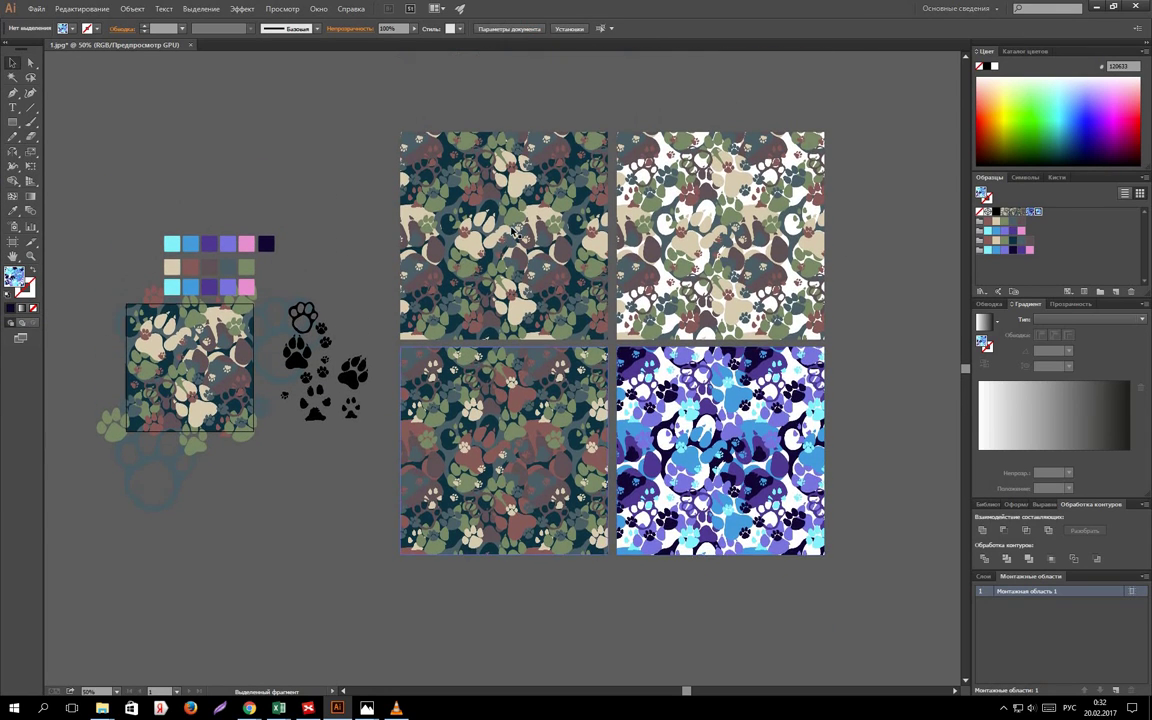
click(473, 238)
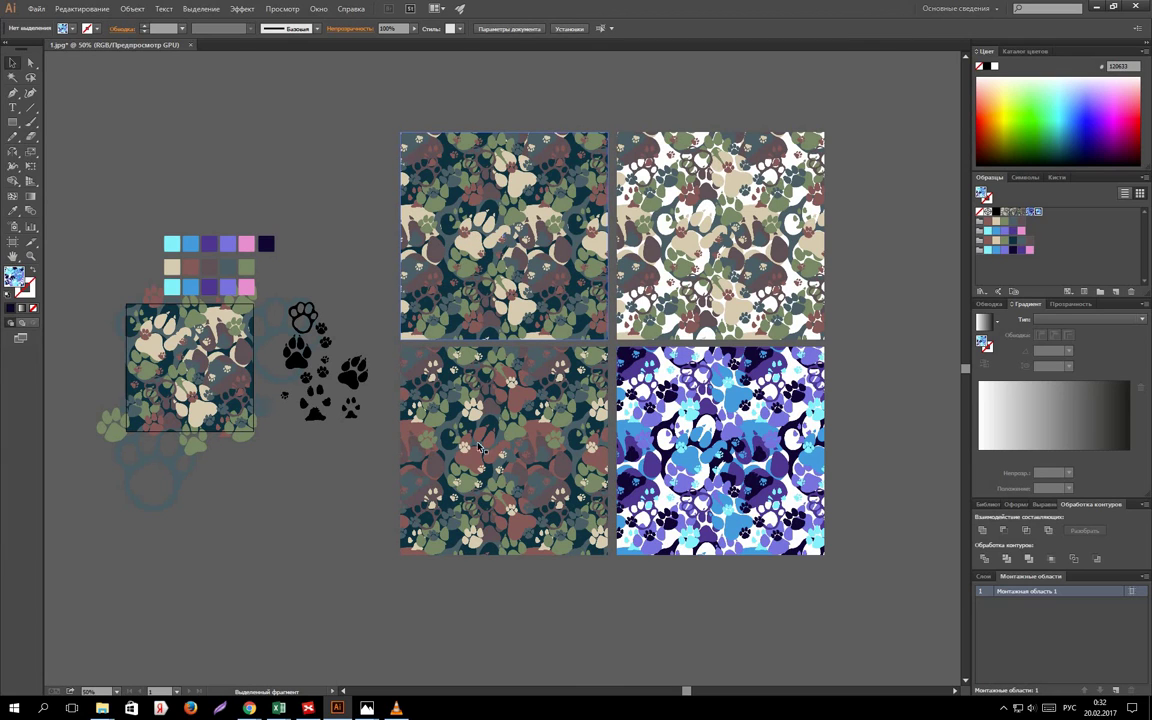
click(404, 443)
scroll(883, 431, up, 1)
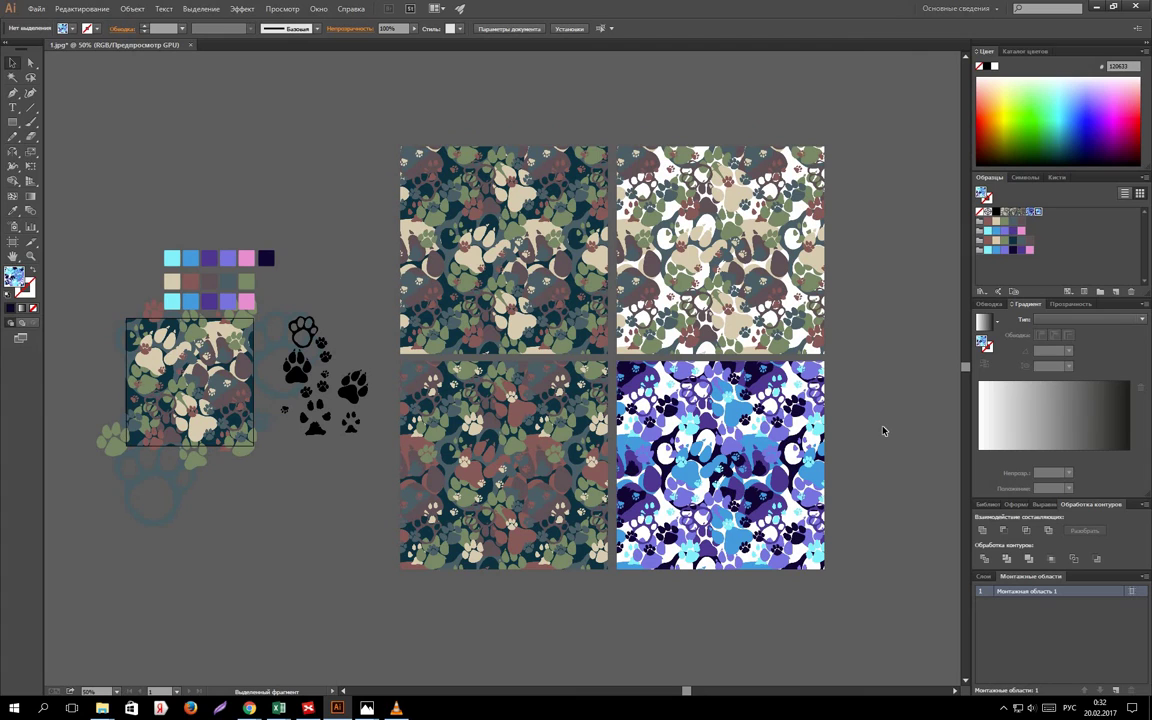